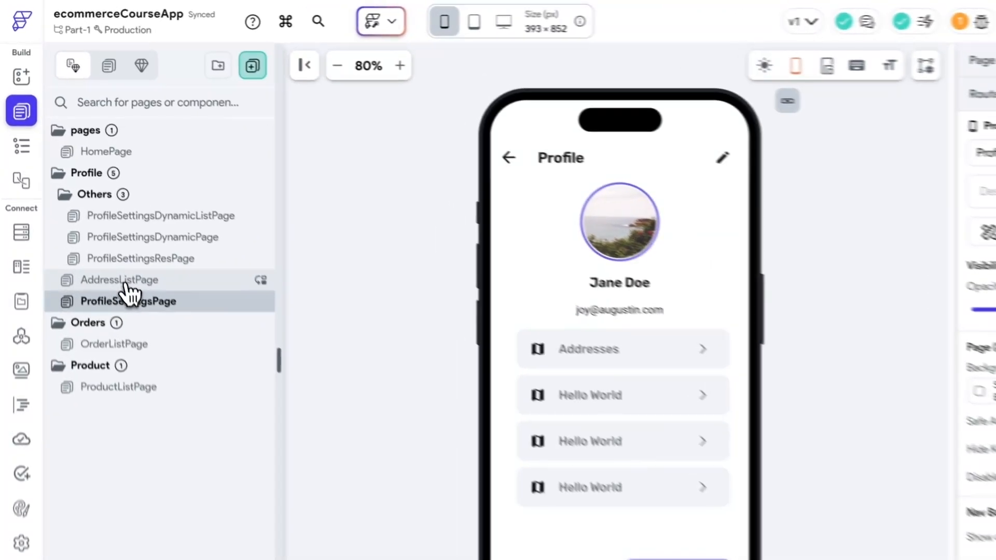
Step: Open AddressListPage and show its widget tree with the Container and ListView branches collapsed
{"action": "left_click", "coordinate": [114, 232]}
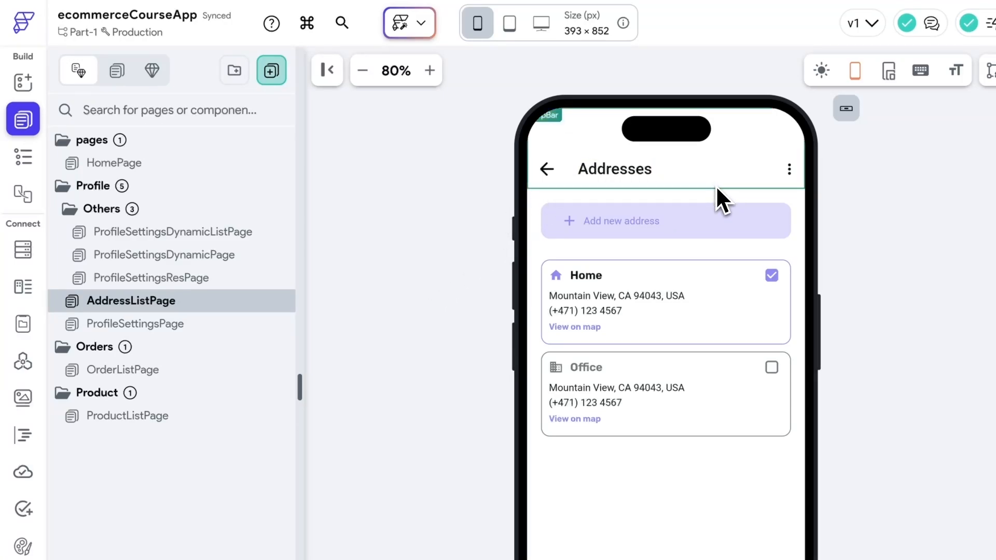
{"action": "left_click", "coordinate": [23, 158]}
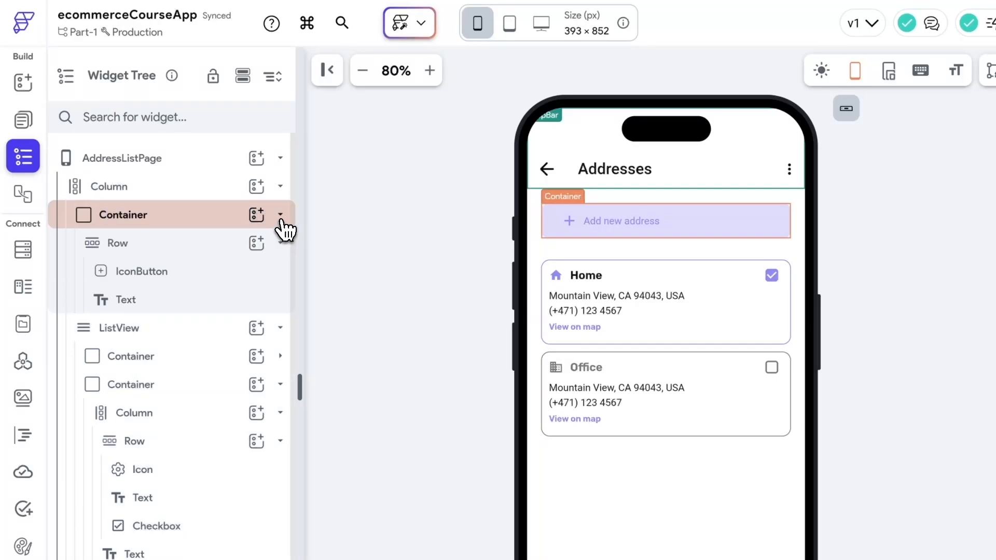
{"action": "left_click", "coordinate": [280, 214]}
{"action": "left_click", "coordinate": [280, 243]}
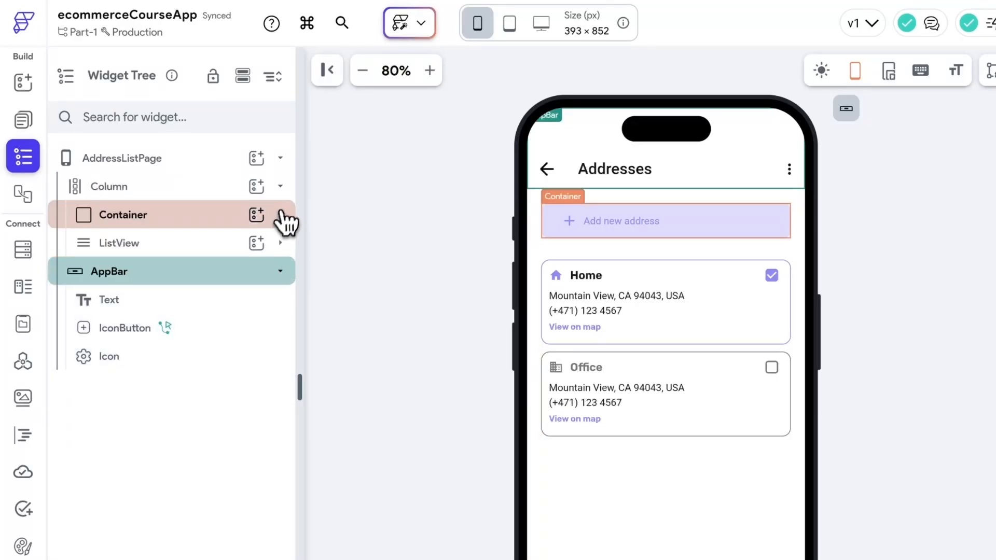
Step: Examine the "Add new address" container, its row, icon button and text, and the container's styling properties
{"action": "left_click", "coordinate": [130, 217]}
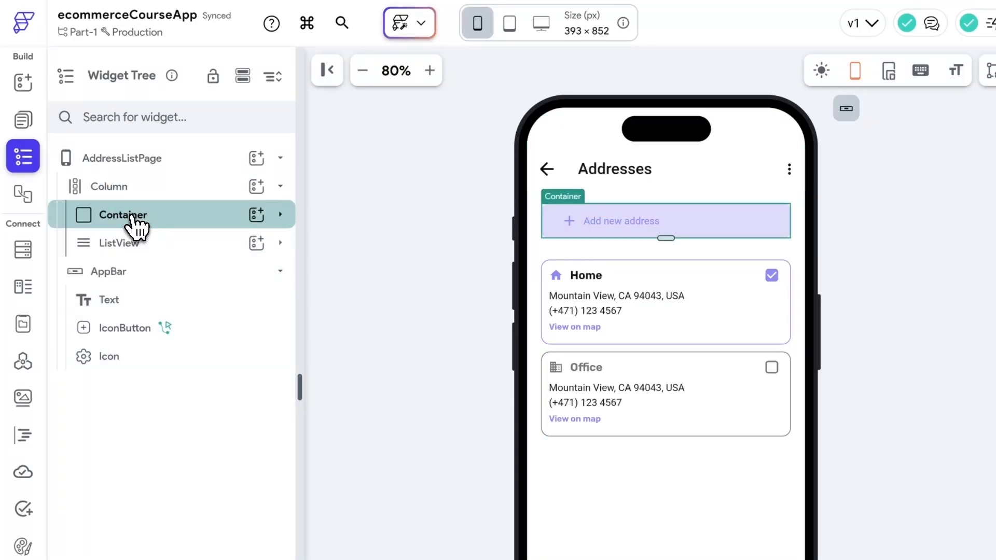
{"action": "left_click", "coordinate": [280, 214]}
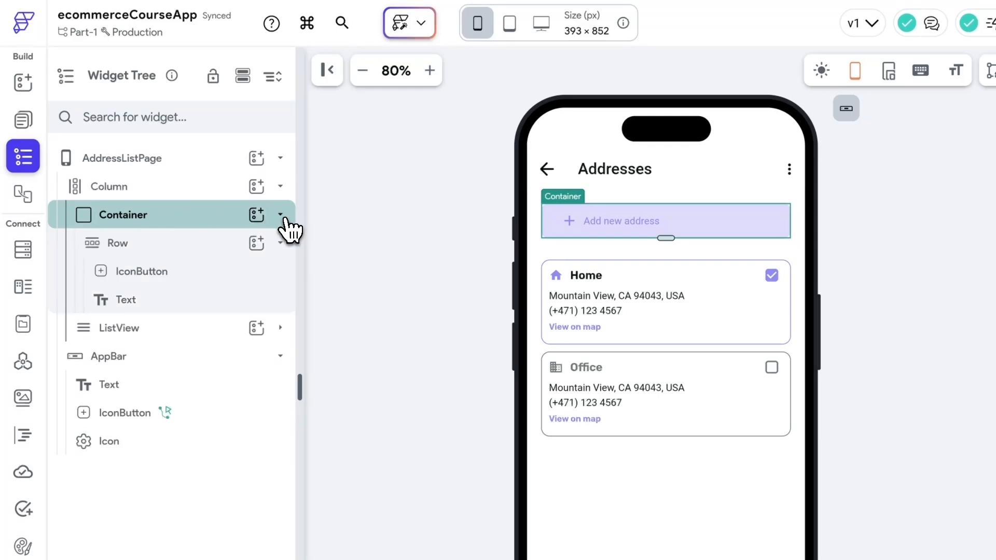
{"action": "left_click", "coordinate": [134, 251]}
{"action": "left_click", "coordinate": [154, 284]}
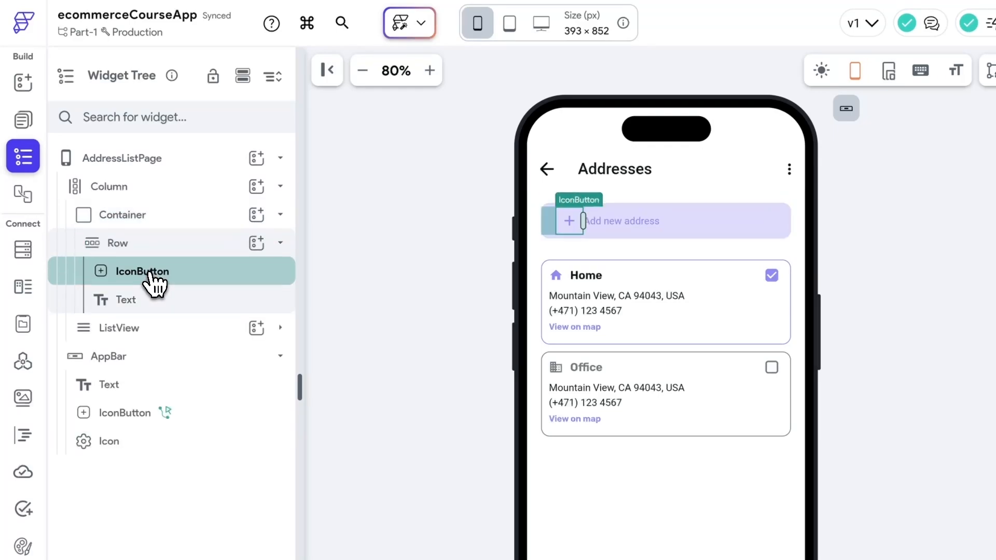
{"action": "left_click", "coordinate": [141, 302]}
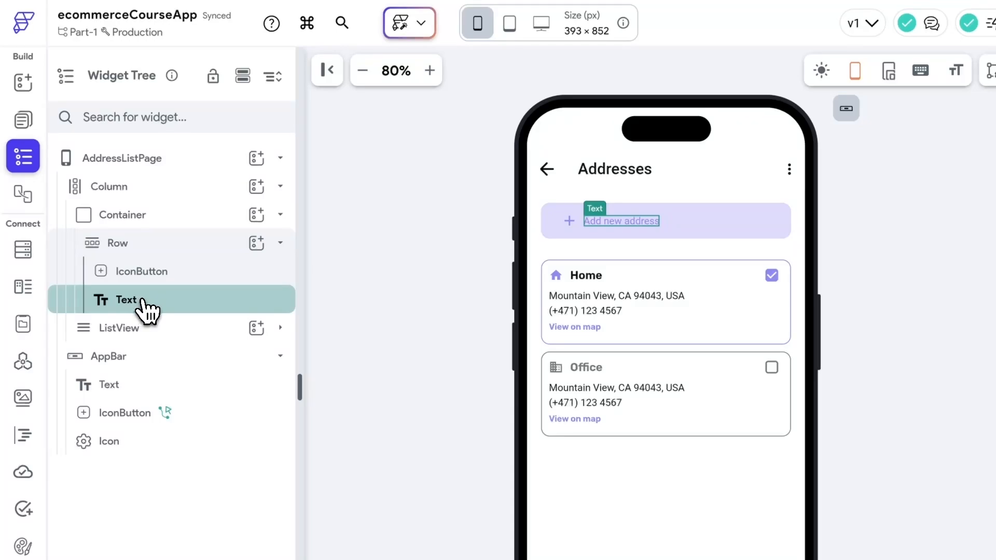
{"action": "left_click", "coordinate": [158, 216]}
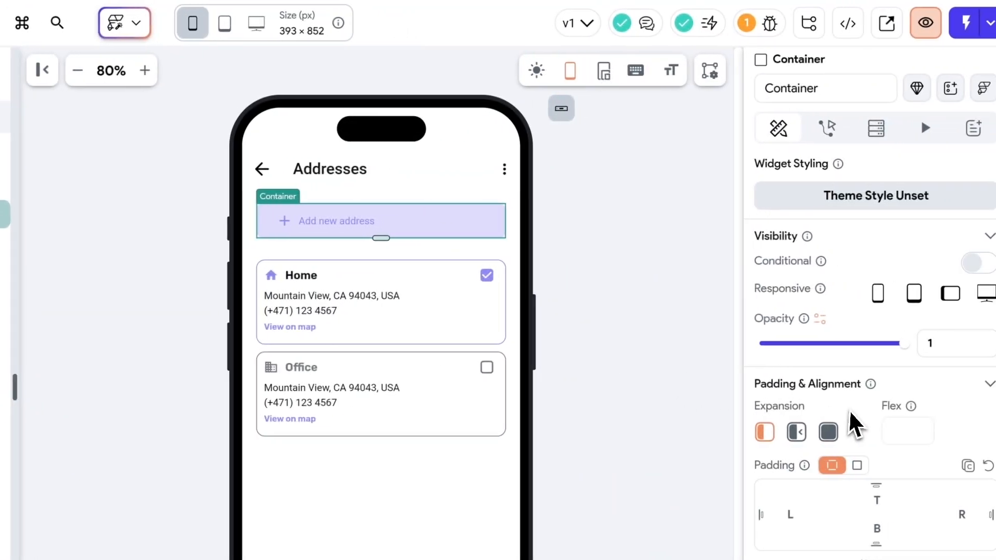
{"action": "scroll", "coordinate": [840, 418], "scroll_direction": "down", "scroll_amount": 6}
{"action": "scroll", "coordinate": [836, 418], "scroll_direction": "up", "scroll_amount": 3}
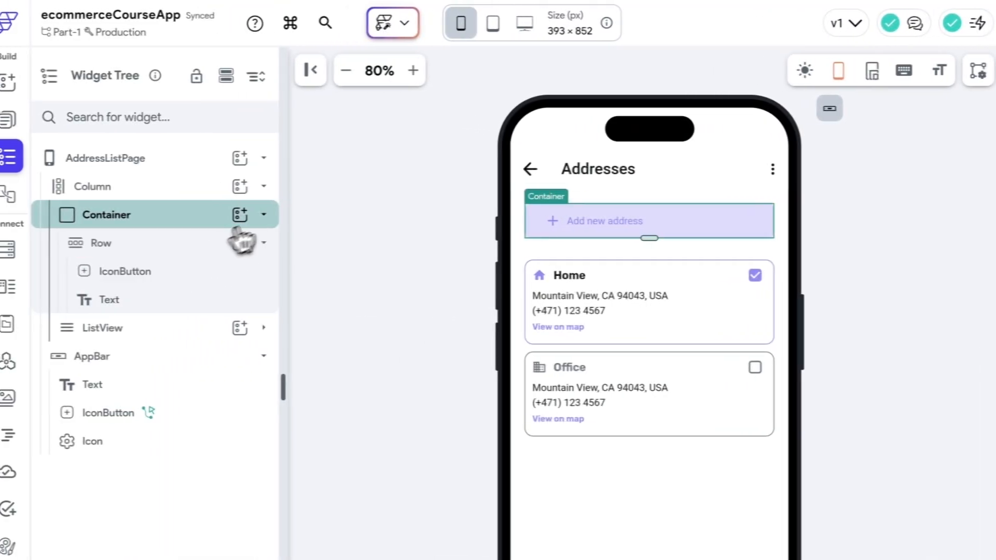
Step: Collapse the "Add new address" container, expand the ListView and examine the properties of its Home address container
{"action": "left_click", "coordinate": [95, 213]}
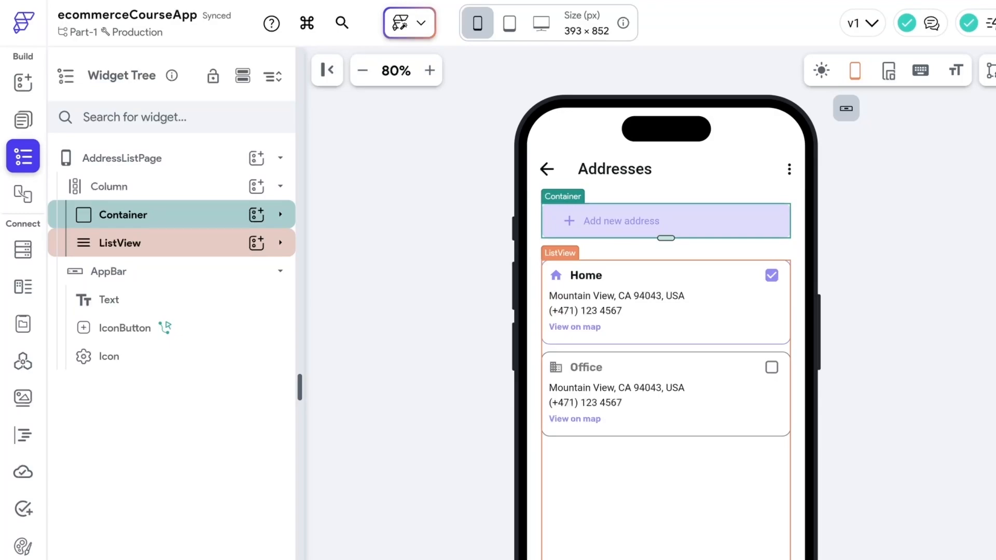
{"action": "left_click", "coordinate": [280, 242]}
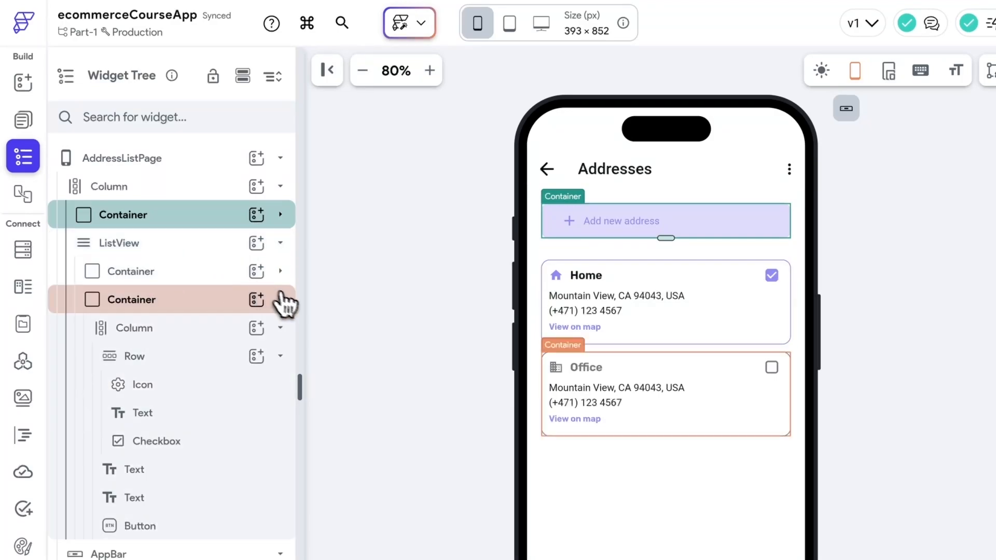
{"action": "left_click", "coordinate": [280, 299]}
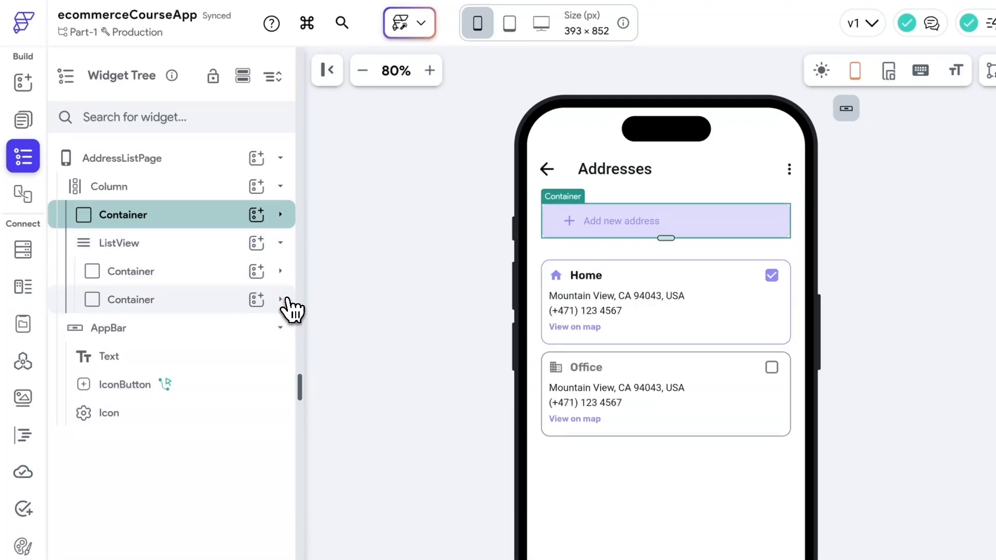
{"action": "left_click", "coordinate": [142, 283]}
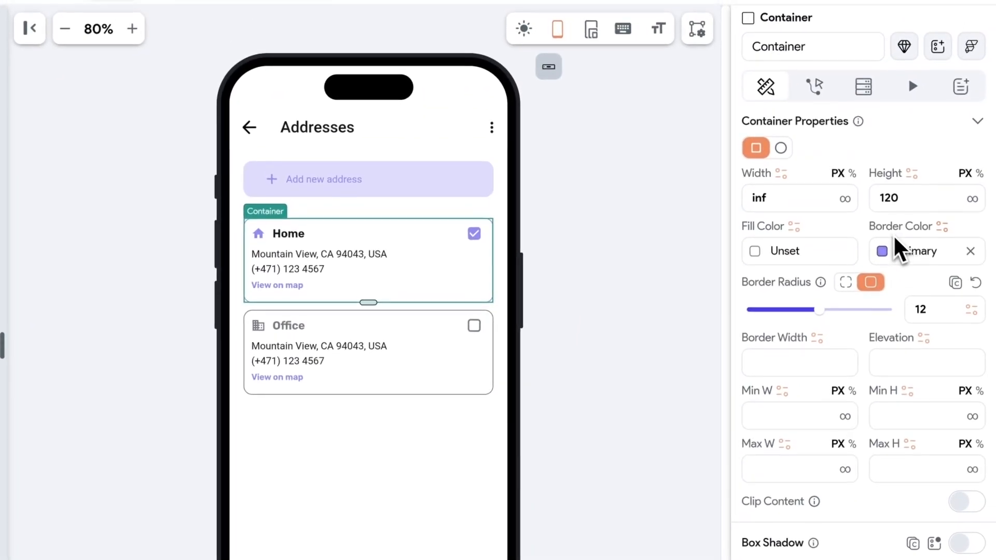
{"action": "scroll", "coordinate": [882, 241], "scroll_direction": "up", "scroll_amount": 1}
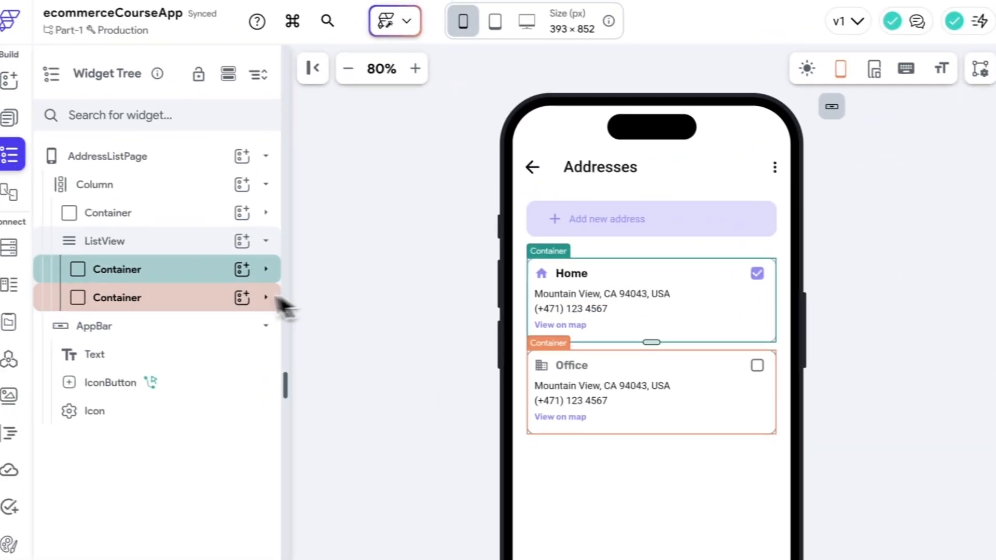
Step: Examine the widget structure inside the Home address container: its column, row, two text widgets and "View on map" button
{"action": "left_click", "coordinate": [283, 274]}
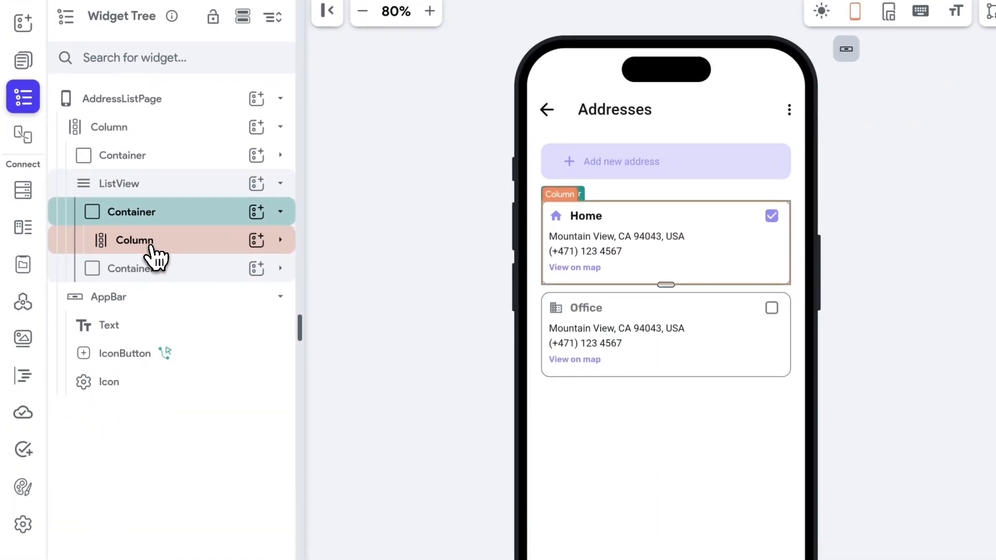
{"action": "left_click", "coordinate": [140, 243]}
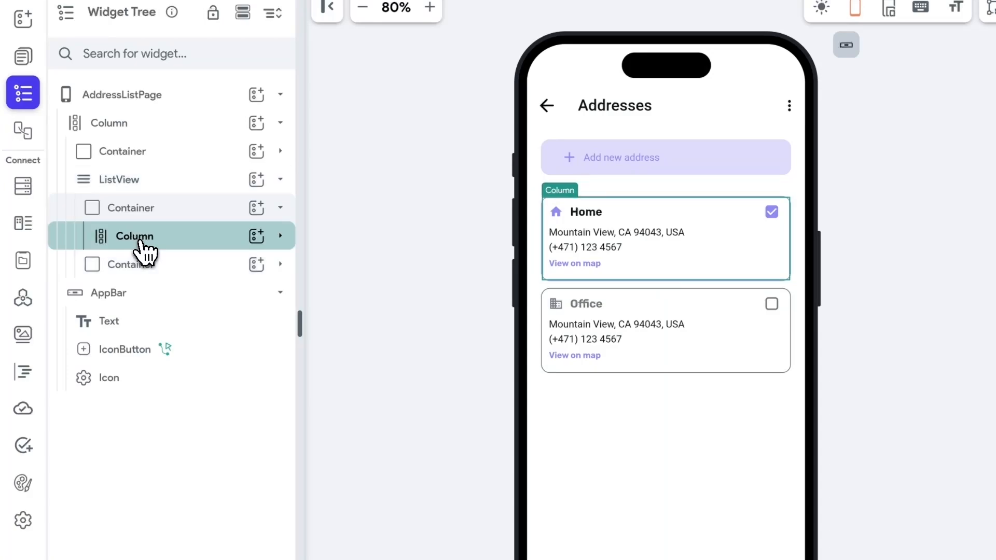
{"action": "left_click", "coordinate": [281, 237]}
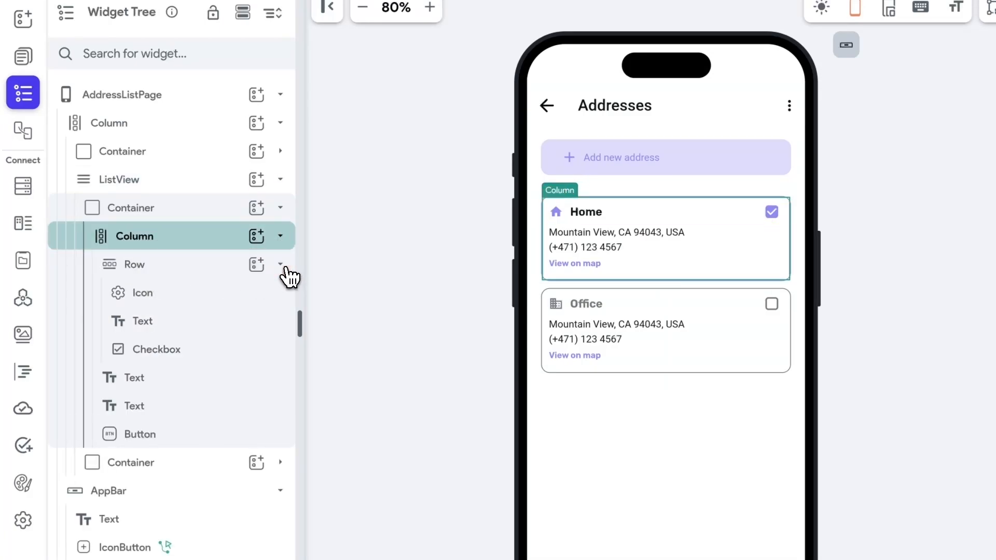
{"action": "left_click", "coordinate": [281, 264]}
{"action": "left_click", "coordinate": [145, 267]}
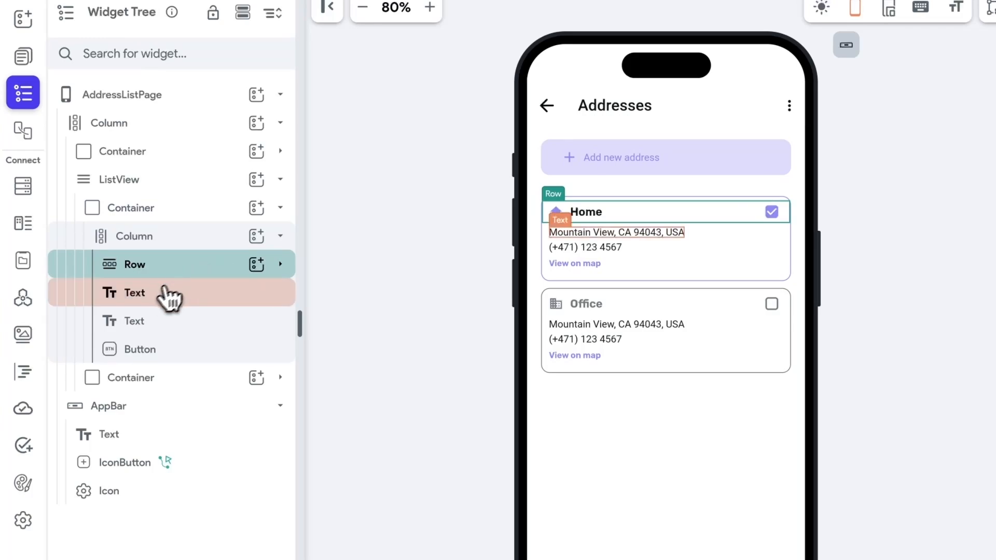
{"action": "left_click", "coordinate": [147, 295]}
{"action": "left_click", "coordinate": [147, 322], "text": "shift"}
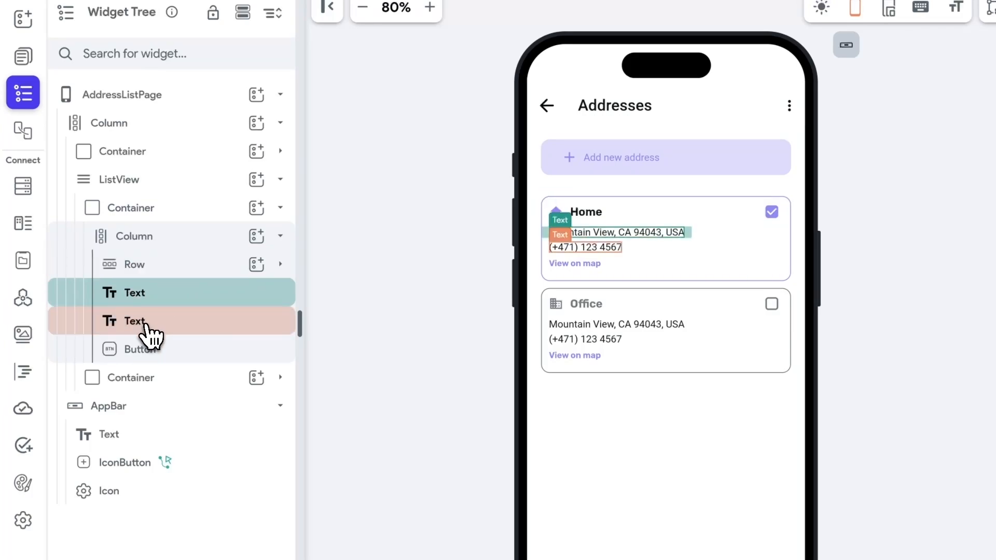
{"action": "left_click", "coordinate": [143, 324]}
{"action": "left_click", "coordinate": [145, 350]}
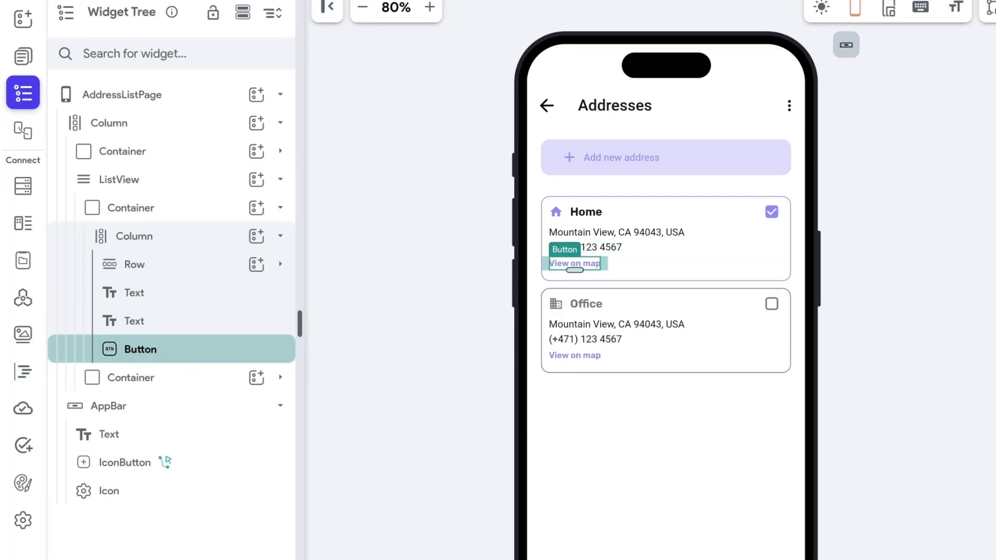
Step: Collapse the Home card's column and examine the column inside the Office address container
{"action": "left_click", "coordinate": [280, 236]}
{"action": "left_click", "coordinate": [280, 264]}
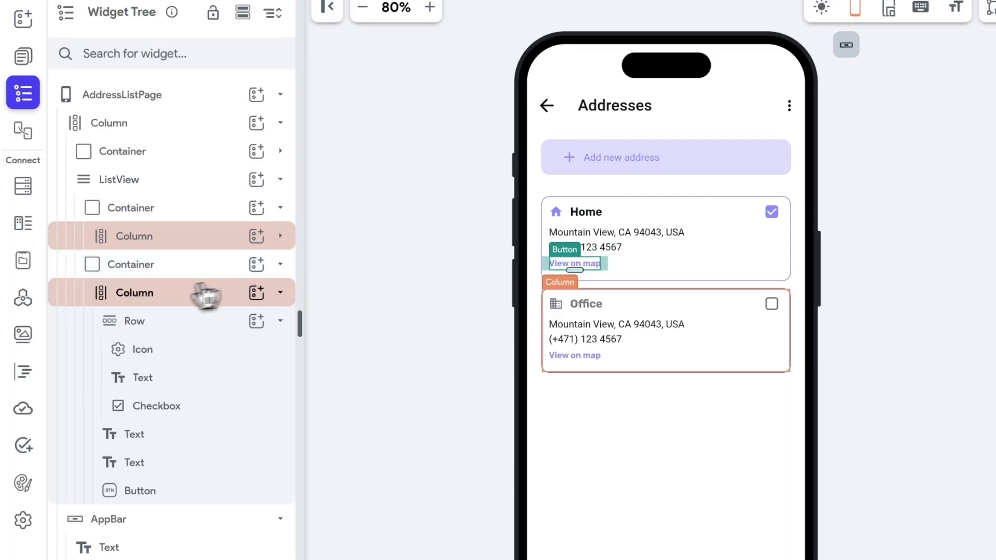
{"action": "left_click", "coordinate": [146, 298]}
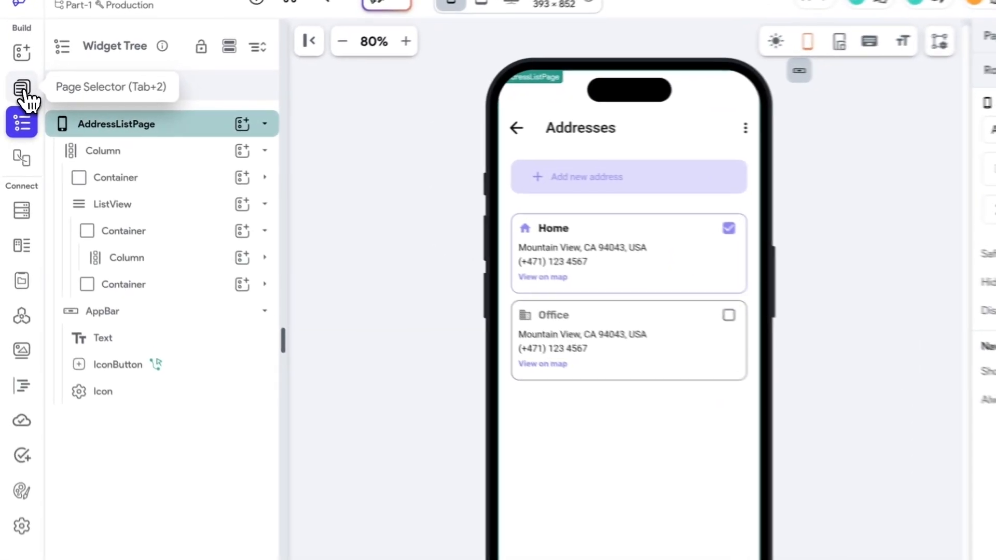
Step: Open ProfileSettingsPage and select the arrow icon button in the Addresses row
{"action": "left_click", "coordinate": [18, 93]}
{"action": "left_click", "coordinate": [150, 291]}
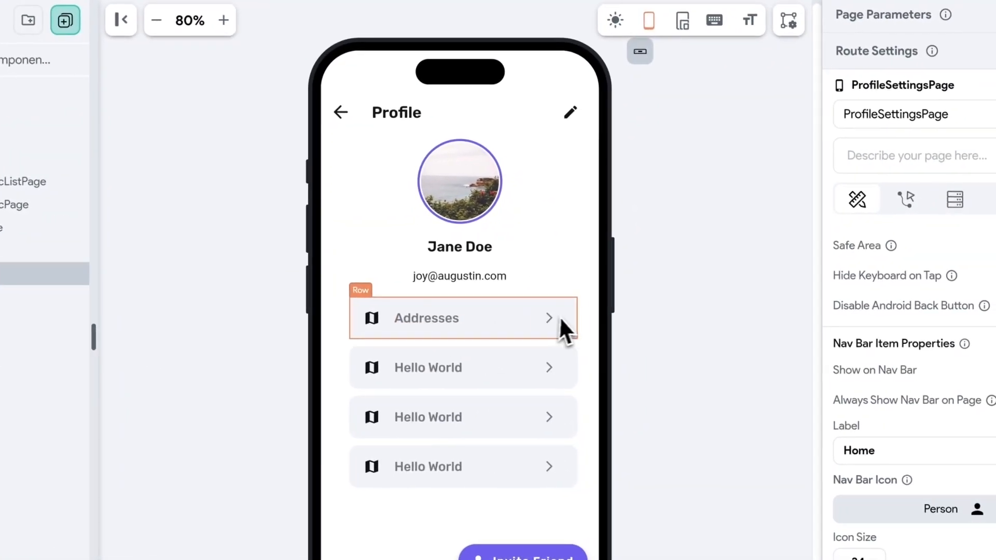
{"action": "left_click", "coordinate": [551, 326]}
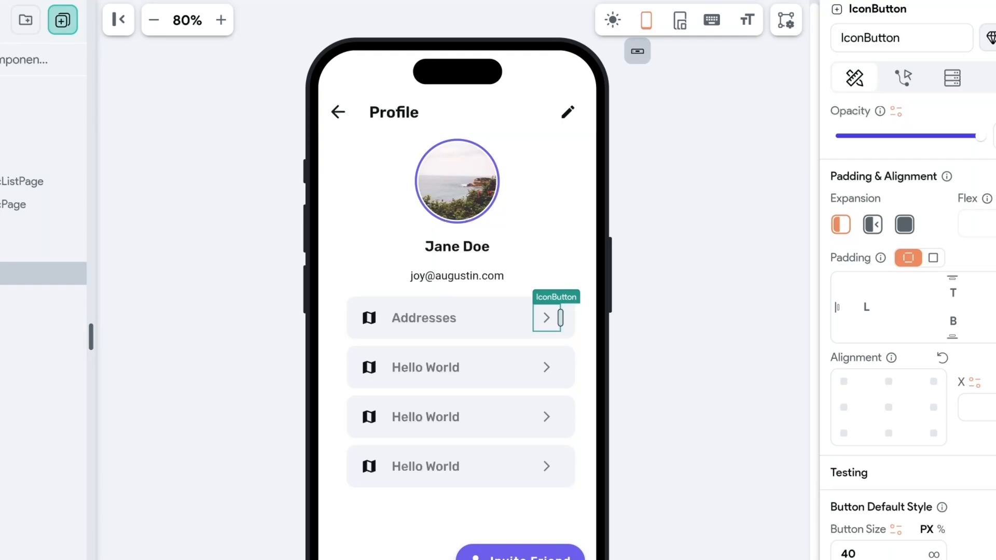
{"action": "scroll", "coordinate": [556, 322], "scroll_direction": "down", "scroll_amount": 1}
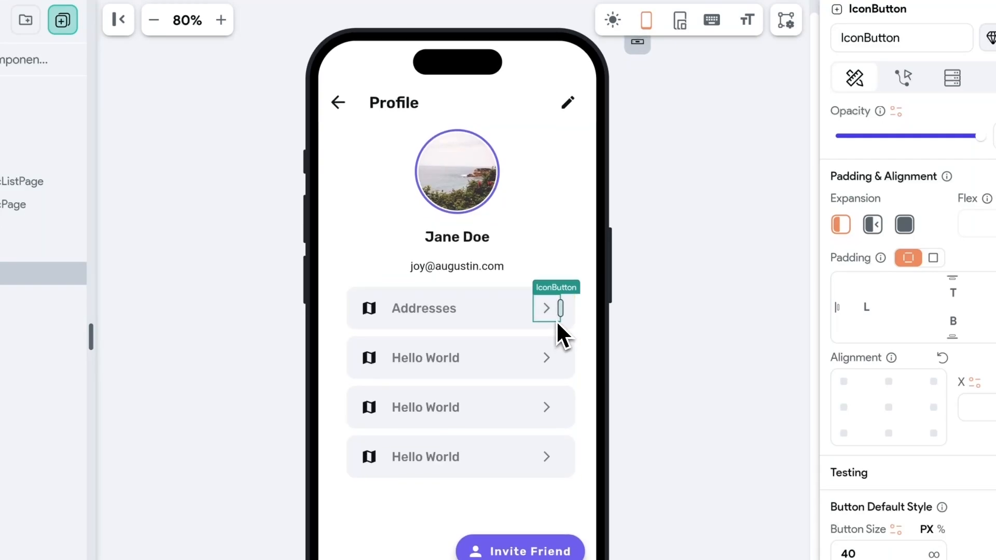
{"action": "scroll", "coordinate": [556, 320], "scroll_direction": "up", "scroll_amount": 1}
{"action": "left_click", "coordinate": [552, 330]}
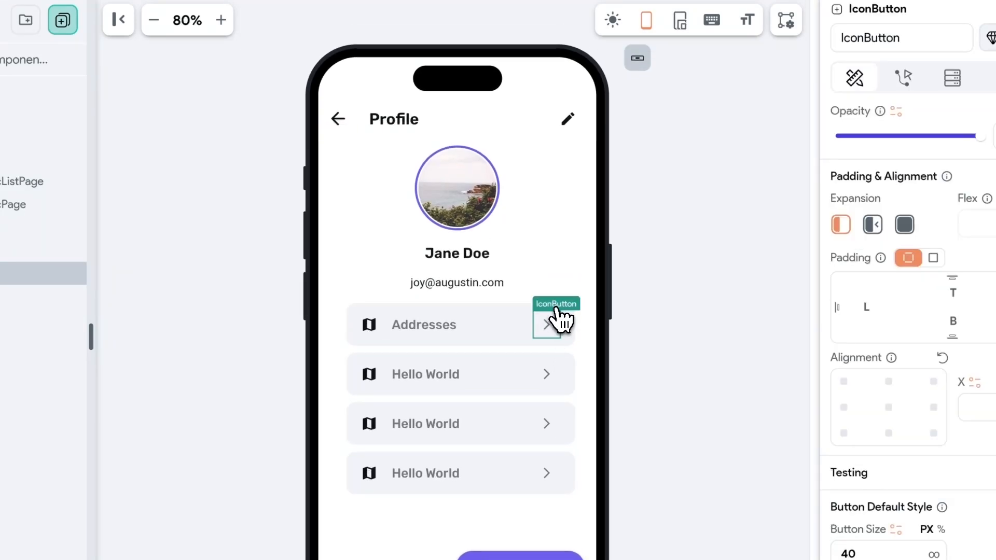
{"action": "mouse_move", "coordinate": [558, 309]}
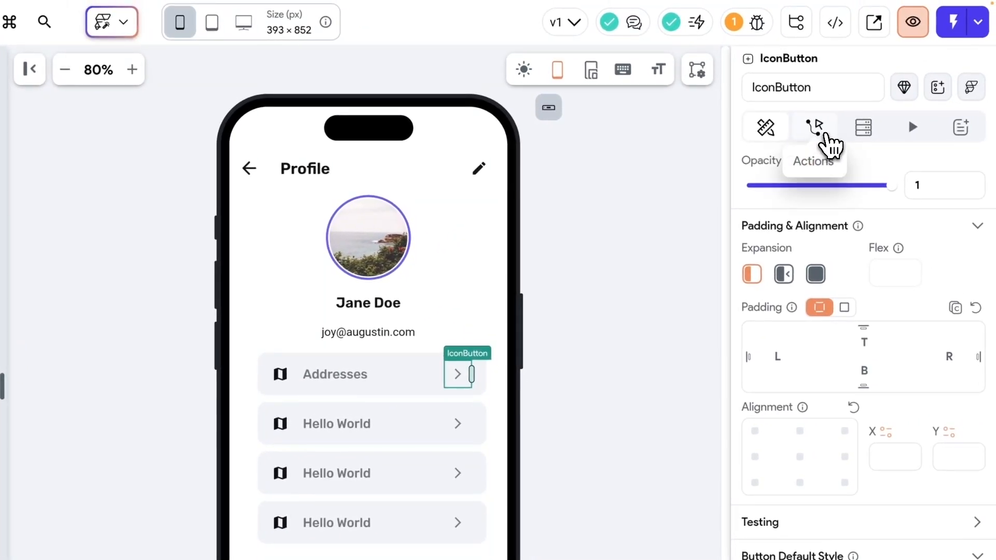
Step: Open the Action Flow Editor for the Addresses icon button and add an On Tap trigger
{"action": "left_click", "coordinate": [825, 137]}
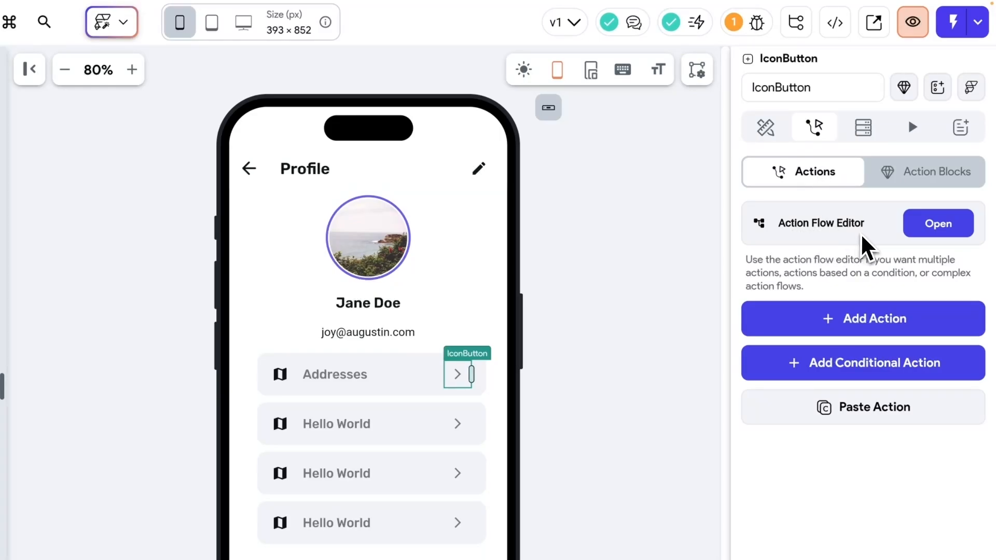
{"action": "left_click", "coordinate": [946, 231]}
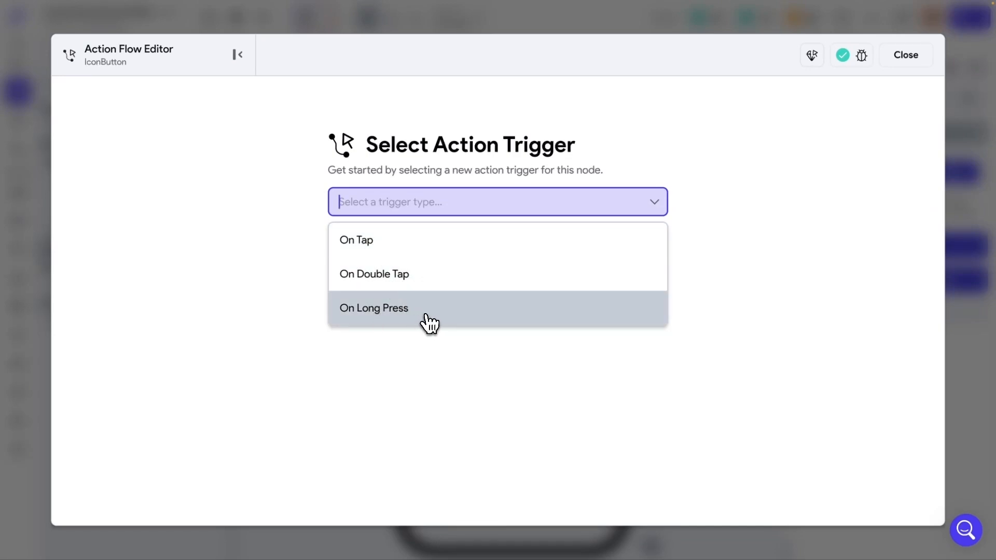
{"action": "left_click", "coordinate": [372, 251]}
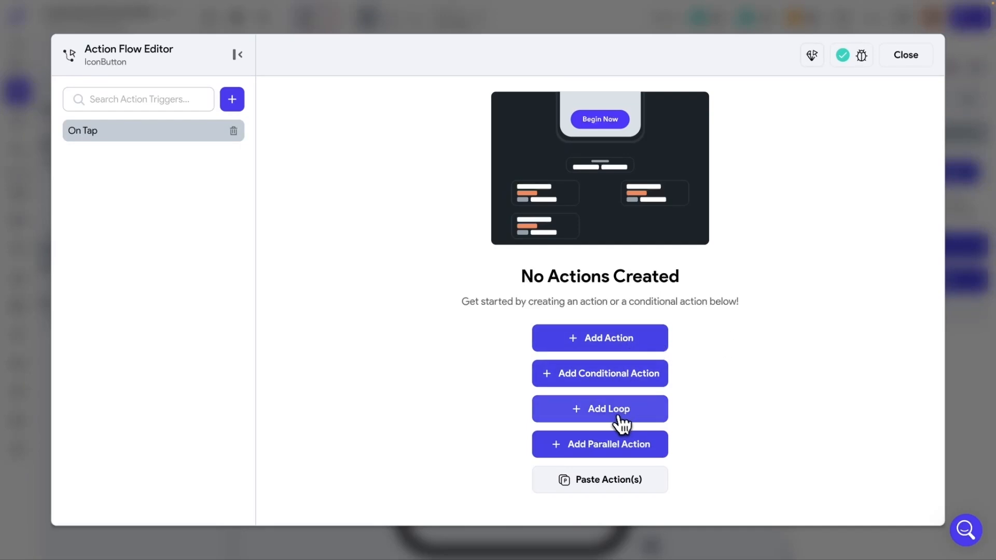
Step: Add a Navigate To action targeting AddressListPage to the On Tap trigger and close the action flow editor
{"action": "left_click", "coordinate": [605, 346]}
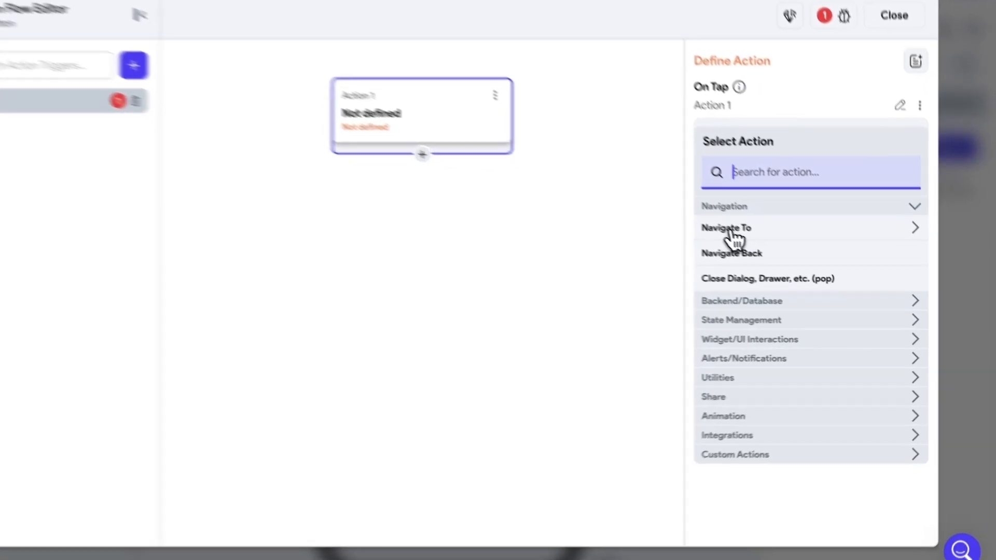
{"action": "left_click", "coordinate": [760, 250]}
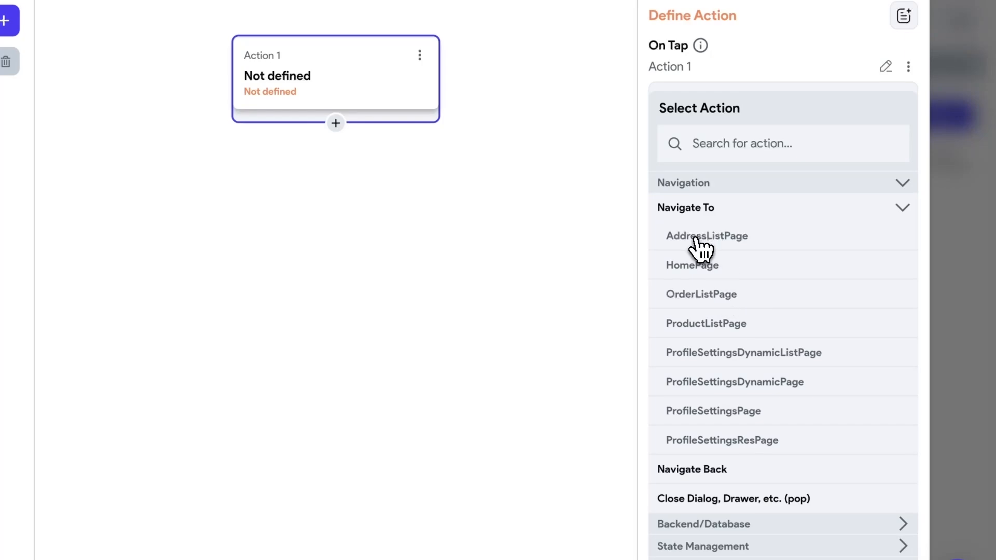
{"action": "left_click", "coordinate": [708, 240]}
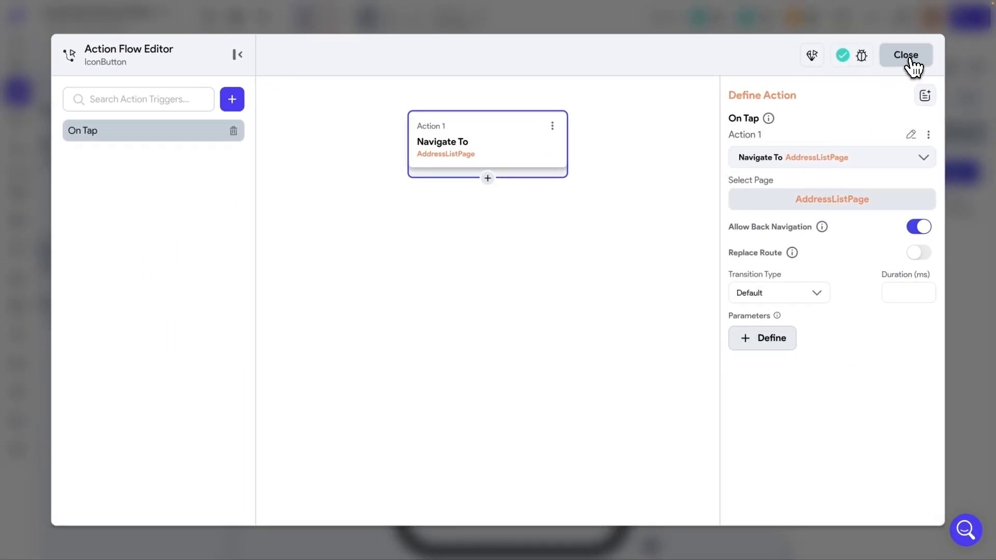
{"action": "left_click", "coordinate": [910, 59]}
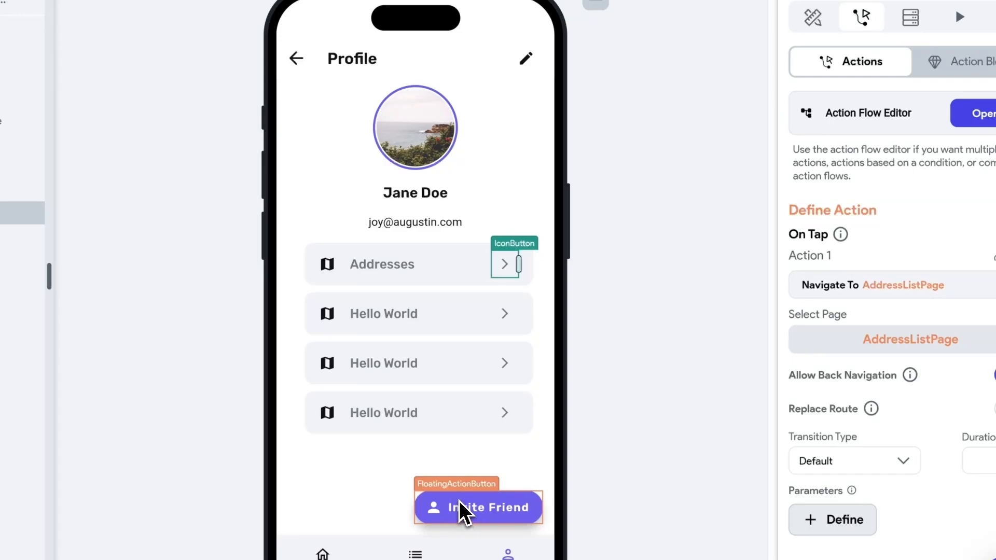
Step: Open the Action Flow Editor for the Invite Friend floating action button and add an On Tap trigger
{"action": "left_click", "coordinate": [460, 503]}
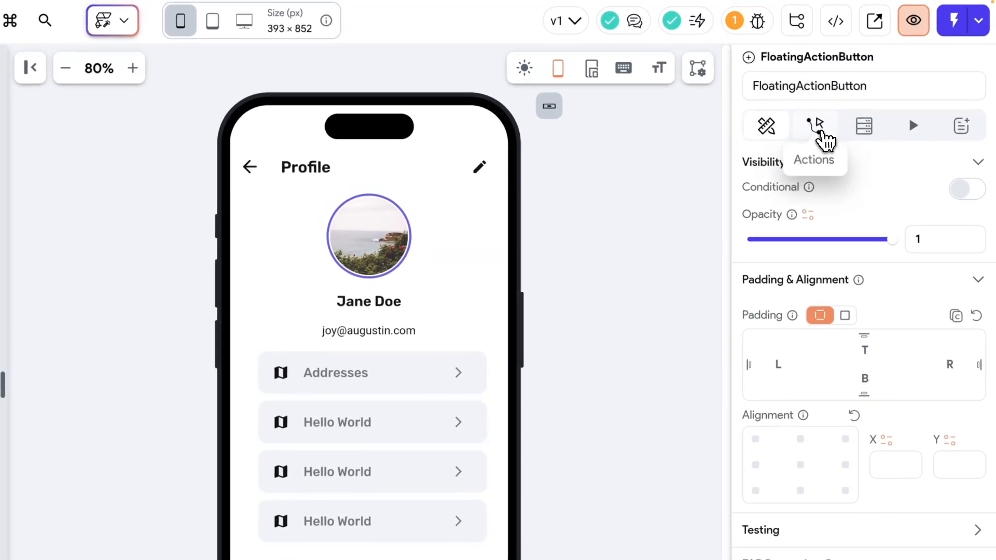
{"action": "left_click", "coordinate": [870, 13]}
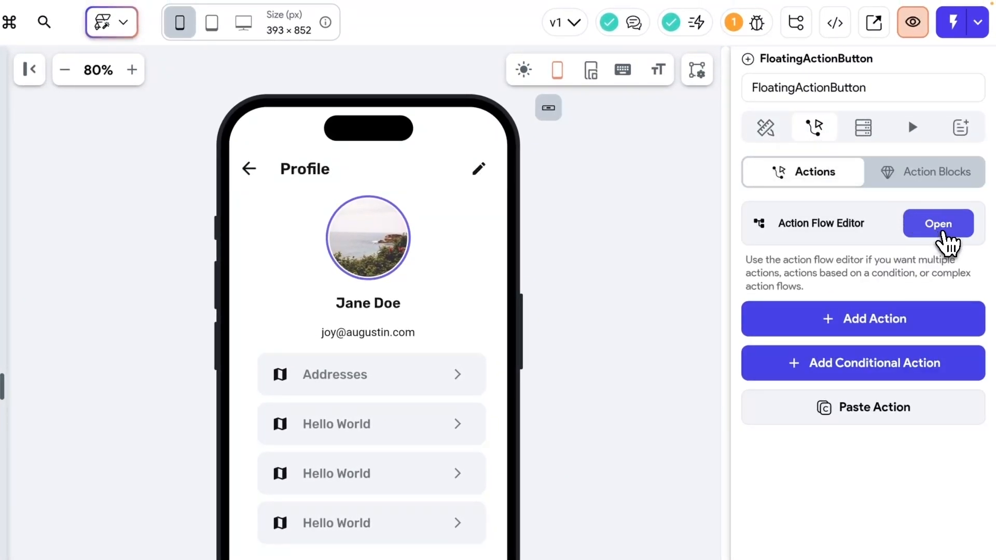
{"action": "left_click", "coordinate": [942, 230]}
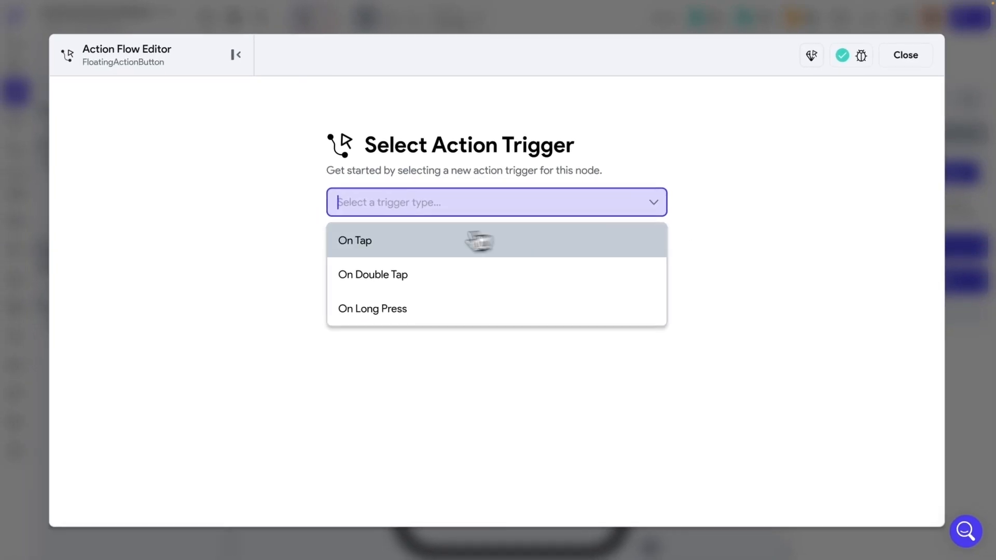
{"action": "left_click", "coordinate": [394, 246]}
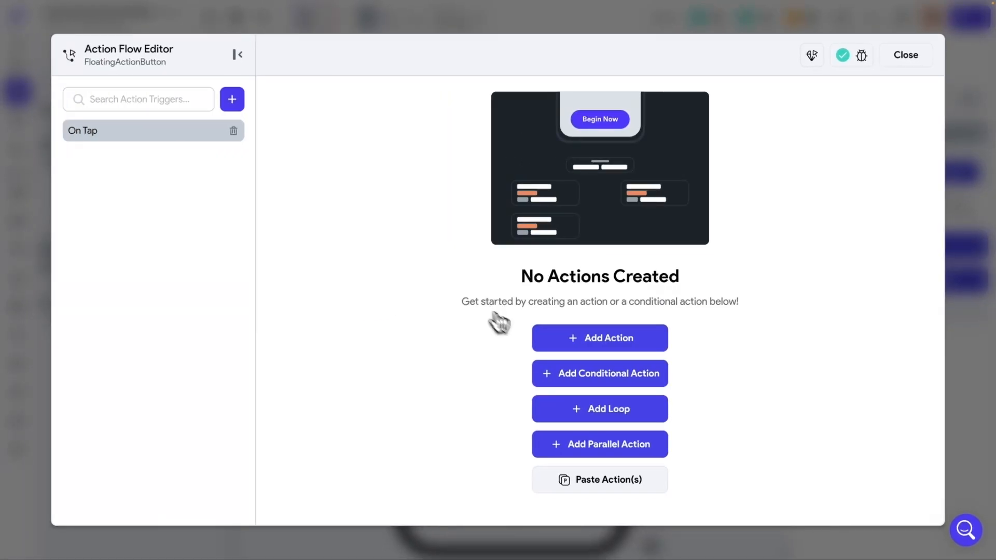
Step: Add a conditional action to the On Tap trigger and set its condition to the global property Is Web
{"action": "left_click", "coordinate": [627, 383]}
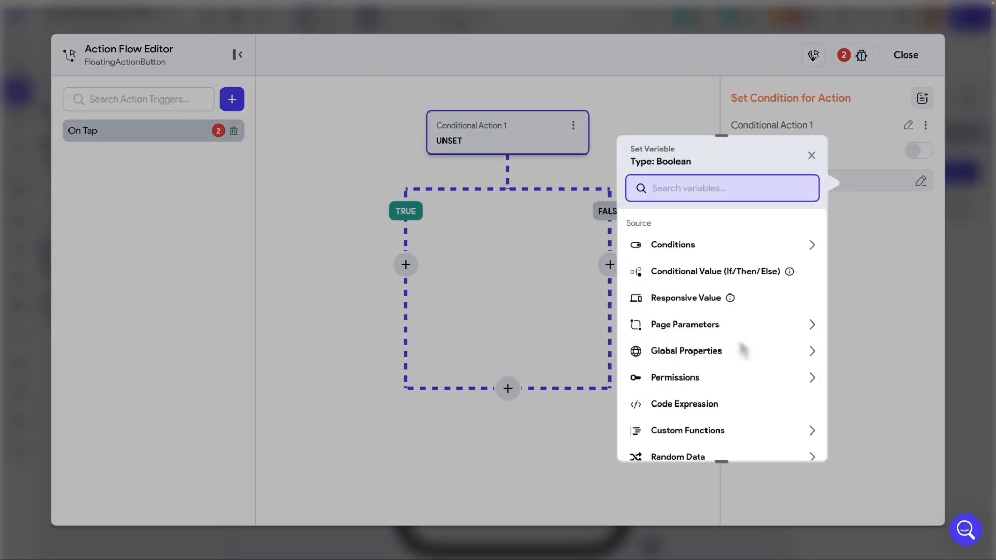
{"action": "scroll", "coordinate": [778, 304], "scroll_direction": "down", "scroll_amount": 1}
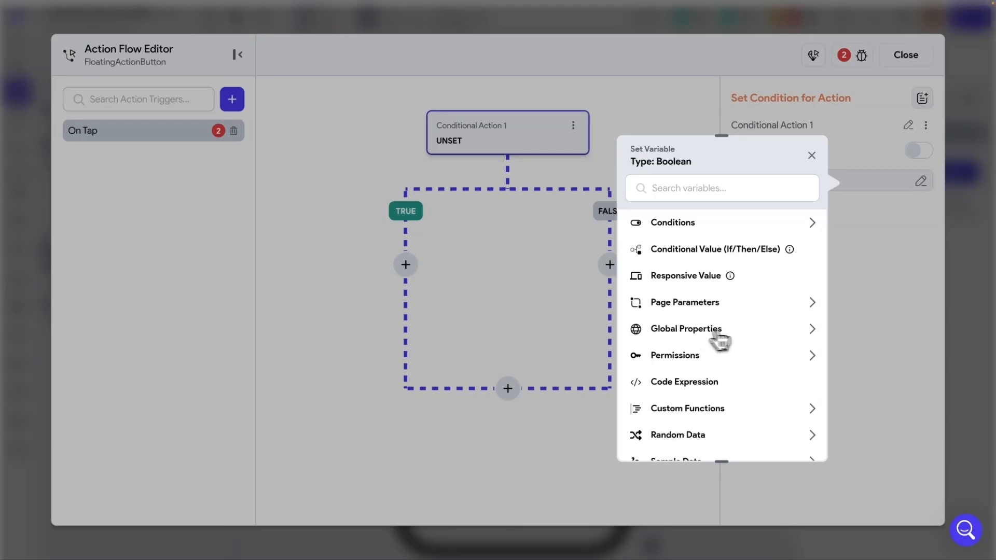
{"action": "left_click", "coordinate": [810, 332]}
{"action": "scroll", "coordinate": [778, 342], "scroll_direction": "down", "scroll_amount": 5}
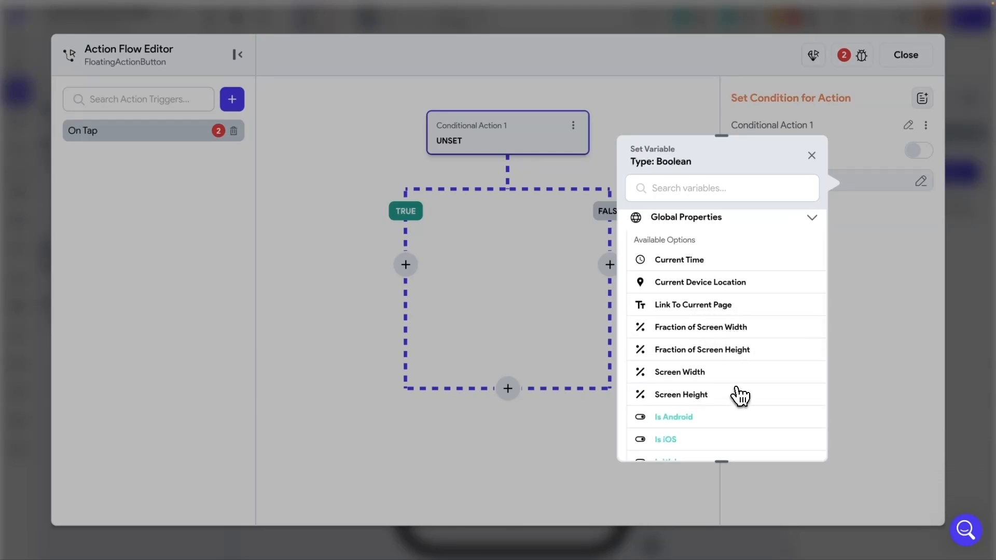
{"action": "scroll", "coordinate": [731, 398], "scroll_direction": "down", "scroll_amount": 1}
{"action": "scroll", "coordinate": [674, 426], "scroll_direction": "down", "scroll_amount": 1}
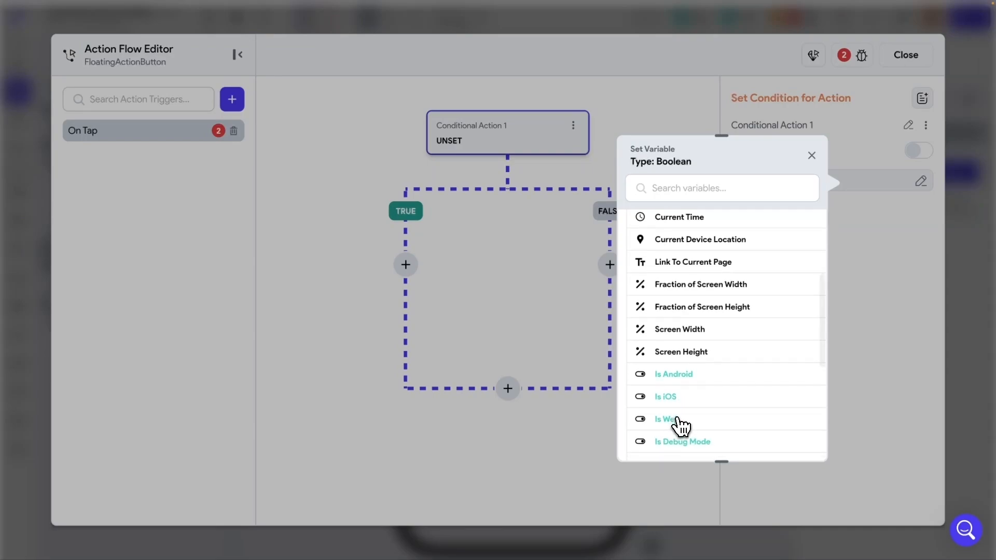
{"action": "left_click", "coordinate": [668, 420]}
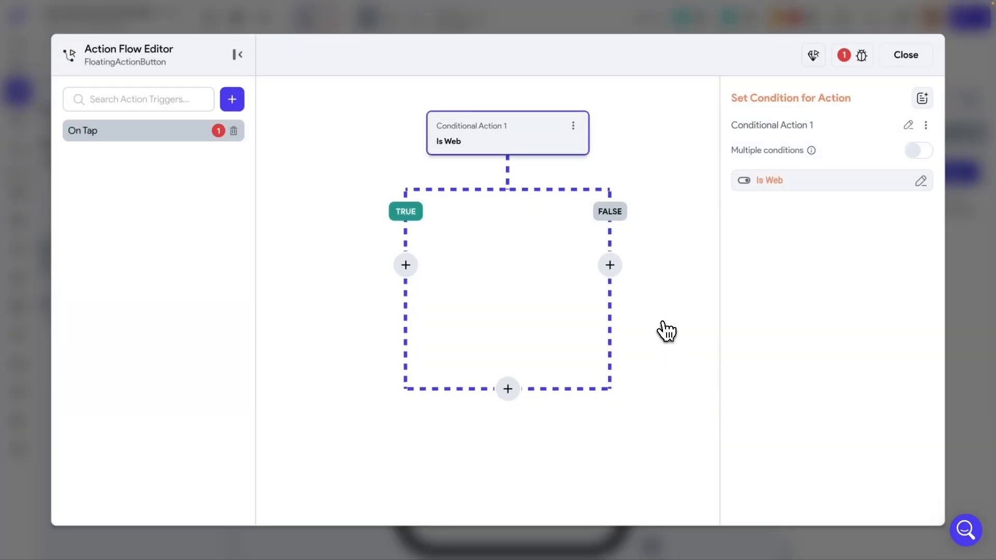
Step: Add an Alert Dialog action of type Confirm Dialog to the TRUE branch of the Is Web condition
{"action": "left_click", "coordinate": [406, 266]}
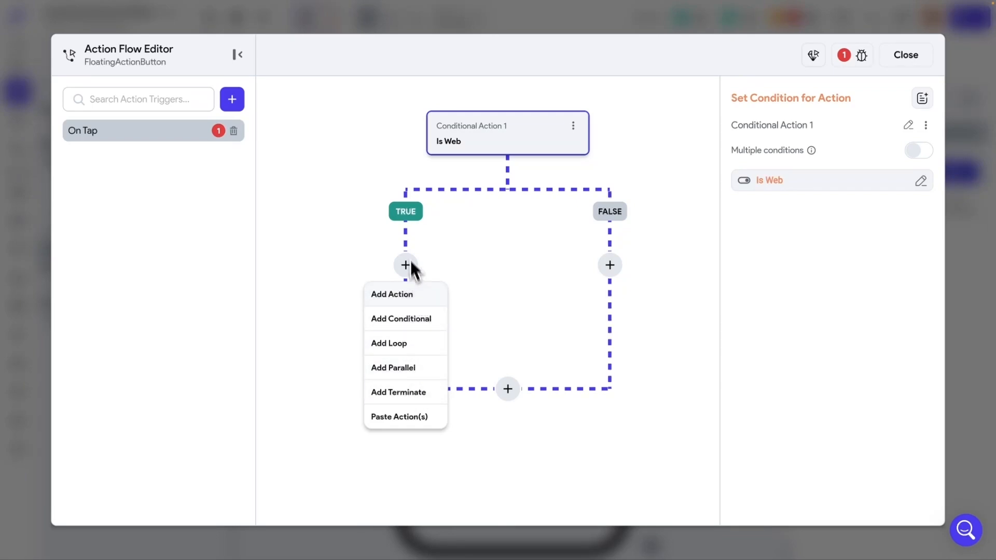
{"action": "left_click", "coordinate": [415, 300]}
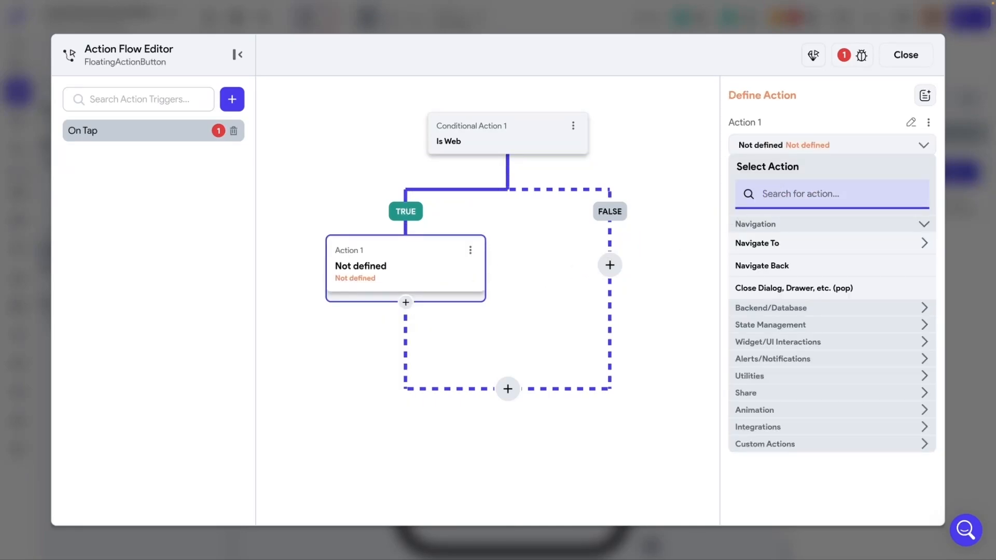
{"action": "type", "text": "dialog"}
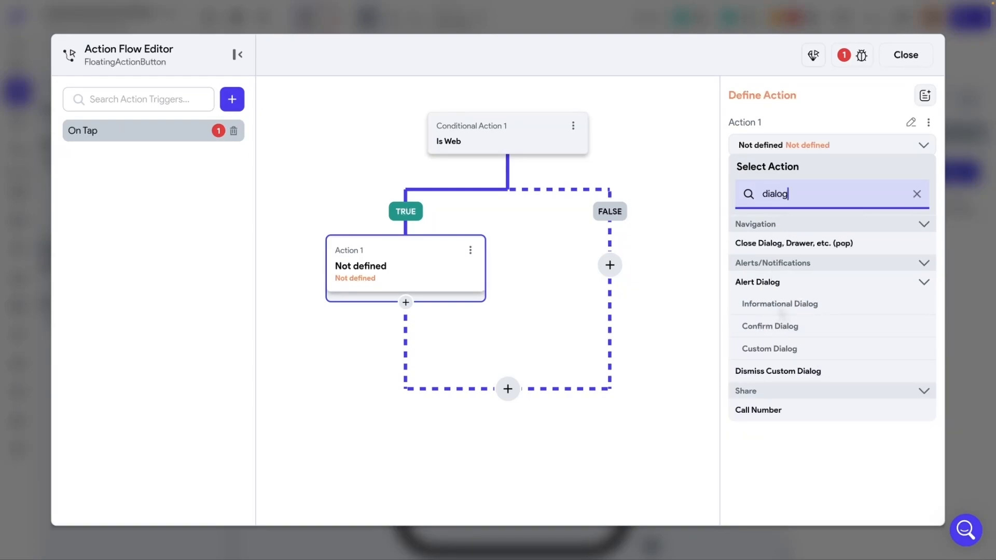
{"action": "left_click", "coordinate": [773, 332]}
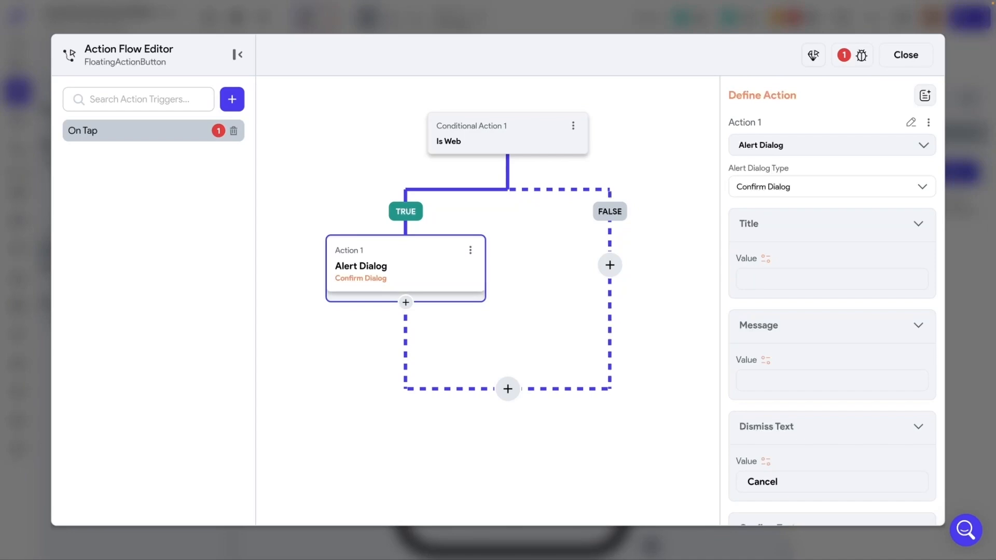
Step: Set the confirm dialog's title to "Confirm Invitation" and review its message, dismiss and confirm text settings
{"action": "scroll", "coordinate": [763, 282], "scroll_direction": "down", "scroll_amount": 1}
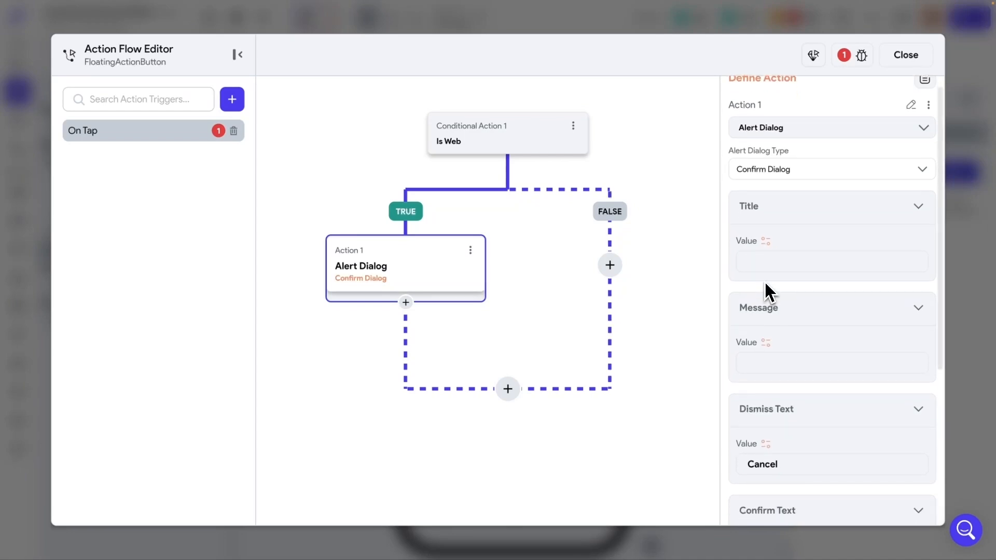
{"action": "type", "text": "Cnofir"}
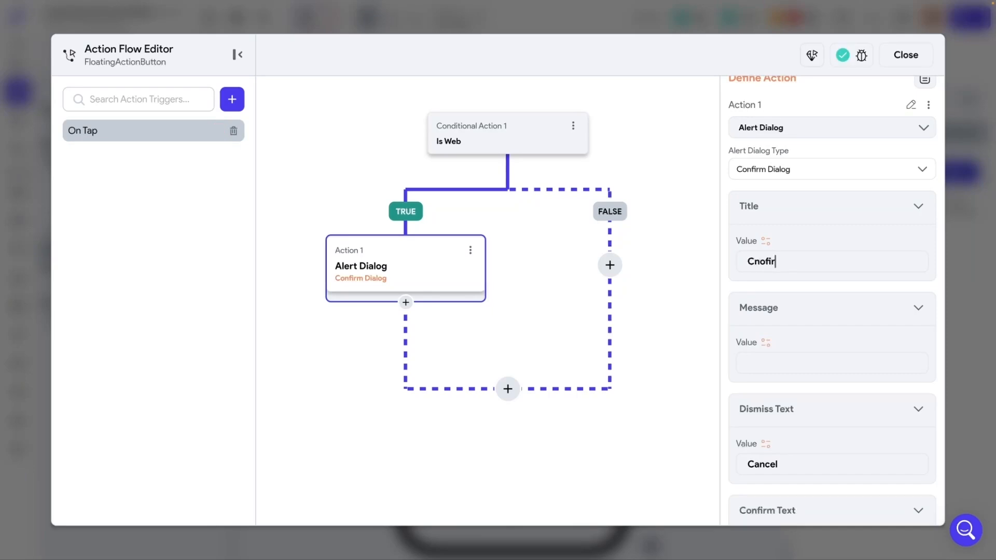
{"action": "key", "text": "ctrl+a"}
{"action": "type", "text": "Co"}
{"action": "key", "text": "ctrl+shift+Left"}
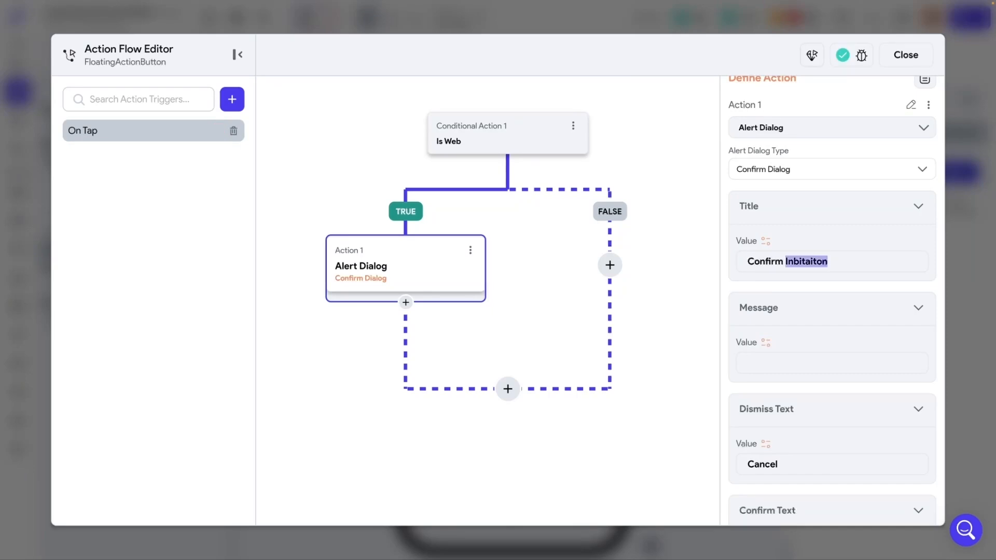
{"action": "type", "text": "Inv"}
{"action": "scroll", "coordinate": [924, 374], "scroll_direction": "down", "scroll_amount": 2}
{"action": "left_click", "coordinate": [775, 269]}
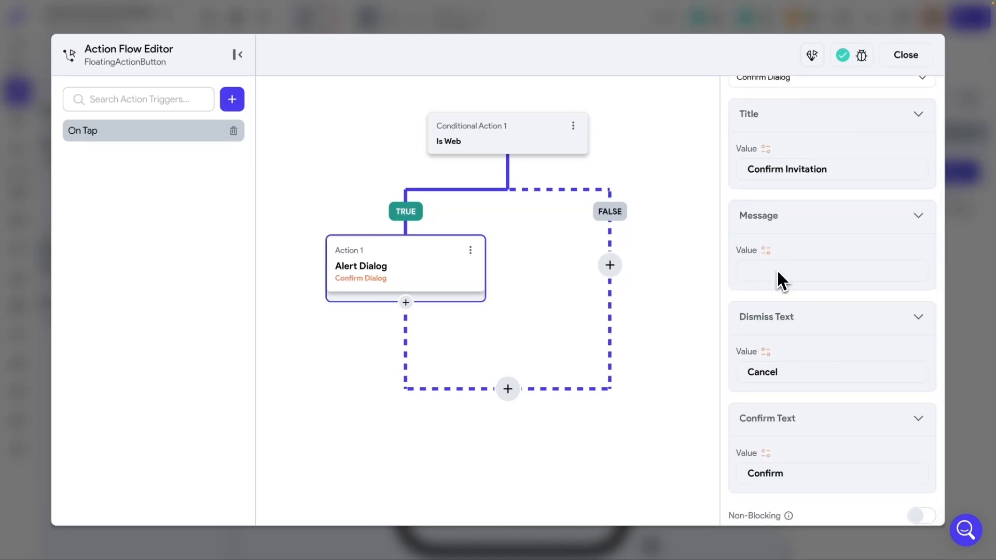
{"action": "scroll", "coordinate": [788, 394], "scroll_direction": "down", "scroll_amount": 2}
{"action": "scroll", "coordinate": [792, 399], "scroll_direction": "up", "scroll_amount": 2}
{"action": "scroll", "coordinate": [794, 410], "scroll_direction": "down", "scroll_amount": 4}
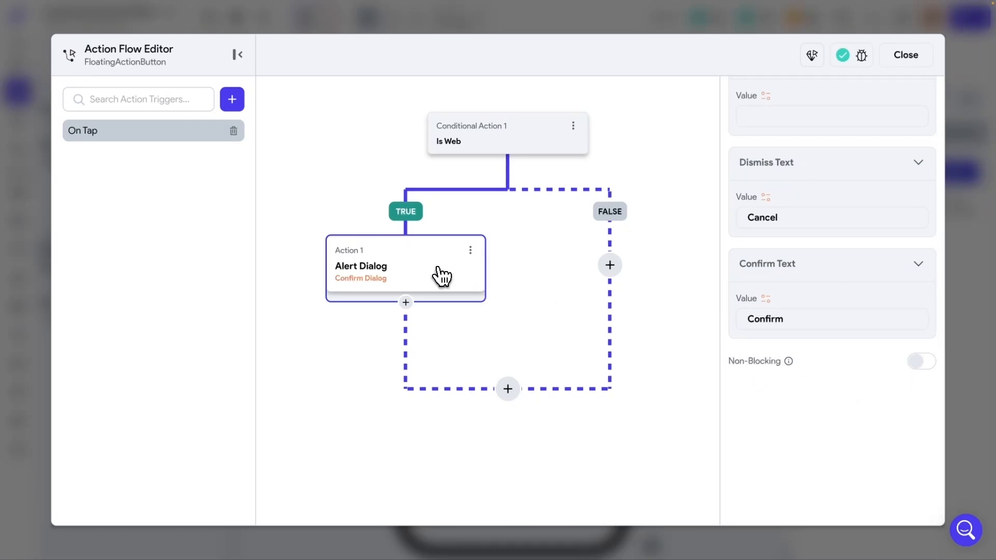
{"action": "left_click", "coordinate": [389, 289]}
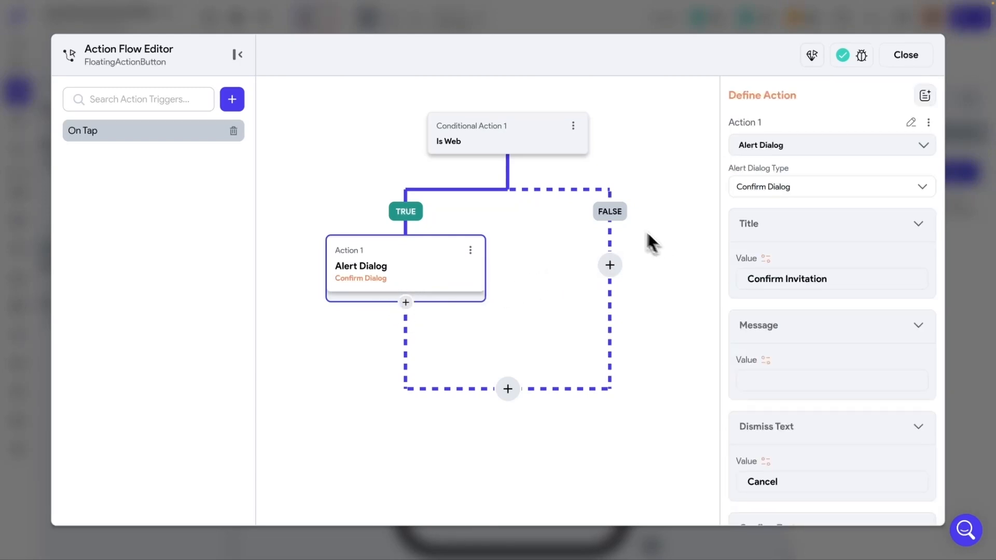
Step: Add an Alert Dialog action of type Informational Dialog to the FALSE branch of the condition
{"action": "left_click", "coordinate": [612, 268]}
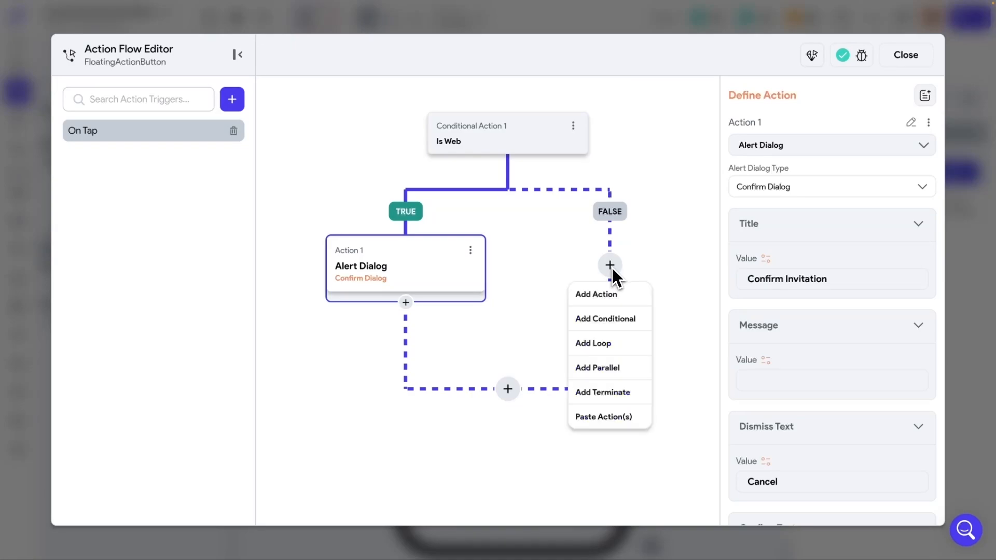
{"action": "left_click", "coordinate": [615, 272]}
{"action": "left_click", "coordinate": [616, 294]}
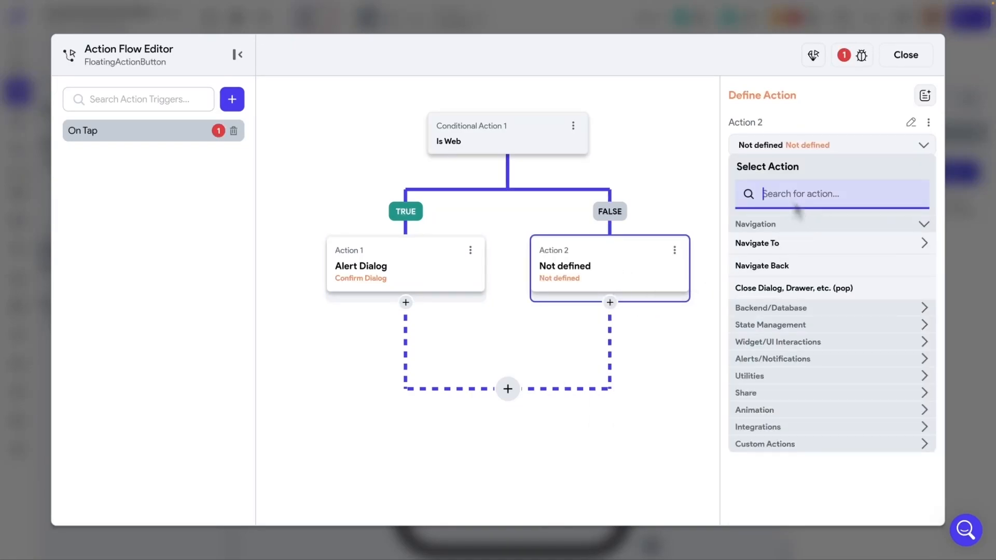
{"action": "type", "text": "Inf"}
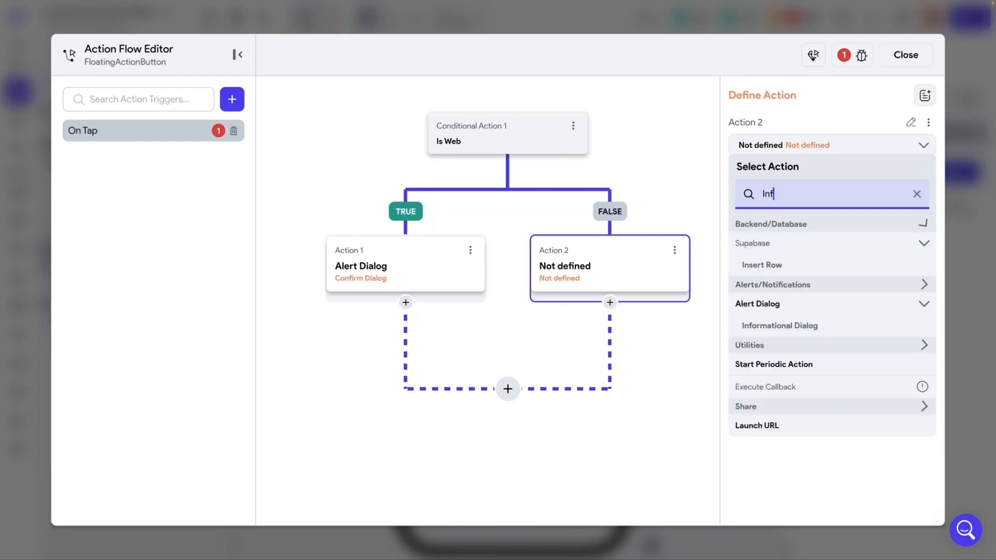
{"action": "type", "text": "or"}
{"action": "left_click", "coordinate": [797, 270]}
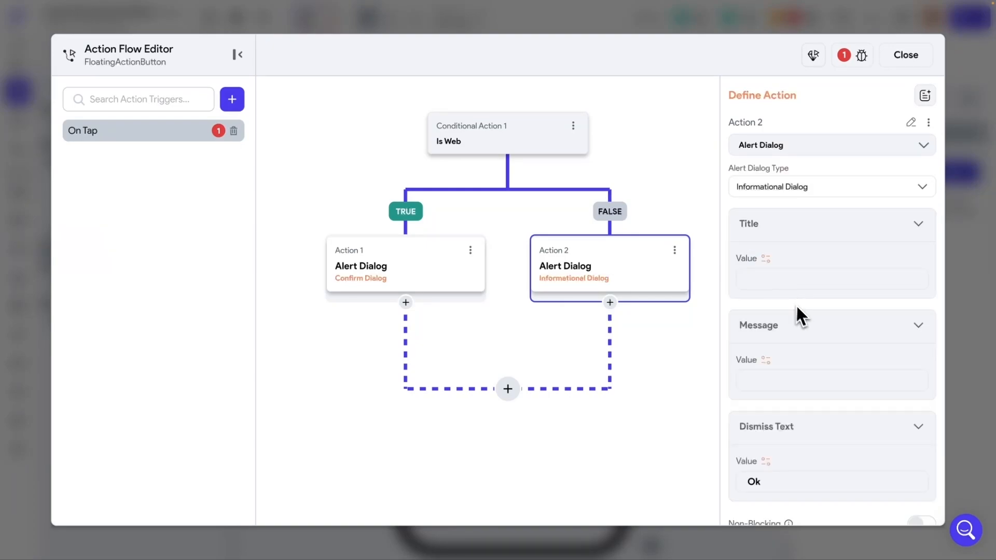
Step: Set the informational dialog's title to "Sorry!" and its message to "It's not web!"
{"action": "type", "text": "Sorry!"}
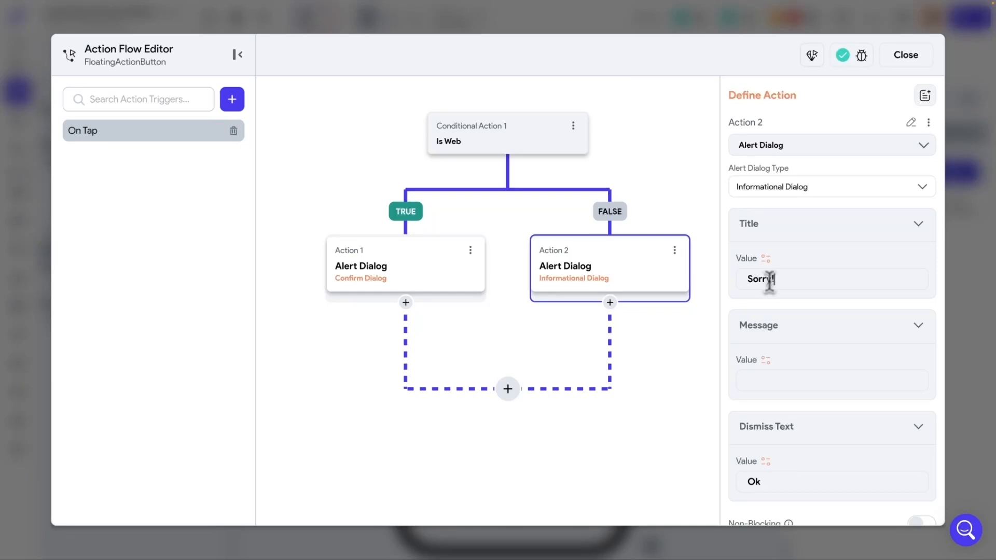
{"action": "scroll", "coordinate": [788, 363], "scroll_direction": "down", "scroll_amount": 2}
{"action": "left_click", "coordinate": [769, 304]}
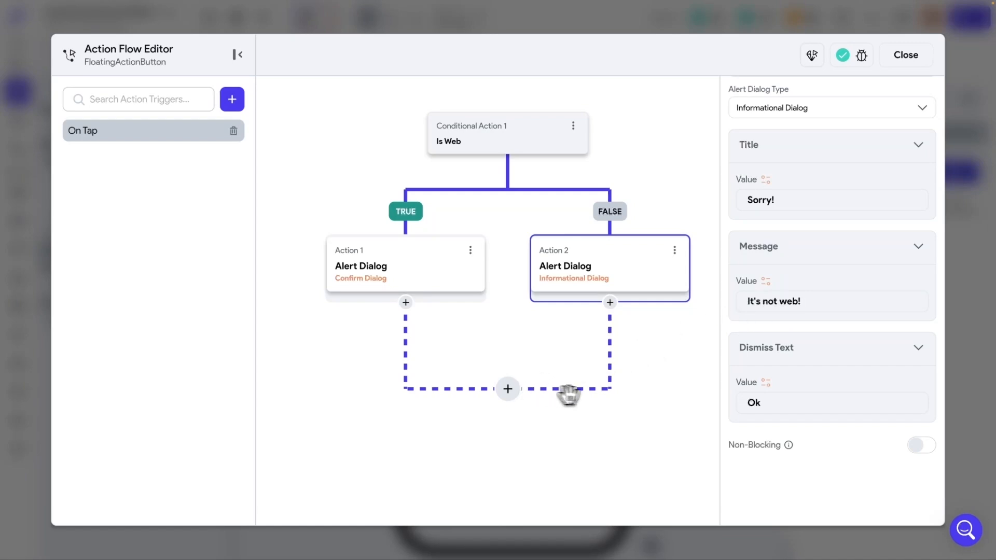
{"action": "left_click", "coordinate": [625, 388]}
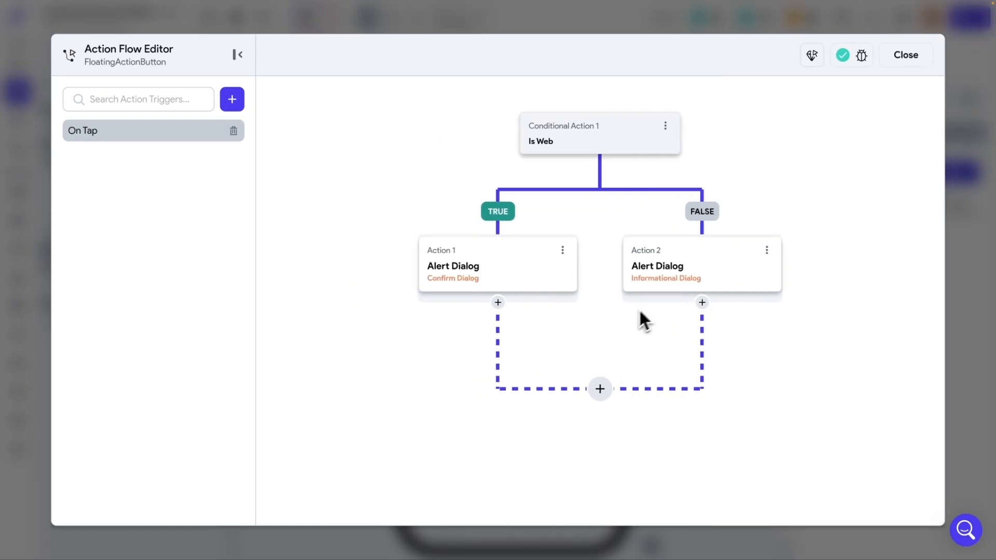
Step: Add a Navigate To action targeting HomePage where both condition branches rejoin, and close the action flow editor
{"action": "left_click", "coordinate": [701, 302]}
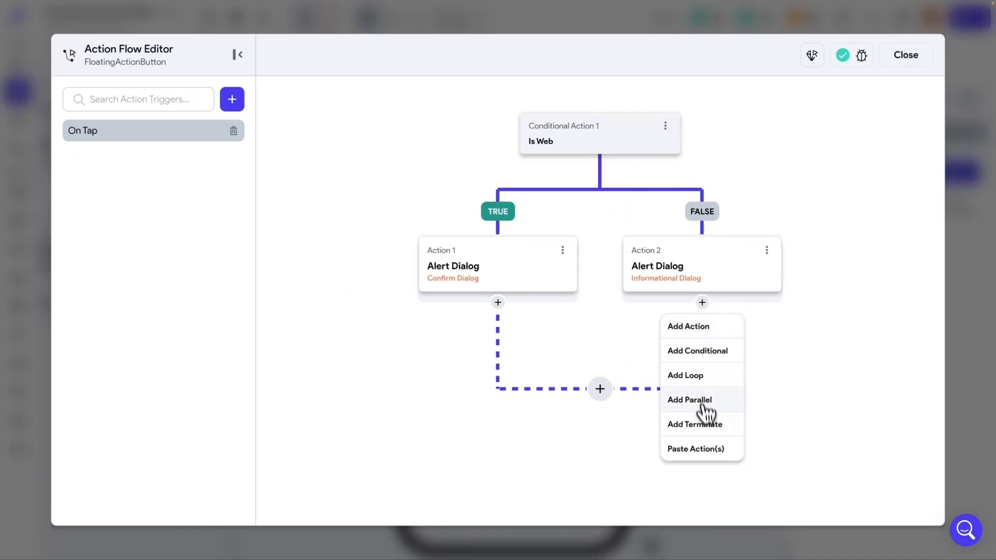
{"action": "left_click", "coordinate": [498, 304]}
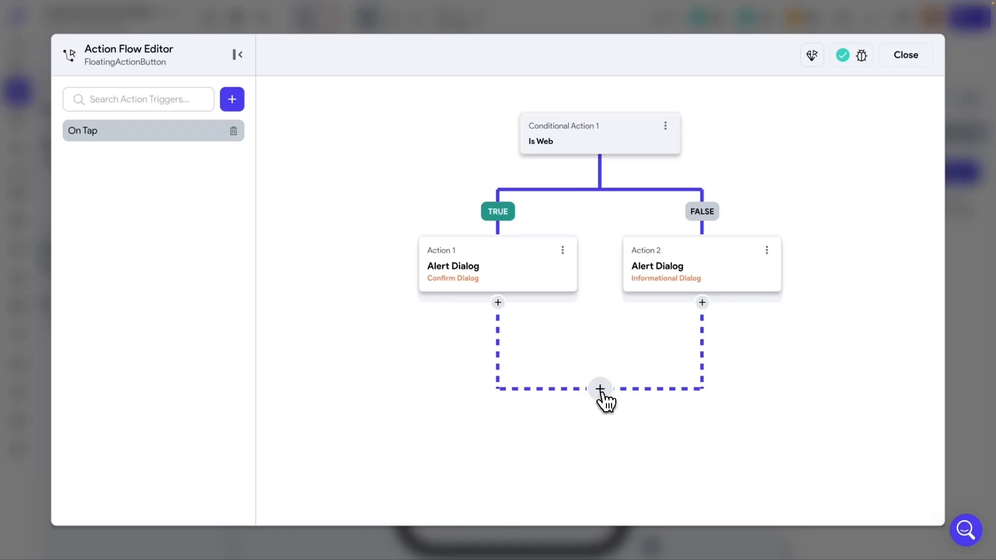
{"action": "left_click", "coordinate": [600, 390]}
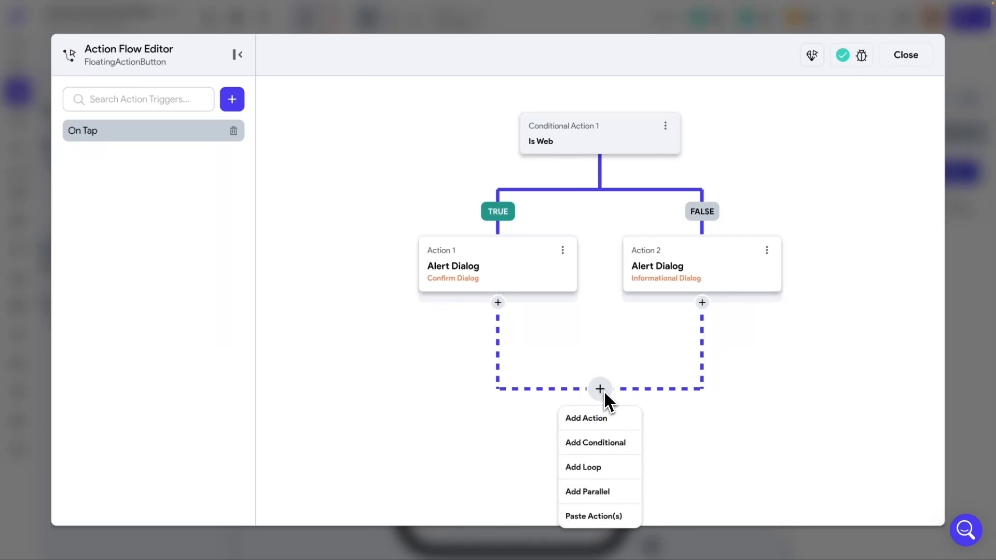
{"action": "left_click", "coordinate": [601, 429]}
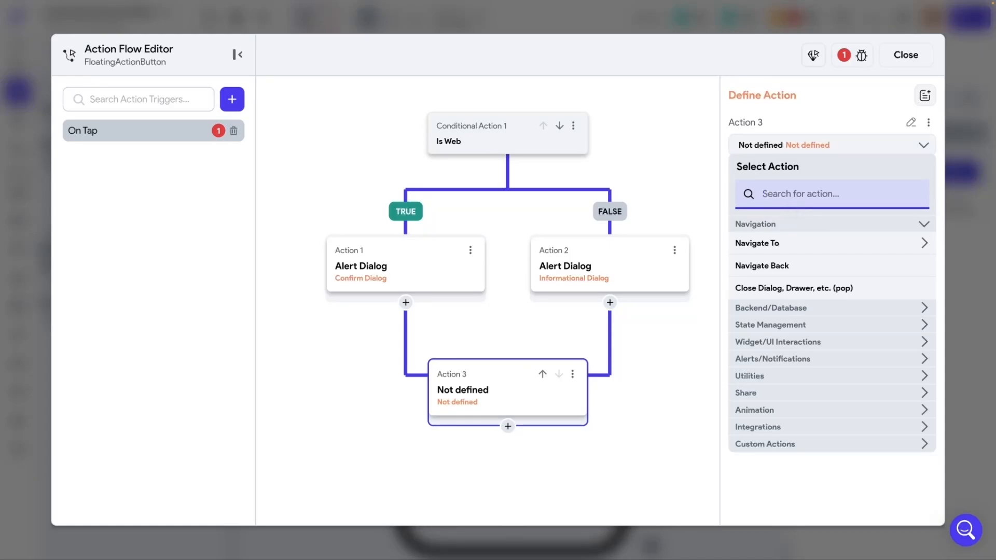
{"action": "left_click", "coordinate": [786, 243]}
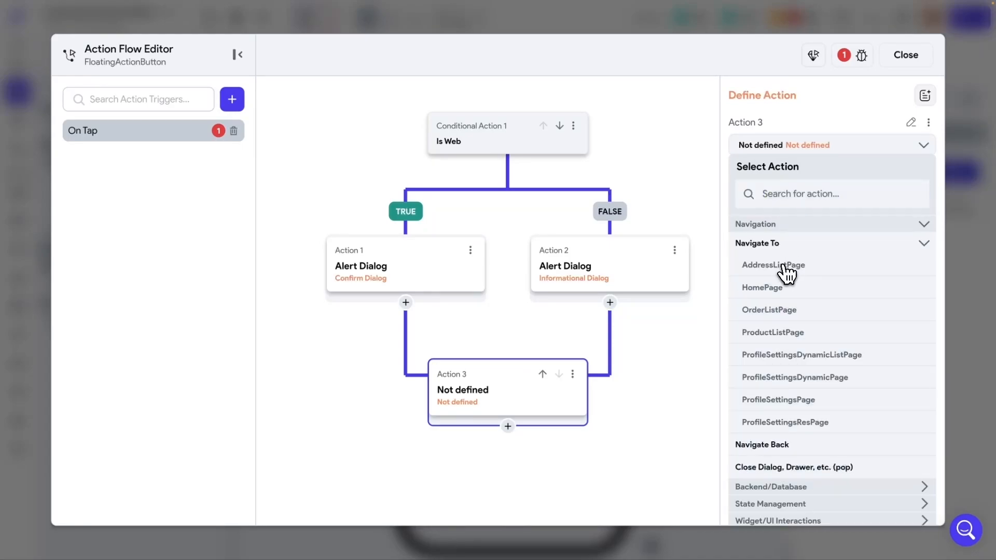
{"action": "left_click", "coordinate": [772, 288]}
{"action": "left_click", "coordinate": [700, 333]}
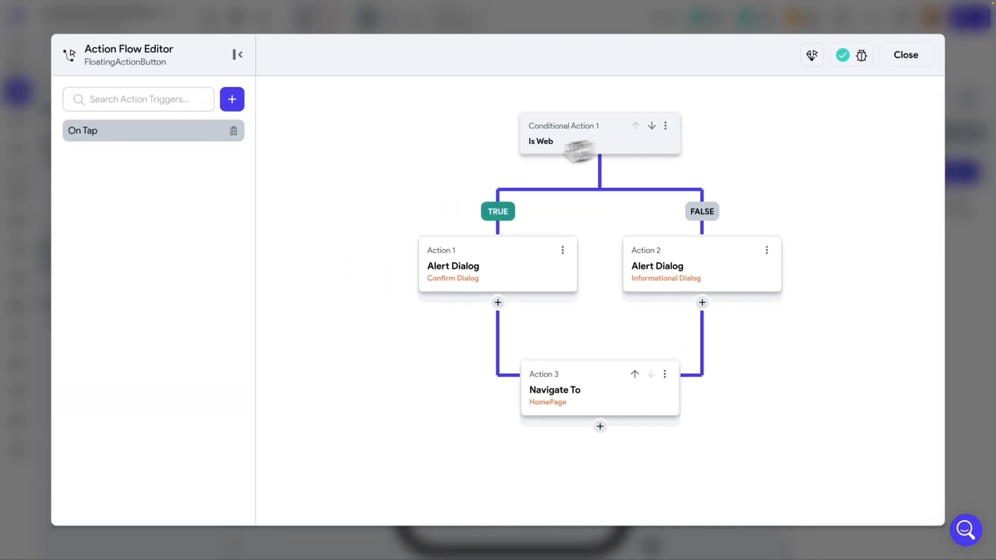
{"action": "left_click", "coordinate": [910, 63]}
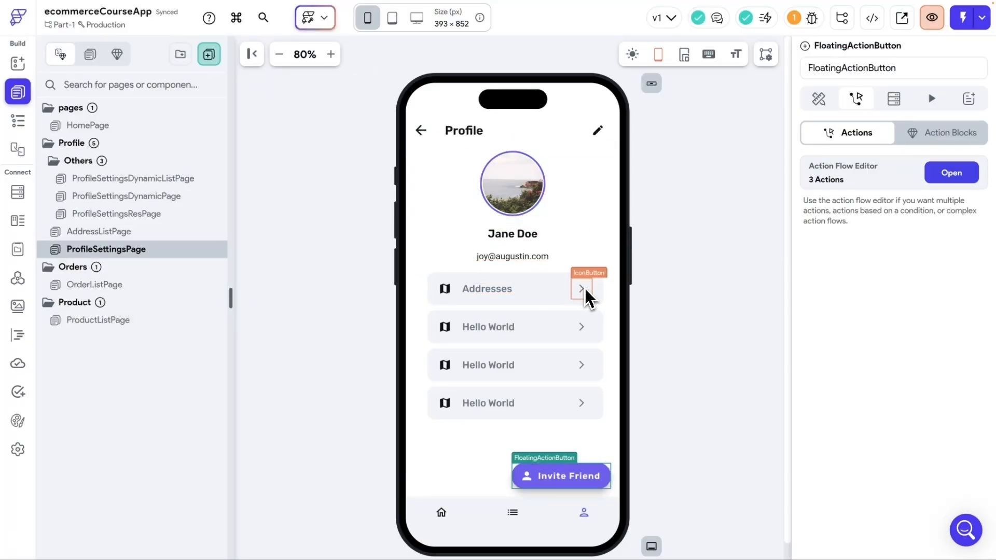
Step: Start a Test mode session of the app from the run and publish options
{"action": "left_click", "coordinate": [982, 17]}
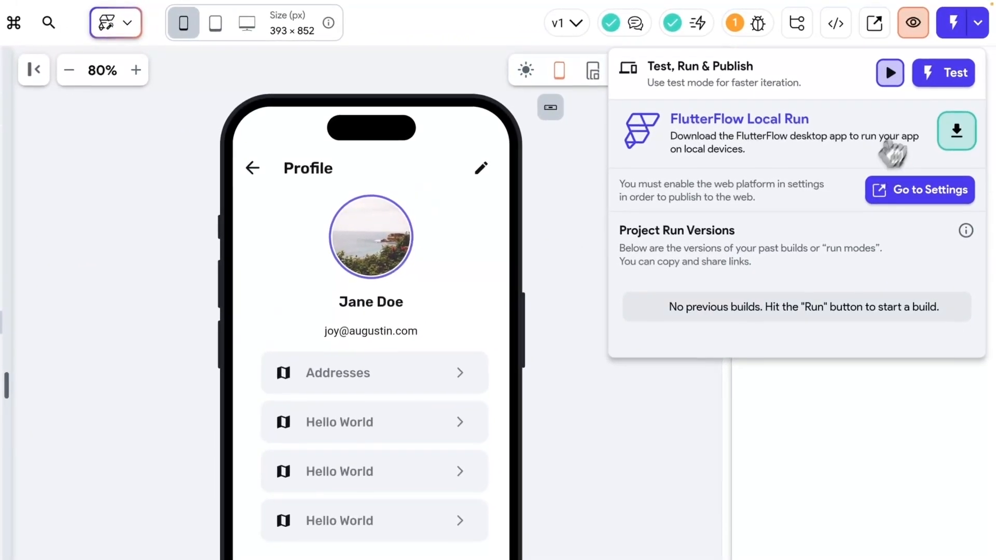
{"action": "left_click", "coordinate": [954, 81]}
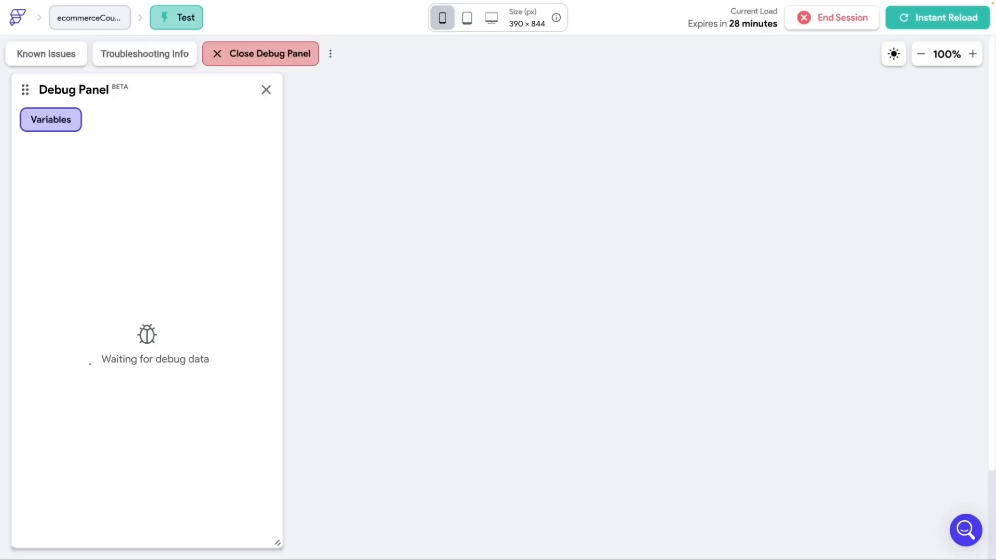
Step: Open HomePage and add a Button widget to its empty column
{"action": "left_click", "coordinate": [921, 54]}
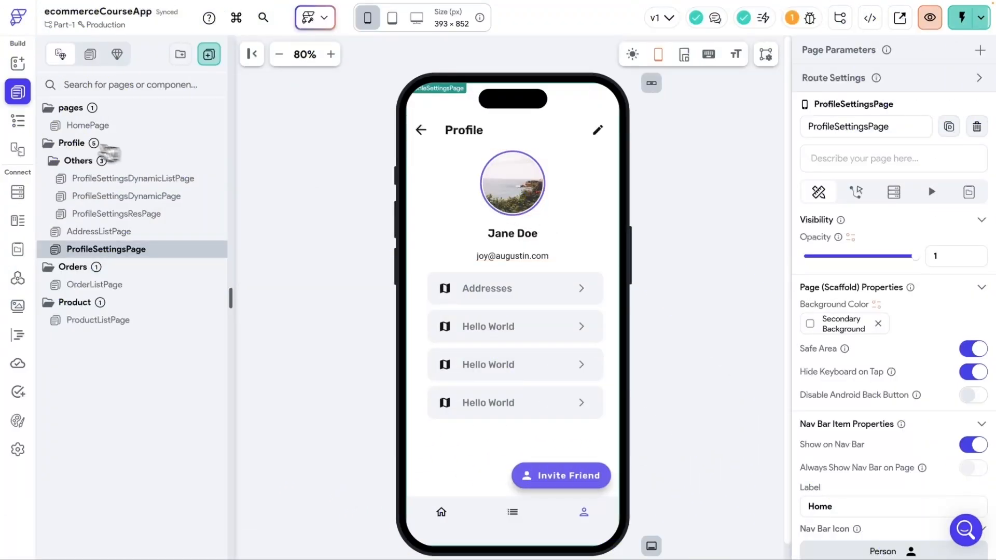
{"action": "left_click", "coordinate": [86, 127]}
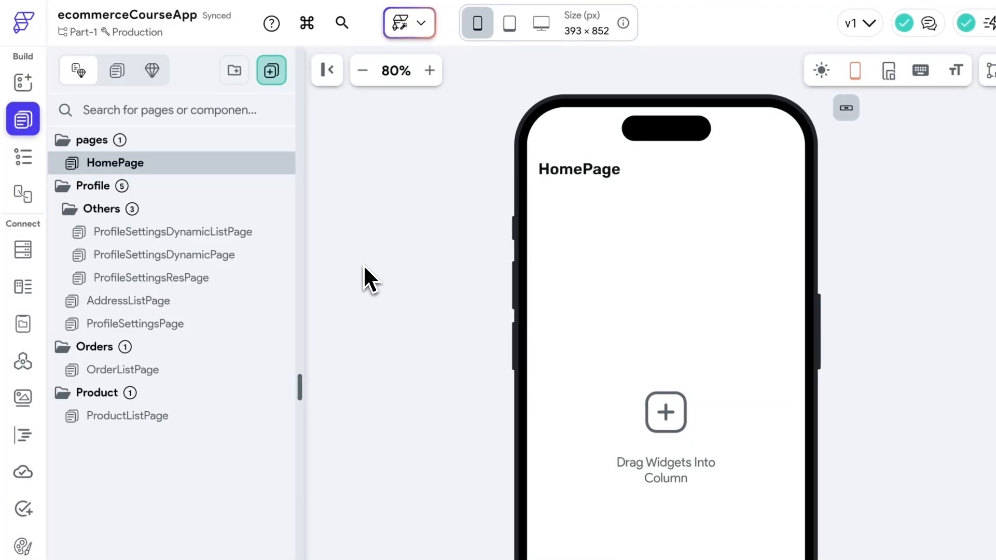
{"action": "left_click", "coordinate": [23, 82]}
{"action": "left_click", "coordinate": [189, 113]}
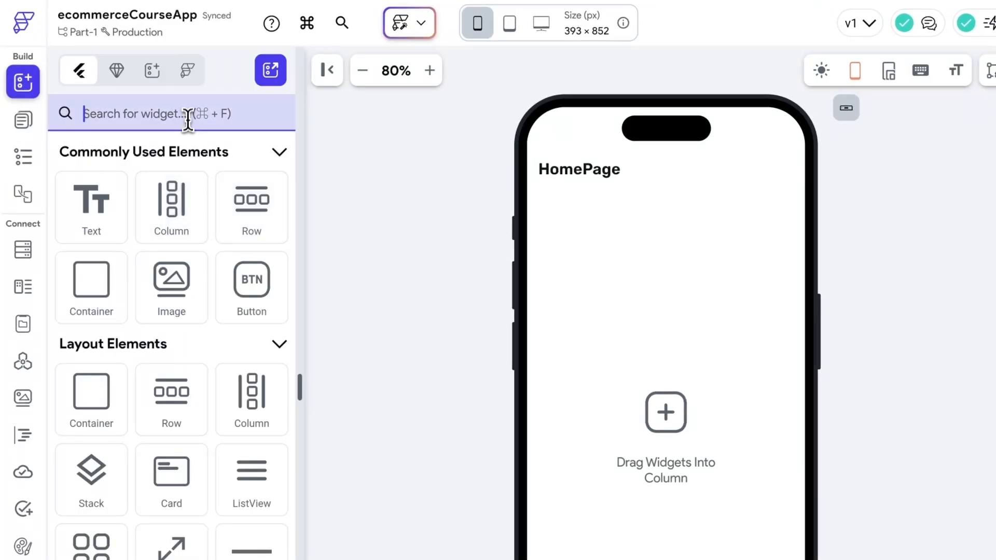
{"action": "type", "text": "nitt"}
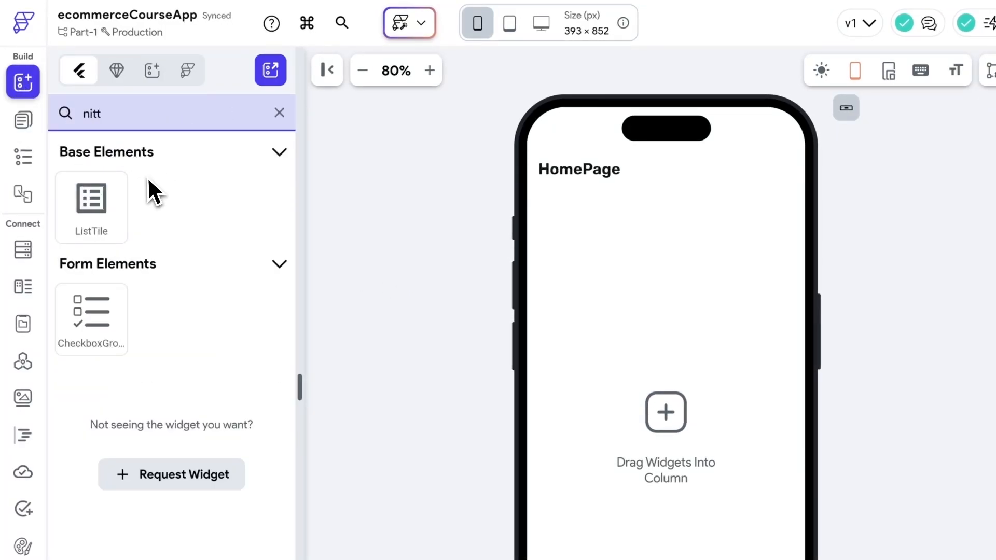
{"action": "key", "text": "BackSpace"}
{"action": "key", "text": "BackSpace"}
{"action": "key", "text": "BackSpace"}
{"action": "type", "text": "utto"}
{"action": "left_click_drag", "start_coordinate": [120, 228], "coordinate": [652, 405]}
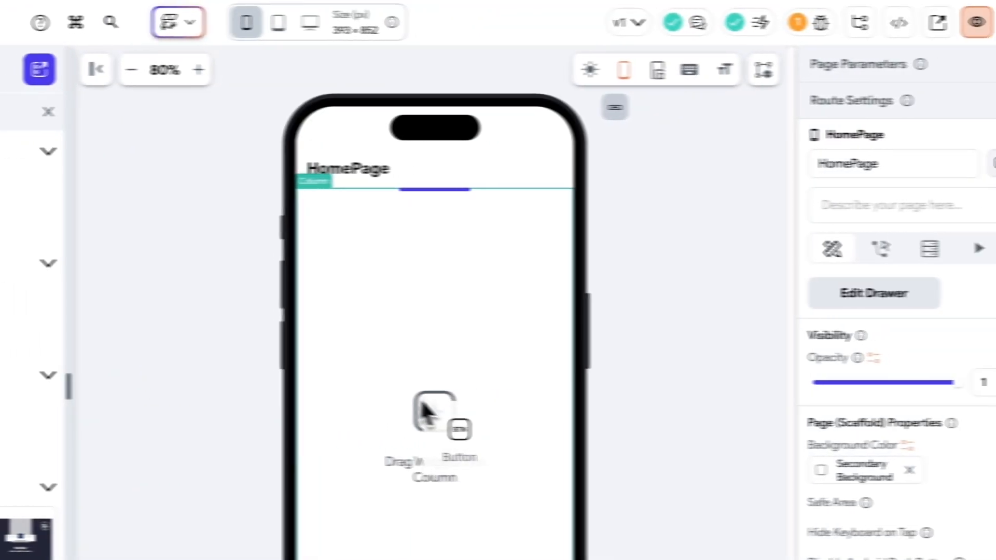
{"action": "left_click_drag", "start_coordinate": [431, 412], "coordinate": [431, 411]}
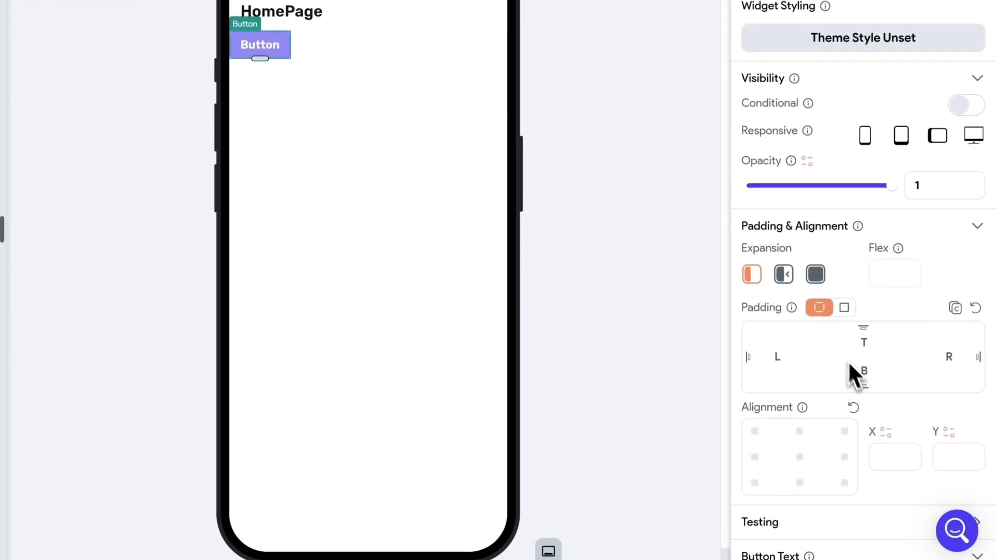
Step: Centre-align the HomePage button and set its text to "Go to profile setting"
{"action": "scroll", "coordinate": [829, 384], "scroll_direction": "down", "scroll_amount": 1}
{"action": "left_click", "coordinate": [800, 437]}
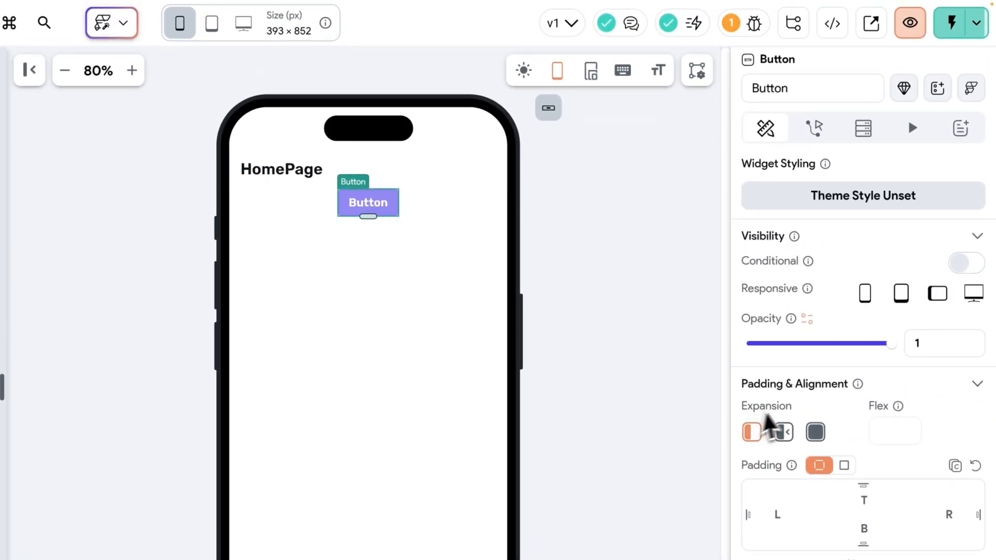
{"action": "scroll", "coordinate": [804, 406], "scroll_direction": "down", "scroll_amount": 7}
{"action": "double_click", "coordinate": [801, 394]}
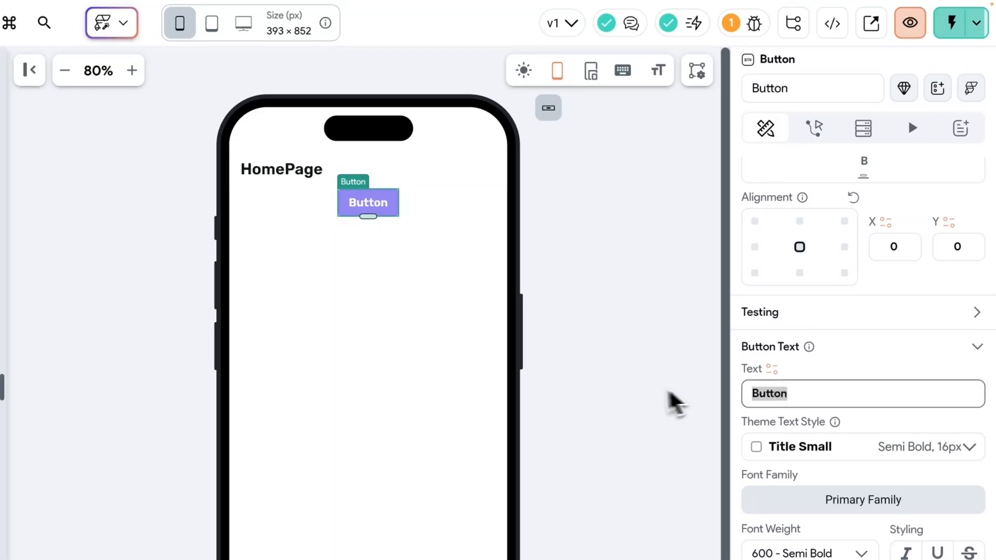
{"action": "type", "text": "Go to profile setting"}
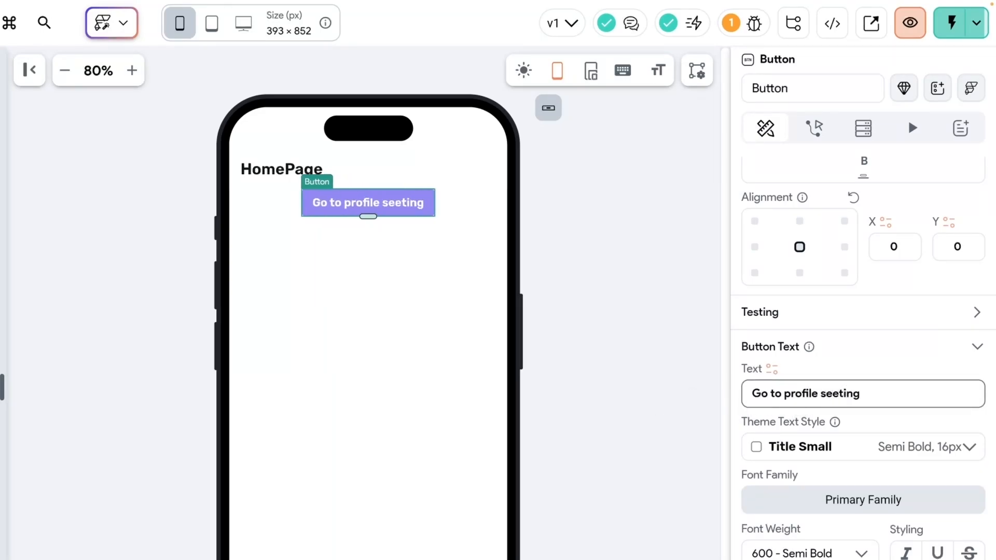
Step: Give the button an On Tap action that navigates to ProfileSettingsPage, and close the action flow editor
{"action": "scroll", "coordinate": [771, 212], "scroll_direction": "up", "scroll_amount": 7}
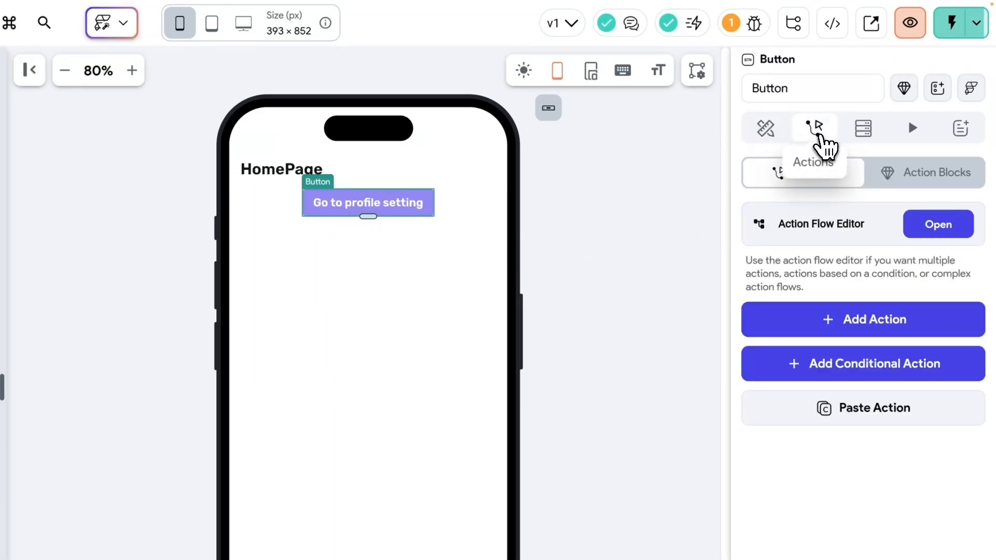
{"action": "left_click", "coordinate": [936, 224]}
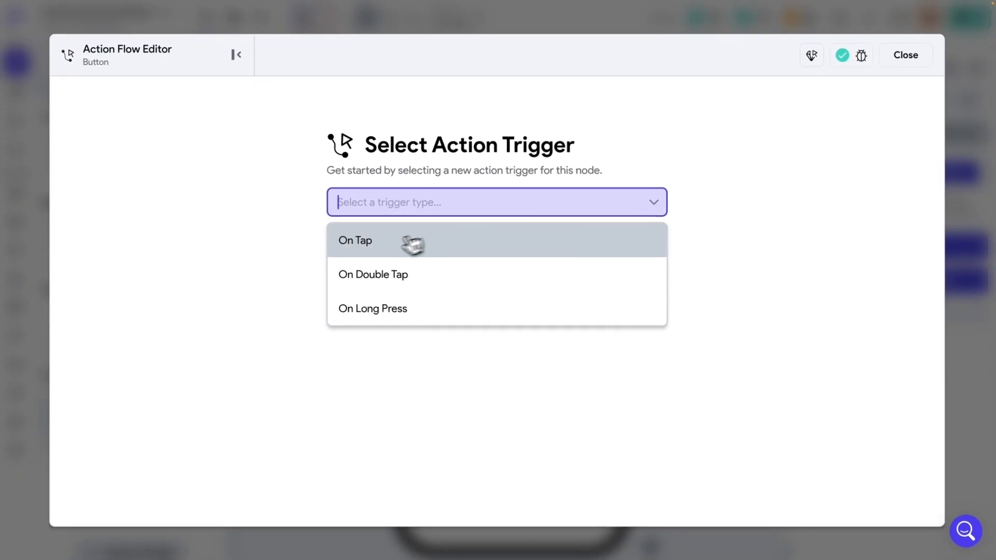
{"action": "left_click", "coordinate": [375, 248]}
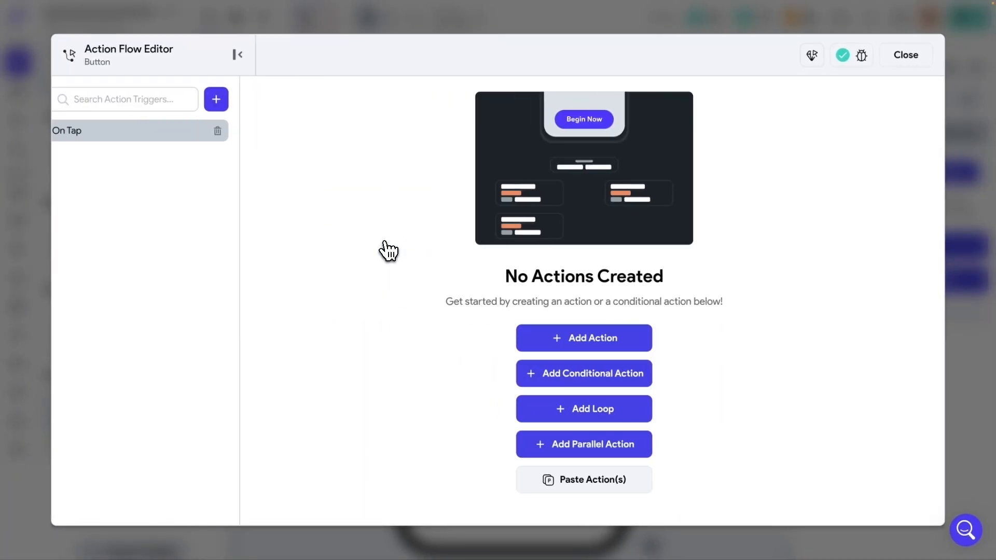
{"action": "left_click", "coordinate": [609, 352]}
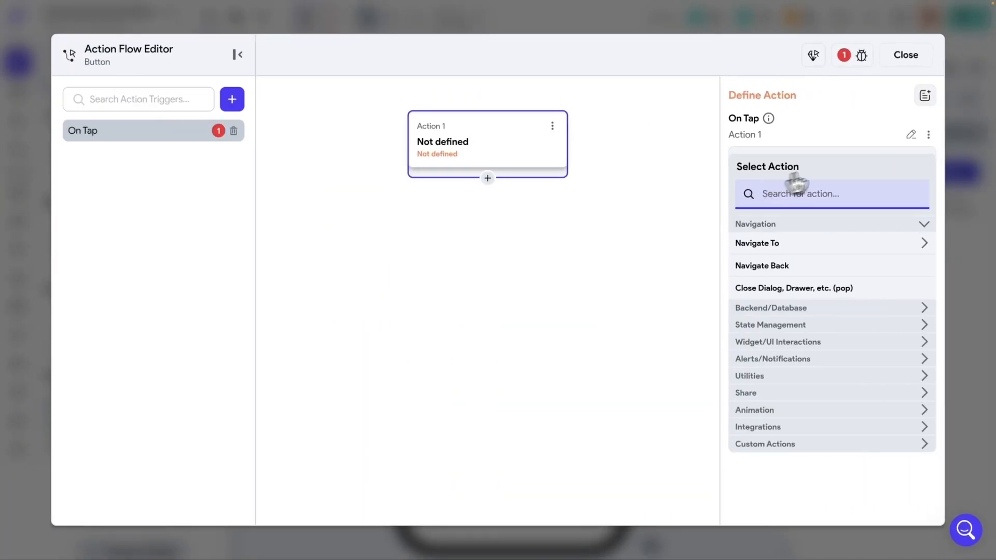
{"action": "left_click", "coordinate": [764, 248]}
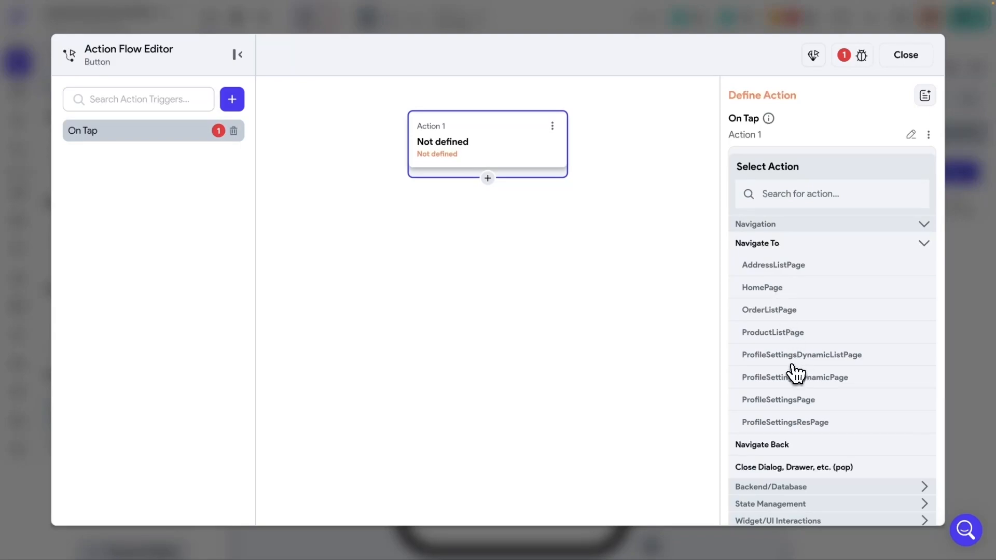
{"action": "left_click", "coordinate": [805, 400]}
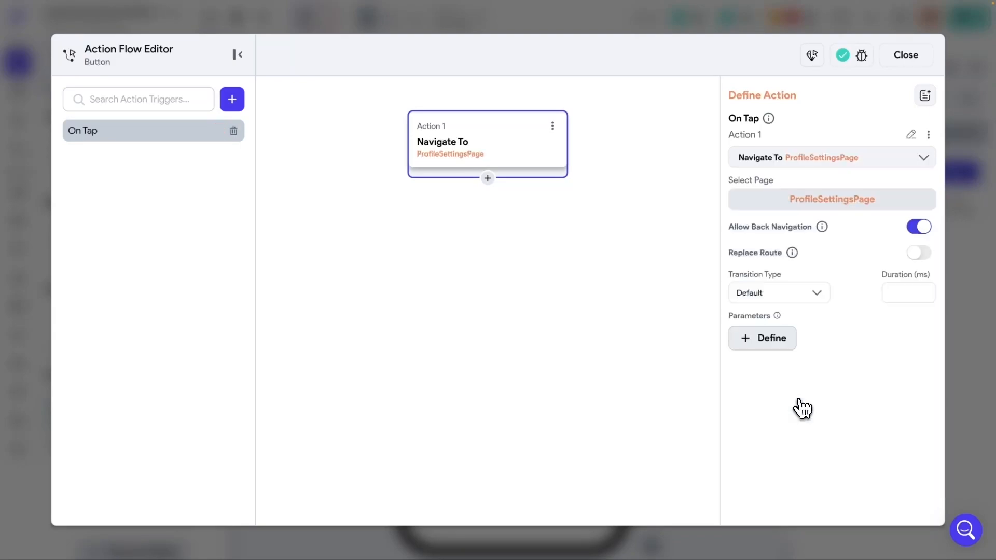
{"action": "left_click", "coordinate": [910, 60]}
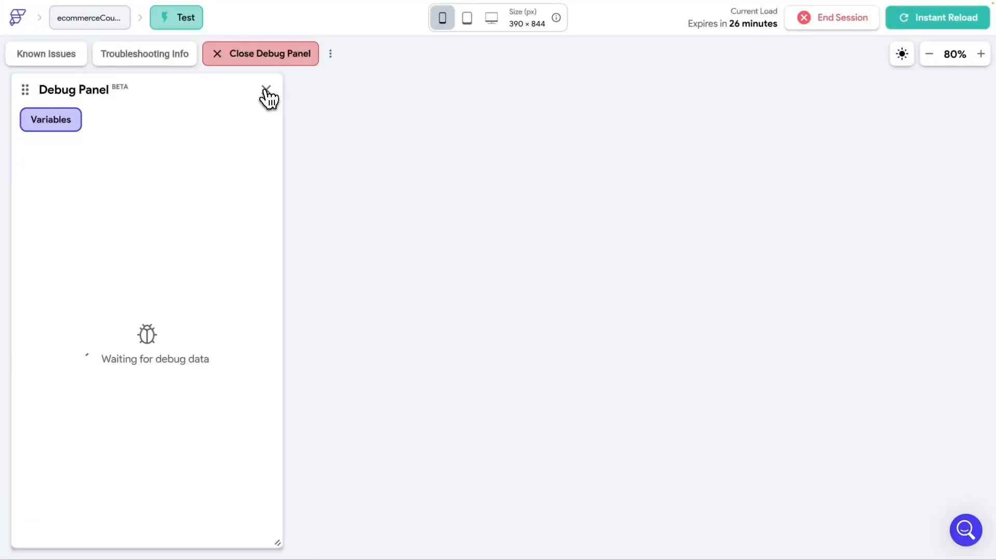
Step: Close the Debug Panel and test navigation from HomePage through the profile page to Addresses and back
{"action": "left_click", "coordinate": [222, 61]}
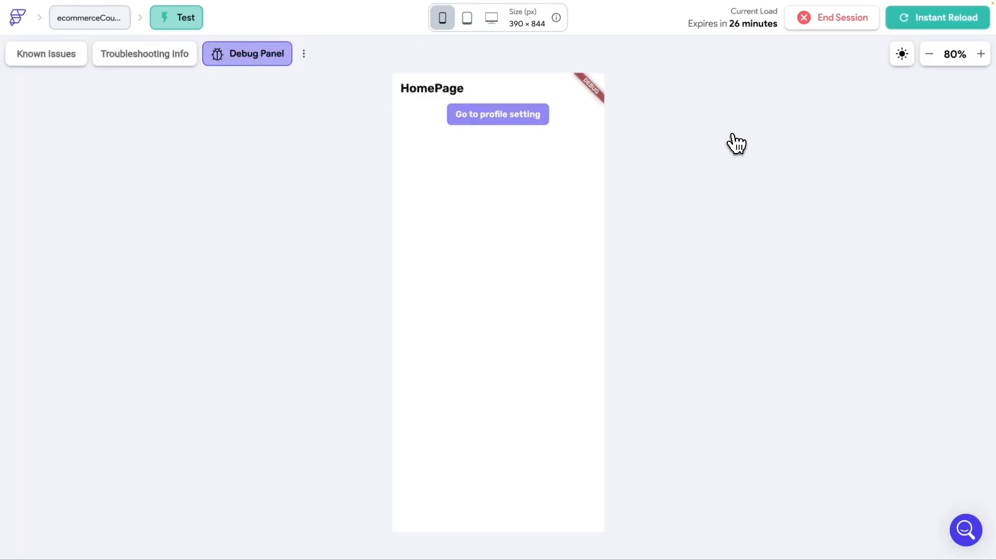
{"action": "left_click", "coordinate": [500, 124]}
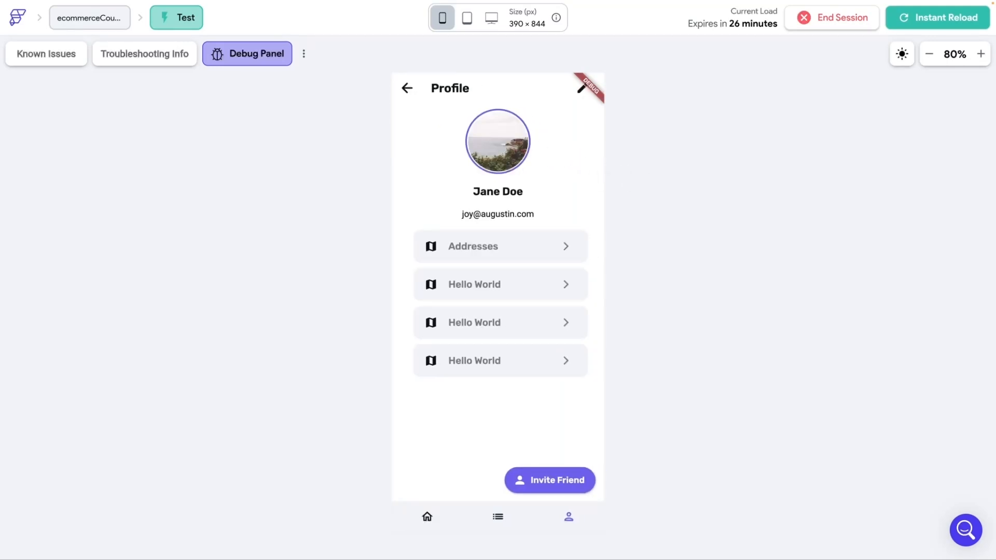
{"action": "left_click", "coordinate": [569, 254]}
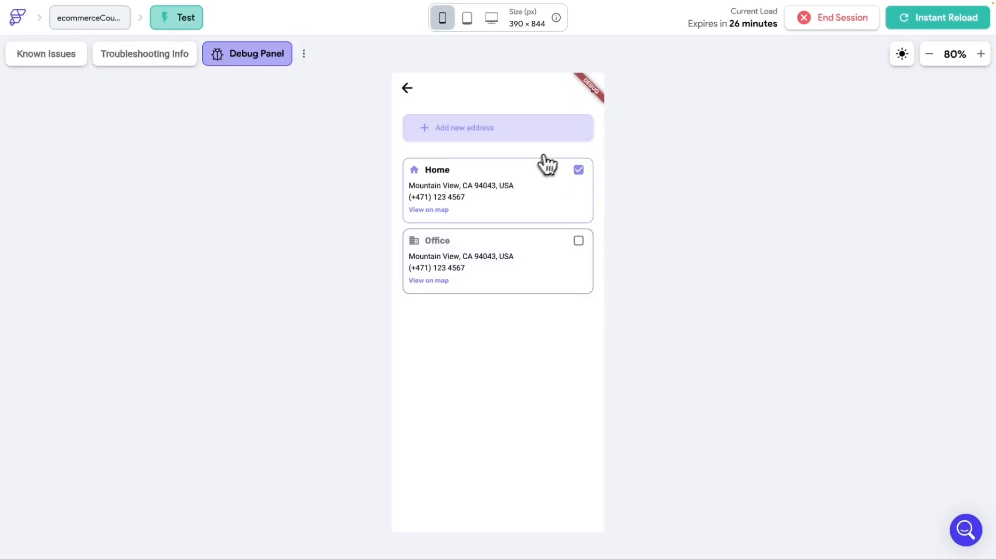
{"action": "left_click", "coordinate": [407, 90]}
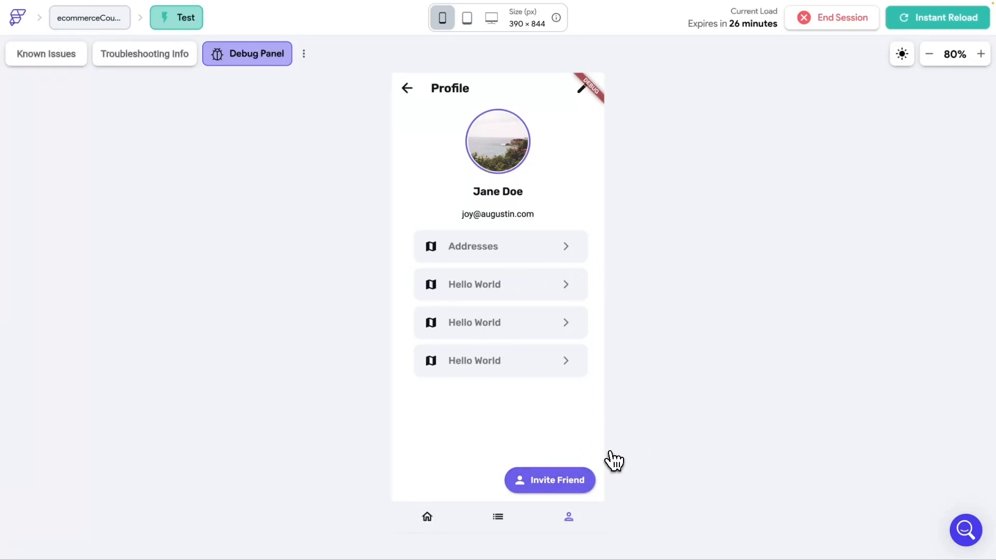
Step: Test the profile page's Invite Friend button and confirm the invitation dialog
{"action": "left_click", "coordinate": [559, 494]}
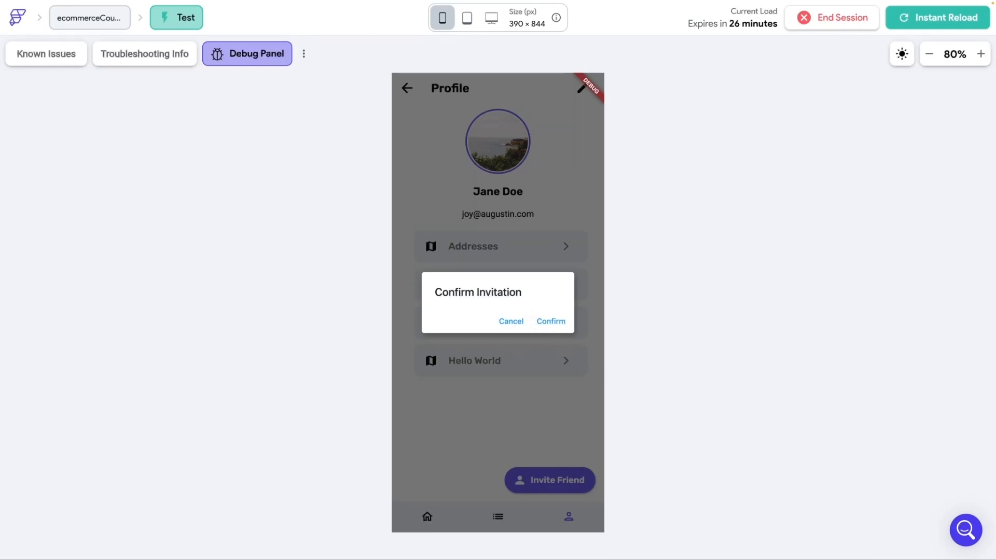
{"action": "left_click", "coordinate": [551, 322]}
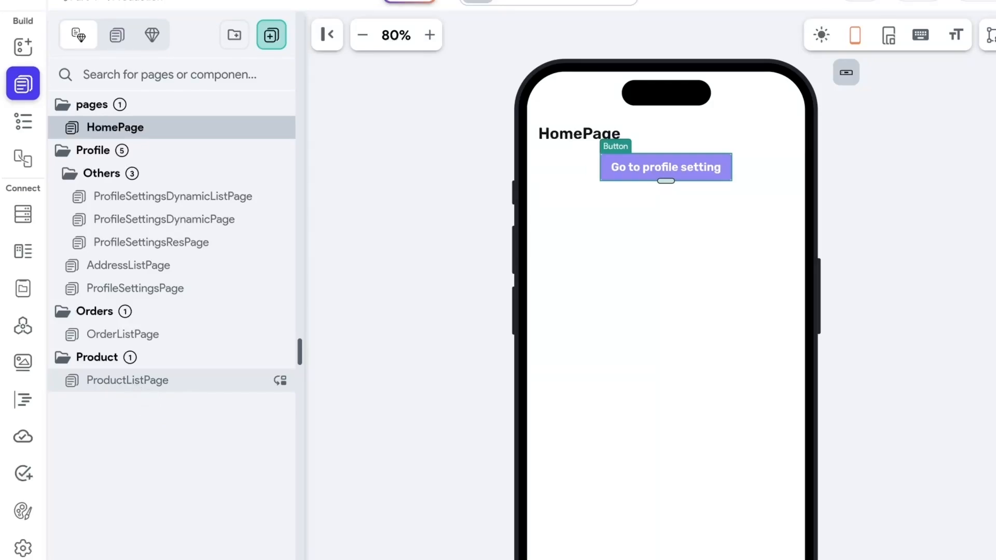
Step: Open ProductListPage with its widget tree and examine the app bar's DropDown and Stack against the reference design
{"action": "left_click", "coordinate": [127, 380]}
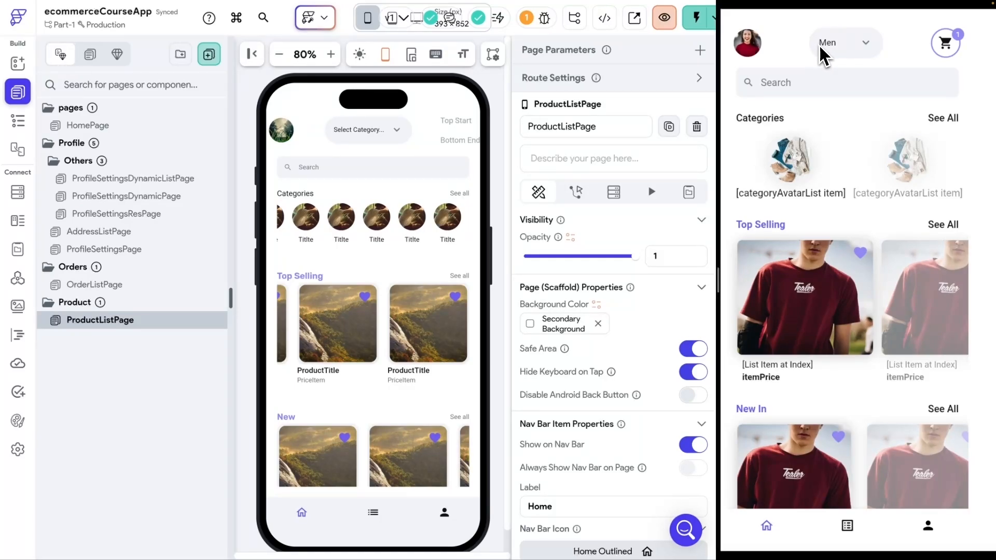
{"action": "left_click", "coordinate": [20, 125]}
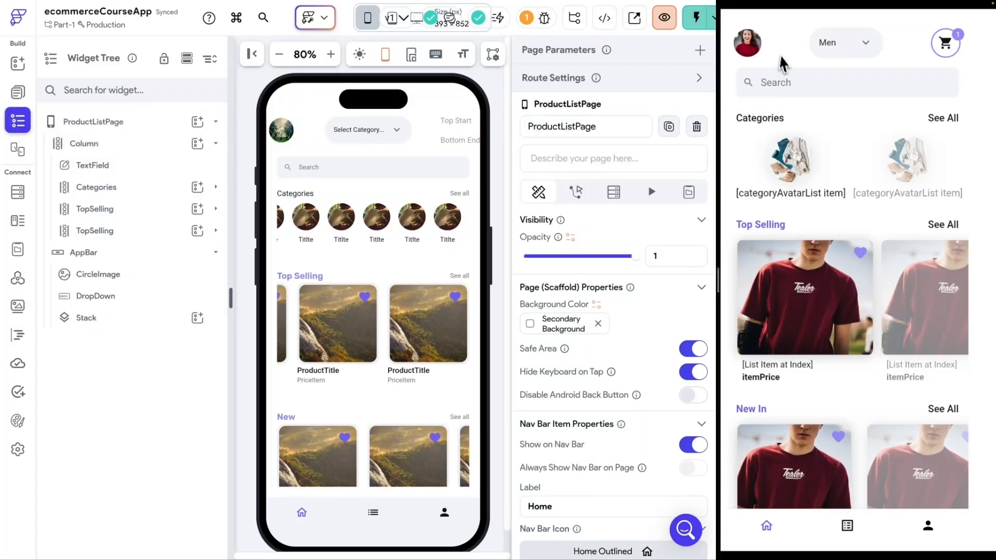
{"action": "left_click_drag", "start_coordinate": [736, 22], "coordinate": [970, 64]}
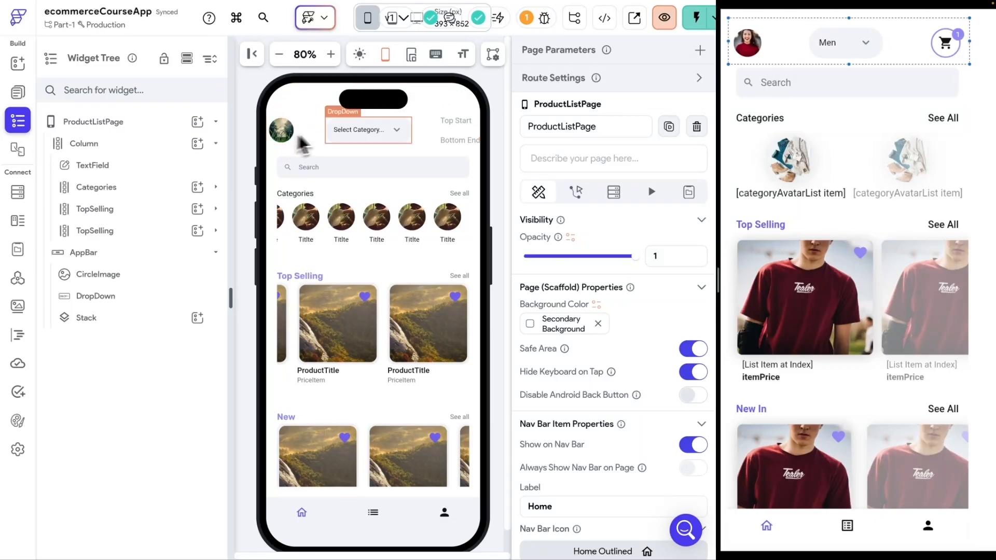
{"action": "left_click", "coordinate": [390, 138]}
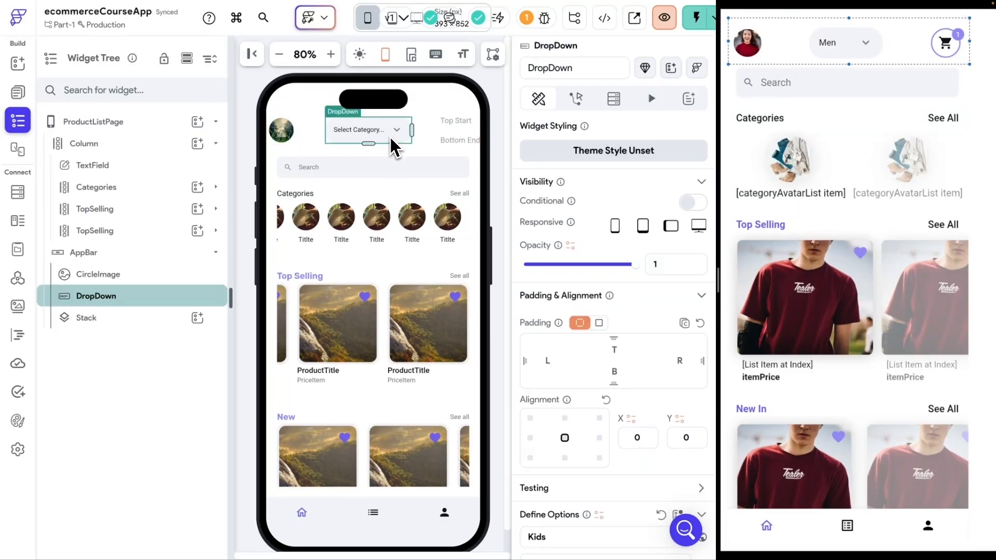
{"action": "left_click", "coordinate": [458, 135]}
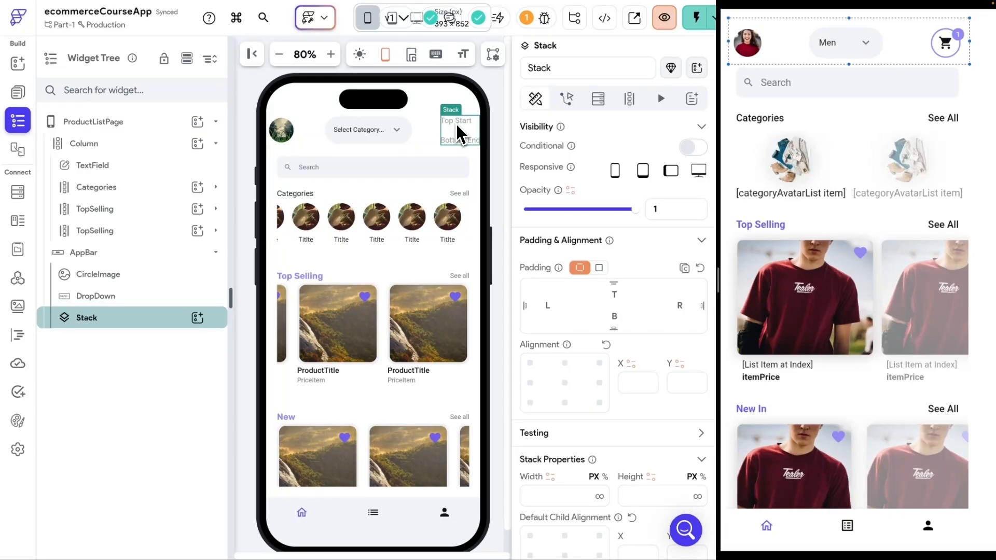
Step: Examine the search TextField's properties, including its initial value, hint and input decoration settings
{"action": "scroll", "coordinate": [456, 127], "scroll_direction": "down", "scroll_amount": 1}
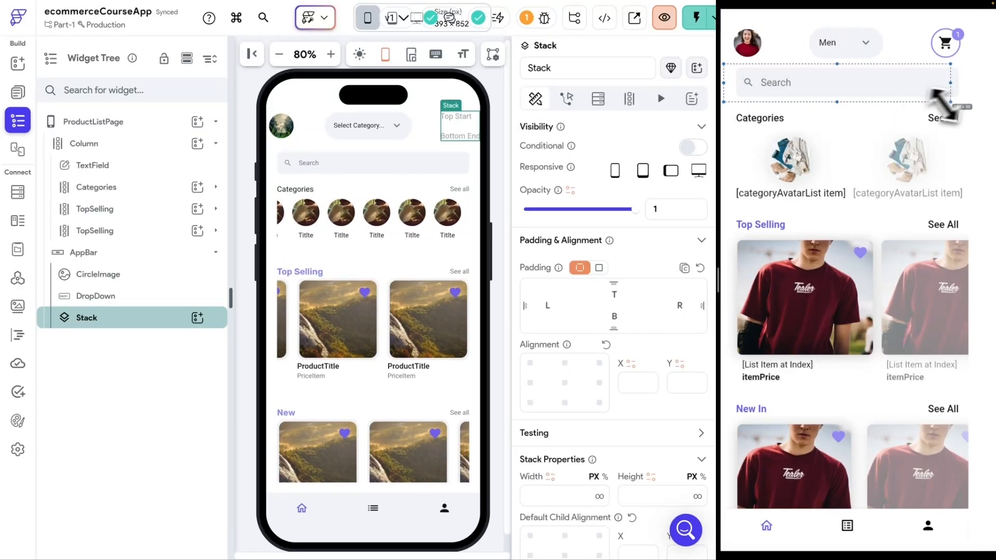
{"action": "left_click", "coordinate": [356, 166]}
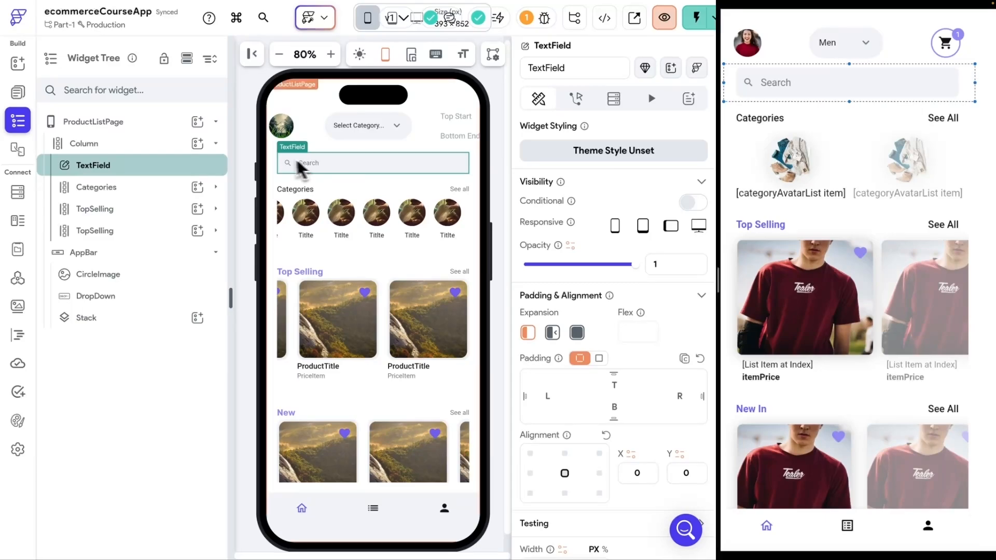
{"action": "scroll", "coordinate": [689, 310], "scroll_direction": "down", "scroll_amount": 2}
{"action": "scroll", "coordinate": [657, 290], "scroll_direction": "down", "scroll_amount": 12}
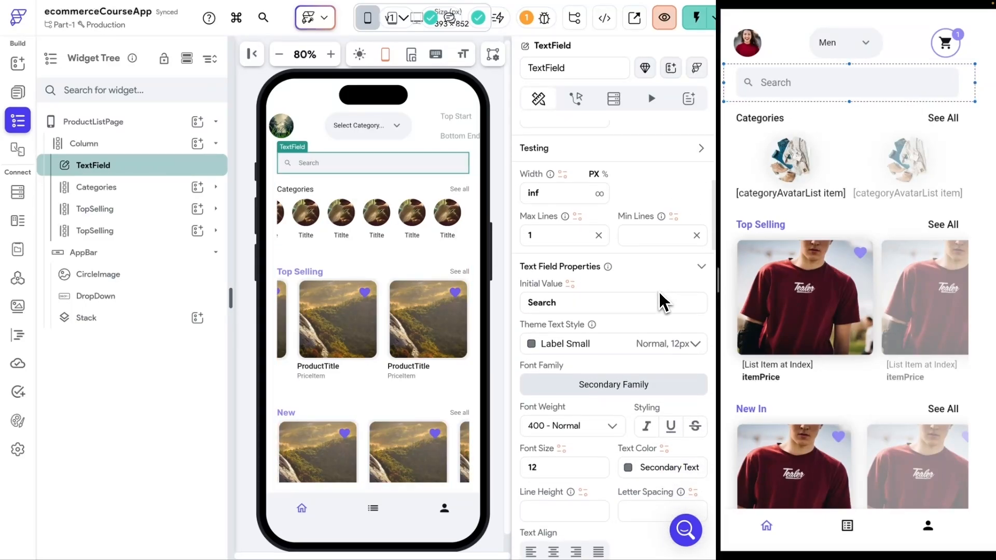
{"action": "scroll", "coordinate": [657, 290], "scroll_direction": "down", "scroll_amount": 5}
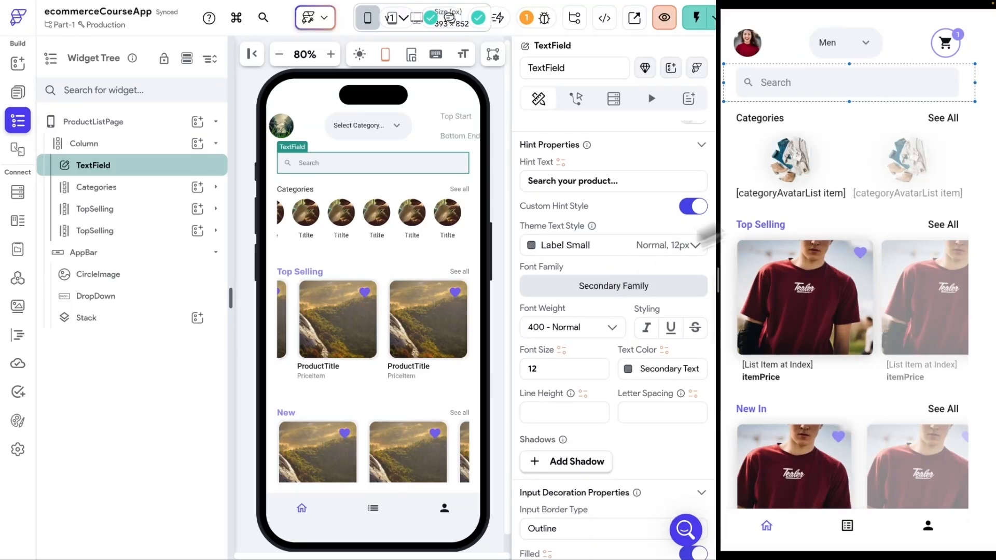
{"action": "scroll", "coordinate": [610, 276], "scroll_direction": "down", "scroll_amount": 4}
{"action": "scroll", "coordinate": [611, 280], "scroll_direction": "down", "scroll_amount": 3}
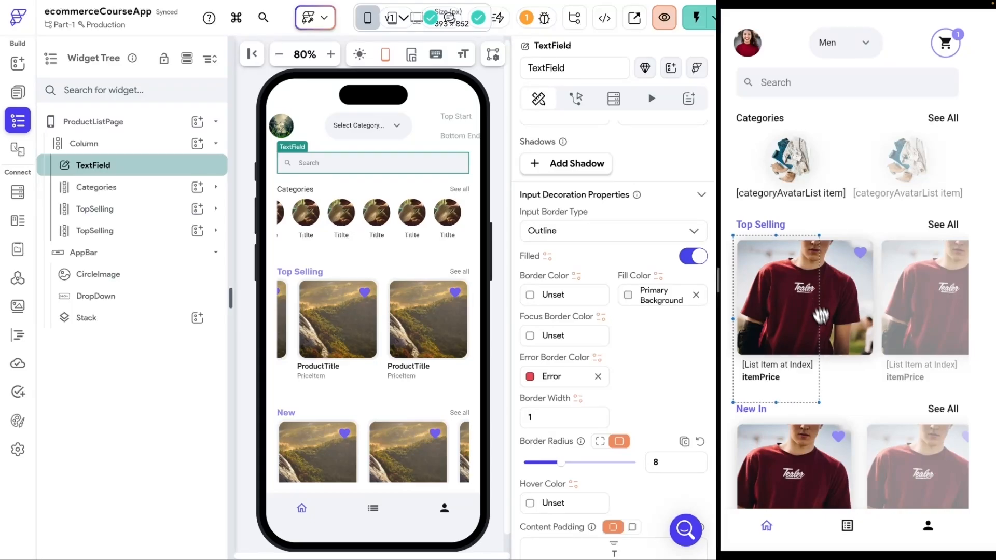
{"action": "left_click_drag", "start_coordinate": [872, 389], "coordinate": [881, 388]}
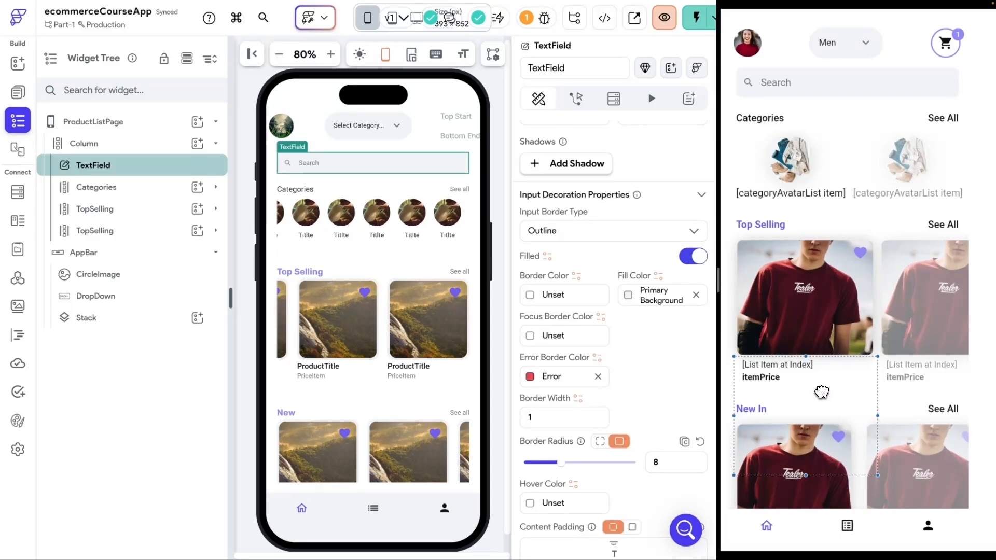
{"action": "left_click_drag", "start_coordinate": [799, 471], "coordinate": [799, 388]}
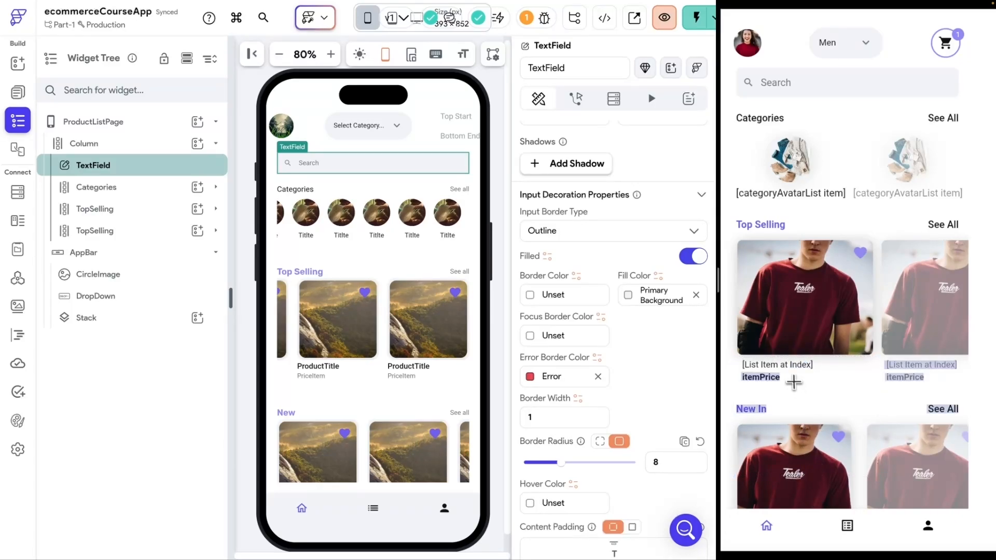
{"action": "left_click", "coordinate": [771, 366]}
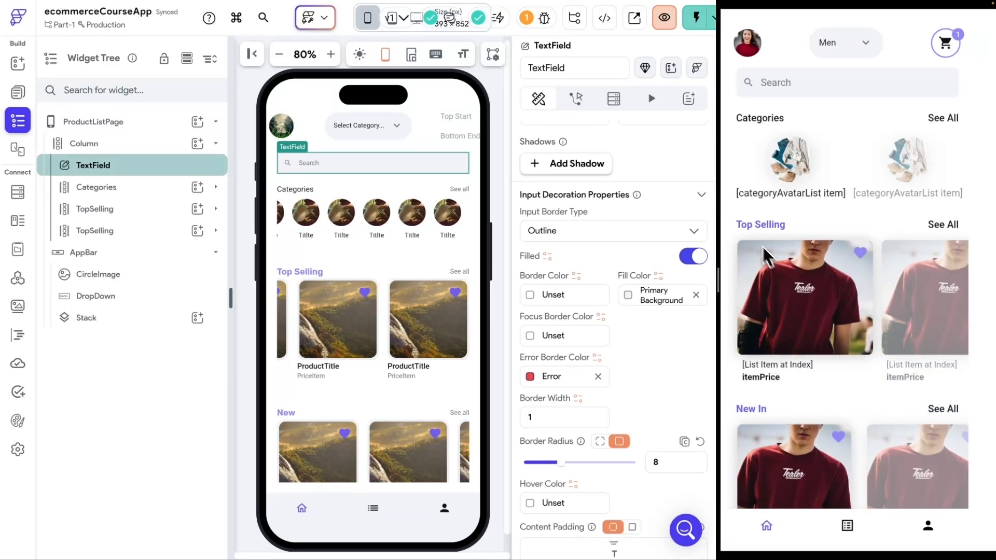
Step: Examine the Categories column and its two rows on ProductListPage, comparing the page layout with the reference design
{"action": "left_click_drag", "start_coordinate": [734, 234], "coordinate": [880, 394]}
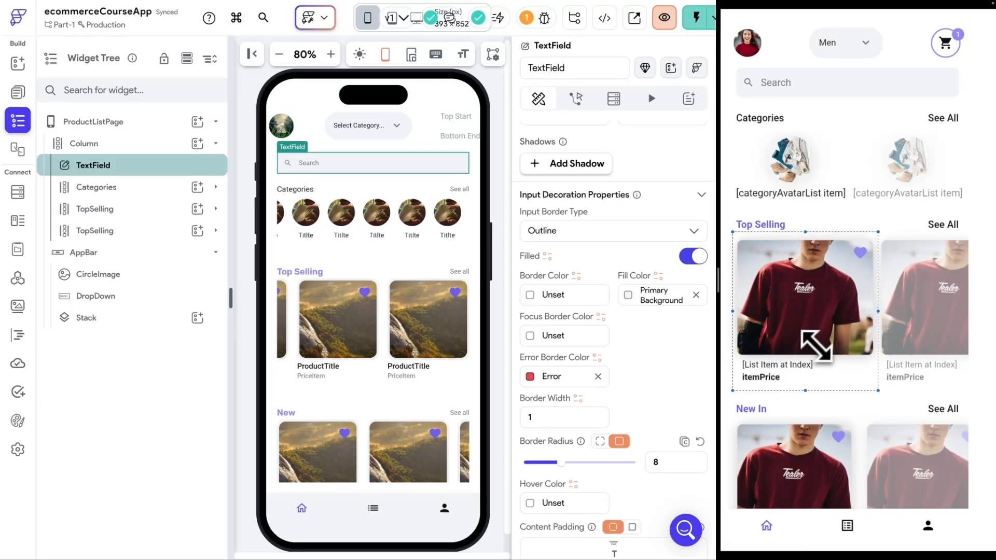
{"action": "left_click", "coordinate": [853, 213]}
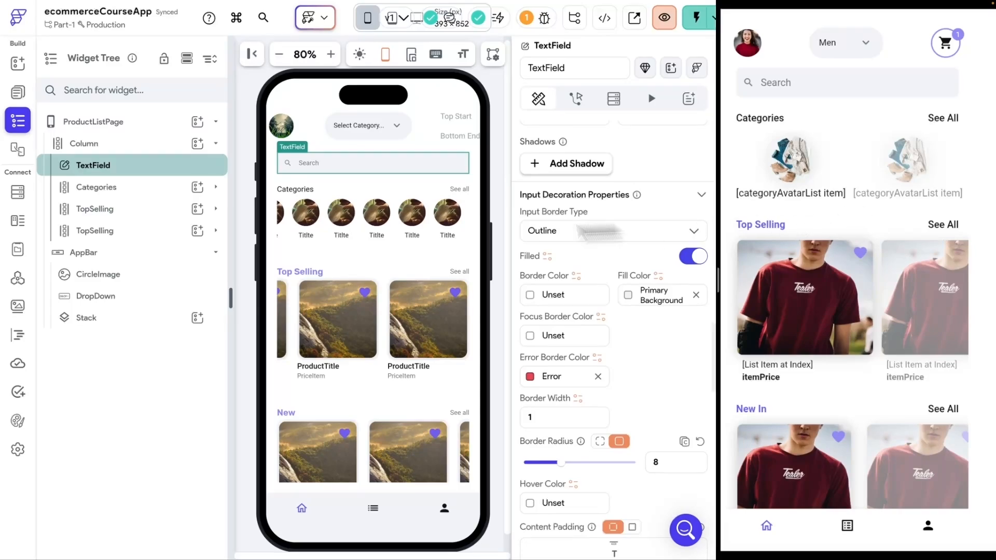
{"action": "left_click", "coordinate": [107, 193]}
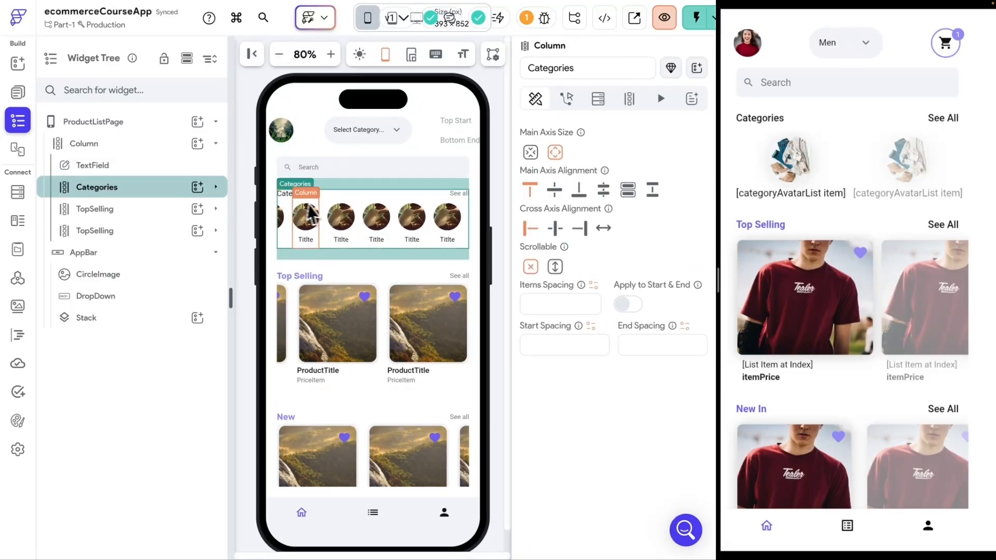
{"action": "left_click", "coordinate": [215, 187]}
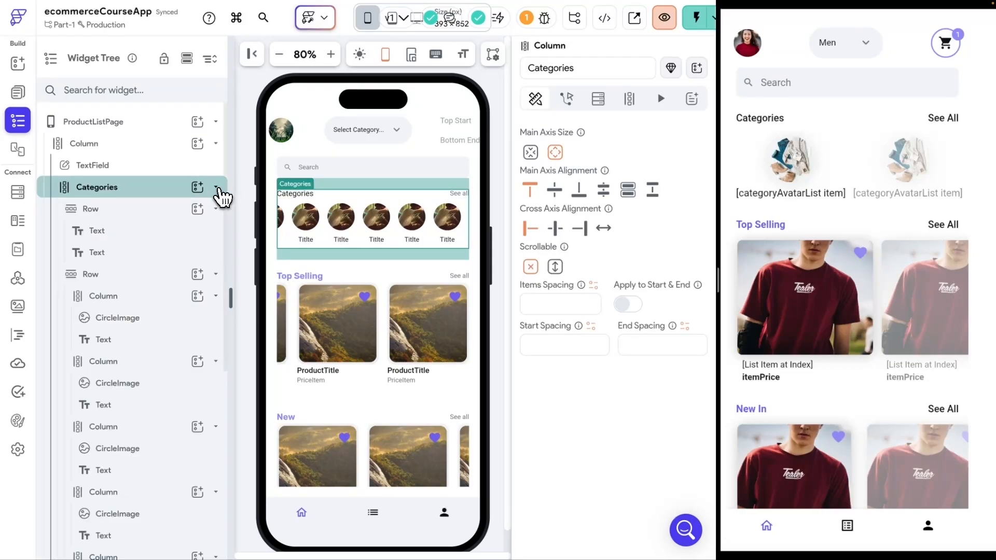
{"action": "left_click", "coordinate": [215, 209]}
{"action": "left_click", "coordinate": [215, 231]}
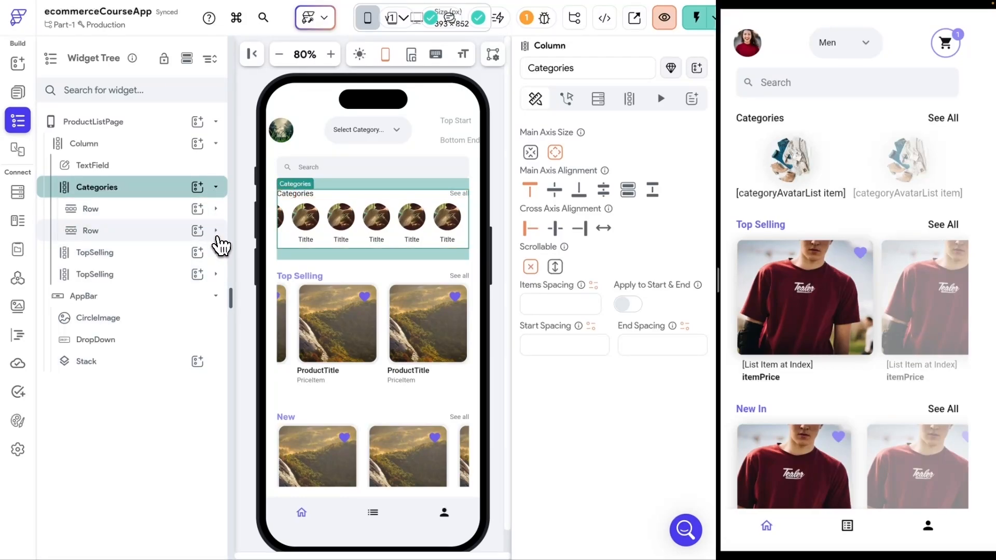
{"action": "left_click", "coordinate": [112, 211]}
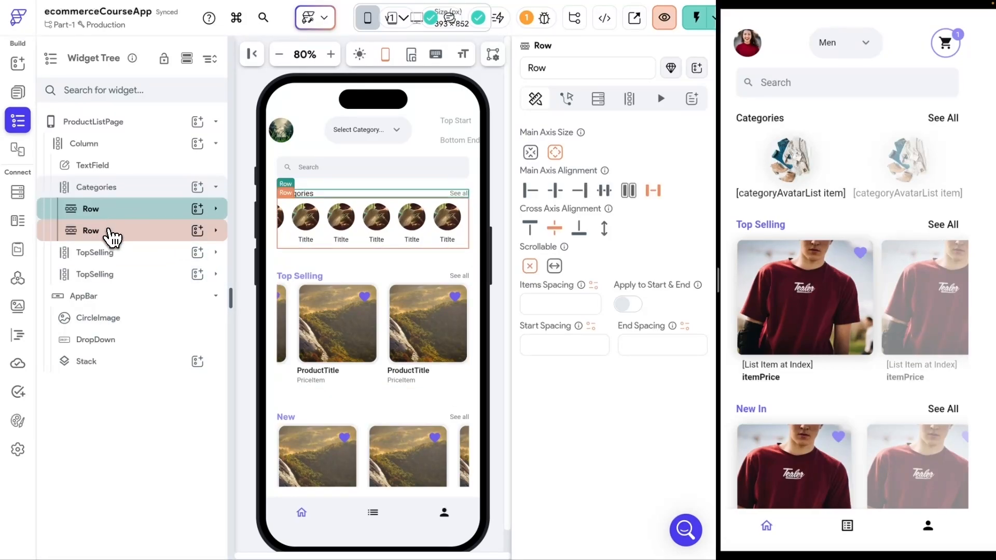
{"action": "left_click", "coordinate": [111, 233]}
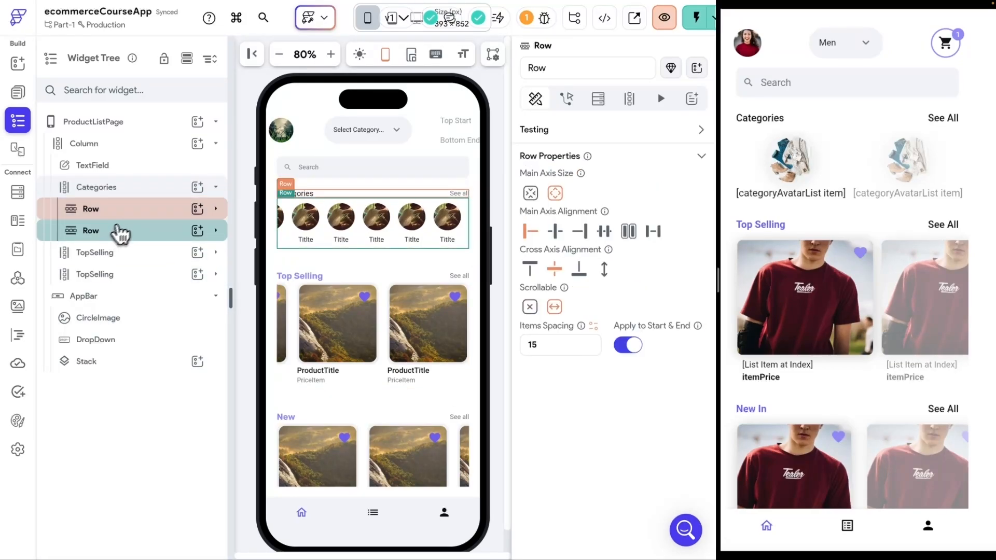
Step: Examine the text widgets and the CircleImage and Text columns nested in the Categories rows
{"action": "left_click", "coordinate": [217, 211]}
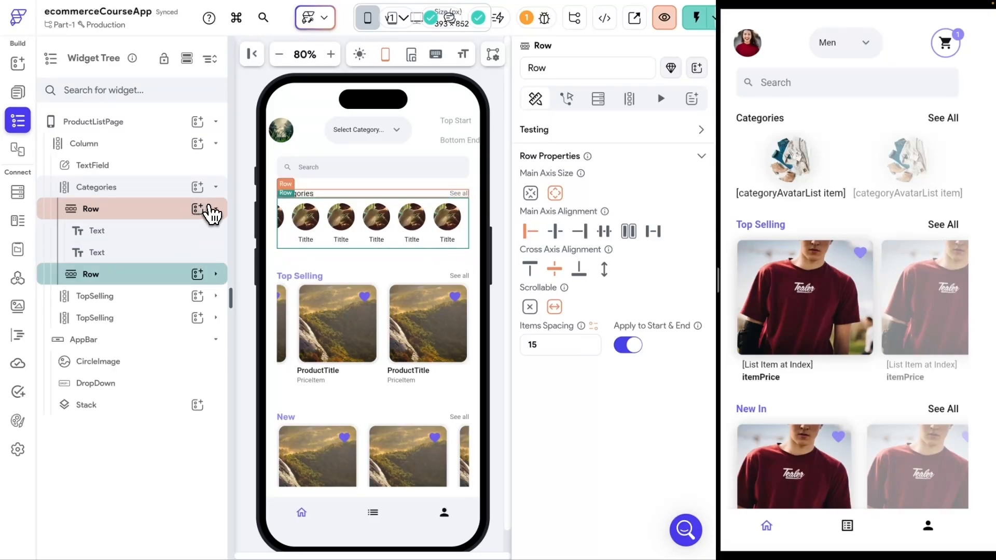
{"action": "left_click", "coordinate": [217, 210]}
{"action": "left_click", "coordinate": [216, 232]}
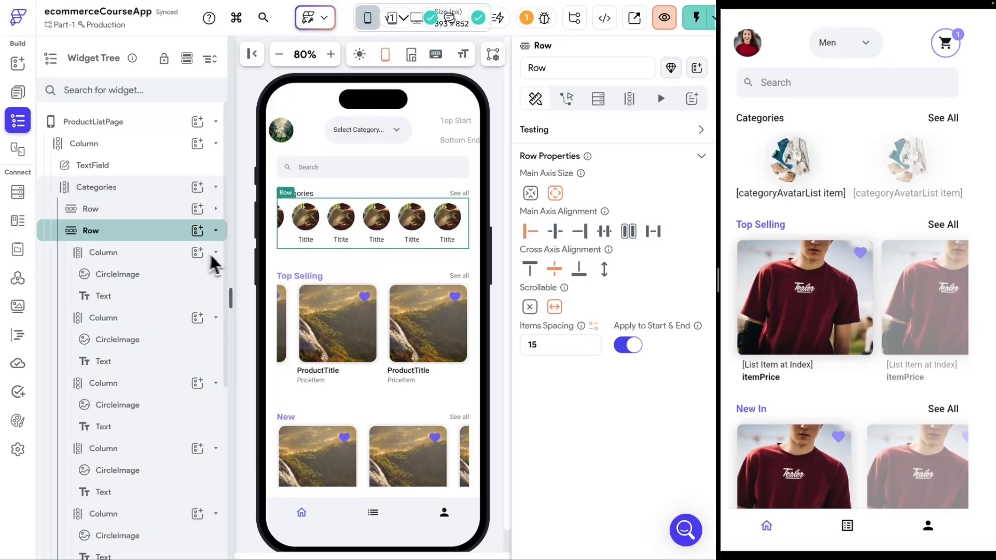
{"action": "left_click", "coordinate": [215, 273]}
{"action": "left_click", "coordinate": [216, 296]}
{"action": "left_click", "coordinate": [216, 317]}
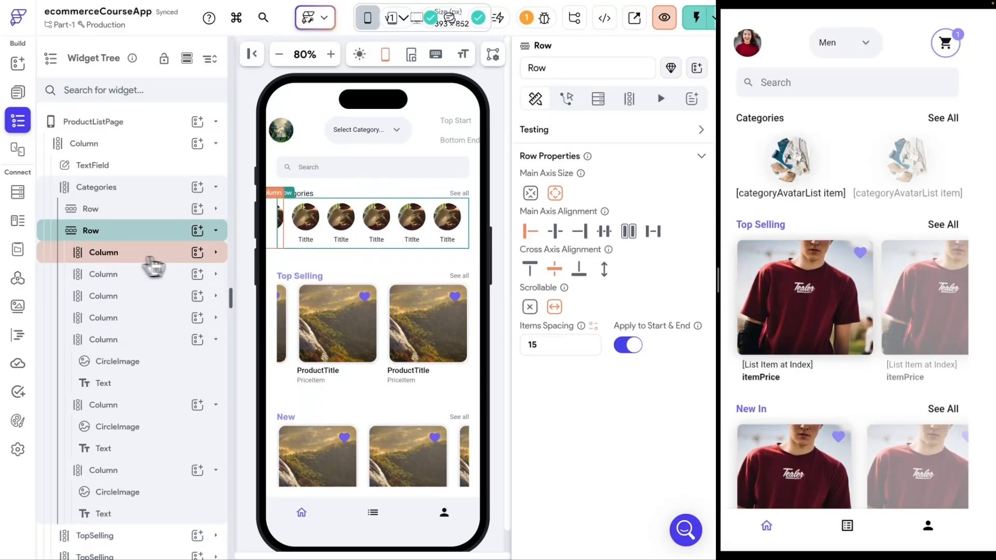
{"action": "left_click", "coordinate": [216, 252]}
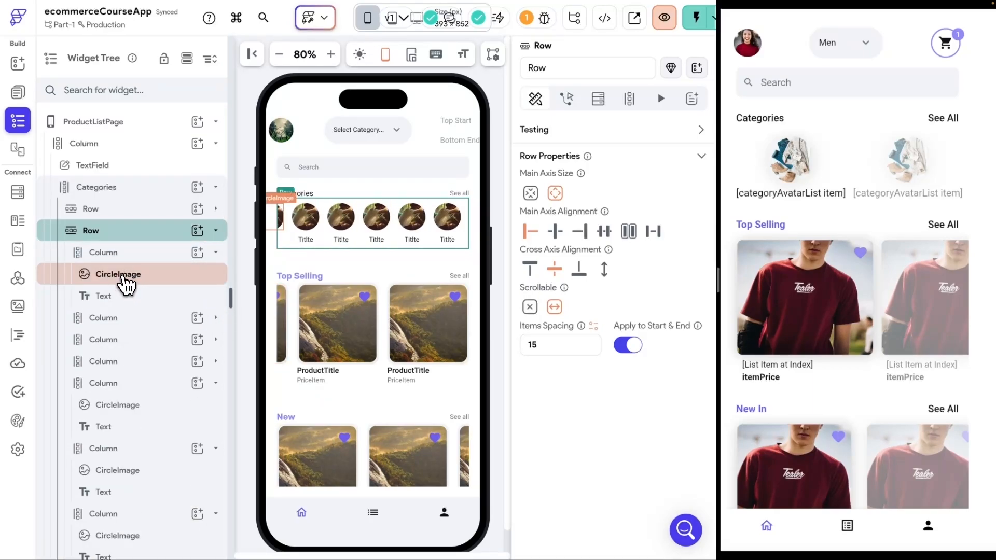
{"action": "left_click", "coordinate": [216, 232]}
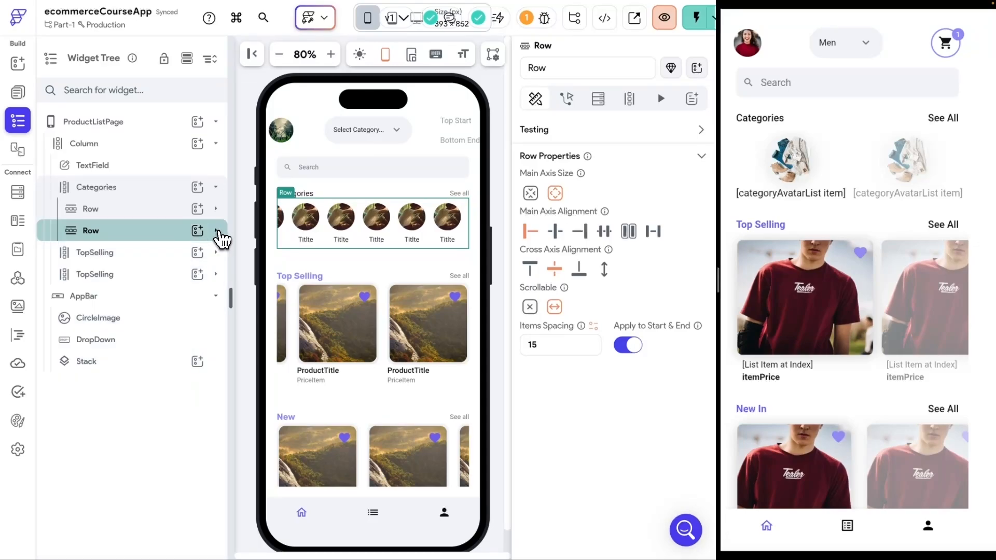
{"action": "left_click", "coordinate": [215, 188]}
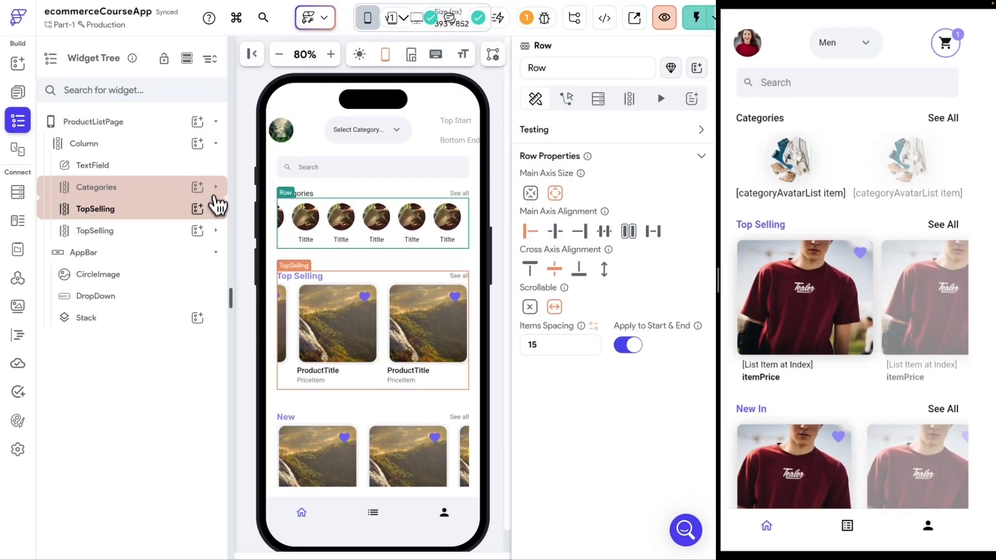
Step: Examine the first TopSelling section's nesting, from its Row and Container through the ListView to a product column's contents
{"action": "left_click", "coordinate": [216, 210]}
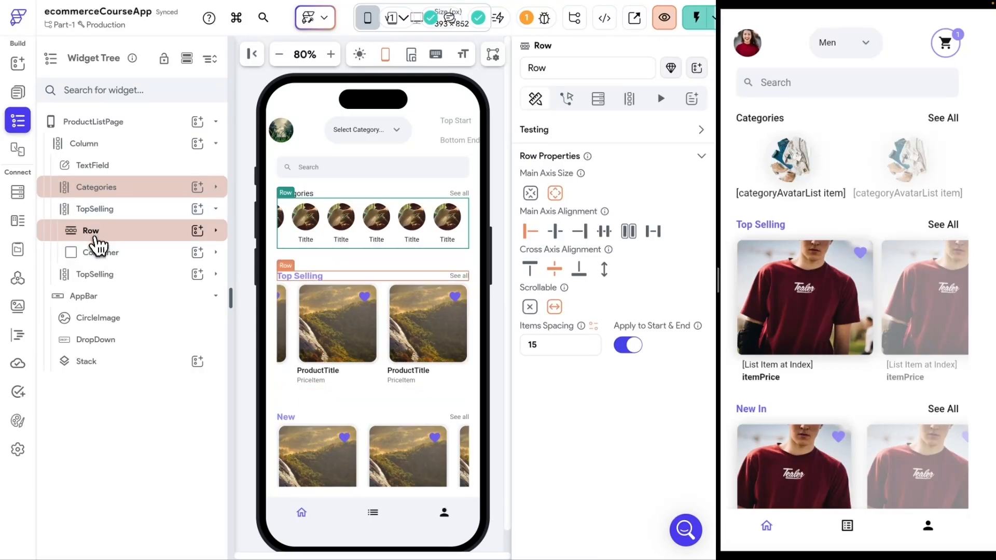
{"action": "left_click", "coordinate": [216, 253]}
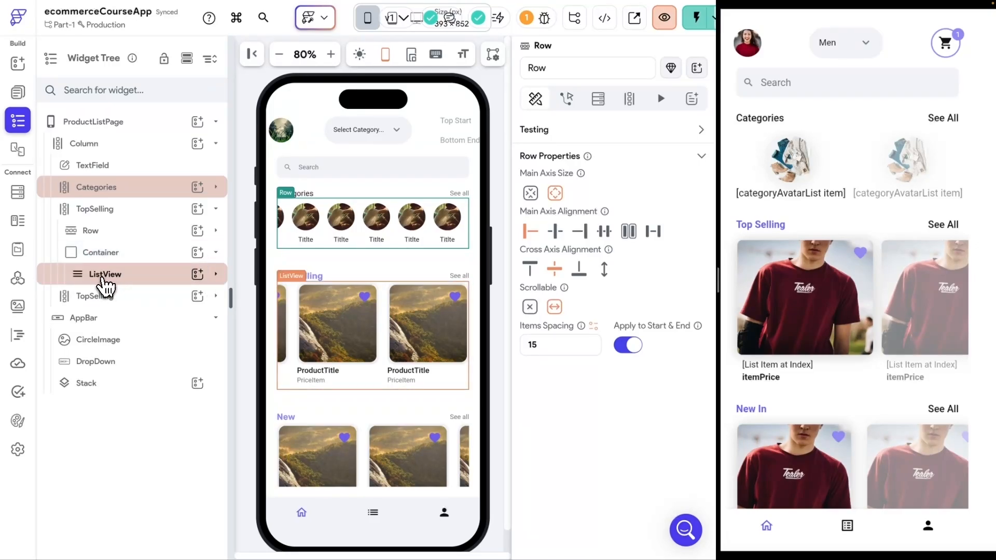
{"action": "left_click", "coordinate": [216, 274]}
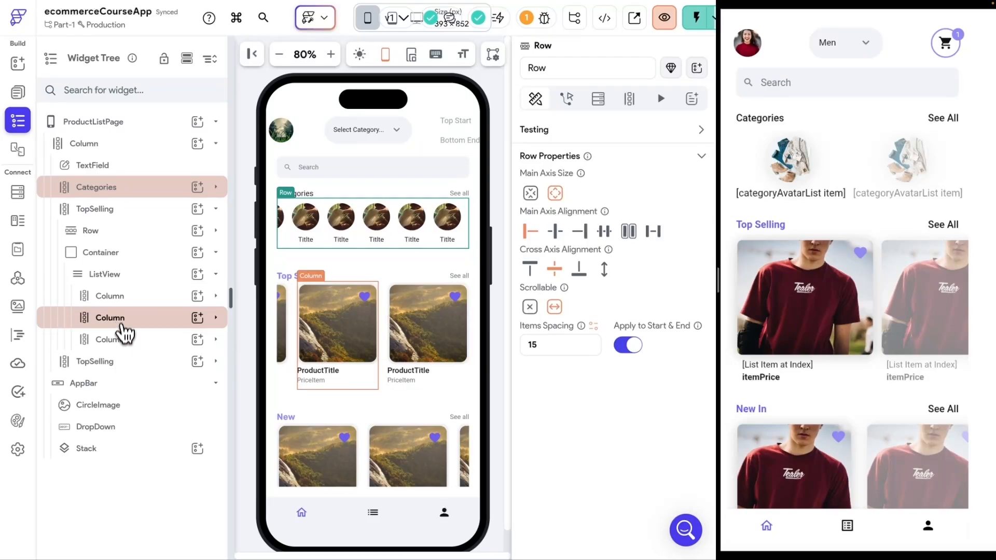
{"action": "left_click", "coordinate": [216, 297]}
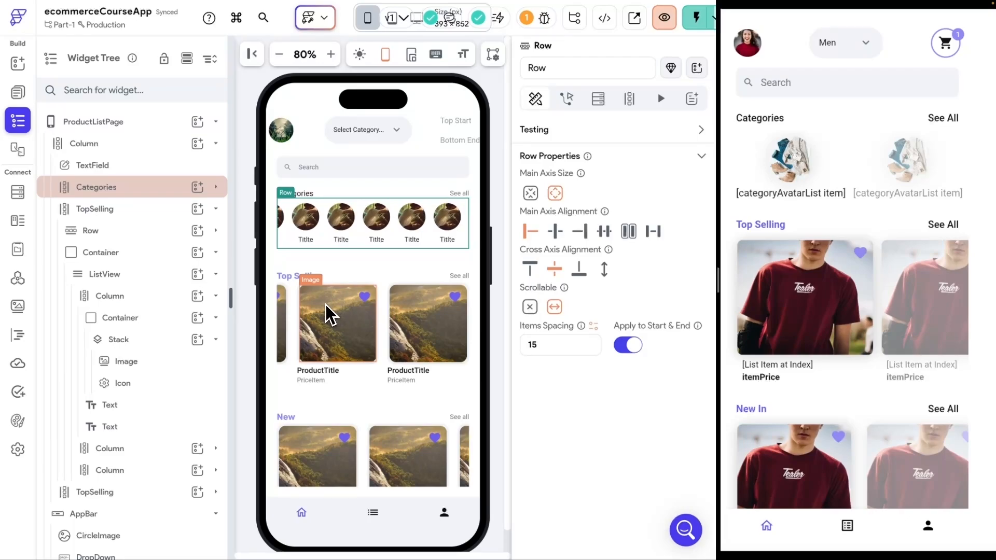
{"action": "left_click", "coordinate": [215, 318]}
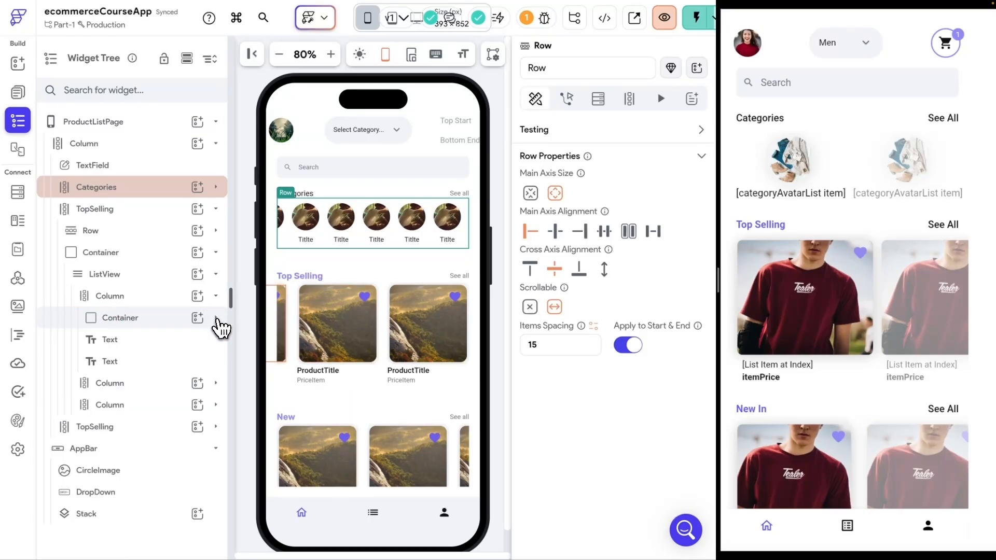
{"action": "left_click", "coordinate": [216, 273]}
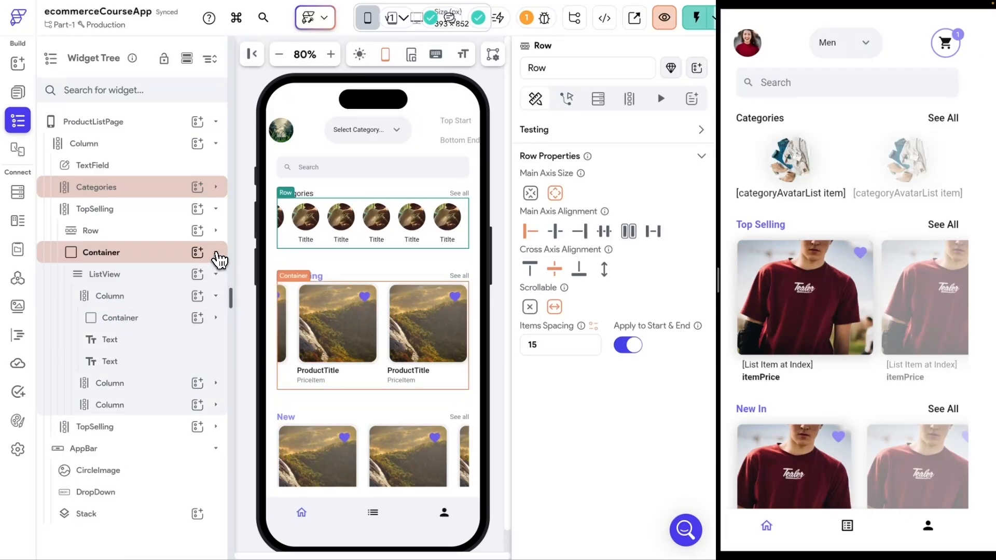
{"action": "left_click", "coordinate": [216, 252]}
Step: Add a Container inside the app bar's Stack for the cart icon outlined on the reference design
{"action": "left_click", "coordinate": [469, 138]}
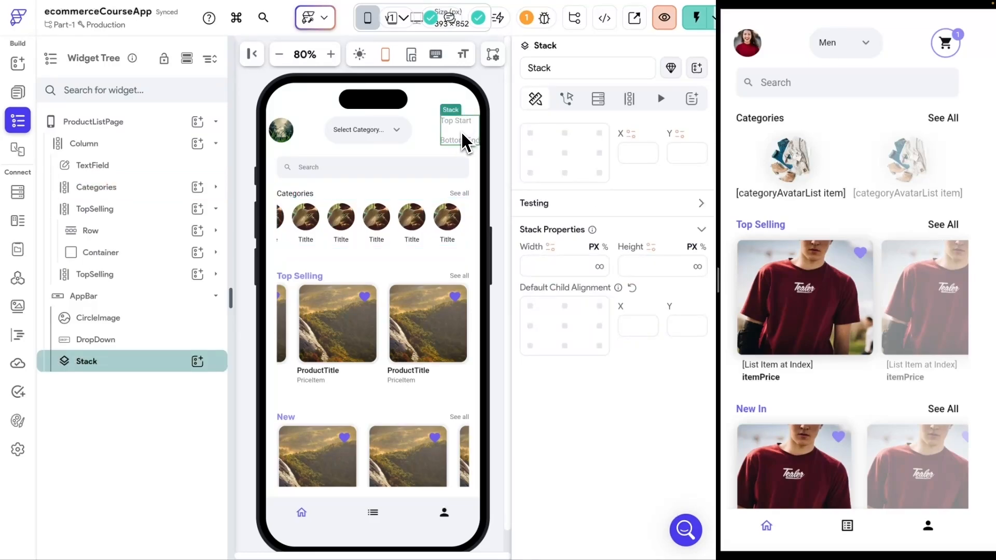
{"action": "left_click_drag", "start_coordinate": [922, 19], "coordinate": [971, 66]}
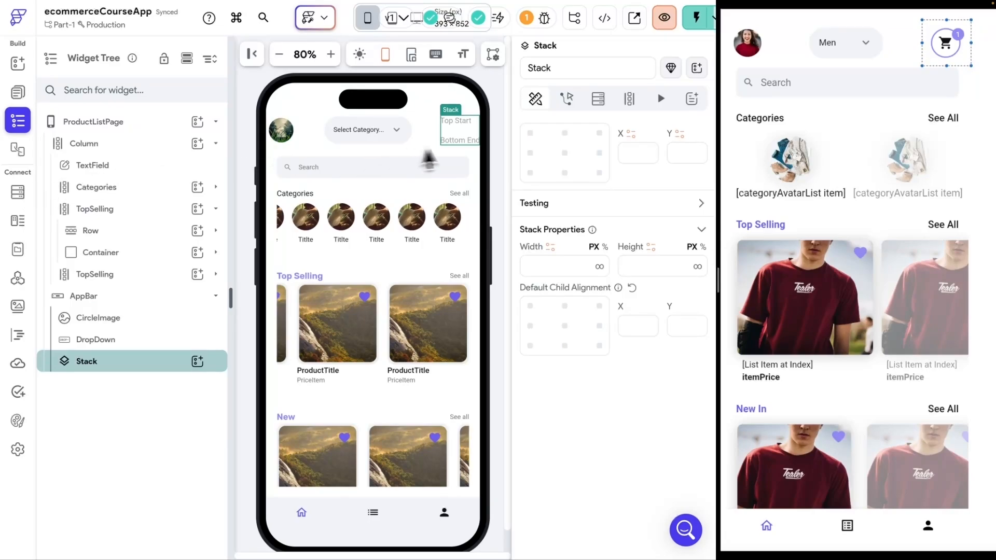
{"action": "left_click", "coordinate": [17, 63]}
{"action": "left_click", "coordinate": [107, 87]}
{"action": "type", "text": "conain"}
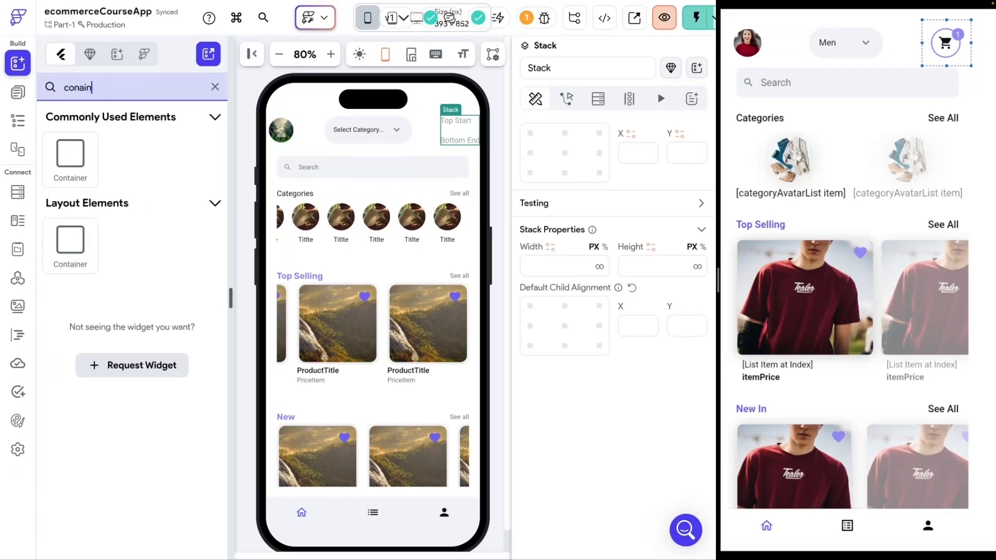
{"action": "type", "text": "Container"}
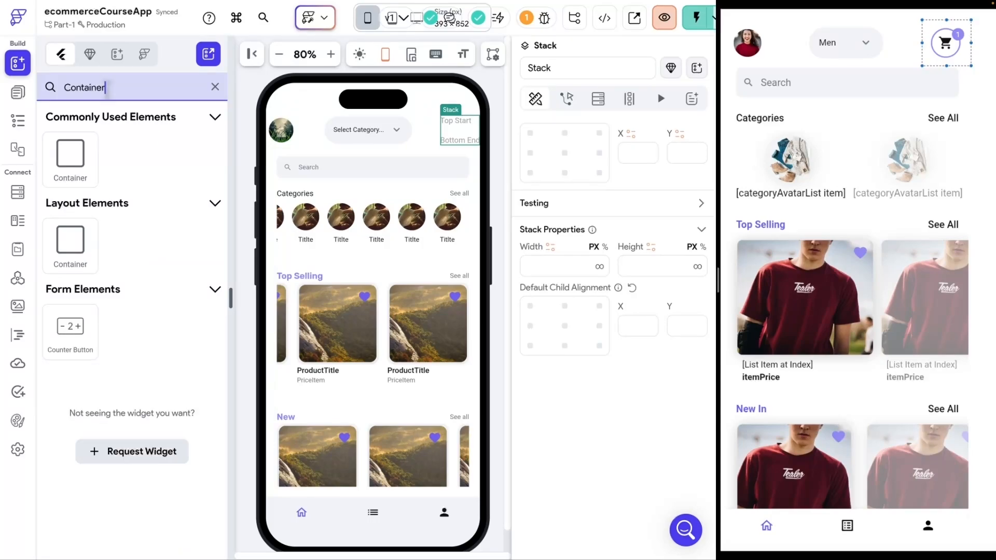
{"action": "left_click_drag", "start_coordinate": [72, 155], "coordinate": [454, 134]}
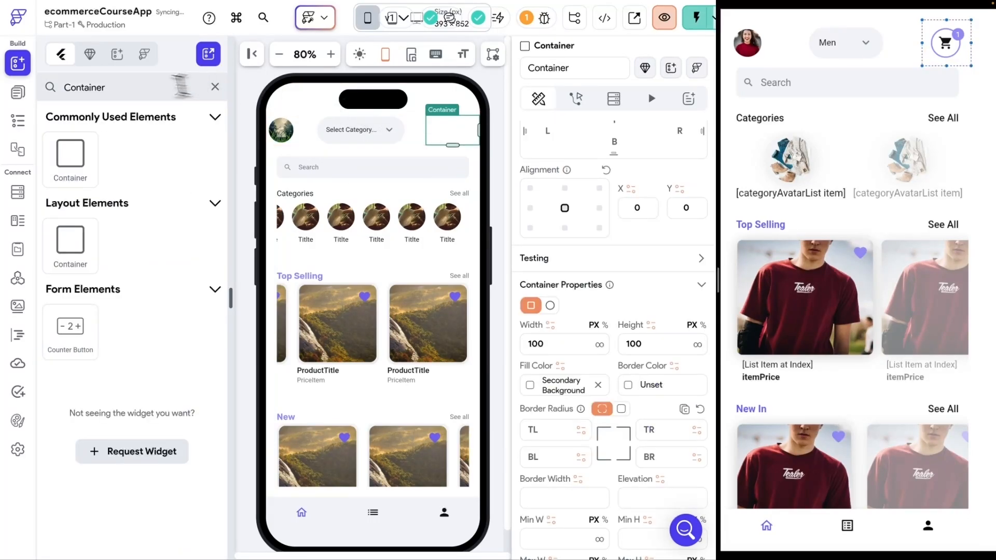
Step: Nest a Stack inside the app bar's new Container and check its place in the widget tree
{"action": "double_click", "coordinate": [120, 86]}
{"action": "type", "text": "Stack"}
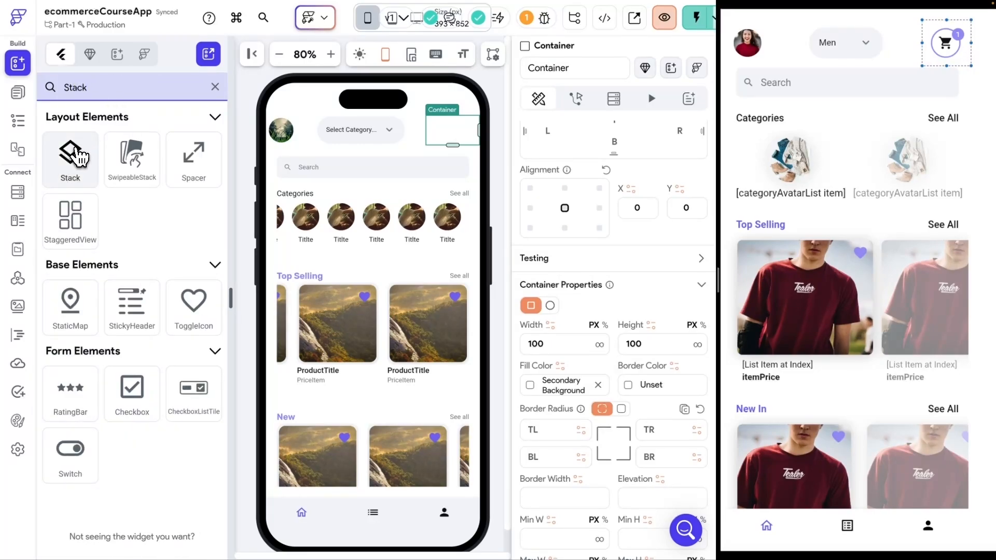
{"action": "left_click_drag", "start_coordinate": [70, 158], "coordinate": [446, 133]}
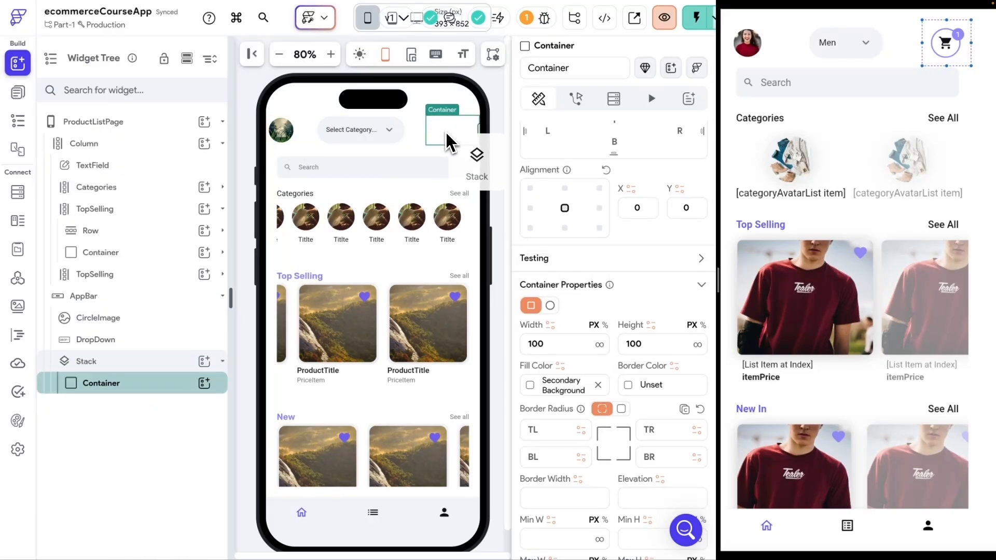
{"action": "left_click", "coordinate": [18, 120]}
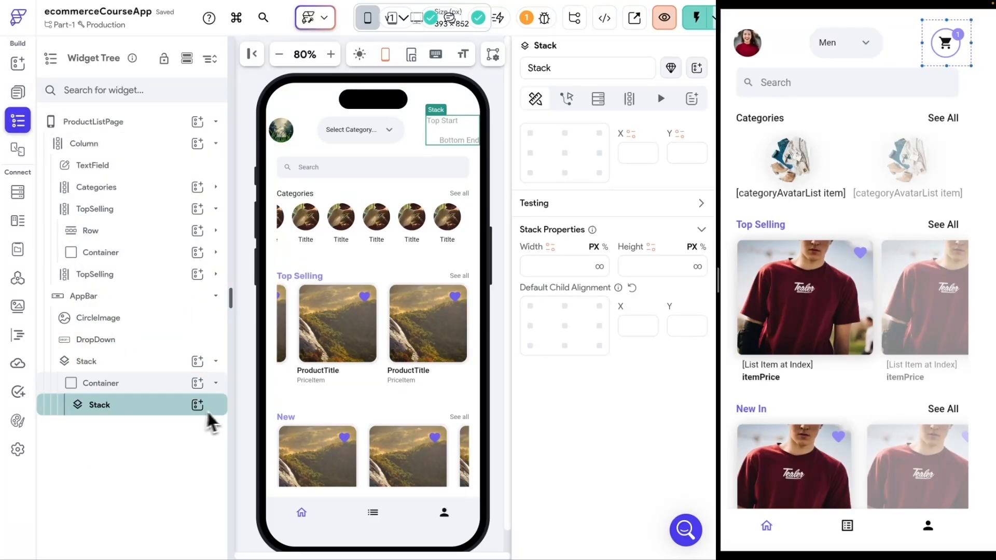
Step: Find the IconButton element and add it to the inner Stack of the app bar's Container
{"action": "left_click", "coordinate": [103, 89]}
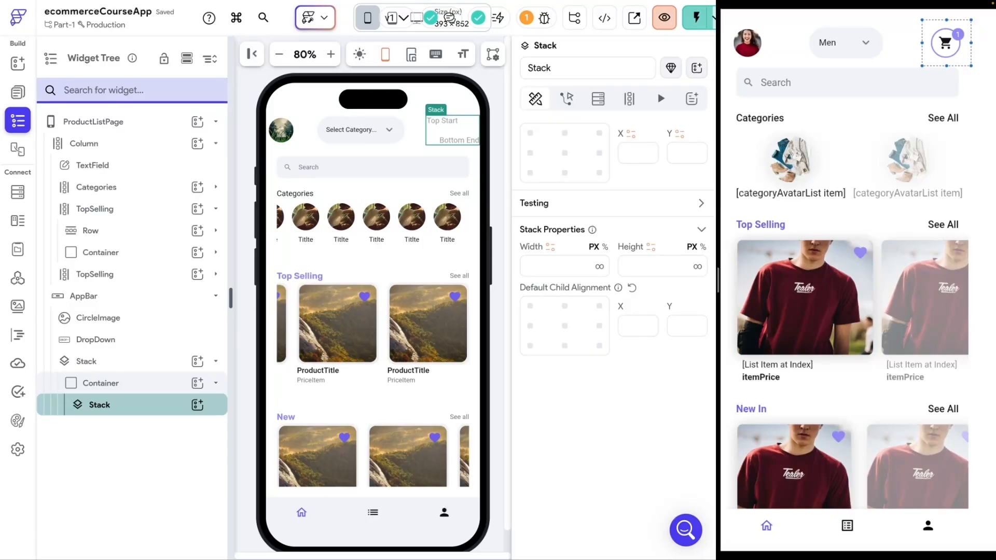
{"action": "type", "text": "iconButo"}
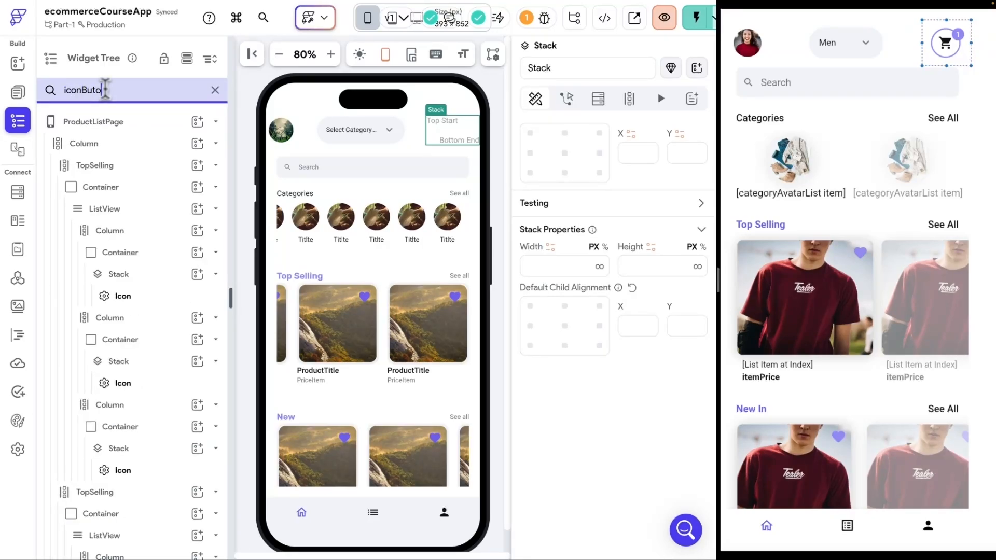
{"action": "left_click", "coordinate": [18, 62]}
{"action": "left_click", "coordinate": [126, 88]}
{"action": "type", "text": "iconButton"}
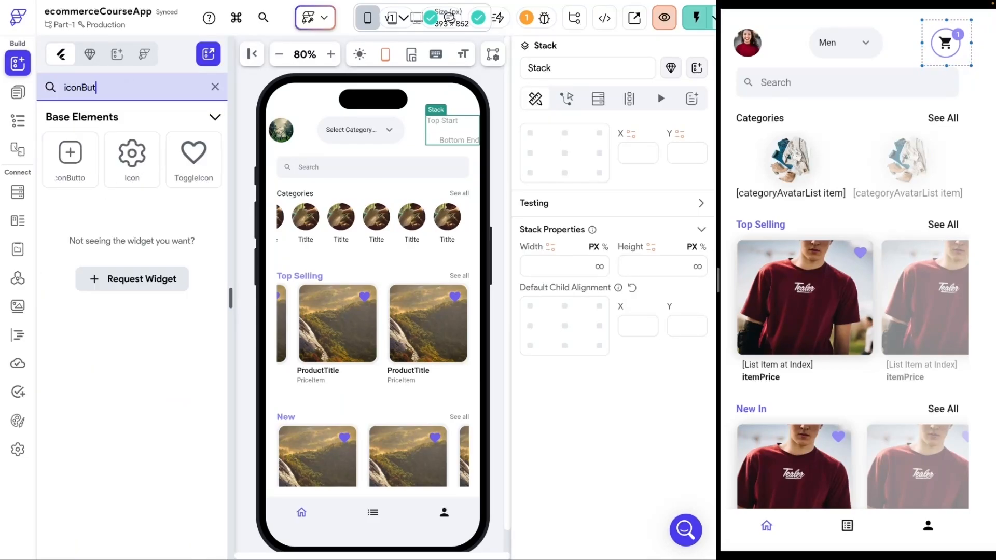
{"action": "left_click_drag", "start_coordinate": [72, 153], "coordinate": [452, 130]}
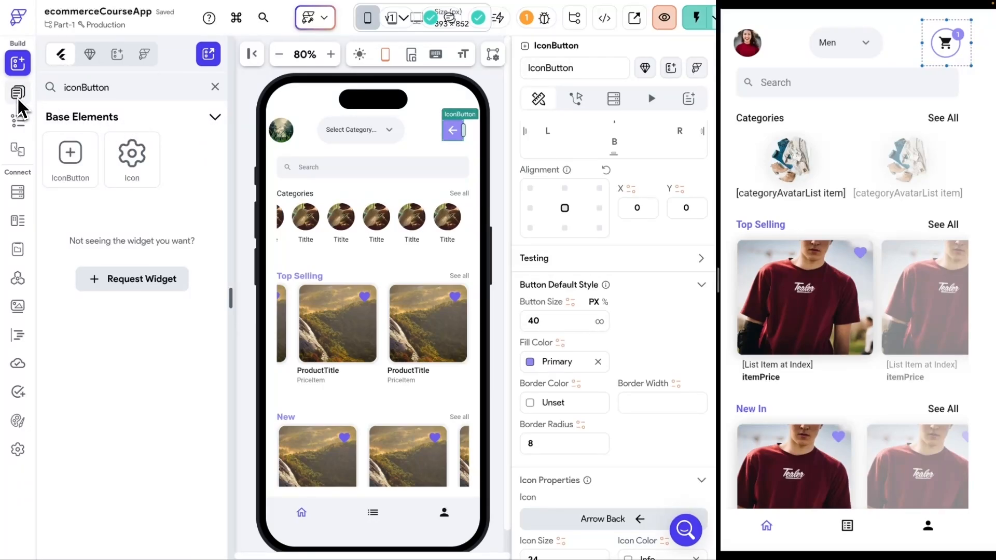
Step: Add a second Container to the app bar's inner Stack, alongside the IconButton
{"action": "left_click", "coordinate": [125, 88]}
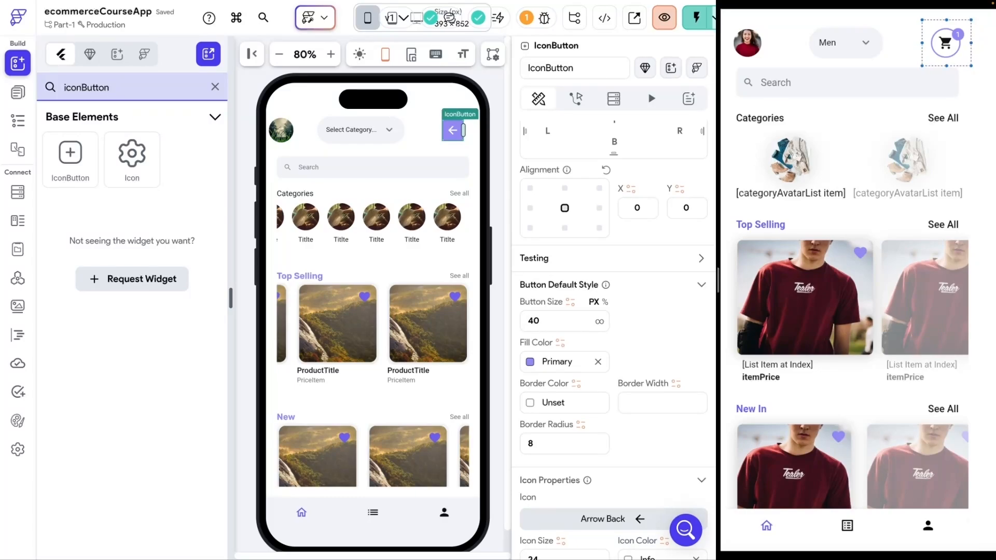
{"action": "key", "text": "ctrl+a"}
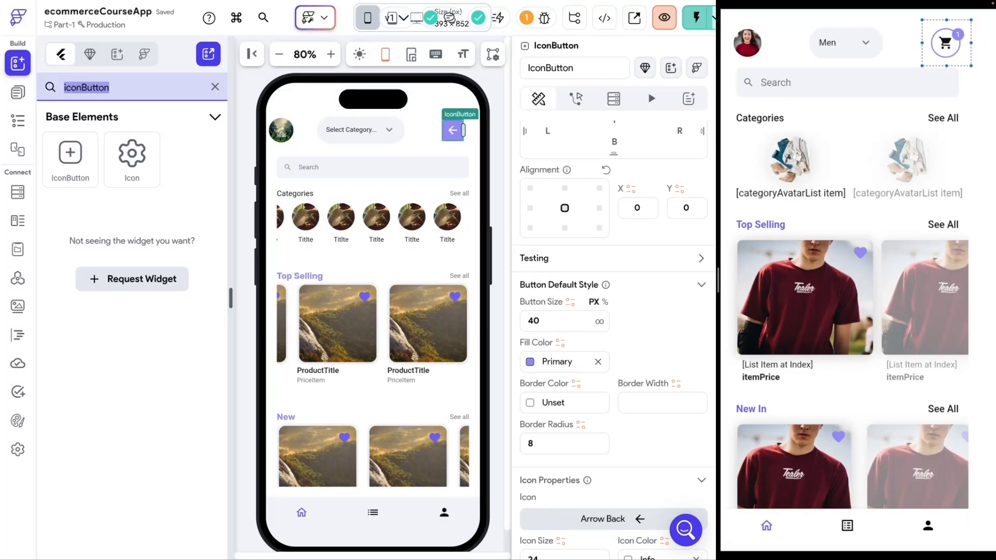
{"action": "type", "text": "Conainet"}
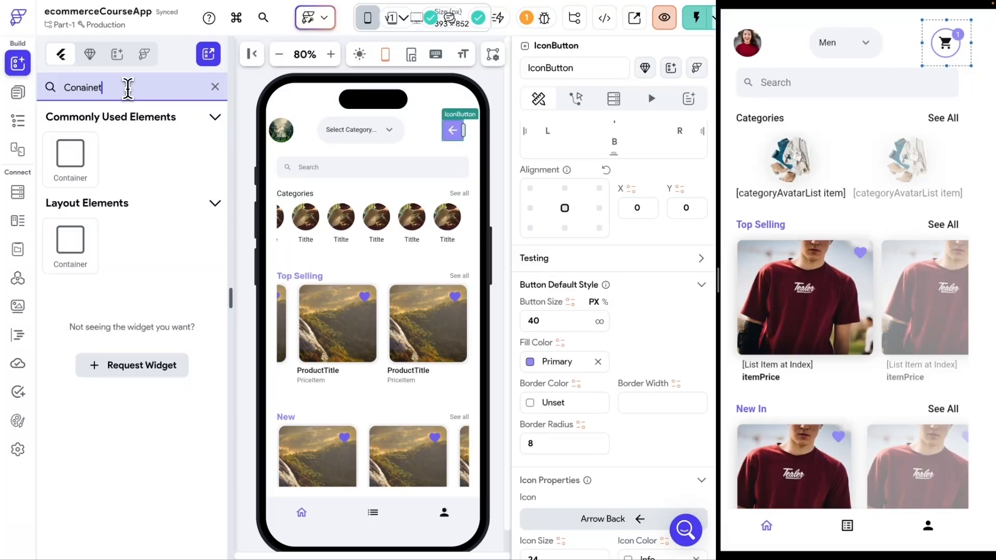
{"action": "left_click_drag", "start_coordinate": [70, 155], "coordinate": [458, 132]}
Step: Place a Text widget inside the new Container over the IconButton as the cart badge's label
{"action": "double_click", "coordinate": [126, 87]}
{"action": "type", "text": "Text"}
{"action": "left_click_drag", "start_coordinate": [77, 155], "coordinate": [457, 131]}
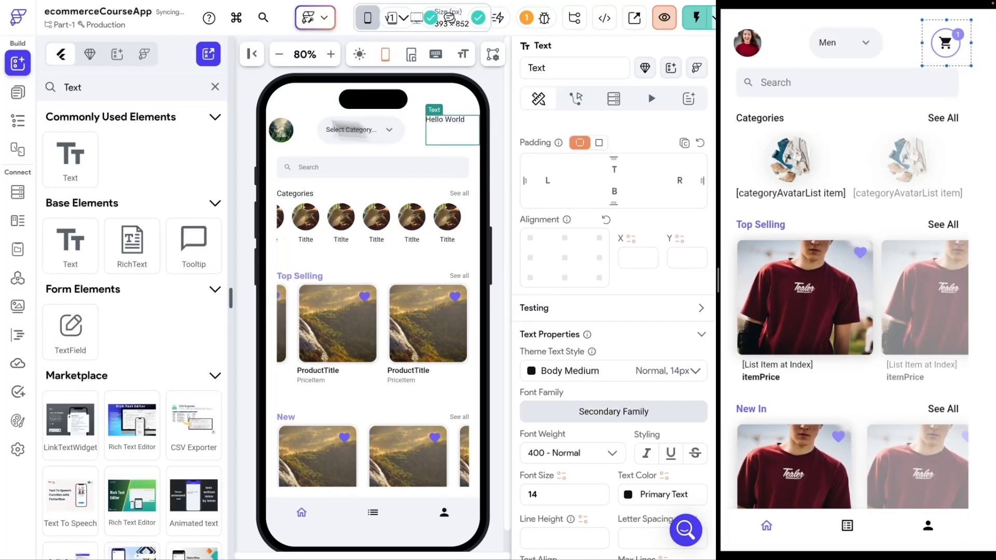
Step: Set the content of the Text widget in the app bar's badge Container to 1
{"action": "left_click", "coordinate": [20, 127]}
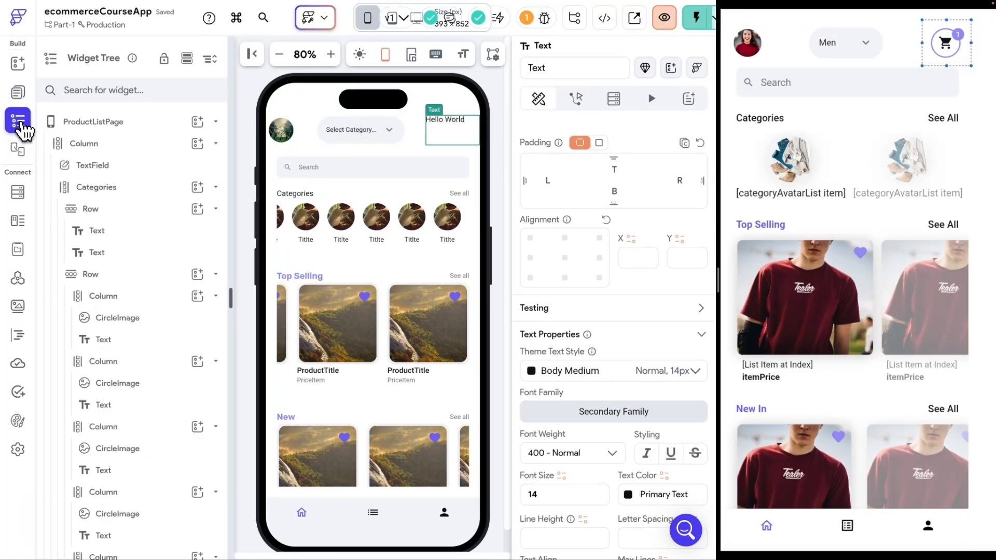
{"action": "scroll", "coordinate": [114, 267], "scroll_direction": "down", "scroll_amount": 5}
{"action": "scroll", "coordinate": [119, 314], "scroll_direction": "down", "scroll_amount": 4}
{"action": "left_click", "coordinate": [123, 386]}
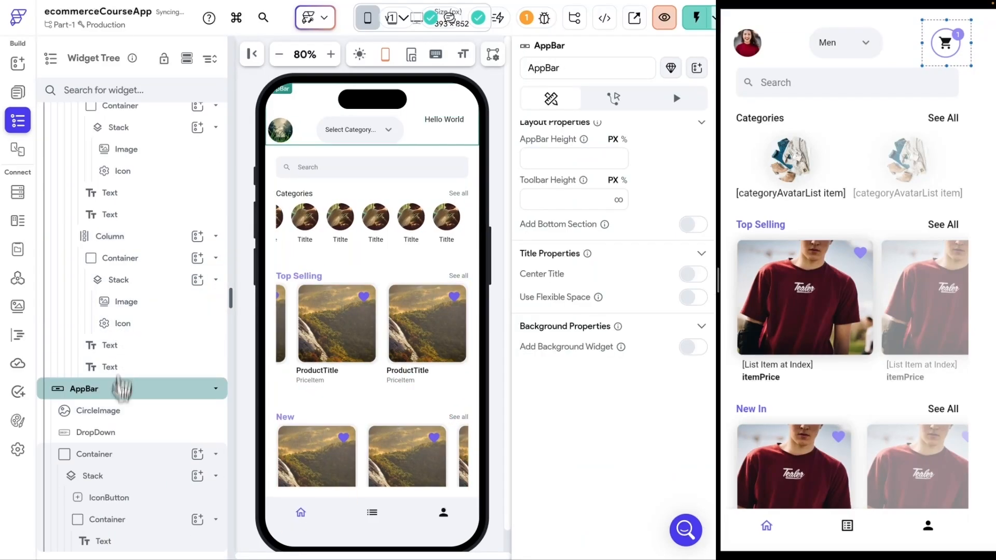
{"action": "left_click", "coordinate": [120, 454]}
{"action": "left_click", "coordinate": [99, 476]}
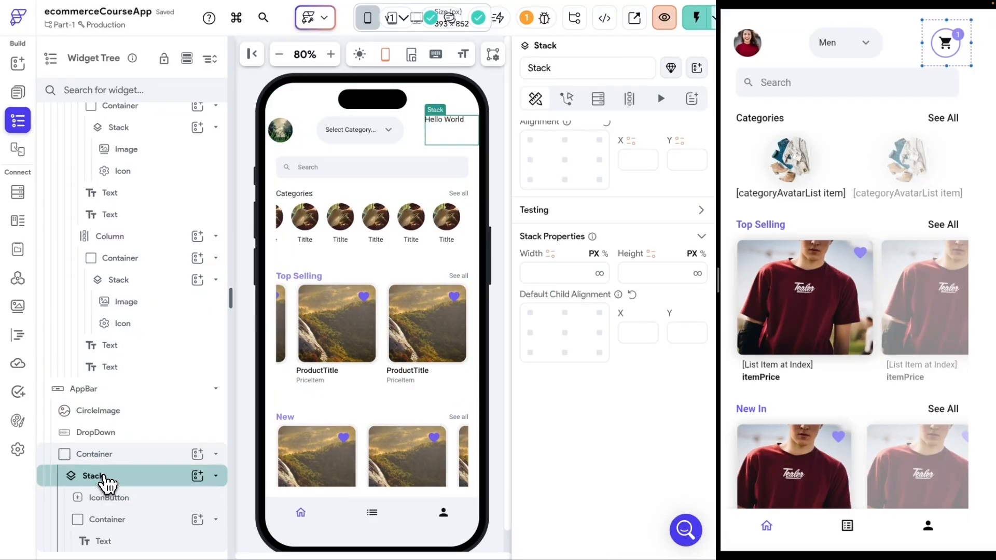
{"action": "left_click", "coordinate": [109, 542]}
{"action": "scroll", "coordinate": [581, 150], "scroll_direction": "up", "scroll_amount": 4}
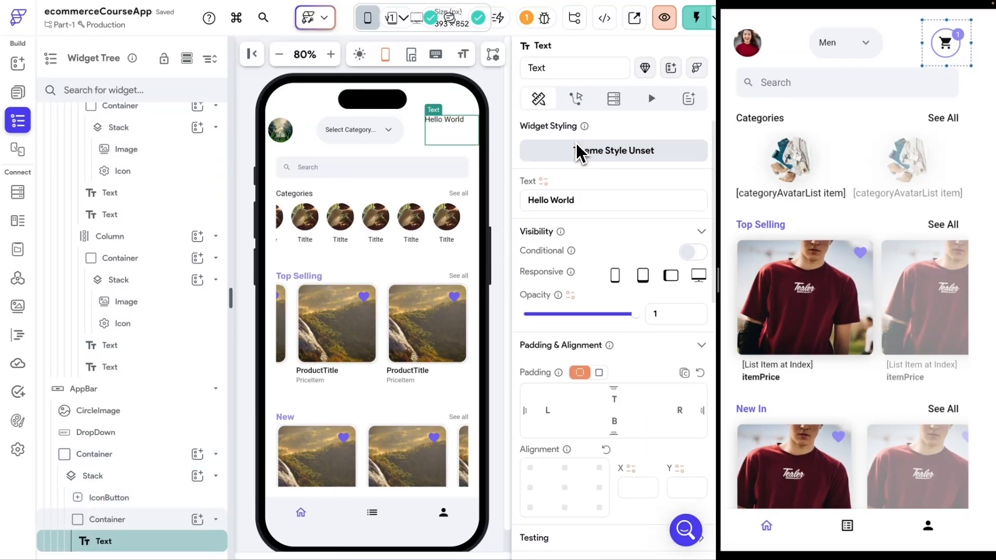
{"action": "left_click_drag", "start_coordinate": [576, 201], "coordinate": [515, 200]}
{"action": "type", "text": "1"}
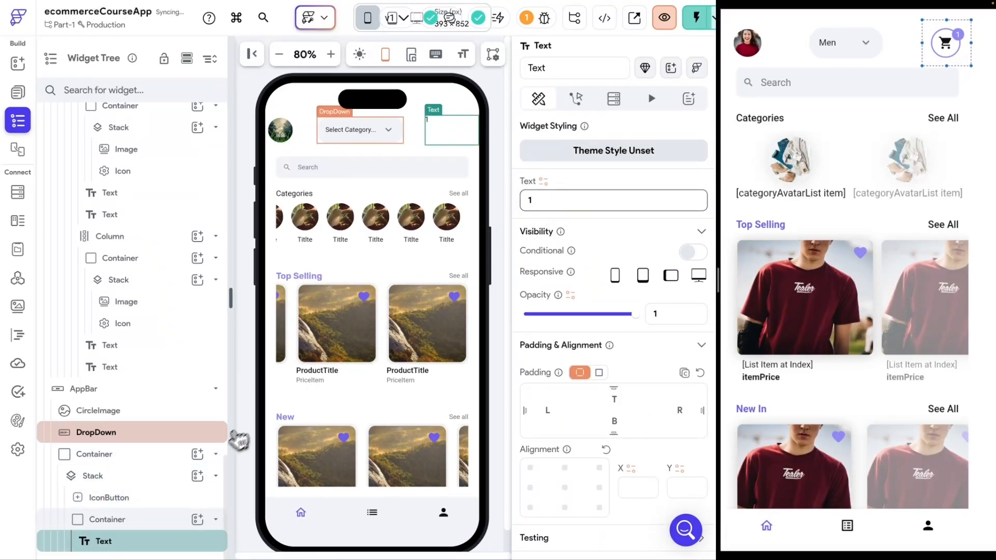
Step: Make the badge Container around the Text circular with a diameter of 20 px
{"action": "left_click", "coordinate": [129, 519]}
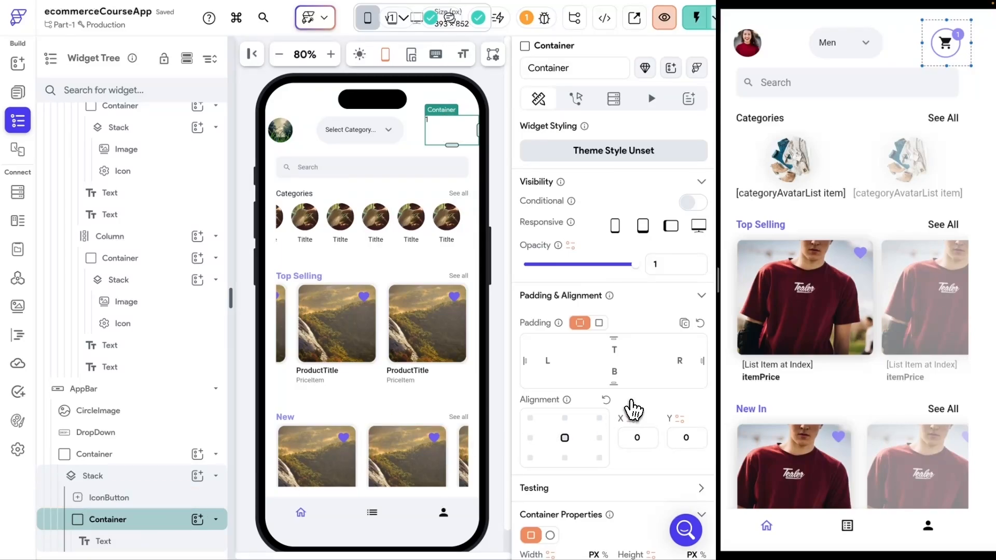
{"action": "scroll", "coordinate": [633, 401], "scroll_direction": "down", "scroll_amount": 3}
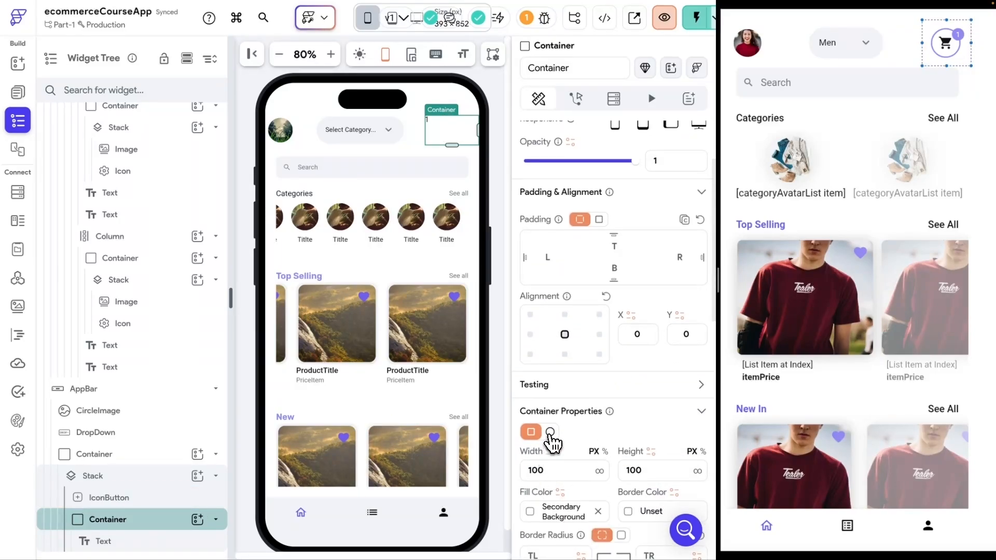
{"action": "left_click", "coordinate": [547, 432]}
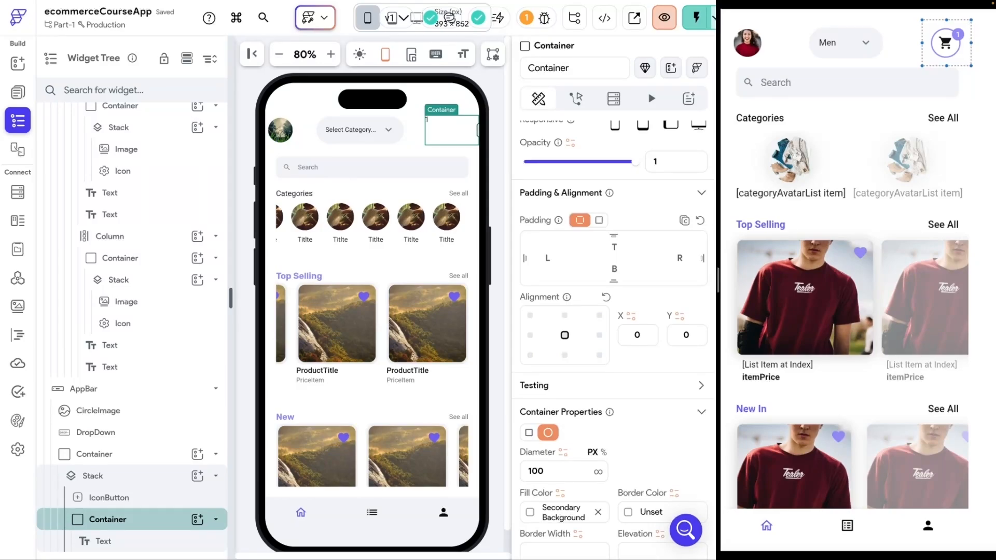
{"action": "double_click", "coordinate": [548, 471]}
{"action": "type", "text": "20"}
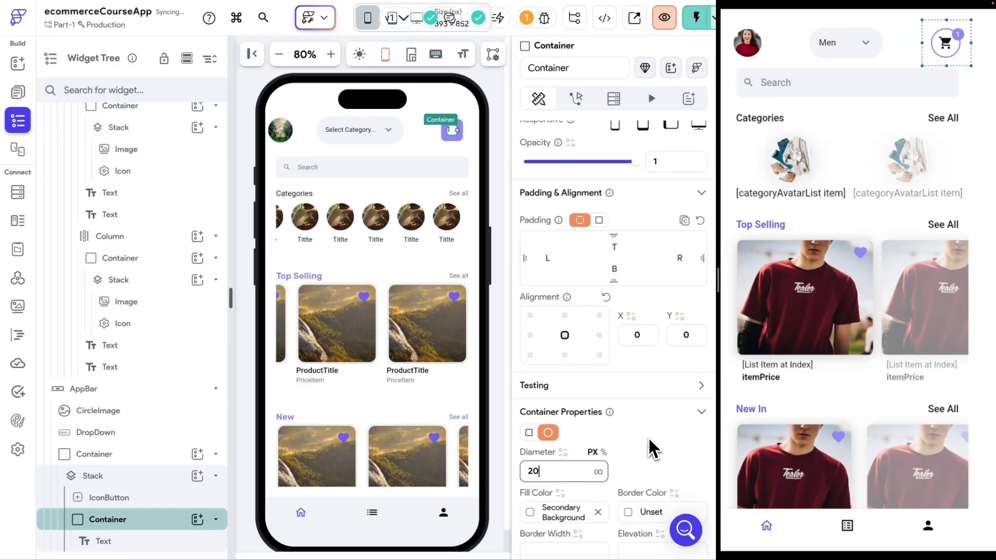
Step: Replace the badge Container's fill color with the theme color Primary
{"action": "scroll", "coordinate": [648, 440], "scroll_direction": "down", "scroll_amount": 2}
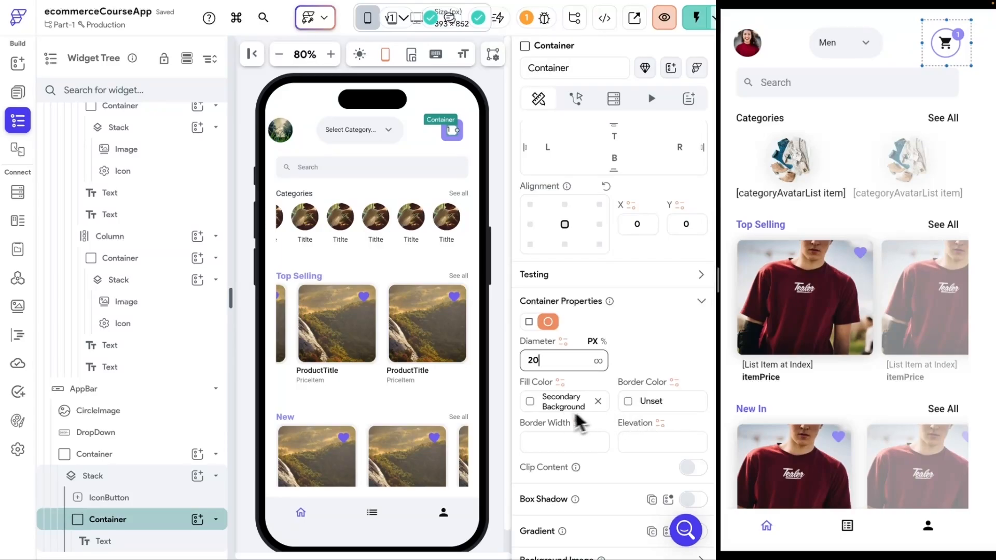
{"action": "left_click", "coordinate": [598, 400]}
{"action": "left_click", "coordinate": [533, 403]}
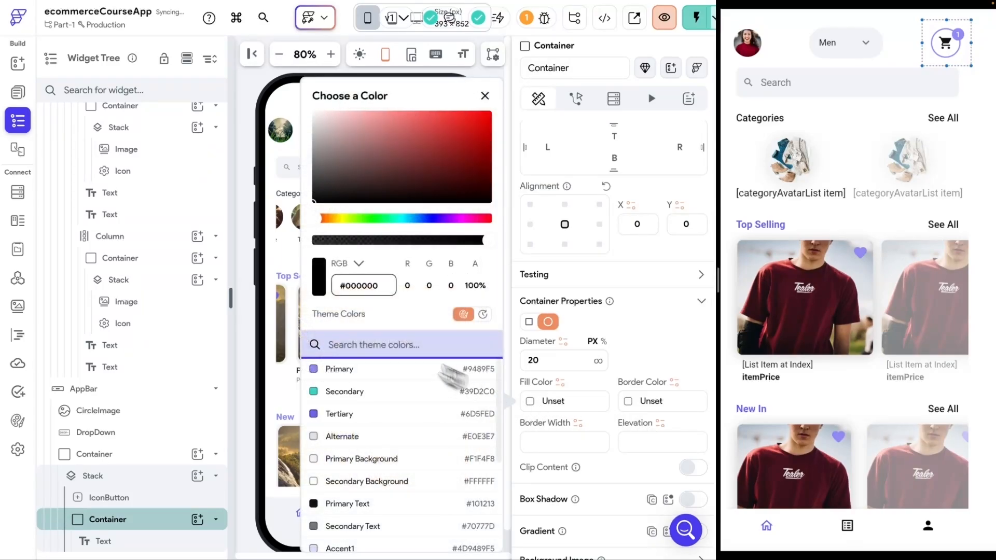
{"action": "left_click", "coordinate": [350, 371]}
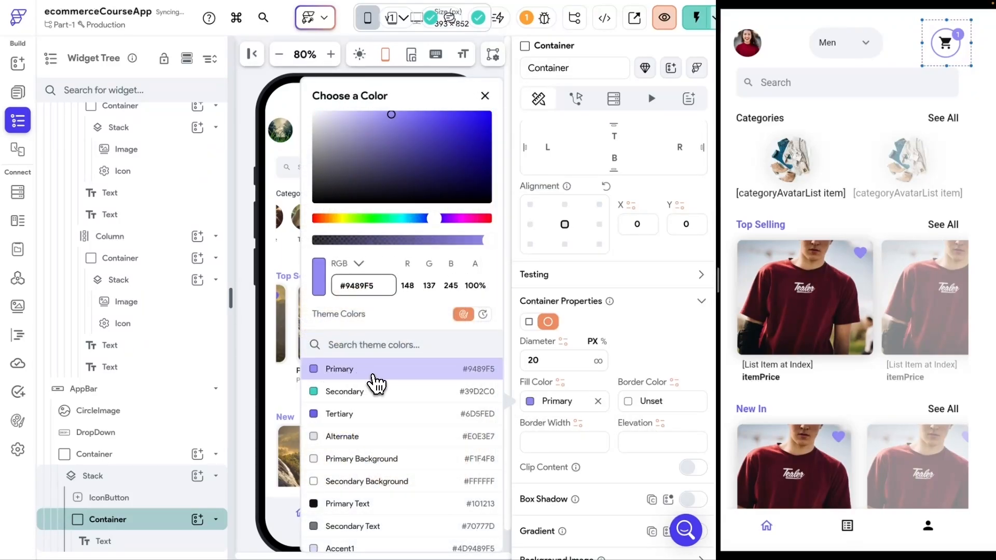
{"action": "left_click", "coordinate": [638, 346]}
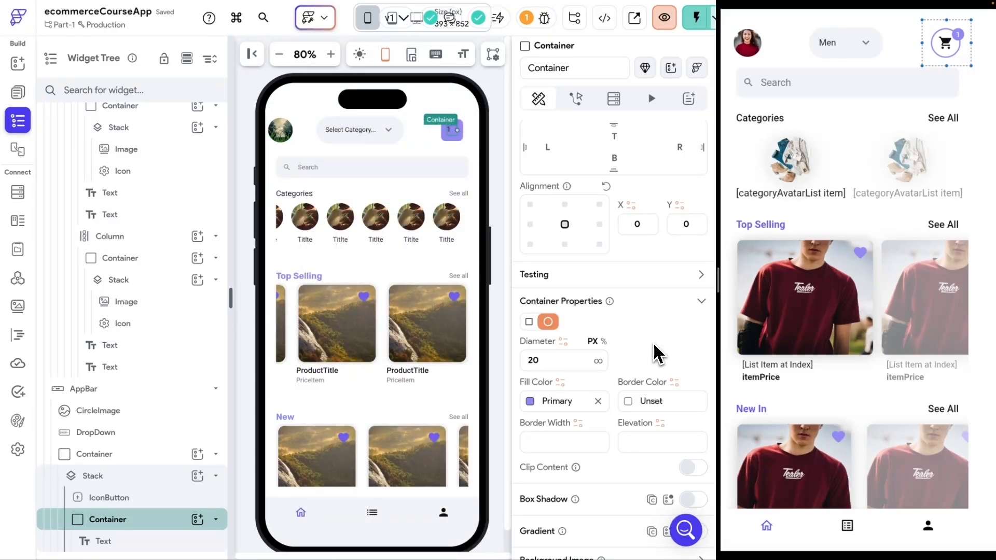
Step: Center the child of the badge Container by setting its child alignment to X 0, Y 0
{"action": "scroll", "coordinate": [651, 348], "scroll_direction": "up", "scroll_amount": 4}
{"action": "scroll", "coordinate": [567, 400], "scroll_direction": "down", "scroll_amount": 1}
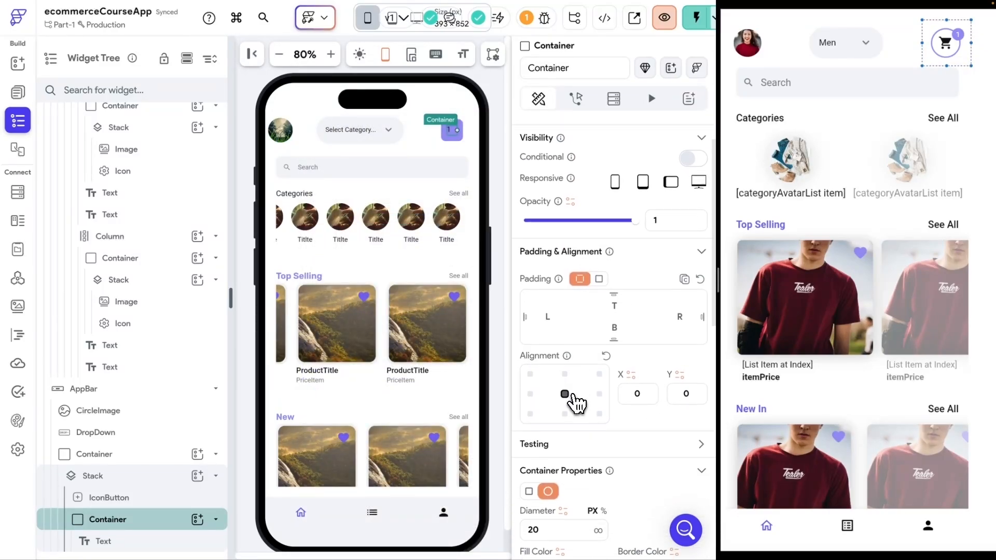
{"action": "scroll", "coordinate": [633, 446], "scroll_direction": "down", "scroll_amount": 2}
{"action": "scroll", "coordinate": [640, 454], "scroll_direction": "down", "scroll_amount": 6}
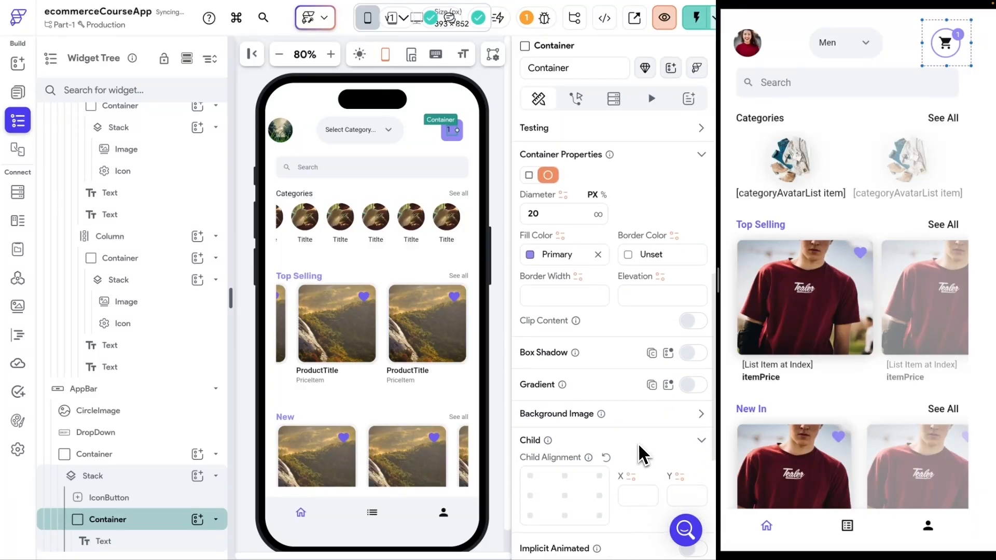
{"action": "left_click", "coordinate": [564, 382]}
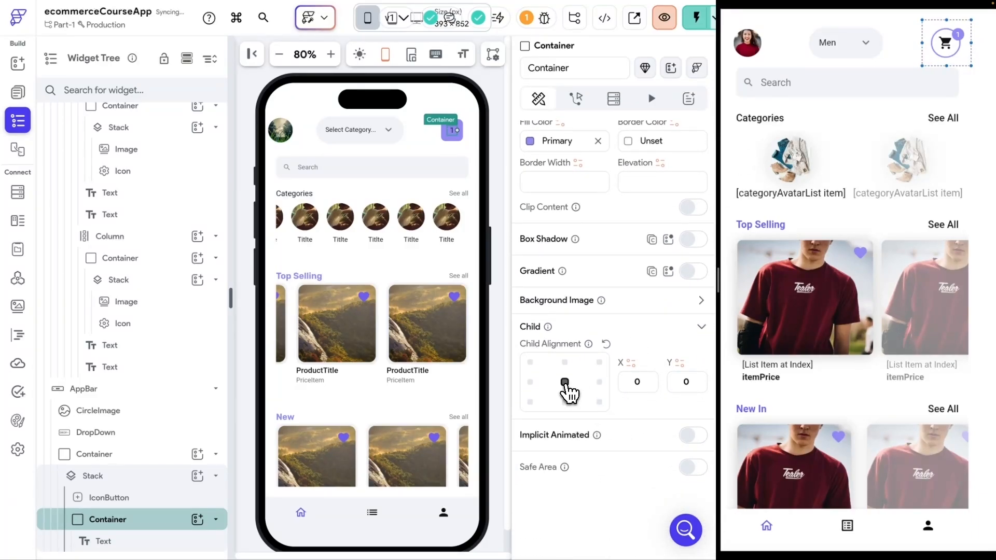
{"action": "scroll", "coordinate": [661, 332], "scroll_direction": "up", "scroll_amount": 2}
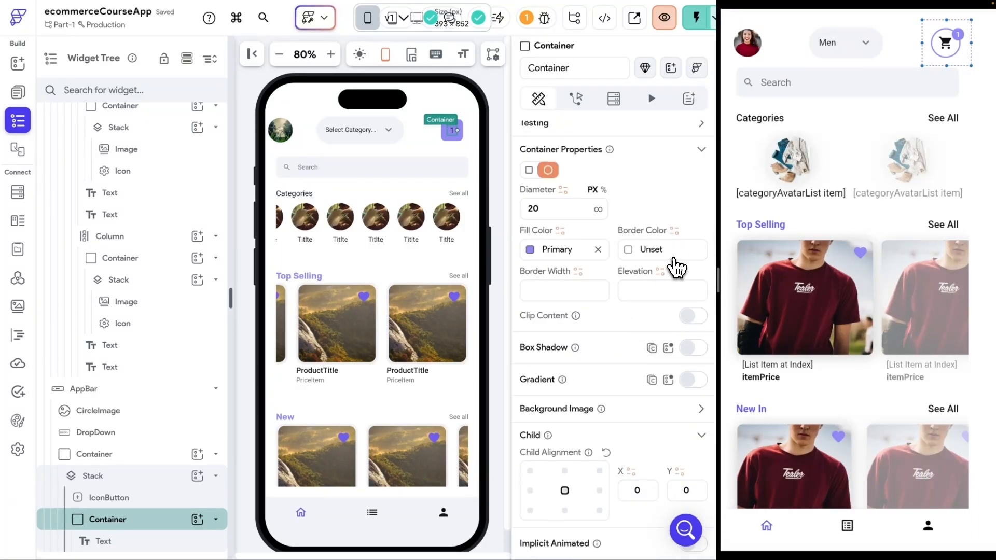
{"action": "scroll", "coordinate": [677, 264], "scroll_direction": "up", "scroll_amount": 6}
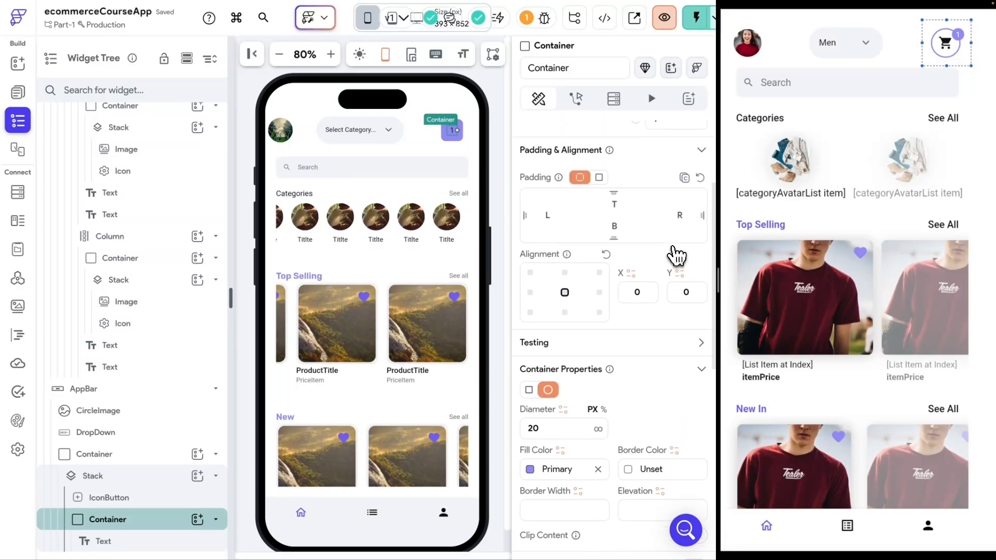
{"action": "scroll", "coordinate": [672, 250], "scroll_direction": "up", "scroll_amount": 1}
{"action": "scroll", "coordinate": [672, 250], "scroll_direction": "down", "scroll_amount": 5}
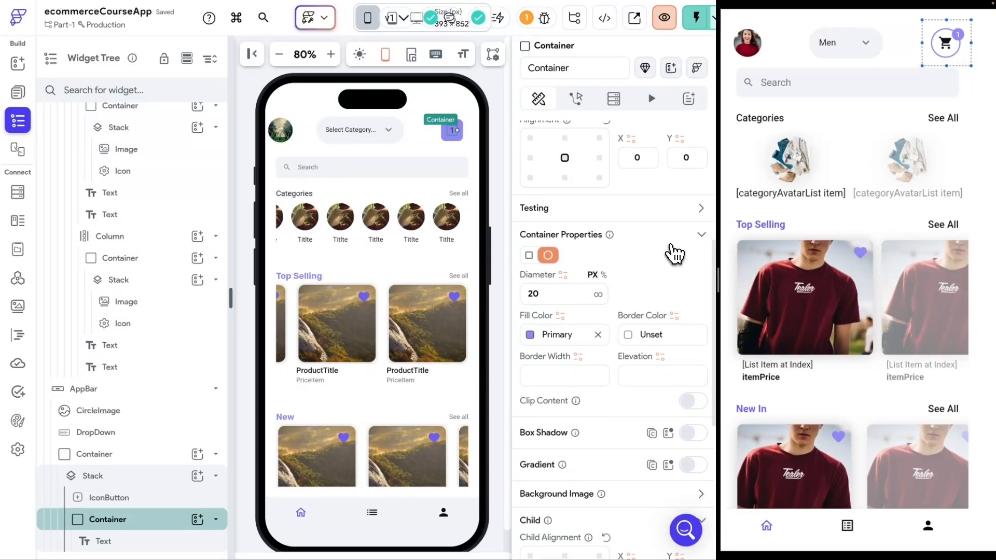
Step: Set the badge Text's color to the theme color Secondary Background
{"action": "left_click", "coordinate": [127, 542]}
{"action": "scroll", "coordinate": [644, 285], "scroll_direction": "down", "scroll_amount": 3}
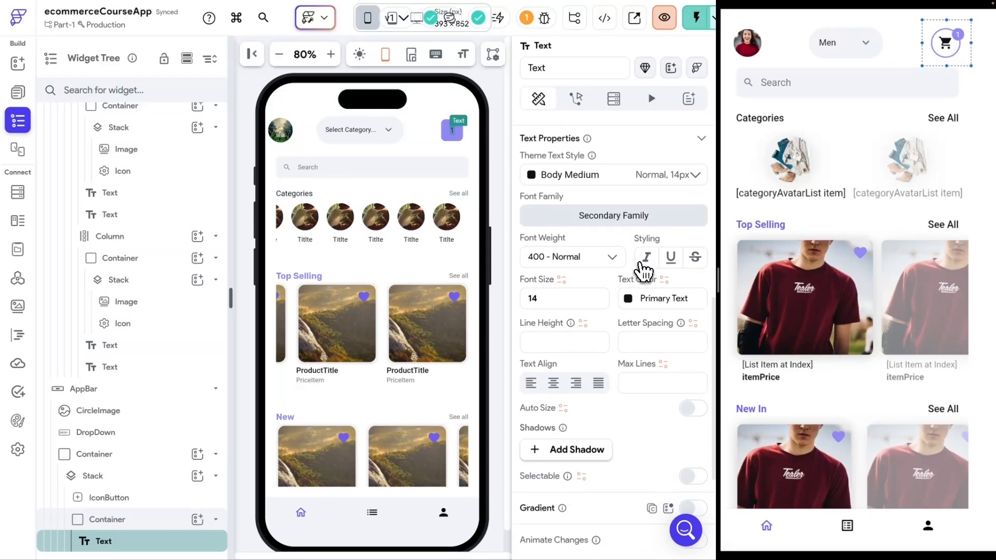
{"action": "left_click", "coordinate": [633, 291]}
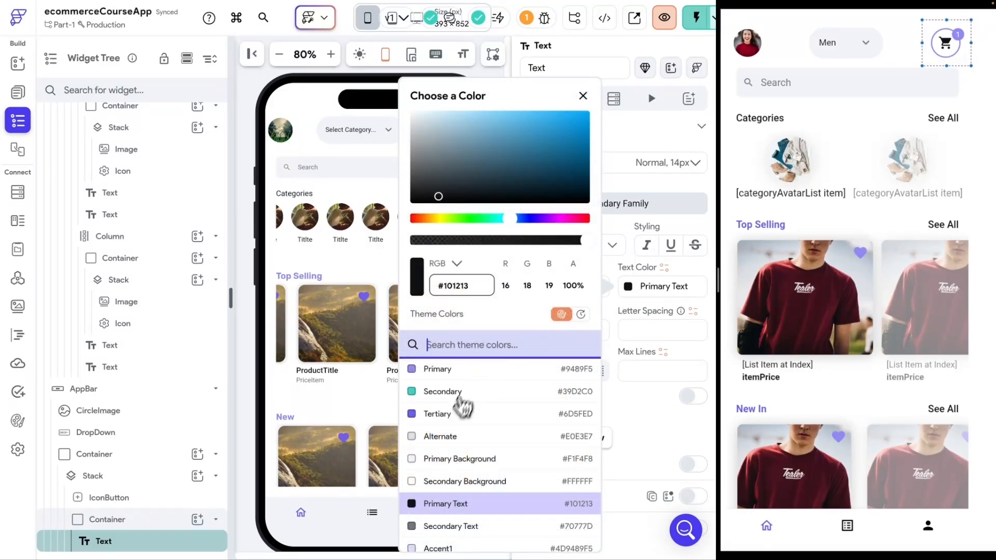
{"action": "left_click", "coordinate": [452, 482]}
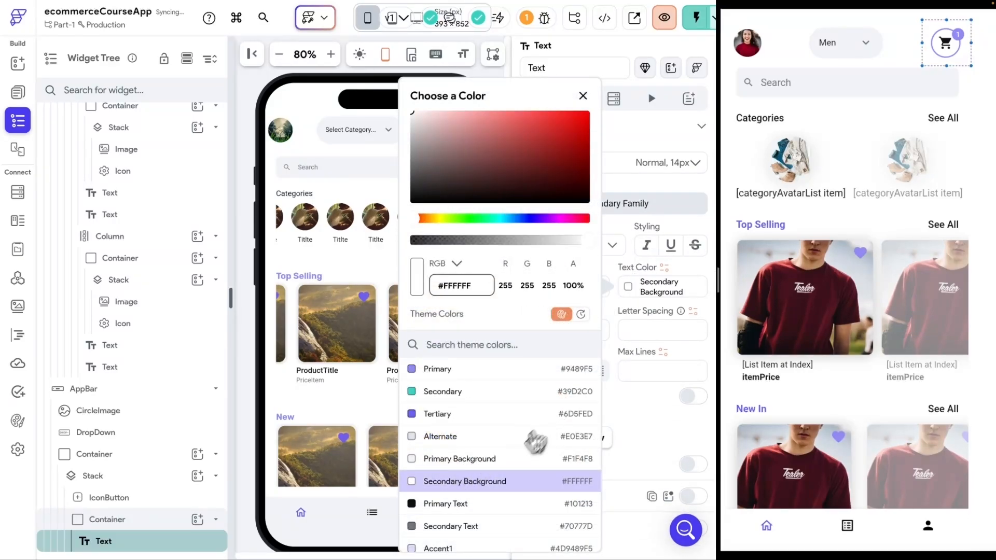
{"action": "left_click", "coordinate": [650, 415]}
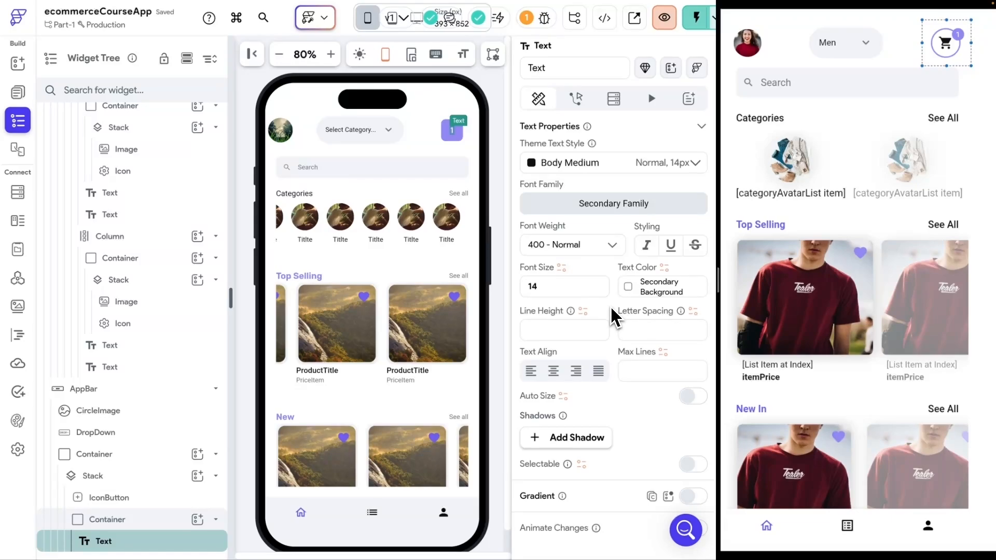
Step: Clear the app bar IconButton's fill color and set its border color to Primary
{"action": "left_click", "coordinate": [111, 499]}
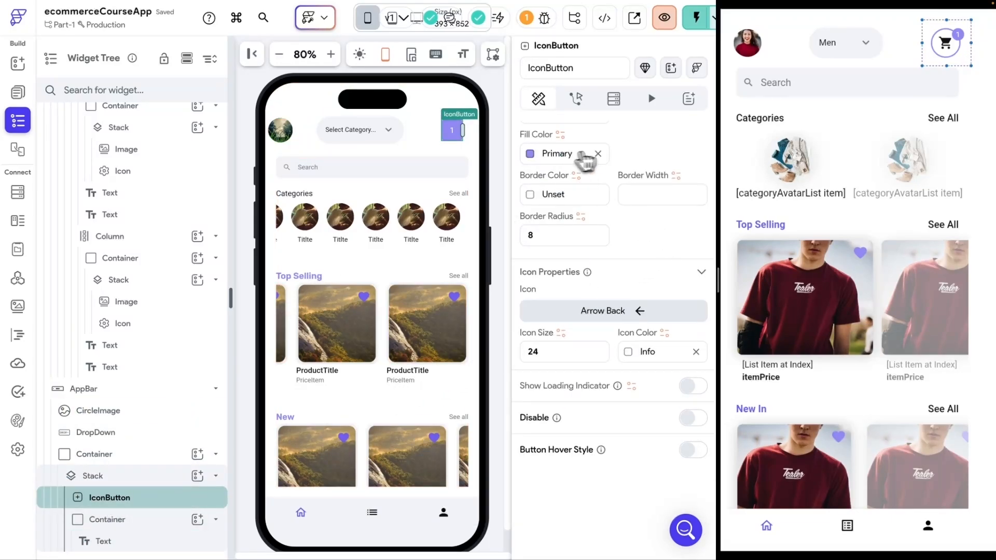
{"action": "scroll", "coordinate": [601, 166], "scroll_direction": "up", "scroll_amount": 1}
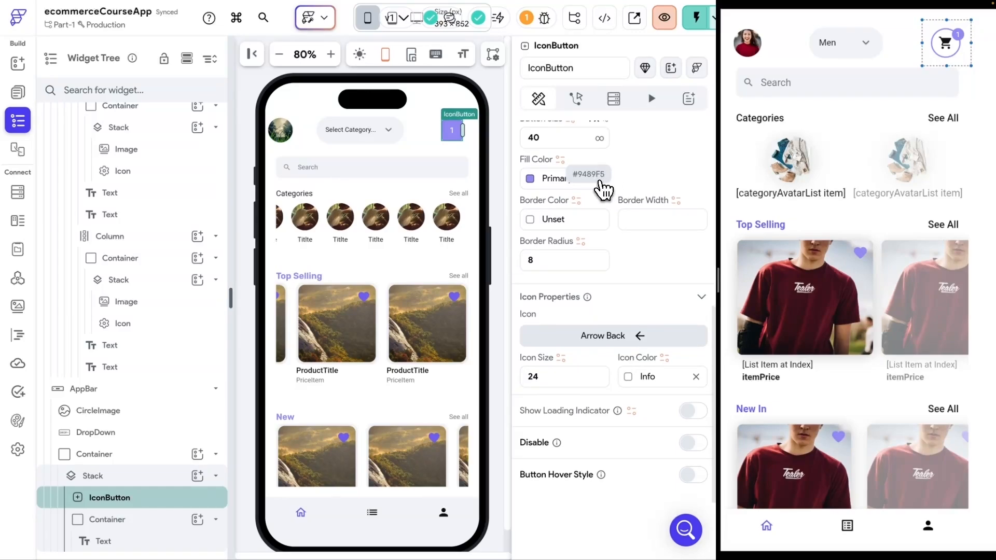
{"action": "left_click", "coordinate": [600, 179]}
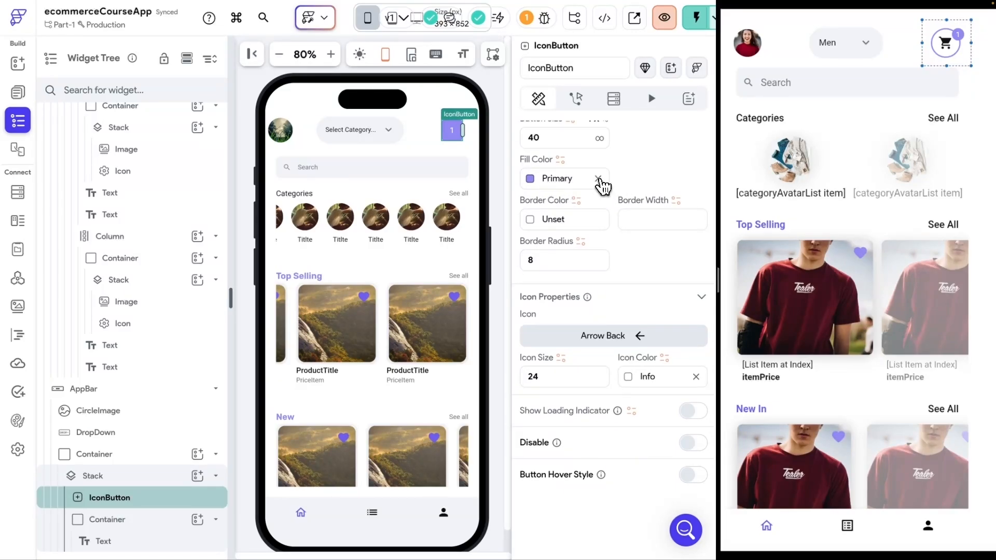
{"action": "left_click", "coordinate": [538, 224]}
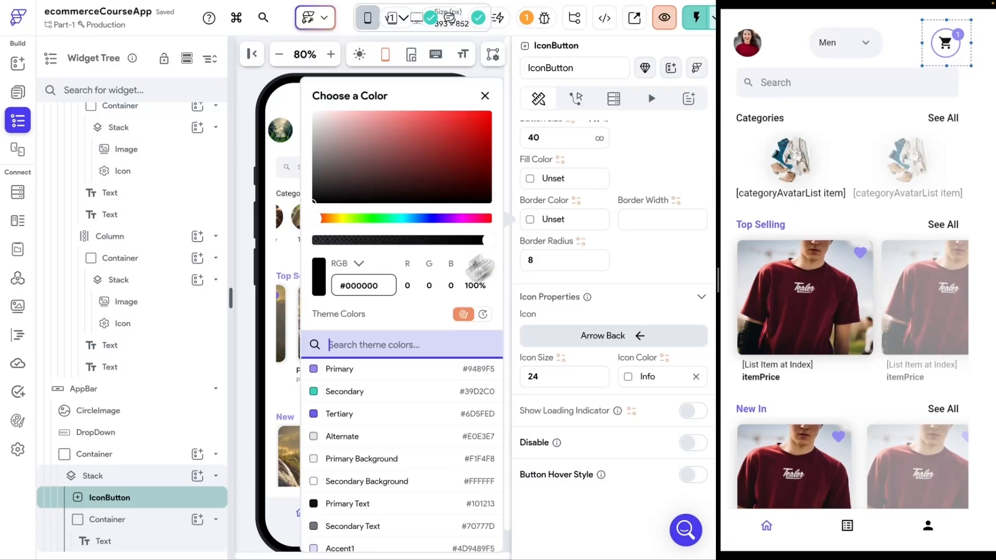
{"action": "left_click", "coordinate": [347, 369]}
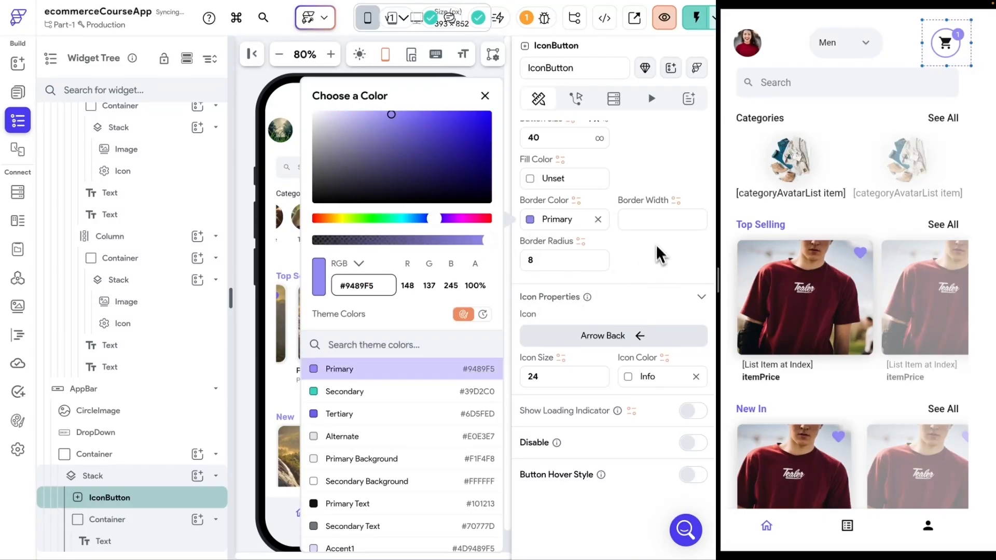
Step: Give the IconButton a border width of 2 and a border radius of 40
{"action": "left_click", "coordinate": [655, 224]}
{"action": "left_click", "coordinate": [659, 220]}
{"action": "type", "text": "2"}
{"action": "key", "text": "Return"}
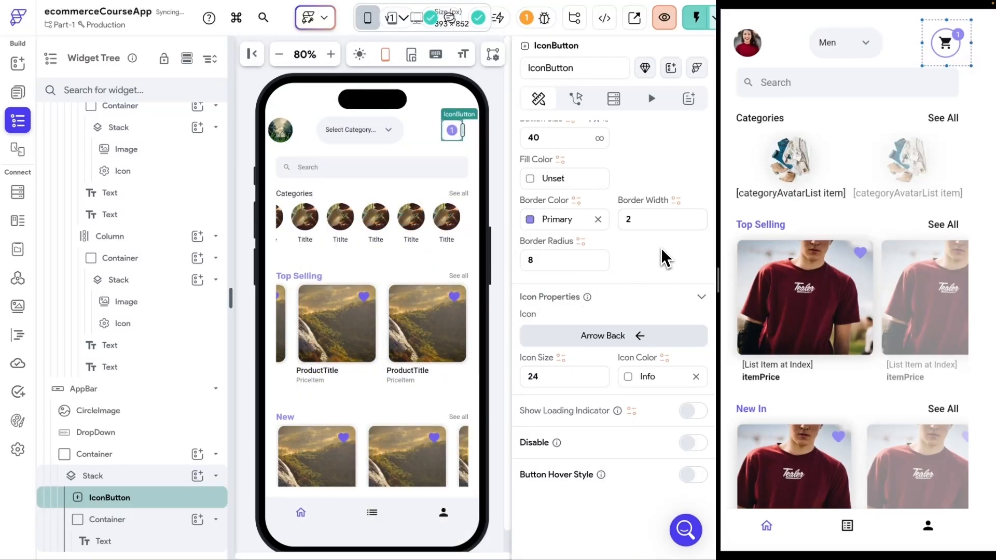
{"action": "left_click", "coordinate": [596, 261]}
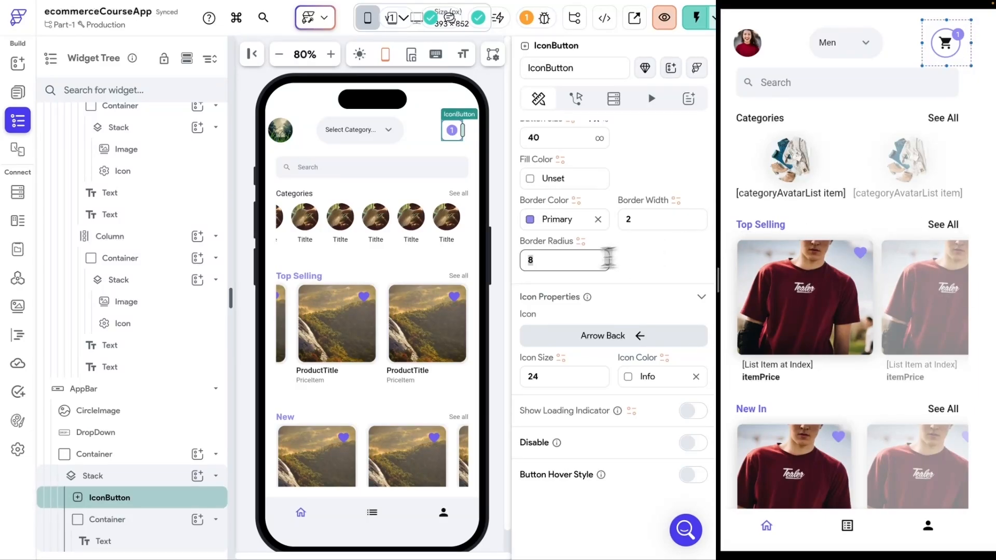
{"action": "type", "text": "40"}
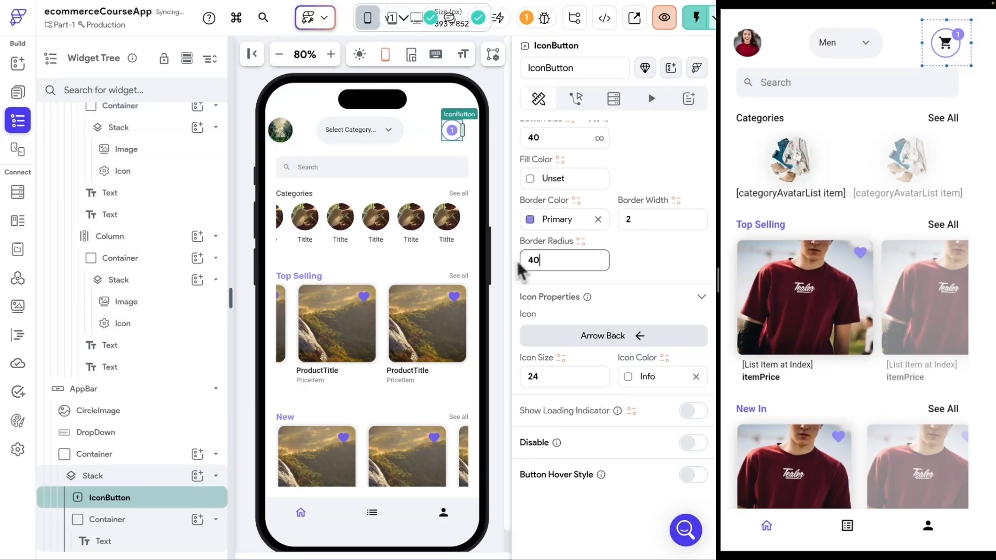
{"action": "key", "text": "Return"}
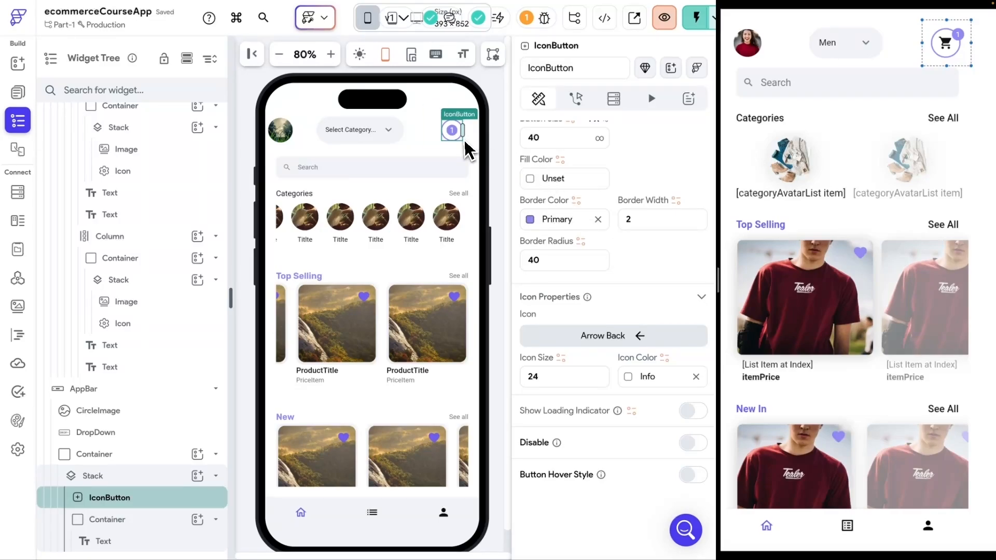
Step: Align the badge Container to the upper-right corner of its Stack, with alignment X 1 and Y -1
{"action": "left_click", "coordinate": [110, 519]}
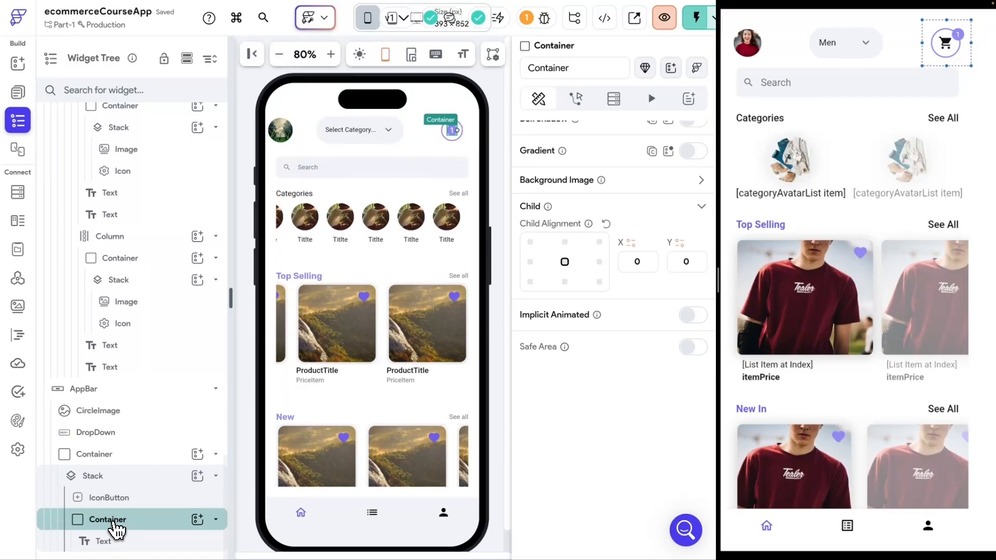
{"action": "scroll", "coordinate": [112, 528], "scroll_direction": "up", "scroll_amount": 1}
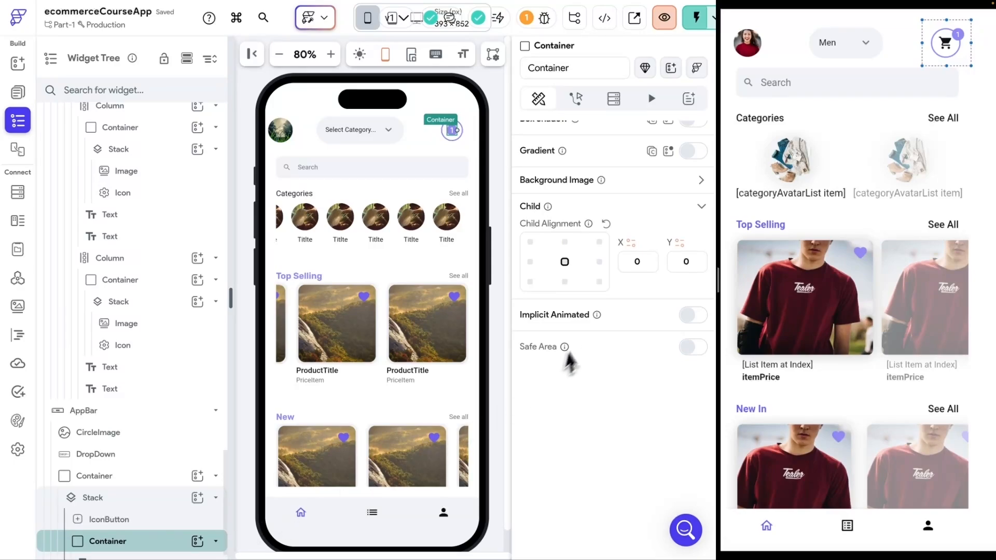
{"action": "scroll", "coordinate": [602, 290], "scroll_direction": "up", "scroll_amount": 1}
{"action": "scroll", "coordinate": [612, 267], "scroll_direction": "up", "scroll_amount": 10}
{"action": "scroll", "coordinate": [616, 247], "scroll_direction": "down", "scroll_amount": 1}
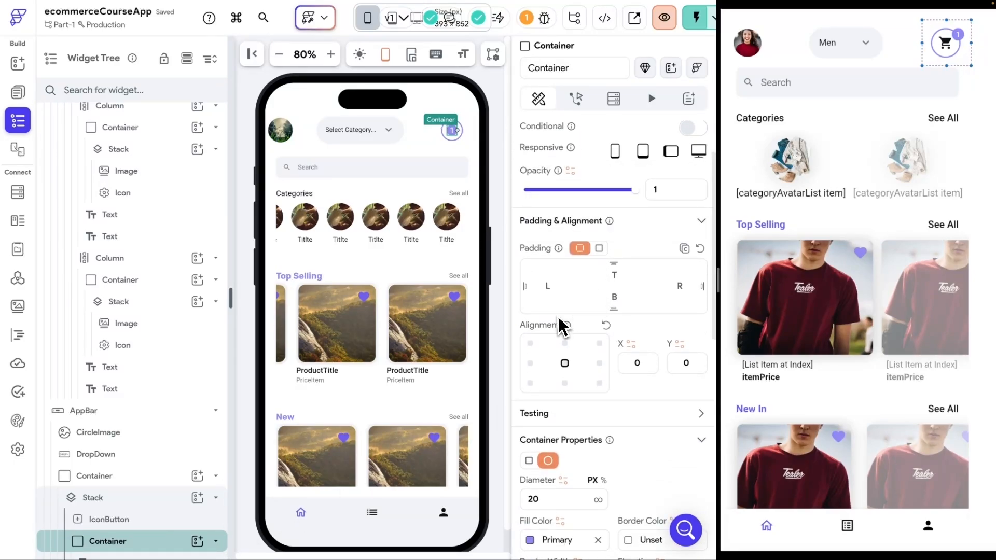
{"action": "left_click", "coordinate": [600, 343]}
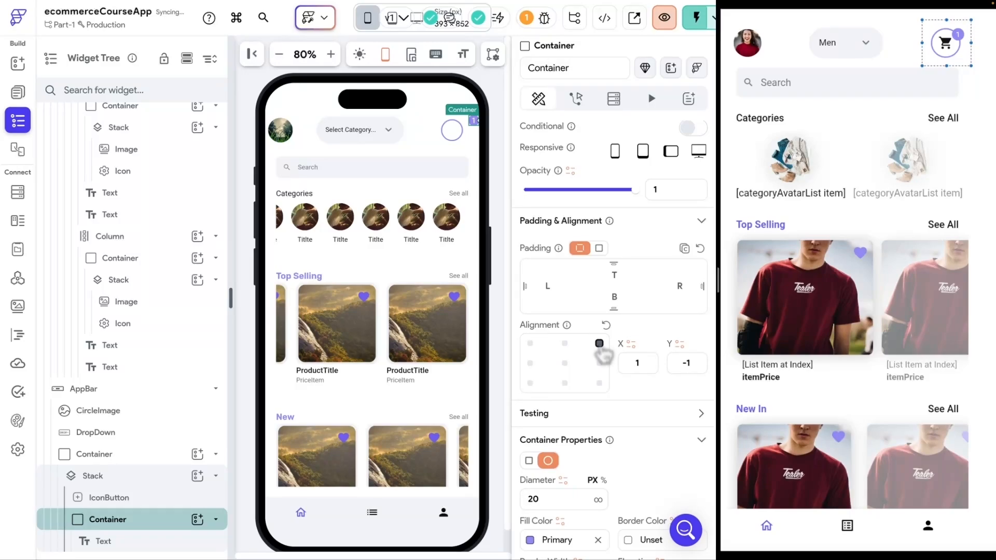
Step: Remove the 100 by 100 wrapper Container between the DropDown and the Stack in the AppBar
{"action": "left_click", "coordinate": [123, 457]}
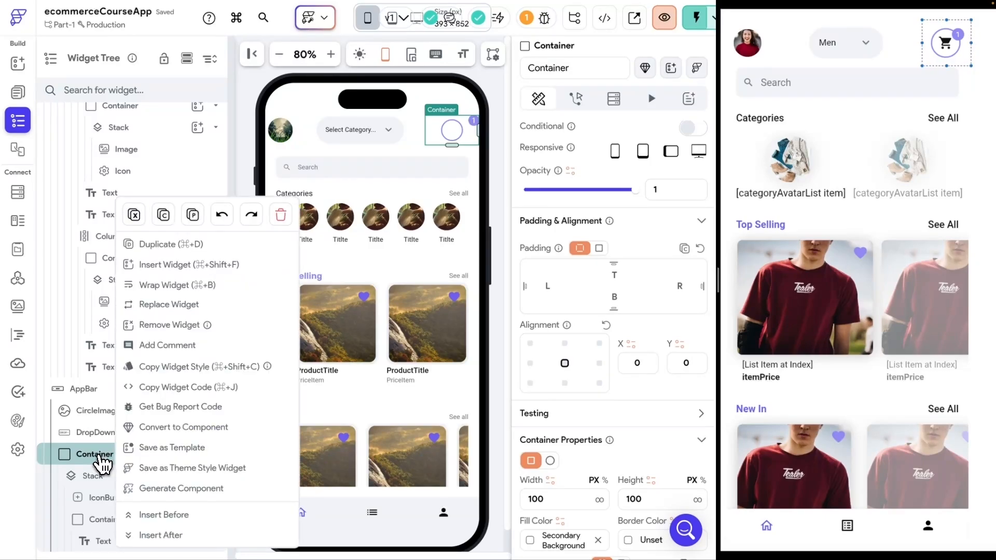
{"action": "left_click", "coordinate": [185, 336]}
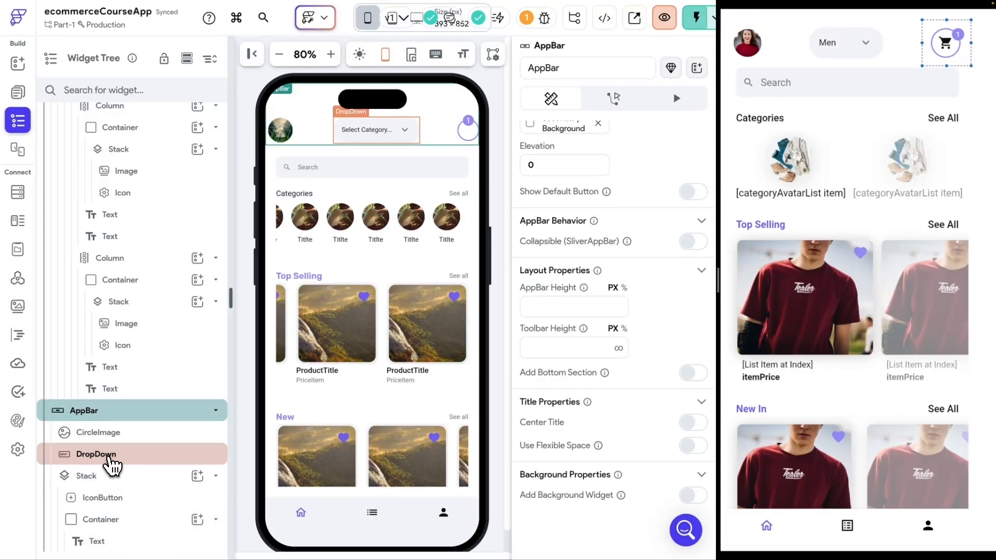
{"action": "left_click", "coordinate": [98, 479]}
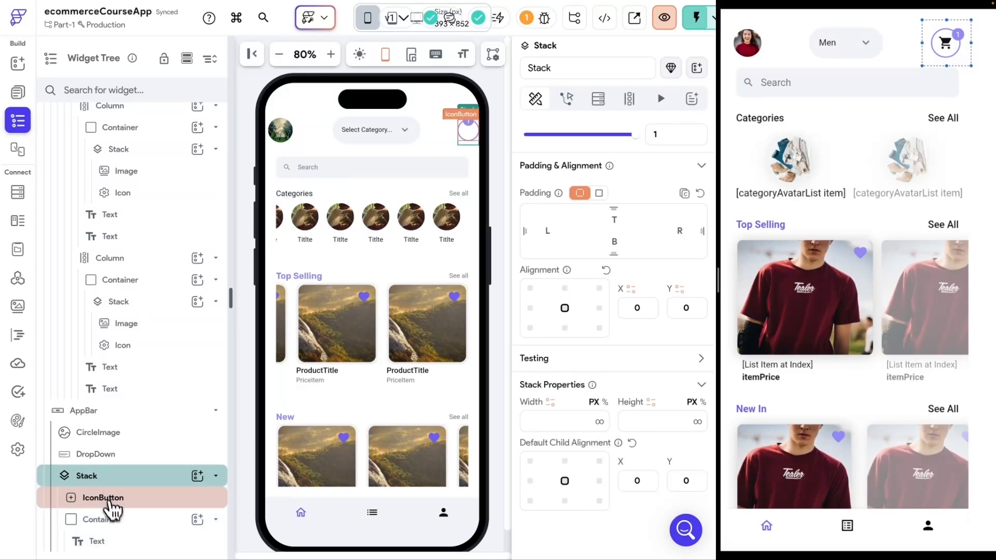
Step: Search the icons for "cart" and set the app bar IconButton's icon to Shopping Cart
{"action": "left_click", "coordinate": [105, 499]}
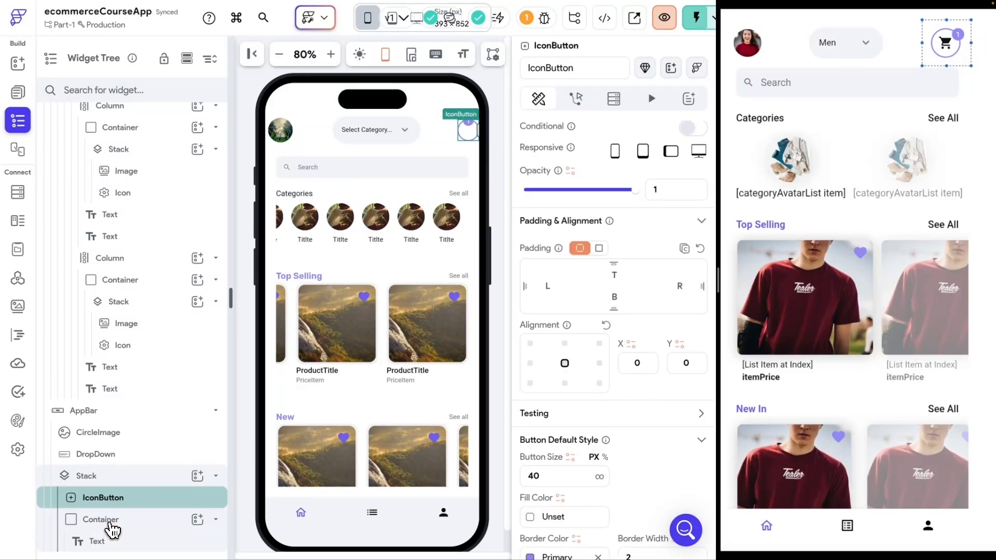
{"action": "left_click", "coordinate": [110, 526]}
{"action": "left_click", "coordinate": [107, 500]}
{"action": "scroll", "coordinate": [632, 421], "scroll_direction": "down", "scroll_amount": 2}
{"action": "scroll", "coordinate": [651, 424], "scroll_direction": "down", "scroll_amount": 4}
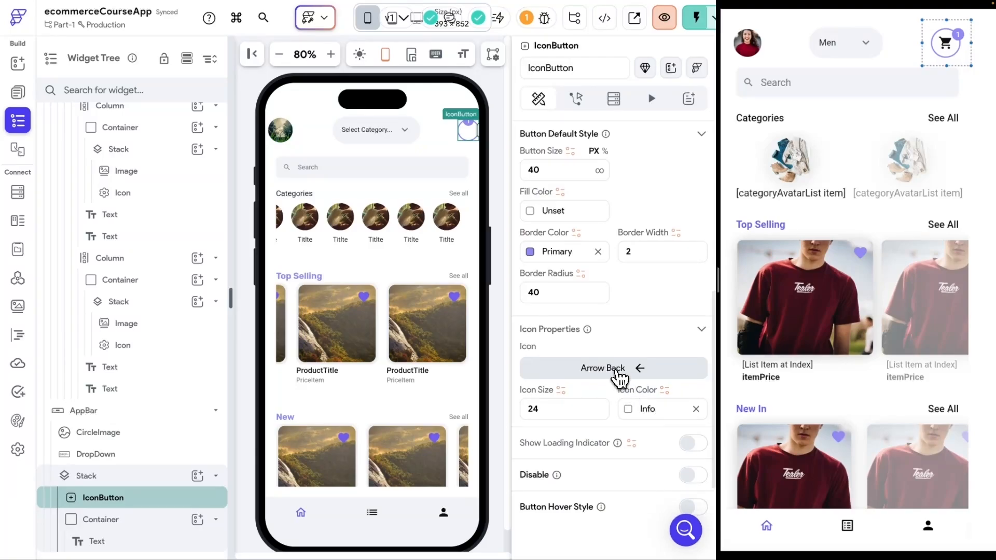
{"action": "left_click", "coordinate": [618, 373]}
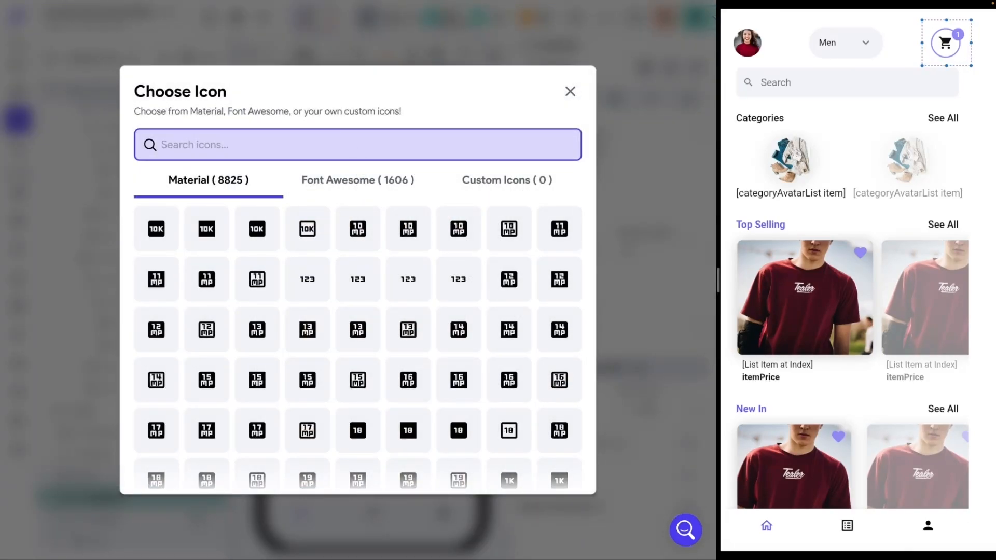
{"action": "type", "text": "cart"}
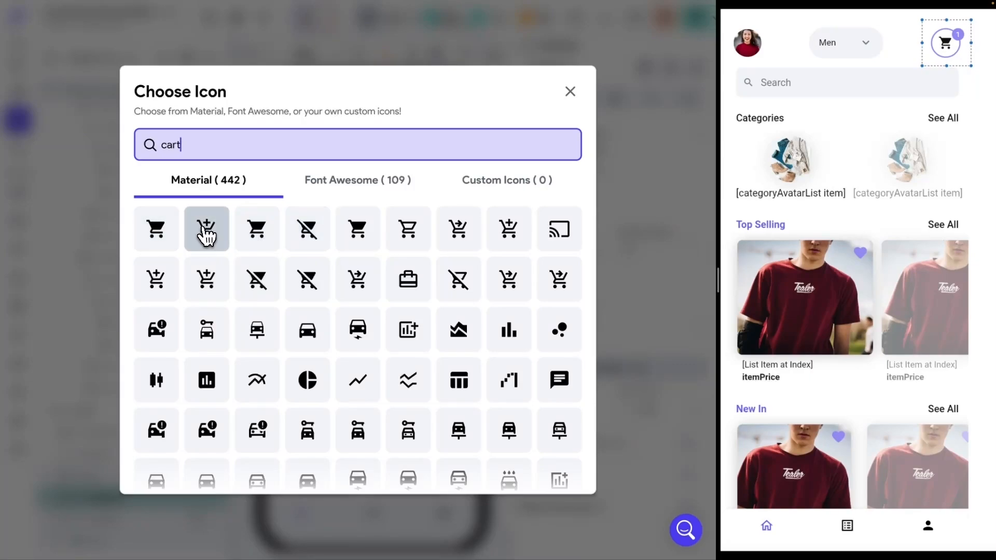
{"action": "left_click", "coordinate": [158, 231]}
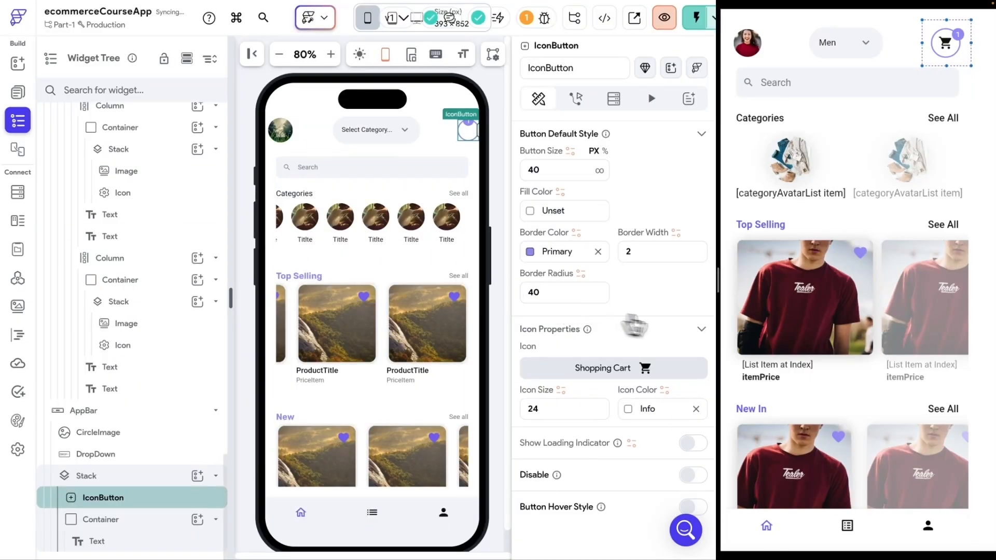
Step: Try the theme color Secondary Background as the IconButton's icon color
{"action": "scroll", "coordinate": [673, 326], "scroll_direction": "down", "scroll_amount": 2}
{"action": "left_click", "coordinate": [634, 347]}
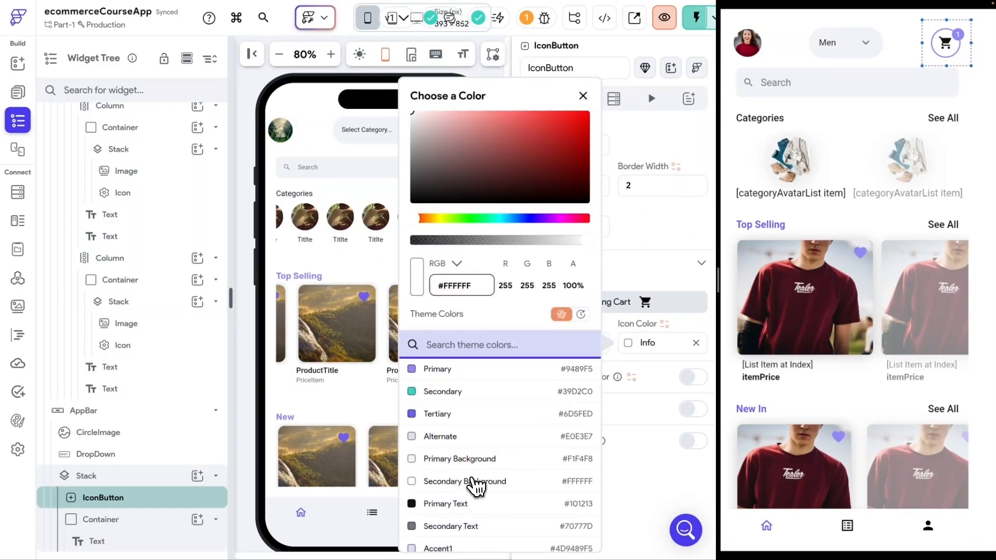
{"action": "left_click", "coordinate": [447, 483]}
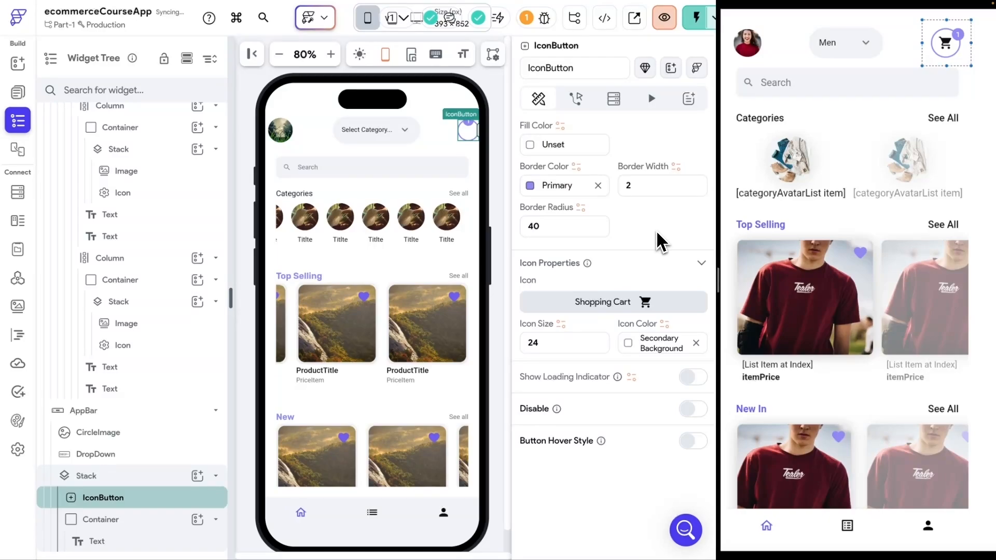
Step: Set the IconButton's icon color to the theme color Primary Text
{"action": "left_click", "coordinate": [647, 352]}
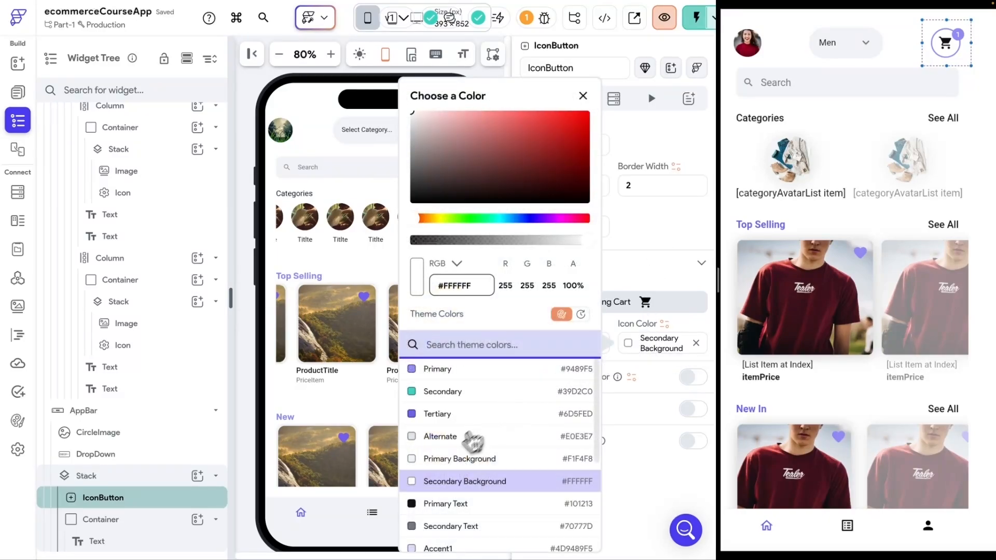
{"action": "left_click", "coordinate": [445, 503]}
{"action": "left_click", "coordinate": [660, 224]}
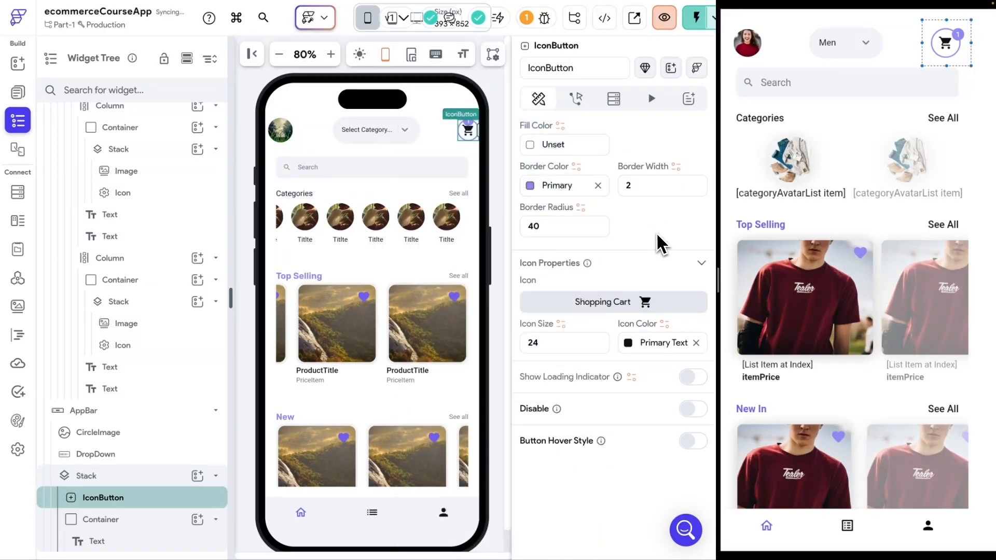
Step: Keep the cart IconButton's alignment centered at X 0, Y 0 and give it a right padding of 20
{"action": "left_click", "coordinate": [100, 520]}
{"action": "scroll", "coordinate": [613, 224], "scroll_direction": "up", "scroll_amount": 5}
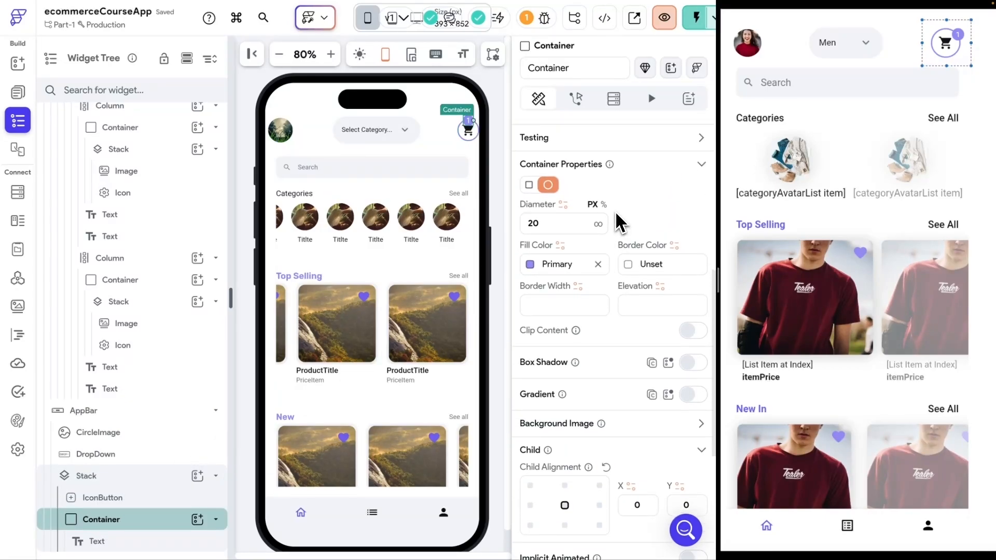
{"action": "scroll", "coordinate": [617, 230], "scroll_direction": "up", "scroll_amount": 2}
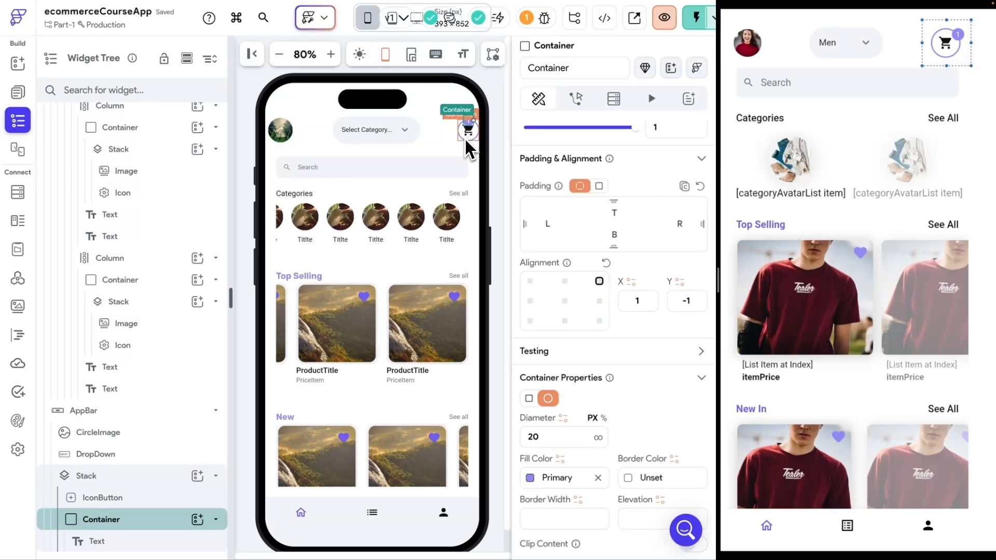
{"action": "left_click", "coordinate": [125, 501]}
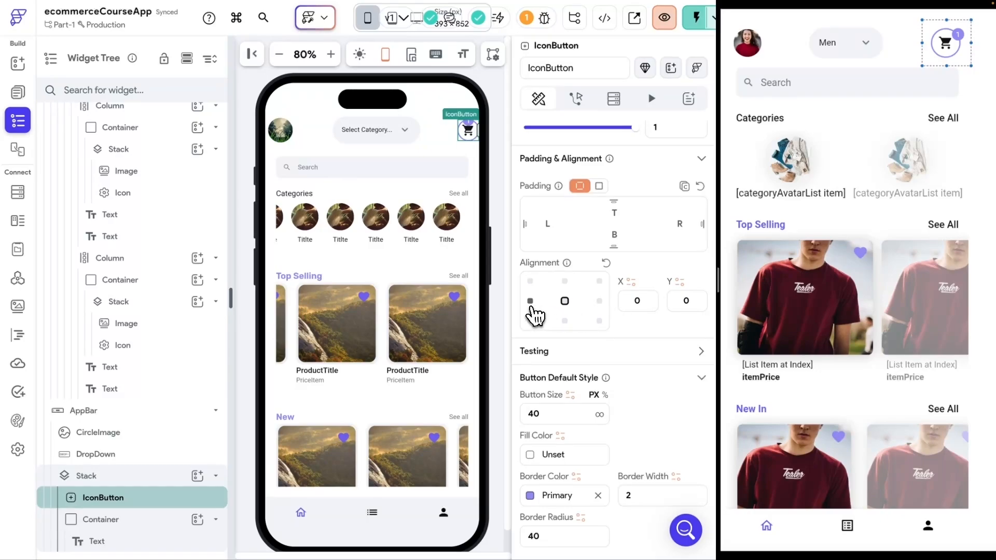
{"action": "left_click", "coordinate": [564, 302]}
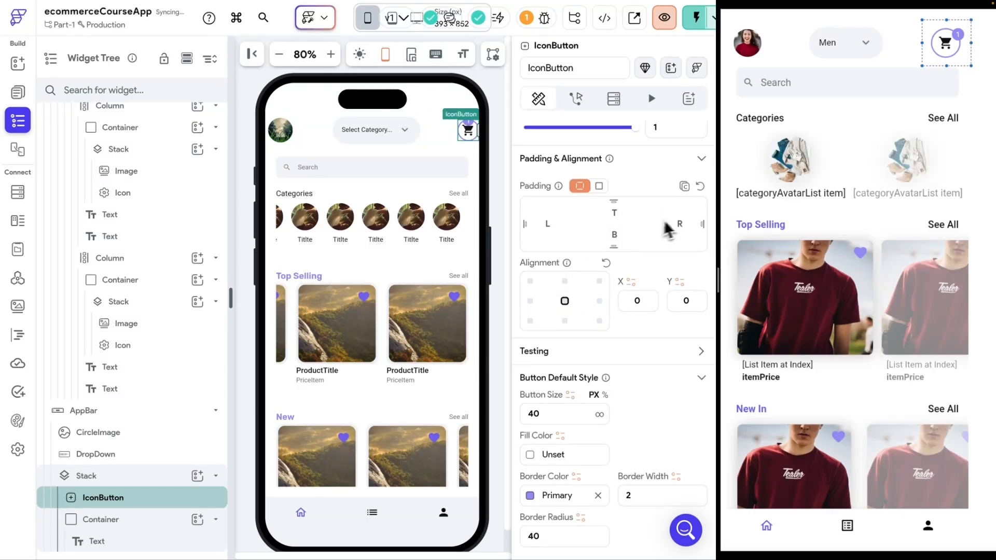
{"action": "left_click", "coordinate": [691, 226]}
{"action": "type", "text": "20"}
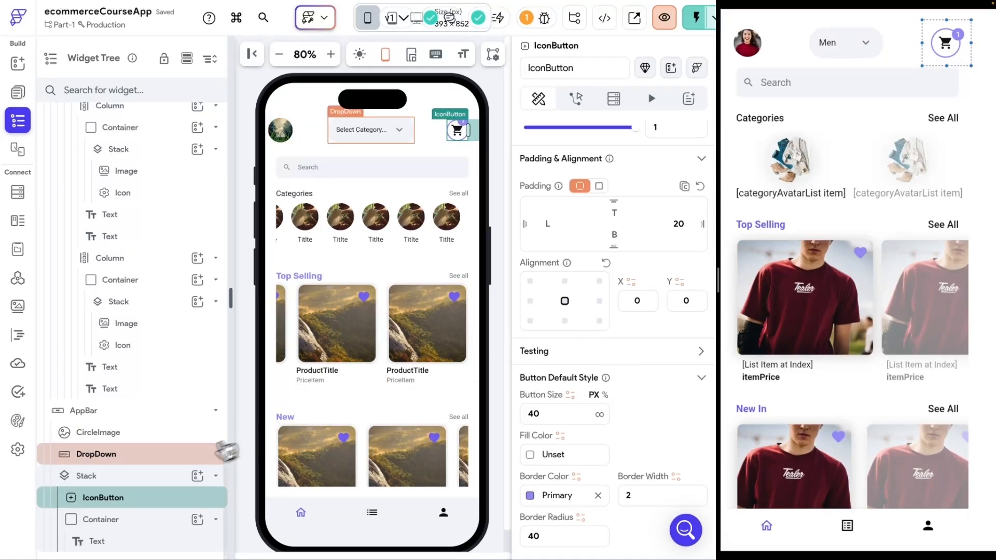
{"action": "left_click", "coordinate": [120, 523]}
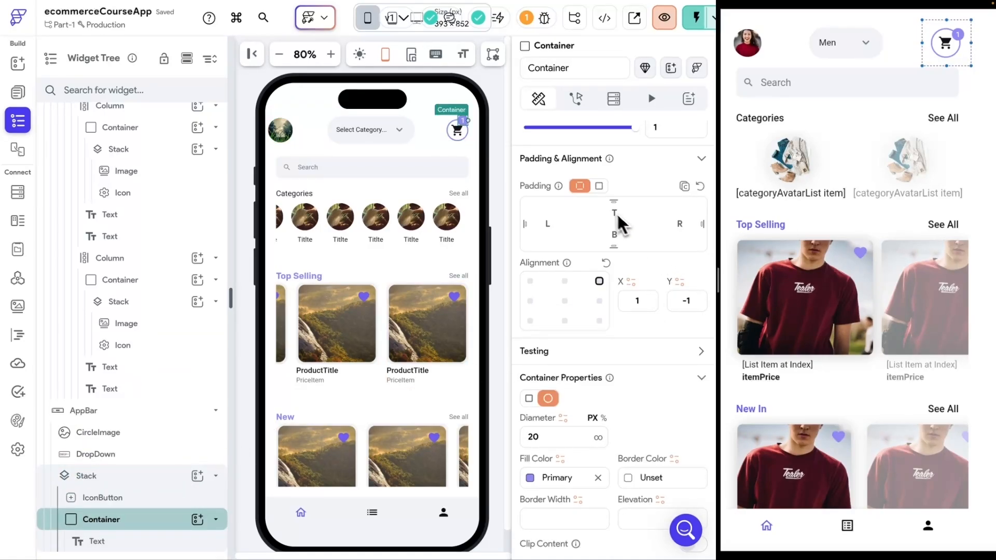
{"action": "left_click", "coordinate": [457, 143]}
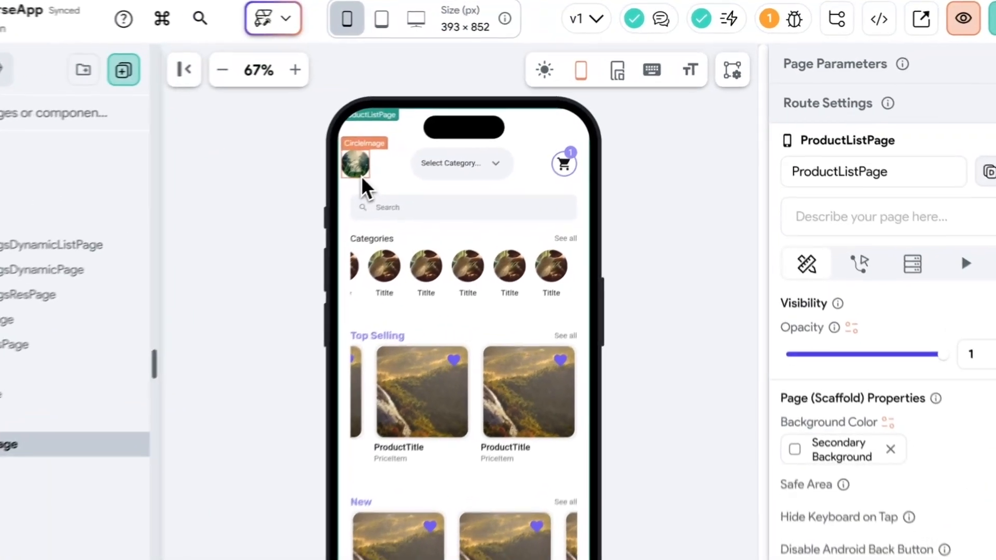
Step: Give the app bar's CircleImage an On Tap action trigger and start its action flow with a parallel action
{"action": "left_click", "coordinate": [427, 142]}
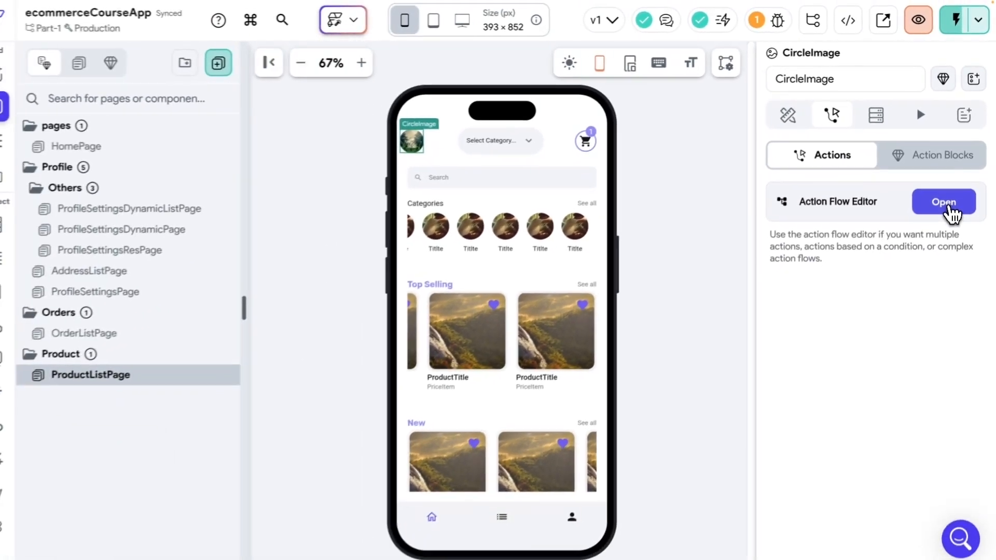
{"action": "left_click", "coordinate": [950, 207]}
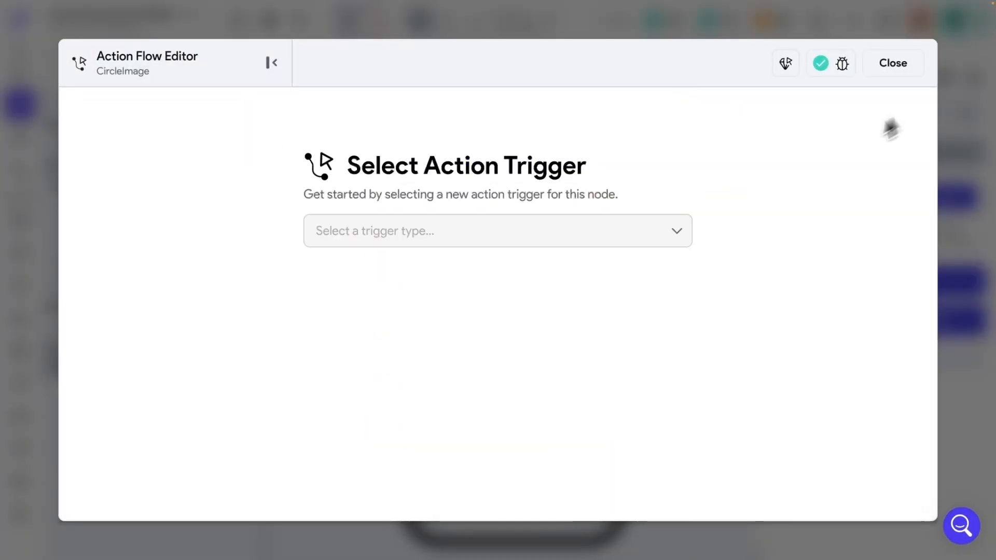
{"action": "left_click", "coordinate": [674, 234]}
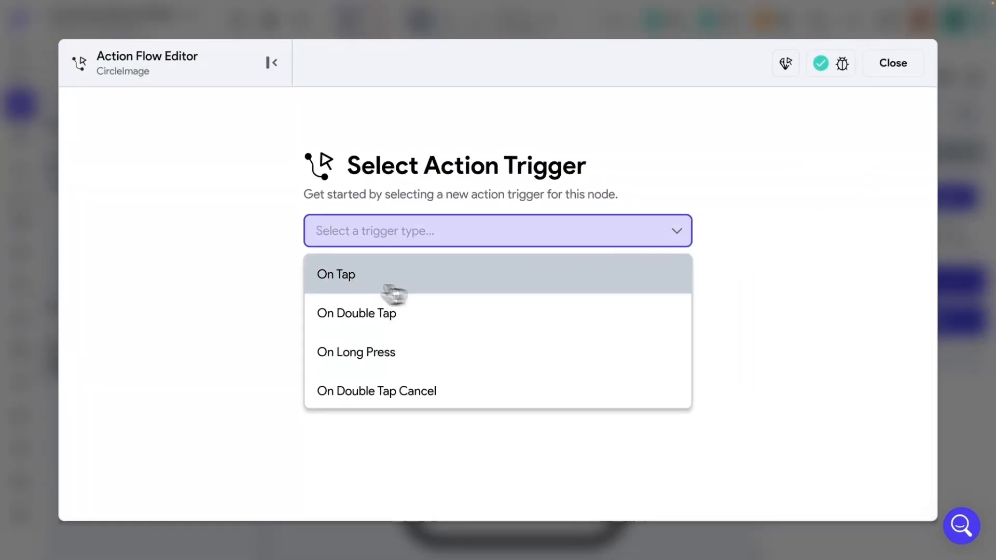
{"action": "left_click", "coordinate": [350, 284]}
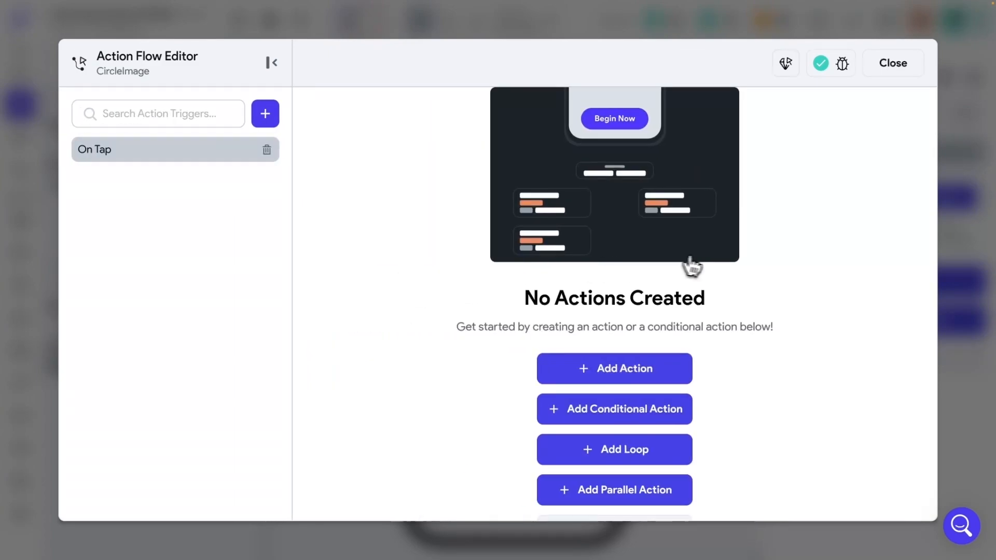
{"action": "left_click", "coordinate": [626, 501]}
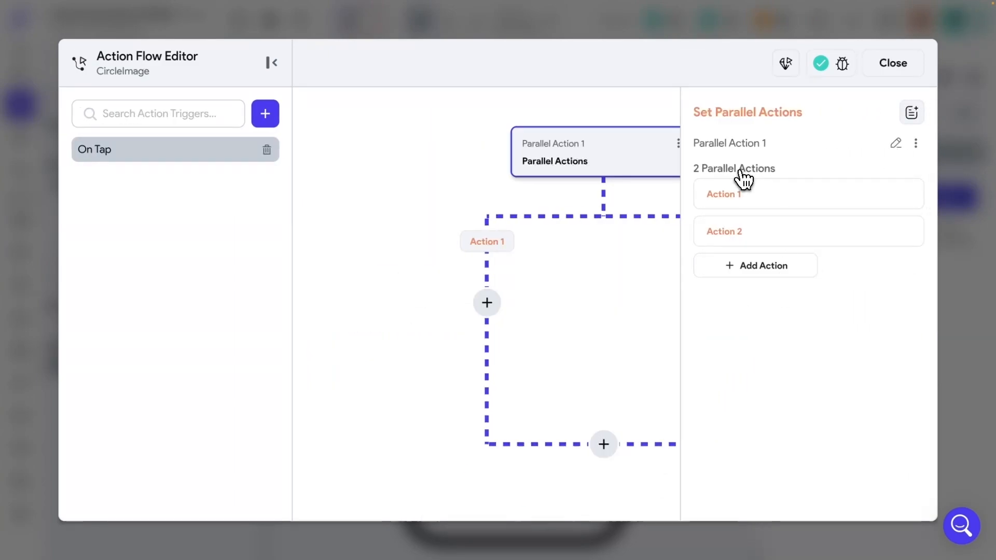
Step: Add a third and a fourth branch to the parallel action, and delete both extra branches again
{"action": "left_click", "coordinate": [748, 268]}
{"action": "left_click", "coordinate": [760, 305]}
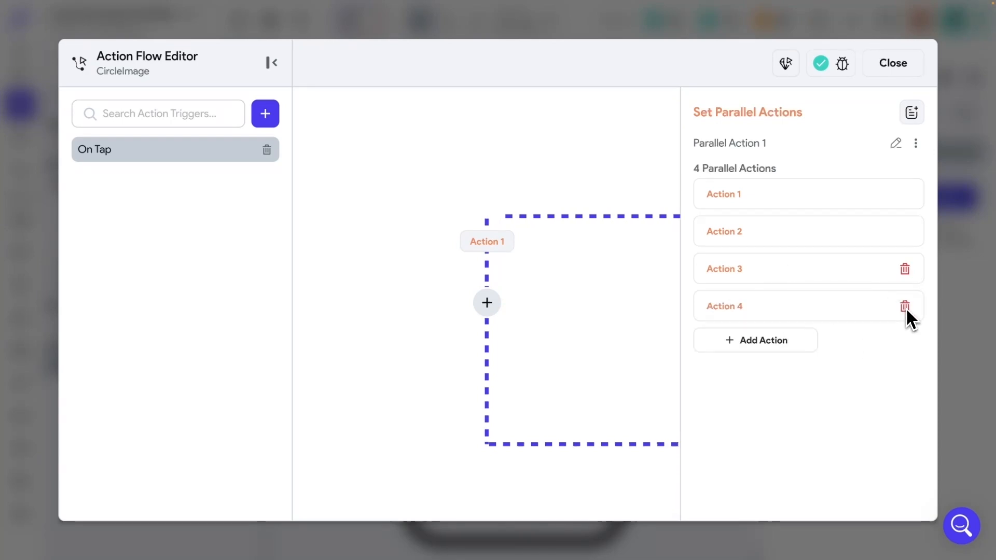
{"action": "left_click", "coordinate": [905, 271]}
{"action": "left_click", "coordinate": [622, 325]}
{"action": "left_click", "coordinate": [904, 271]}
{"action": "left_click", "coordinate": [643, 321]}
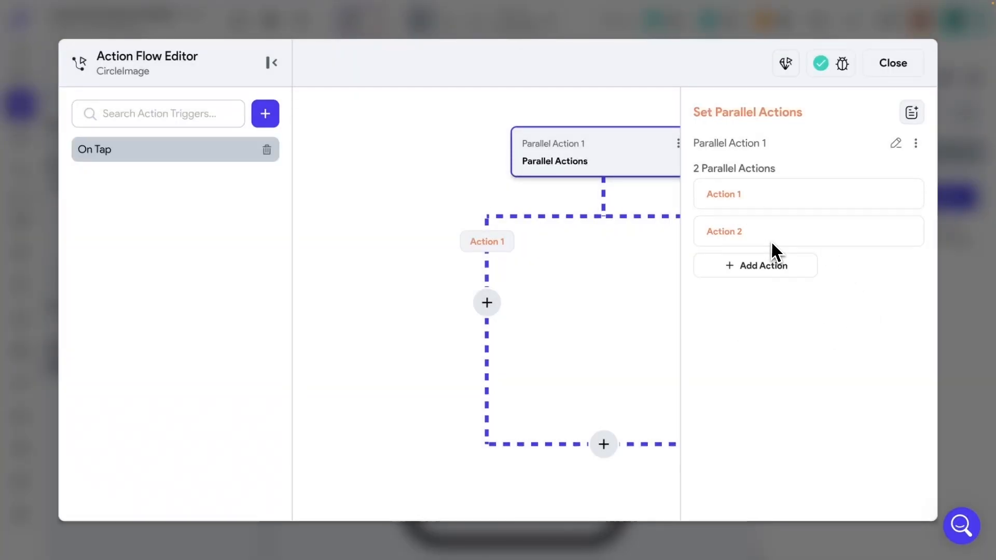
Step: Add a Navigate To action targeting ProfileSettingsPage to the first branch of the parallel action
{"action": "left_click", "coordinate": [490, 302]}
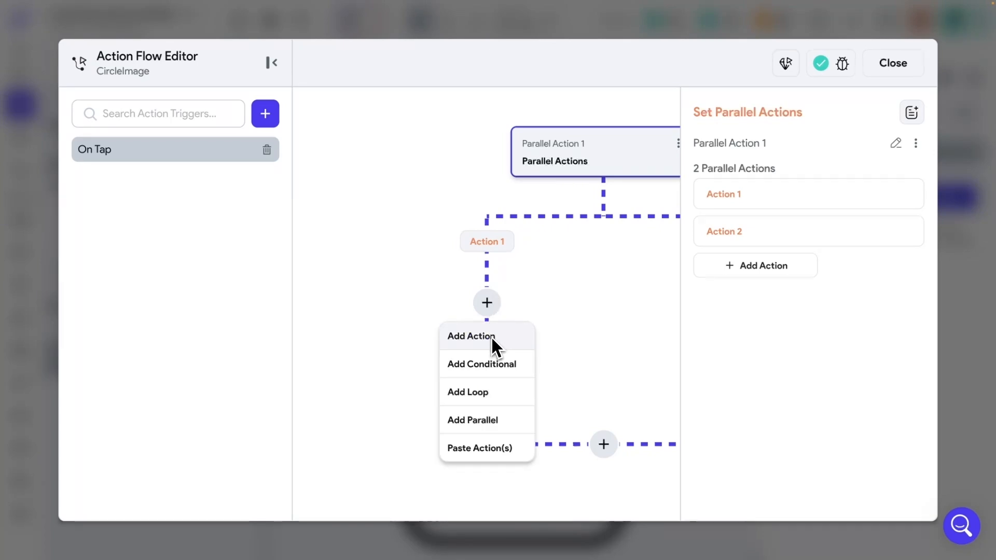
{"action": "left_click", "coordinate": [407, 315]}
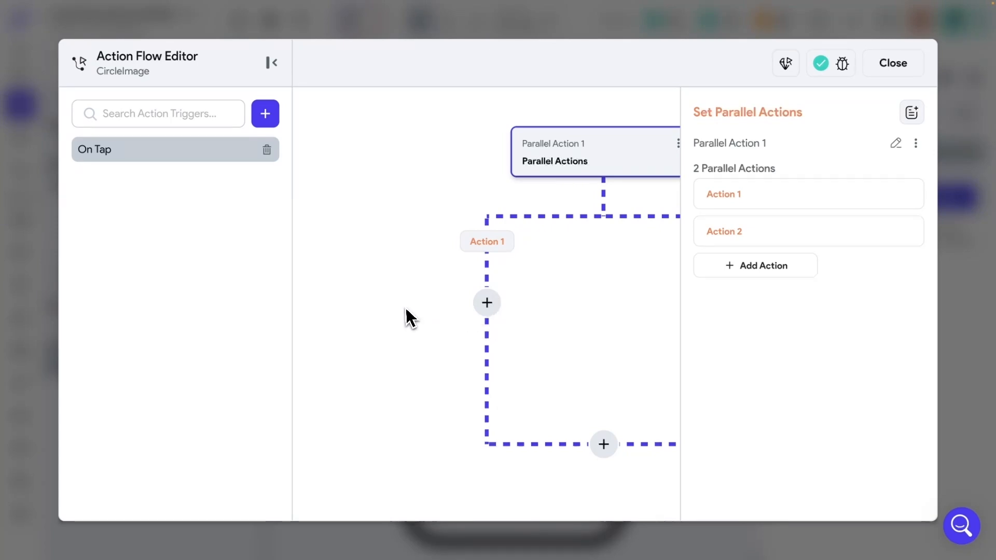
{"action": "left_click", "coordinate": [487, 314]}
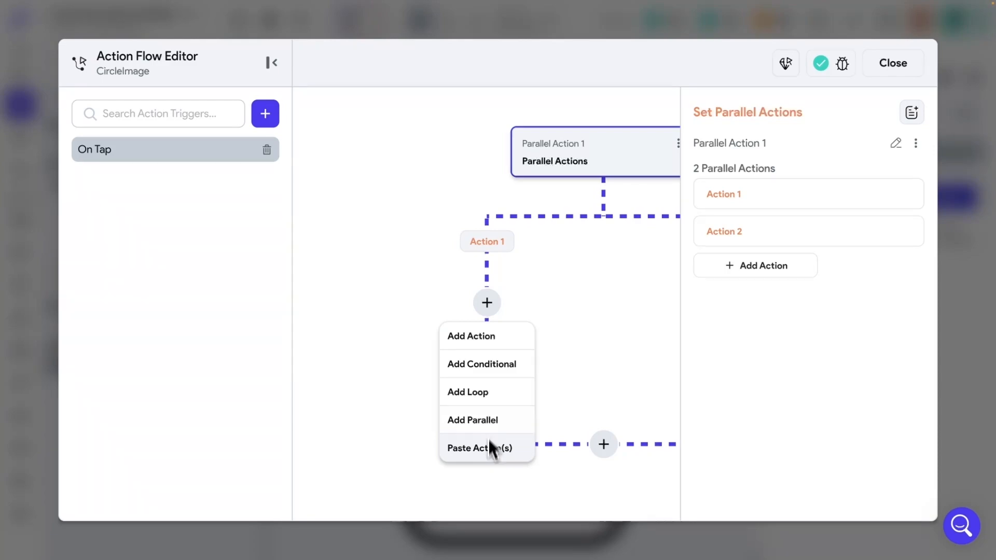
{"action": "left_click", "coordinate": [488, 339]}
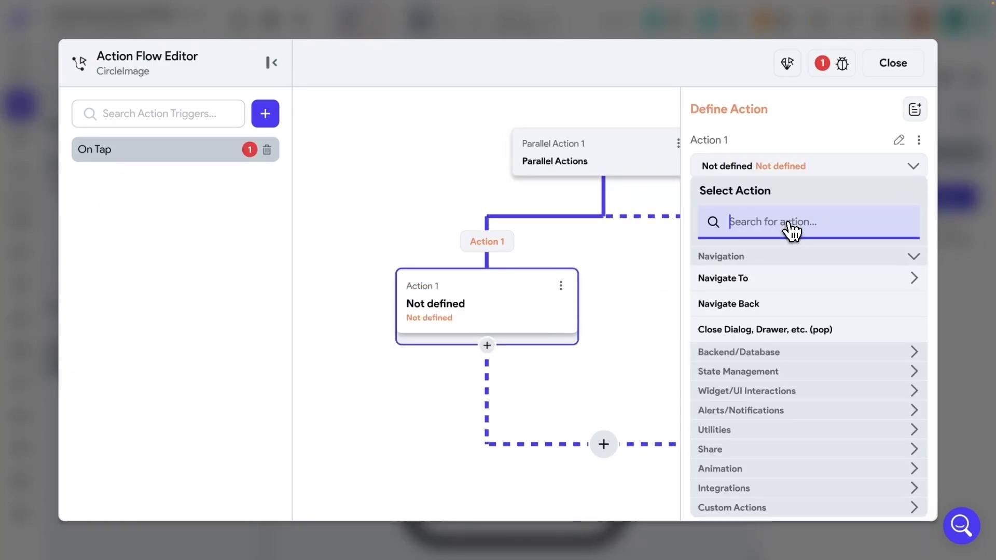
{"action": "type", "text": "navi"}
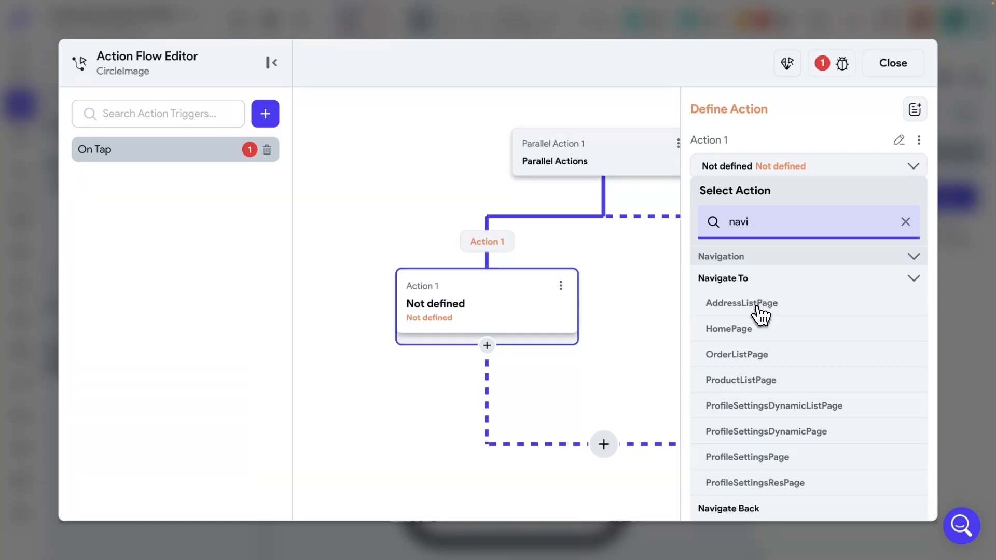
{"action": "type", "text": "profile"}
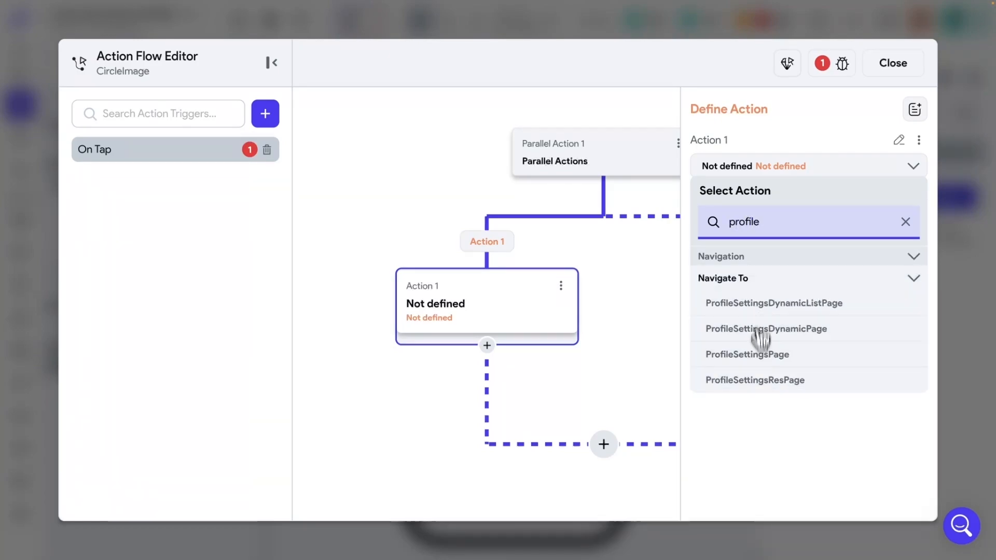
{"action": "left_click", "coordinate": [760, 357]}
{"action": "left_click", "coordinate": [623, 318]}
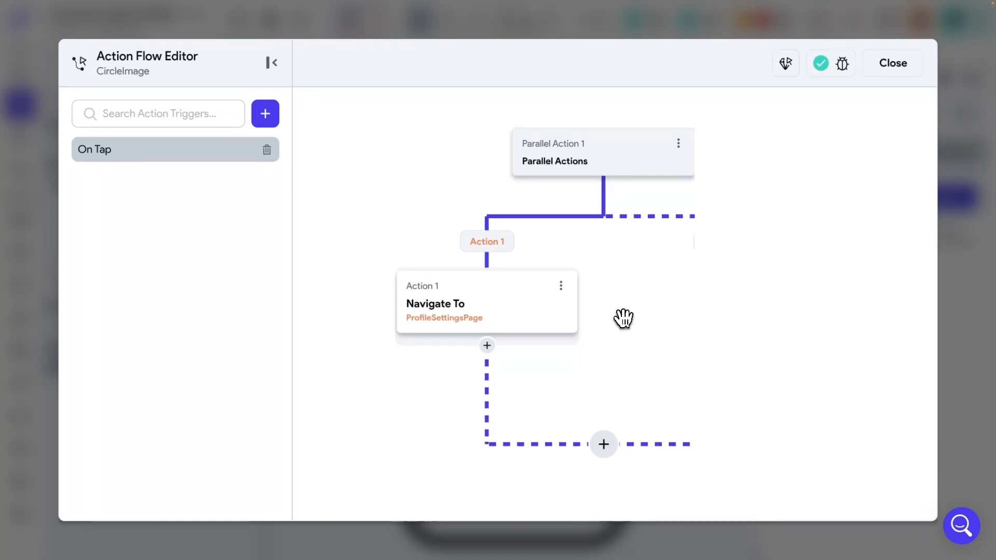
Step: Add a Haptic Feedback action to the second branch of the parallel action
{"action": "left_click", "coordinate": [733, 307]}
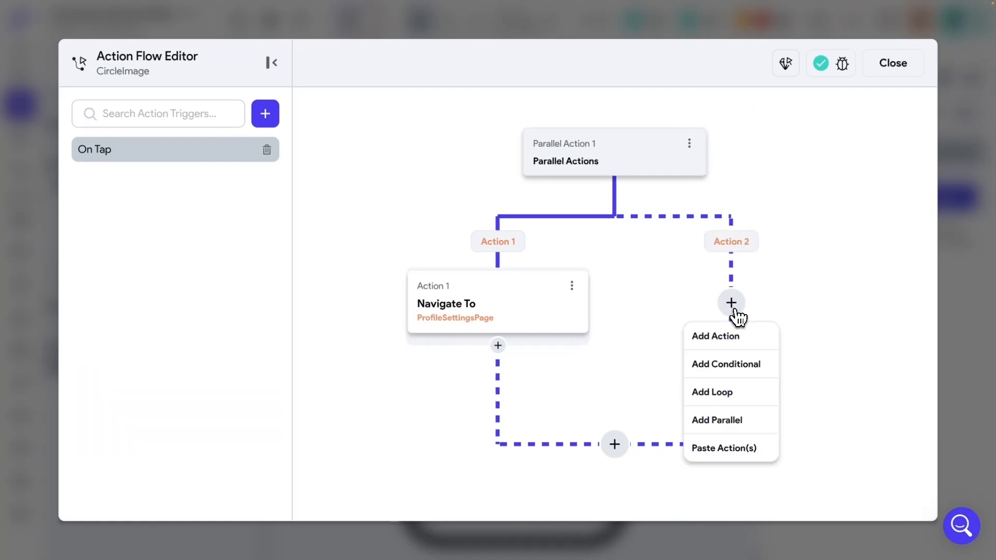
{"action": "left_click", "coordinate": [743, 347]}
{"action": "scroll", "coordinate": [776, 347], "scroll_direction": "down", "scroll_amount": 4}
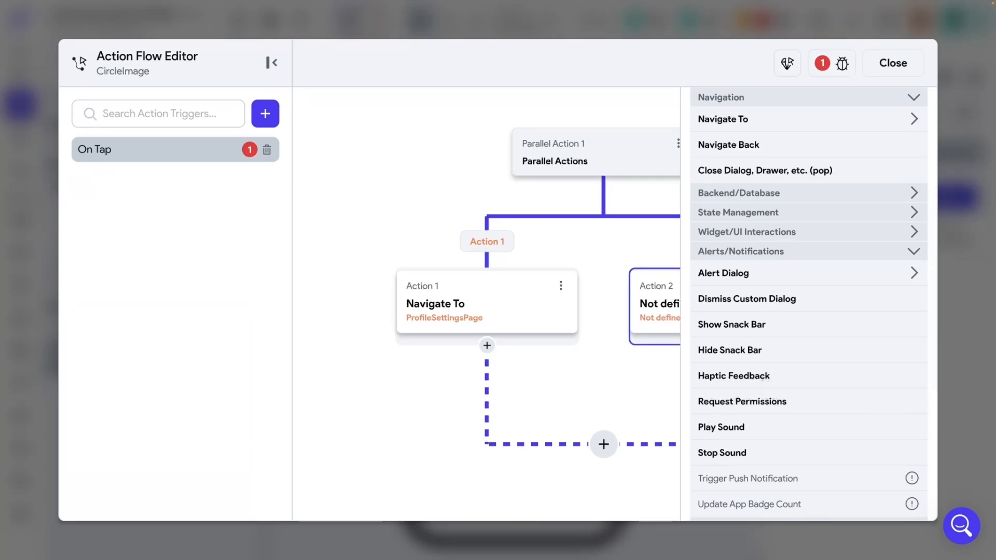
{"action": "left_click", "coordinate": [751, 385]}
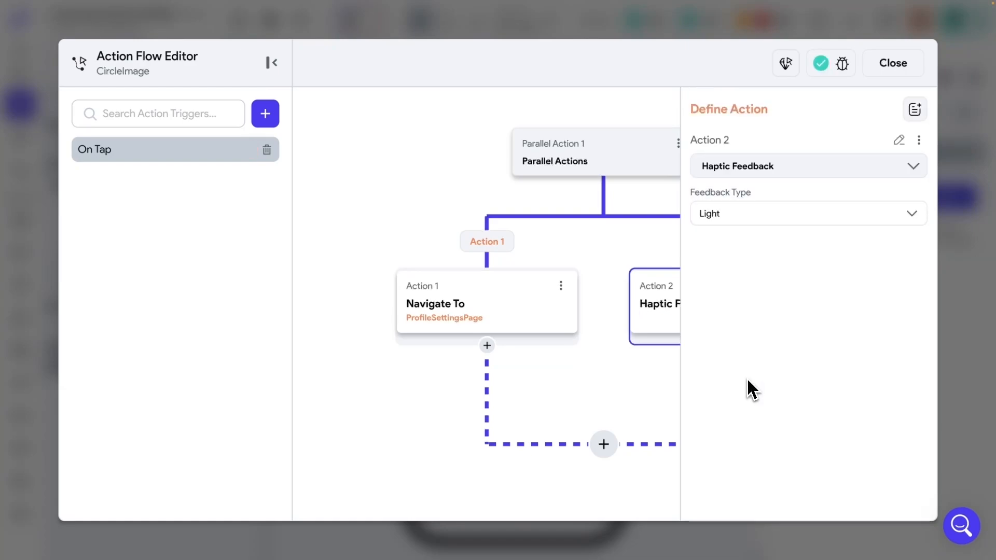
{"action": "left_click_drag", "start_coordinate": [700, 188], "coordinate": [744, 185]}
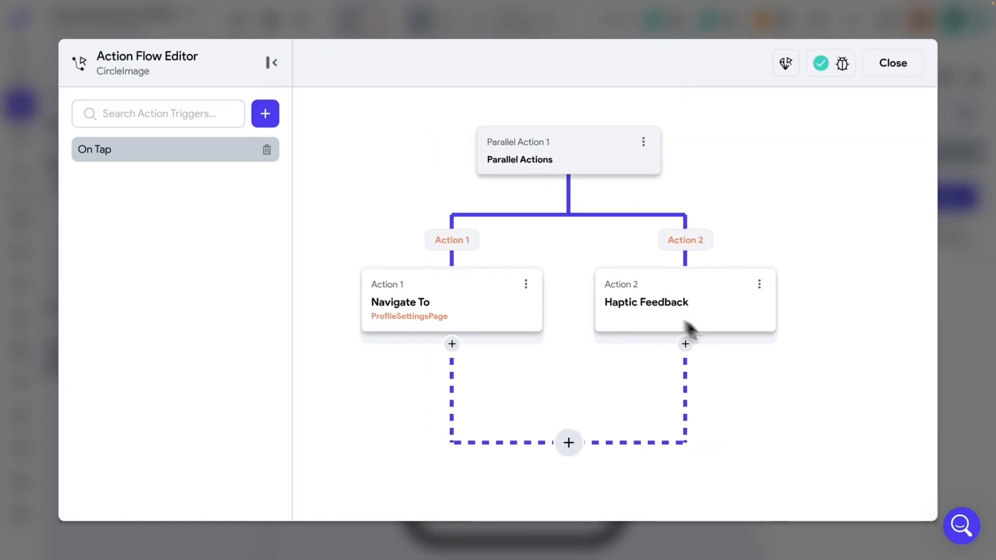
Step: Add a Show Snack Bar action where the two parallel branches rejoin, with the message "Thanks for clicking"
{"action": "left_click", "coordinate": [568, 443]}
{"action": "left_click", "coordinate": [644, 446]}
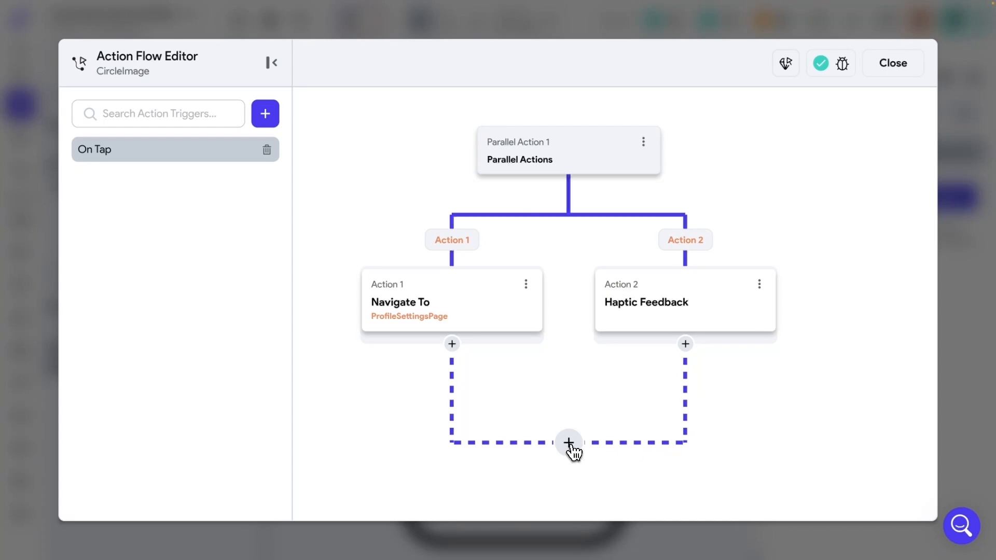
{"action": "left_click", "coordinate": [570, 445]}
{"action": "left_click", "coordinate": [565, 303]}
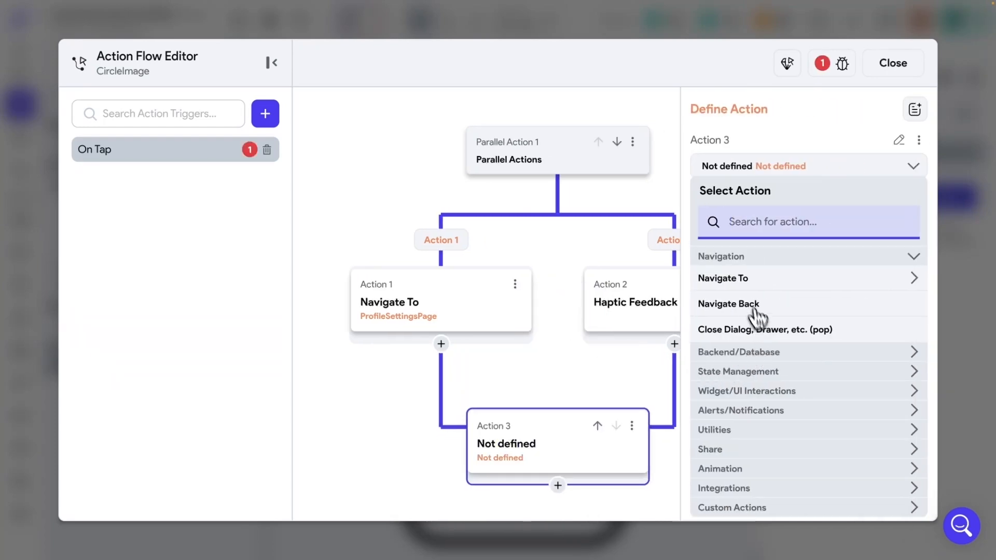
{"action": "left_click", "coordinate": [914, 414]}
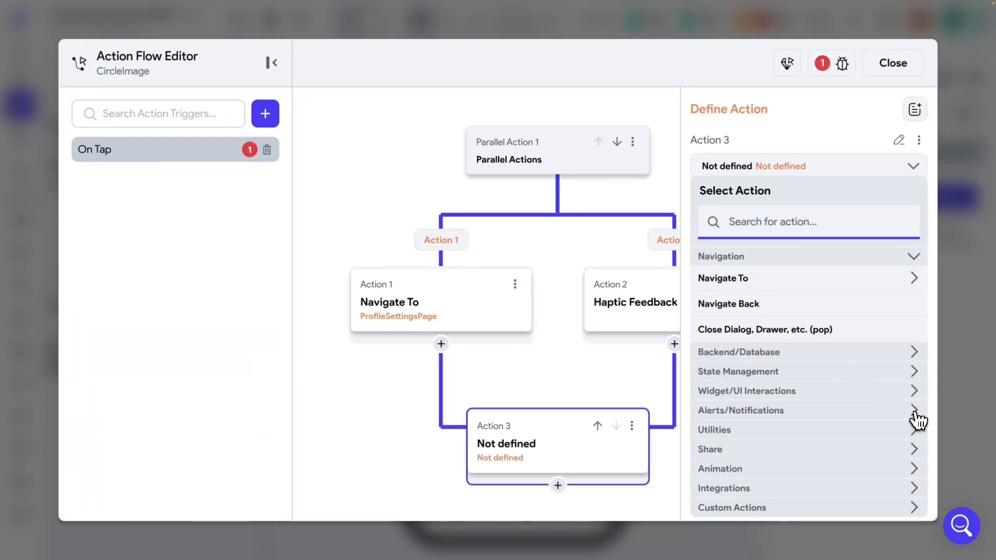
{"action": "scroll", "coordinate": [897, 418], "scroll_direction": "down", "scroll_amount": 2}
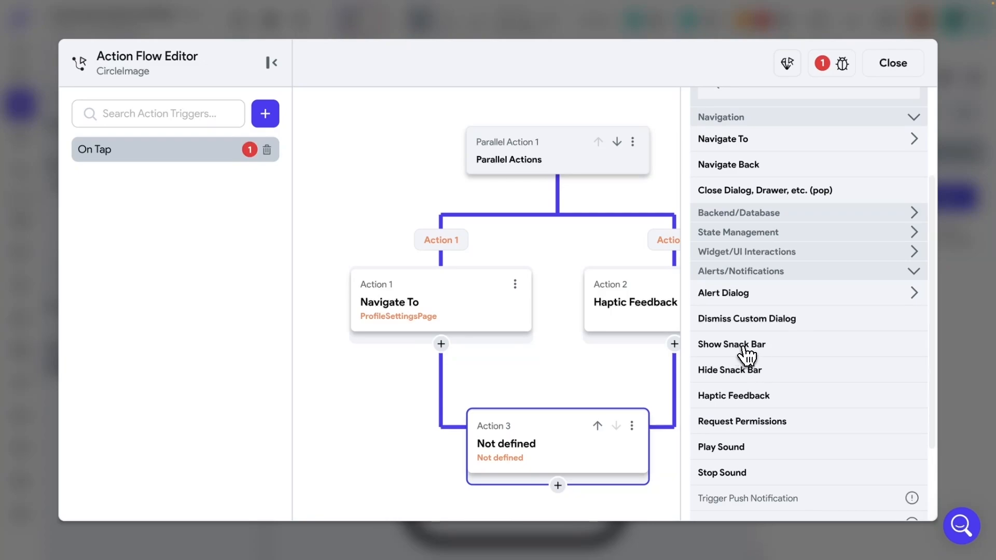
{"action": "left_click", "coordinate": [745, 354]}
{"action": "scroll", "coordinate": [736, 290], "scroll_direction": "up", "scroll_amount": 3}
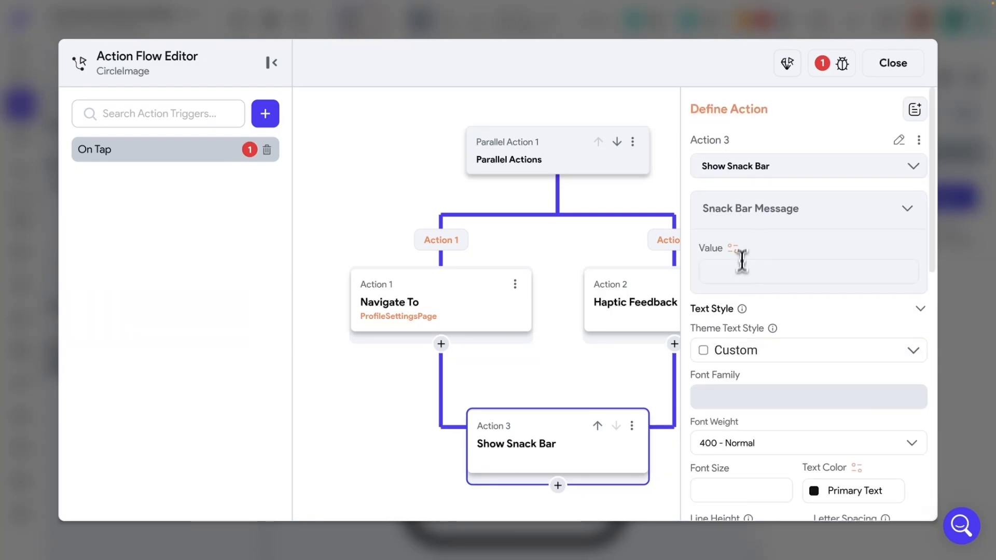
{"action": "type", "text": "Thanks for clicking"}
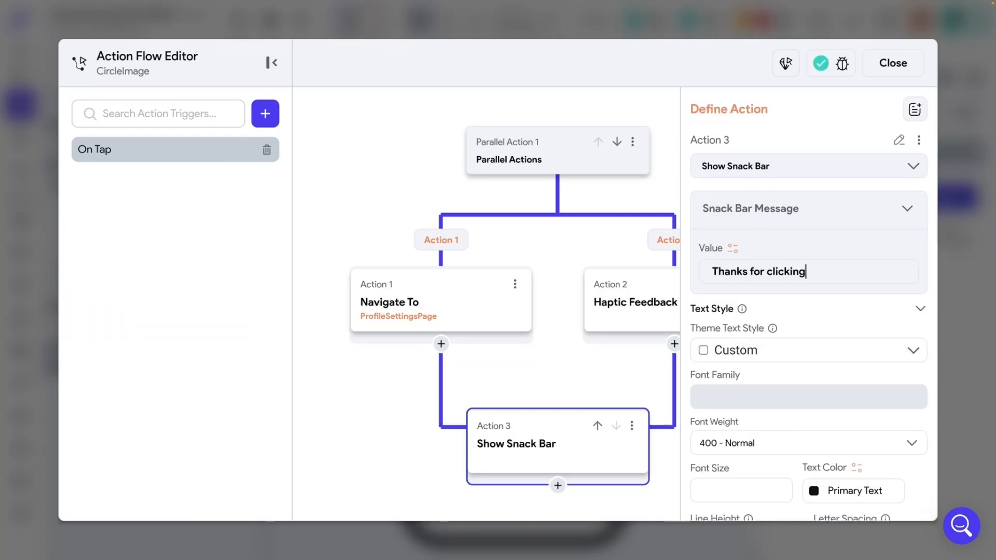
{"action": "left_click", "coordinate": [562, 357]}
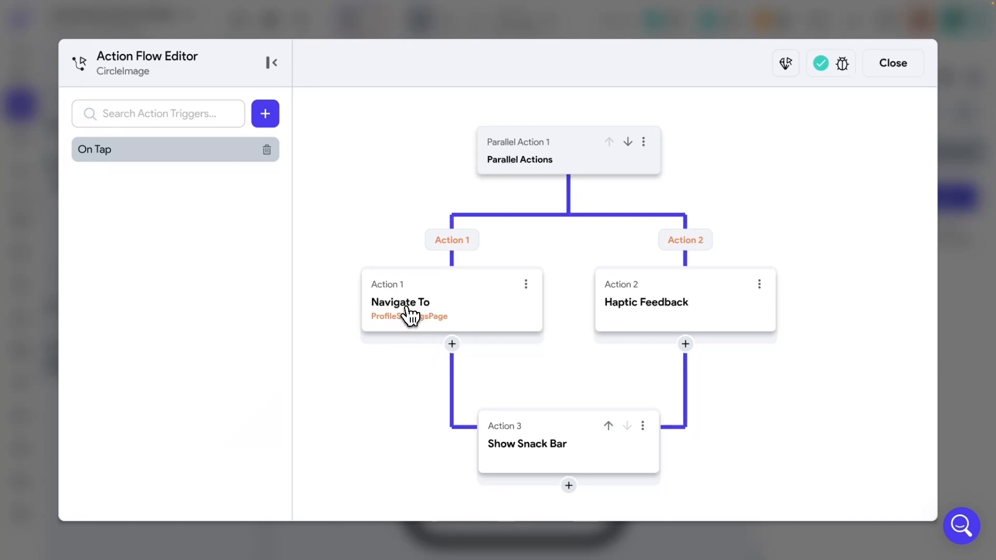
Step: Add a Hide Snack Bar action after the Navigate To action in the first branch and close the CircleImage's action flow
{"action": "left_click", "coordinate": [452, 345]}
{"action": "left_click", "coordinate": [454, 371]}
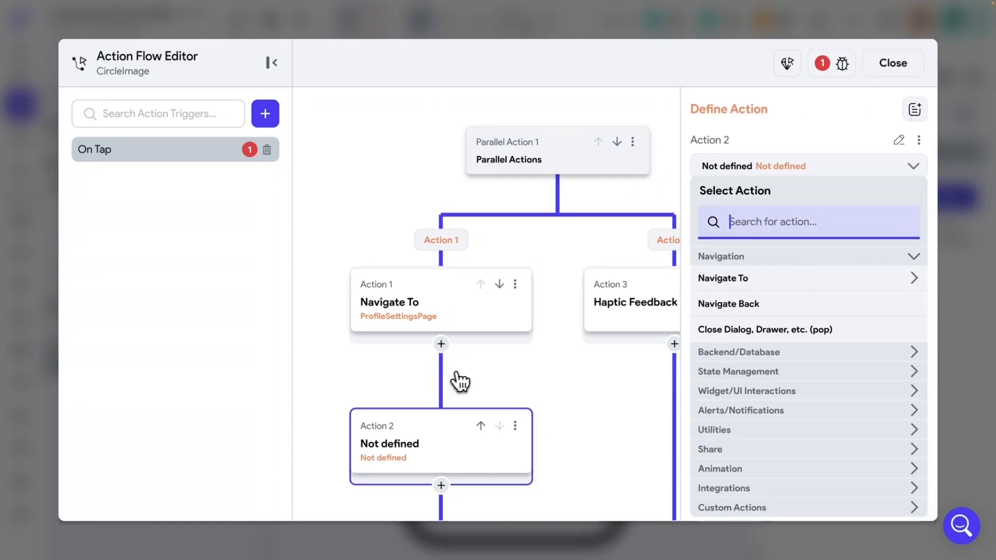
{"action": "left_click", "coordinate": [909, 413]}
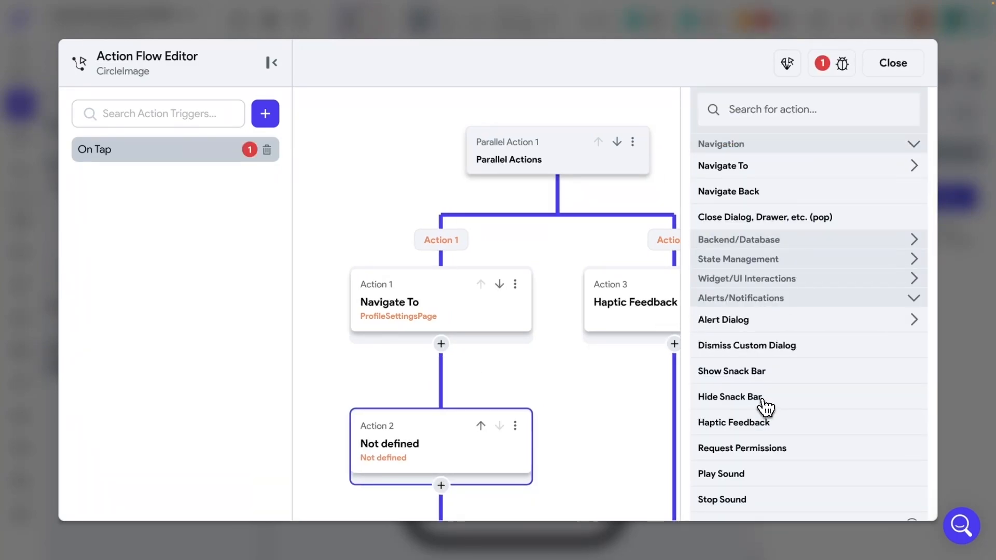
{"action": "left_click", "coordinate": [762, 403]}
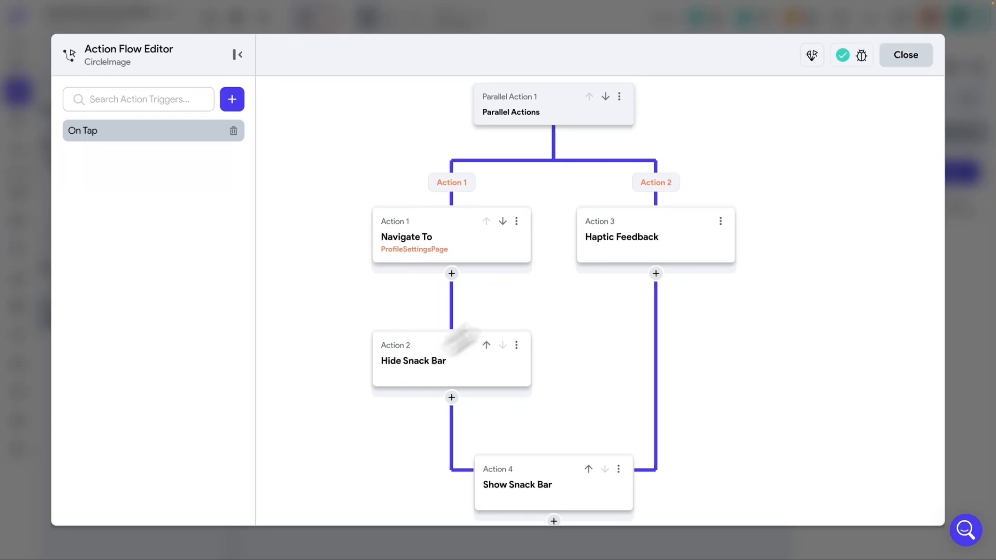
{"action": "left_click", "coordinate": [905, 58]}
Step: Open the action flow of ProductListPage itself and give the page an On Page Load trigger
{"action": "left_click", "coordinate": [729, 222]}
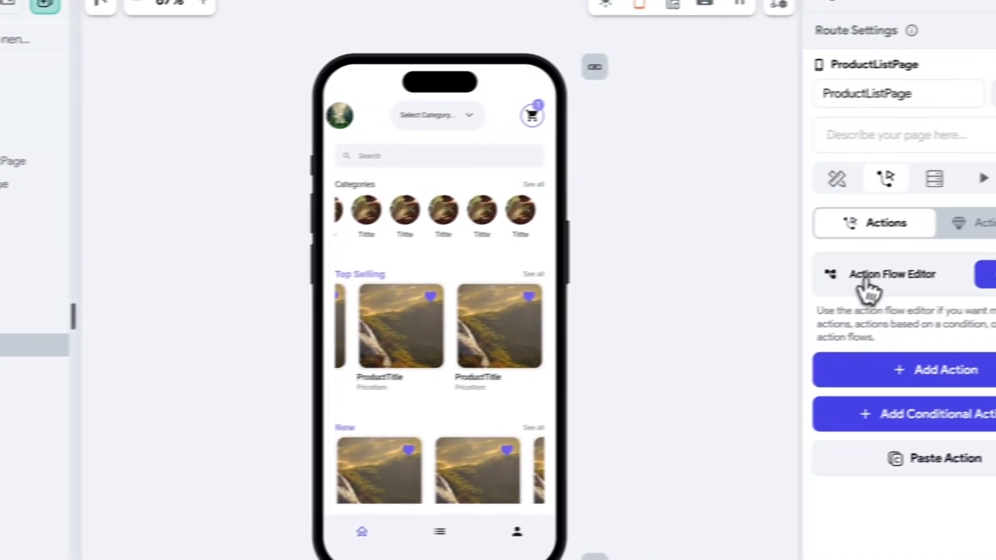
{"action": "left_click", "coordinate": [988, 276]}
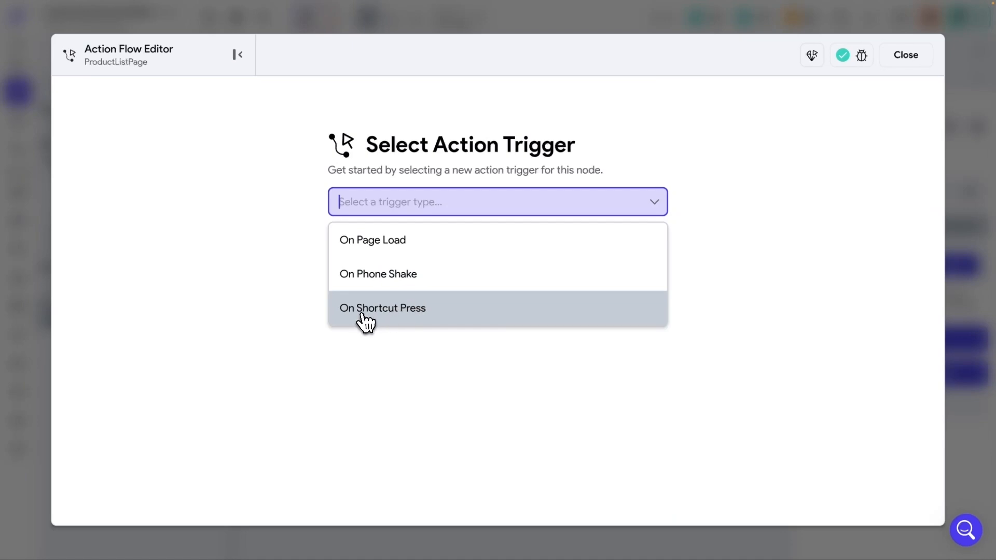
{"action": "left_click", "coordinate": [418, 253]}
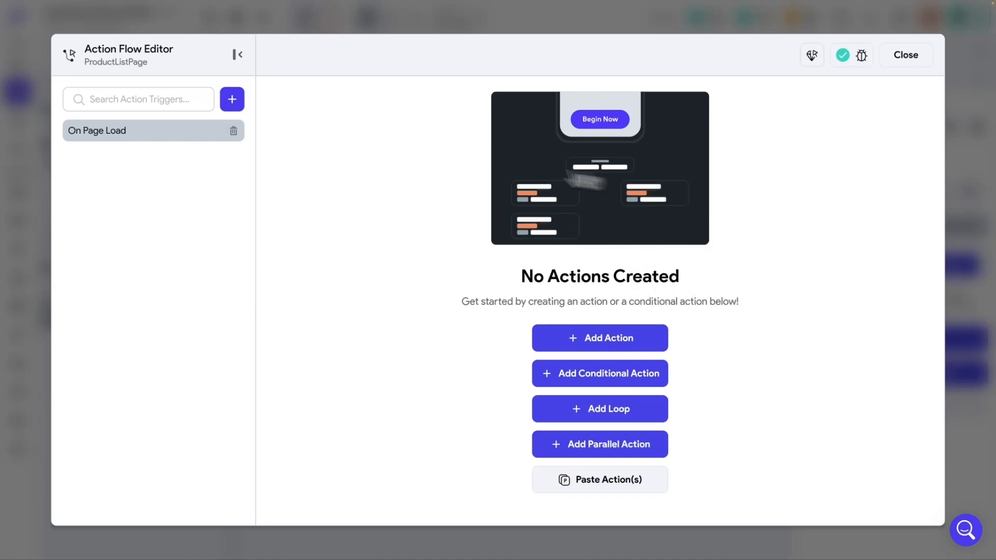
Step: Delete the On Page Load trigger of ProductListPage, reload the test session and try the profile image's tap action
{"action": "left_click", "coordinate": [234, 131]}
{"action": "left_click", "coordinate": [904, 56]}
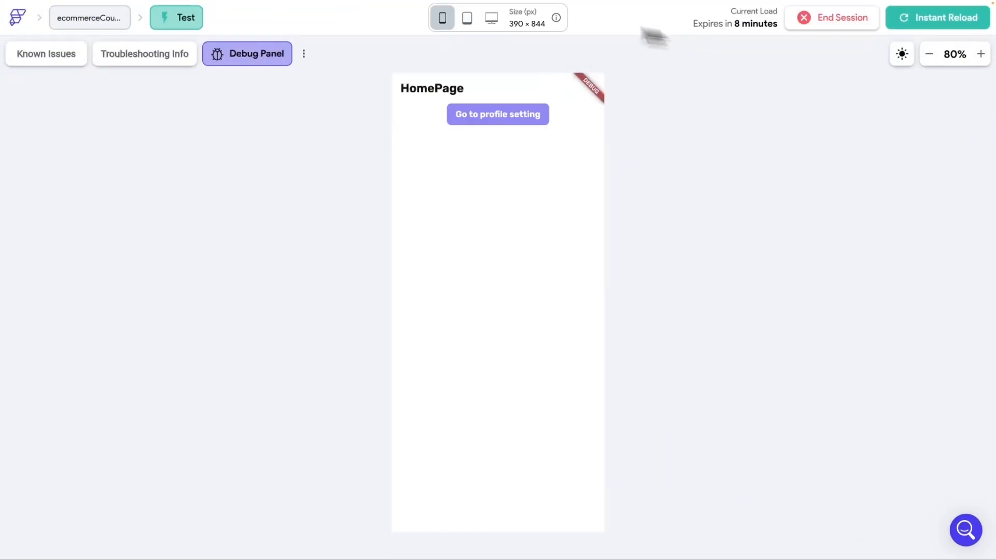
{"action": "left_click", "coordinate": [943, 23]}
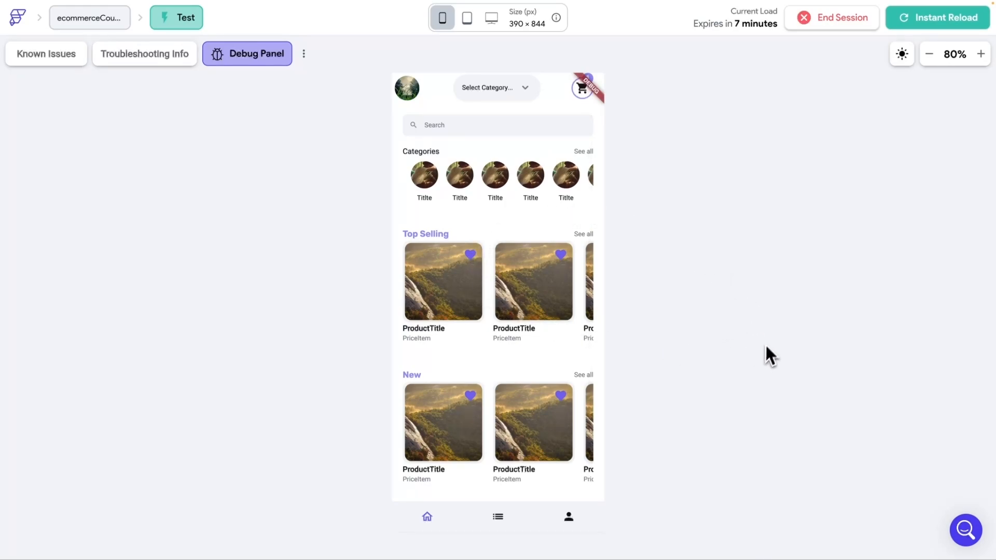
{"action": "left_click", "coordinate": [409, 92]}
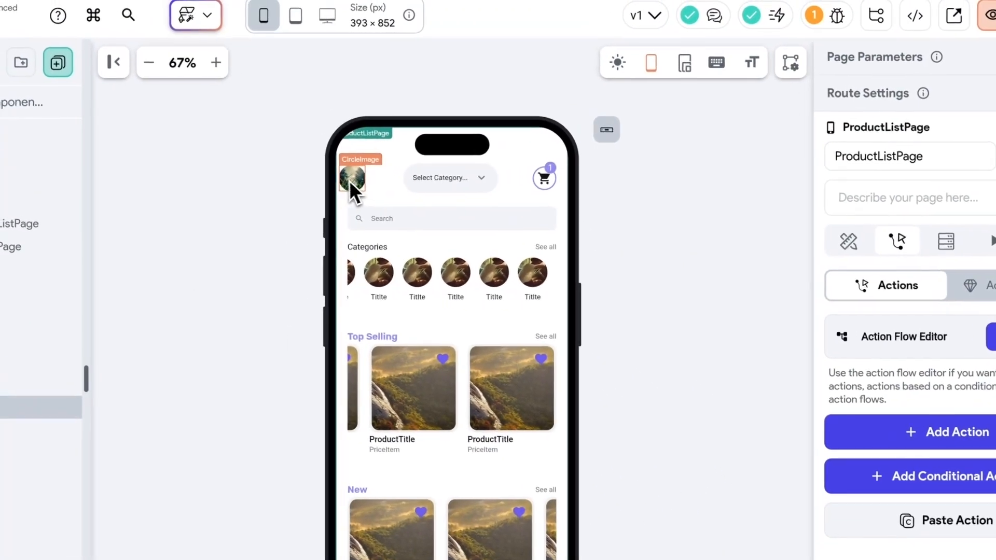
Step: Open the CircleImage's action flow and copy its Hide Snack Bar action into the second parallel branch after Haptic Feedback
{"action": "left_click", "coordinate": [313, 165]}
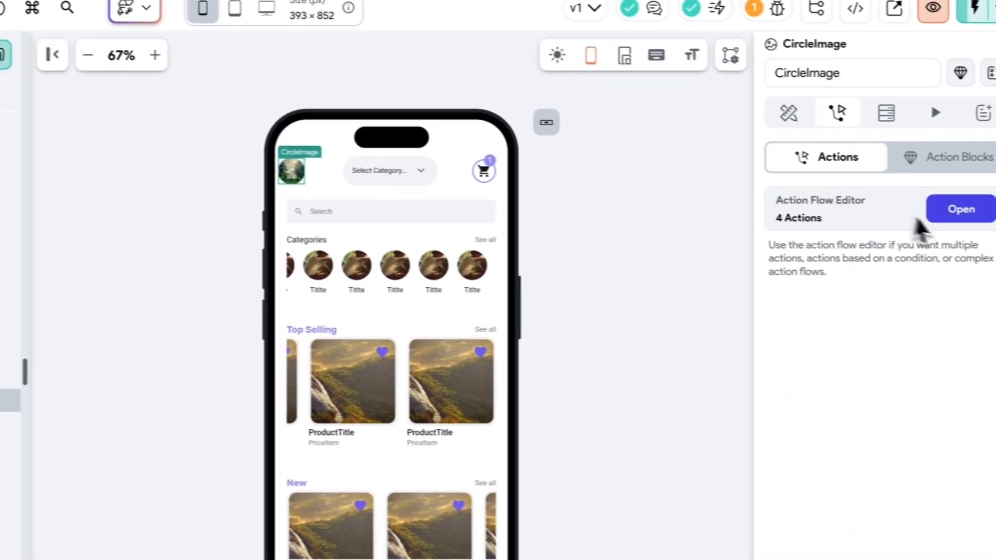
{"action": "left_click", "coordinate": [993, 216]}
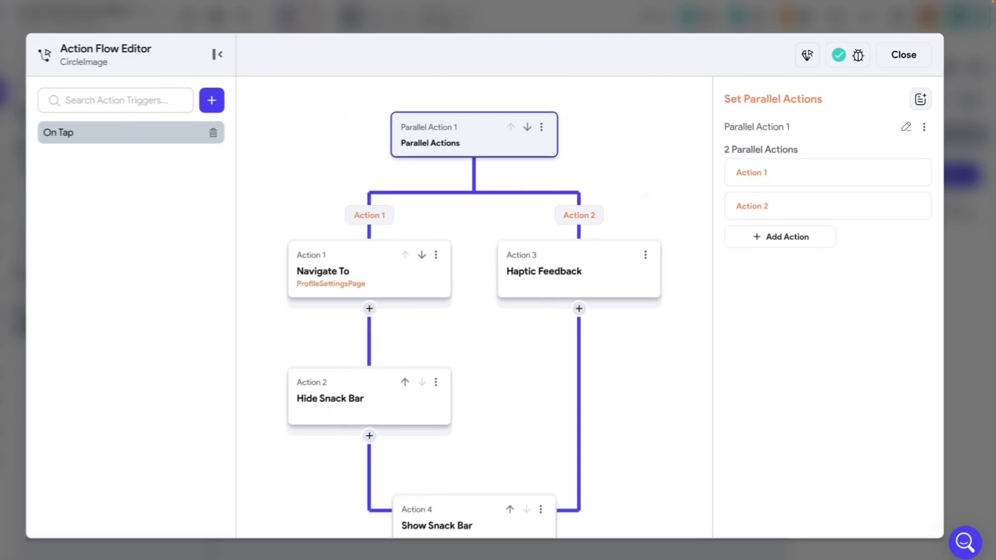
{"action": "scroll", "coordinate": [658, 185], "scroll_direction": "down", "scroll_amount": 1}
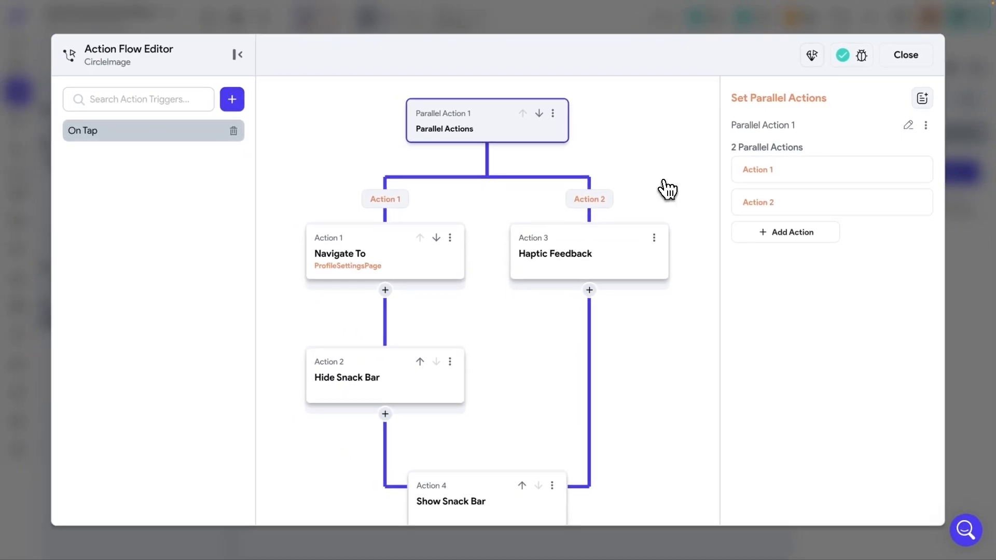
{"action": "scroll", "coordinate": [657, 185], "scroll_direction": "up", "scroll_amount": 1}
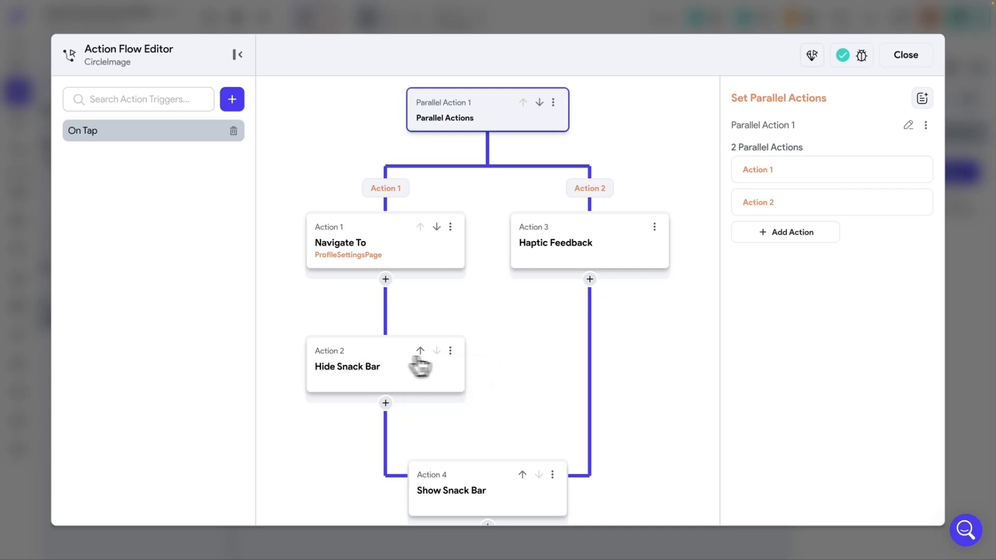
{"action": "left_click", "coordinate": [451, 353]}
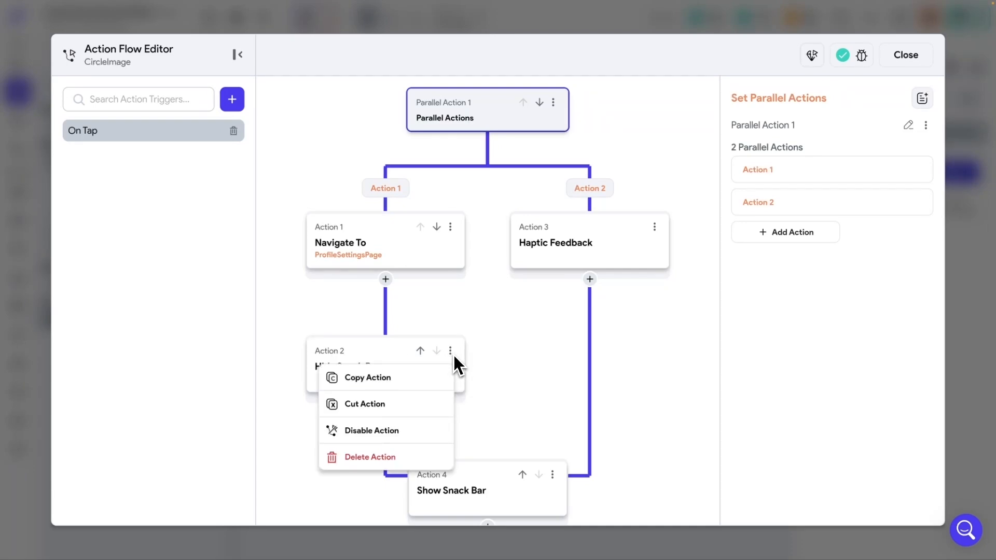
{"action": "left_click", "coordinate": [378, 385]}
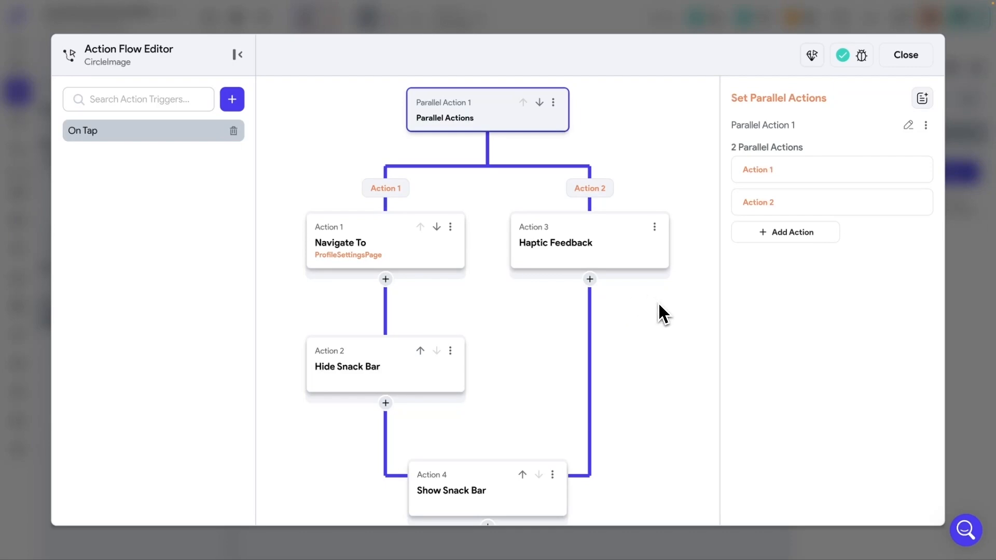
{"action": "left_click", "coordinate": [590, 279]}
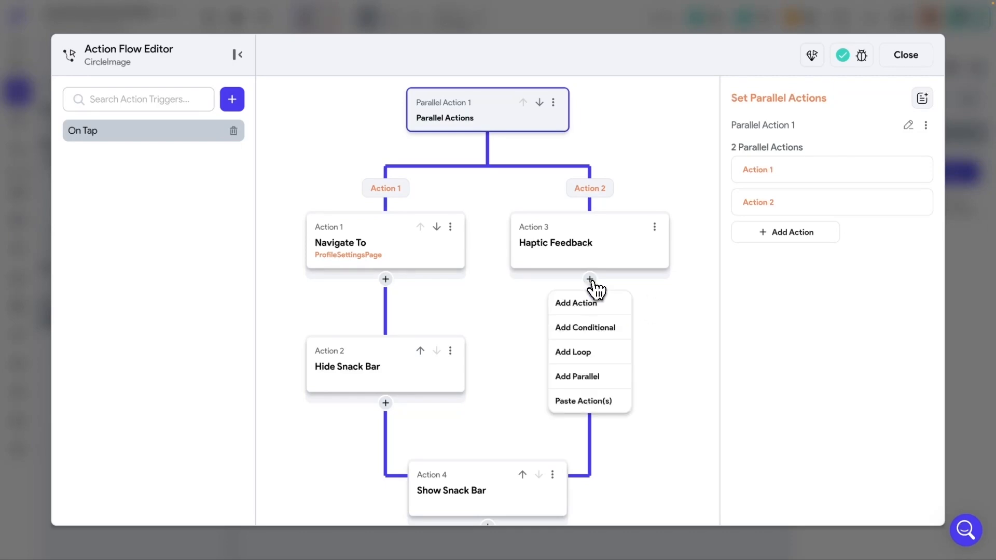
{"action": "left_click", "coordinate": [588, 404]}
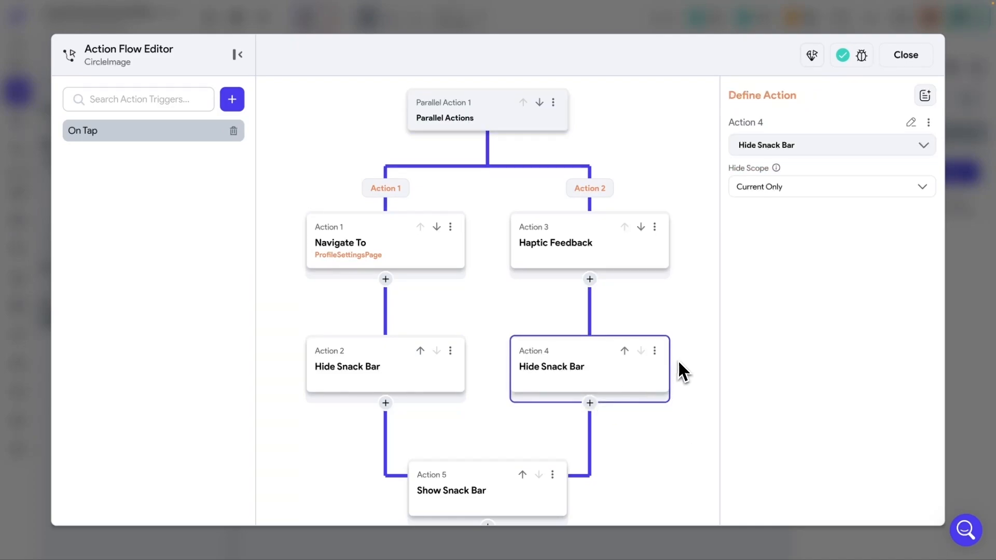
Step: Disable the Hide Snack Bar action in the second parallel branch
{"action": "left_click", "coordinate": [654, 351]}
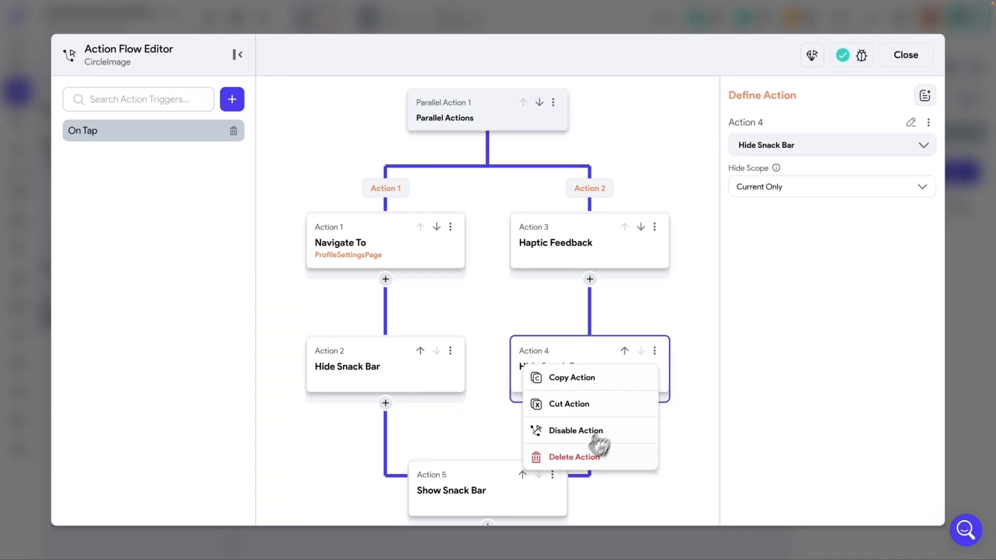
{"action": "left_click", "coordinate": [578, 429]}
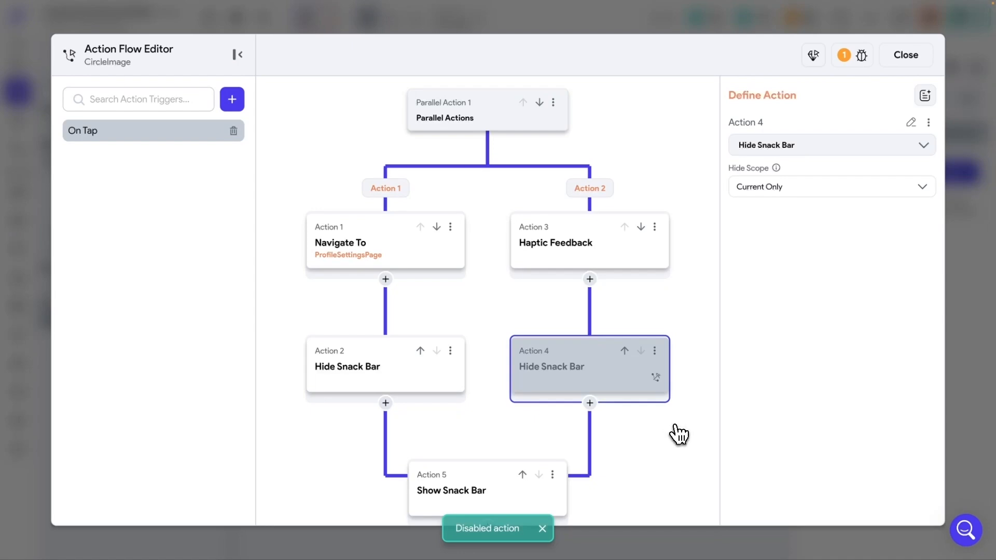
{"action": "left_click", "coordinate": [490, 331]}
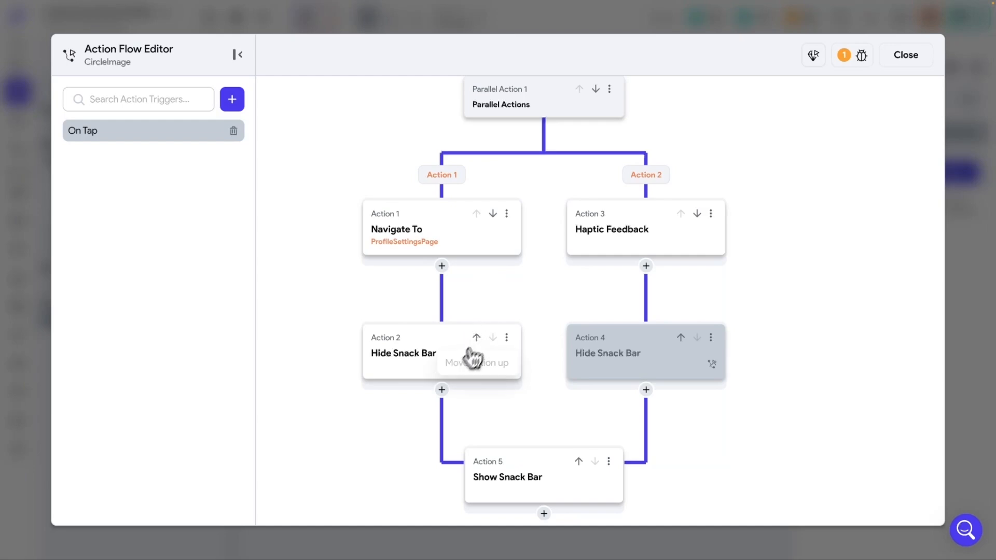
Step: Add a Navigate Back action after Hide Snack Bar in the first parallel branch
{"action": "left_click", "coordinate": [441, 395]}
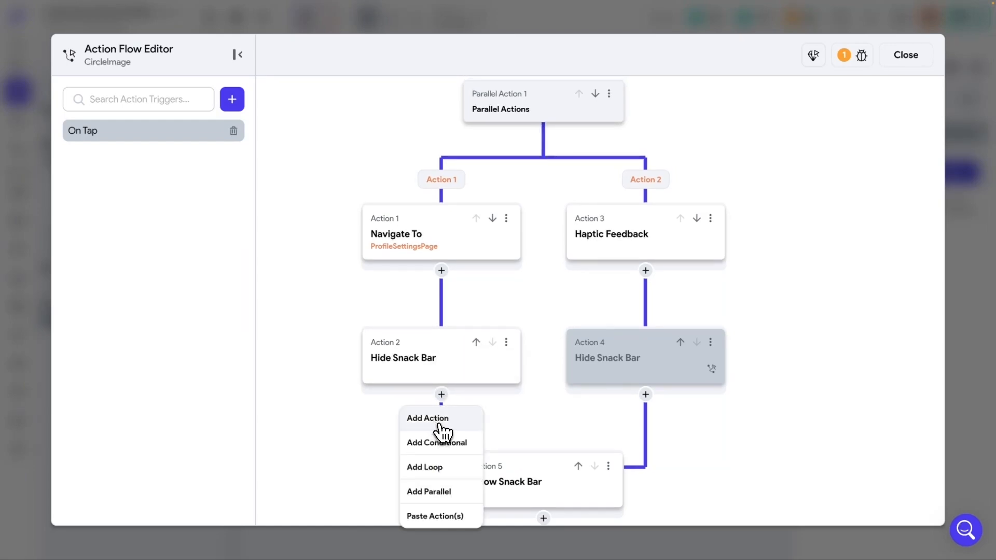
{"action": "left_click", "coordinate": [442, 418]}
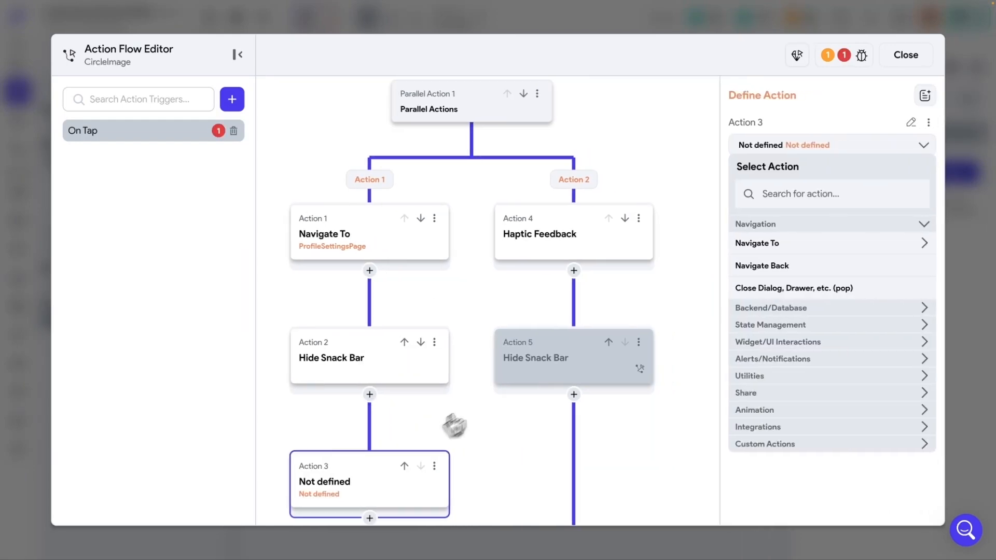
{"action": "left_click", "coordinate": [773, 268]}
{"action": "left_click", "coordinate": [721, 228]}
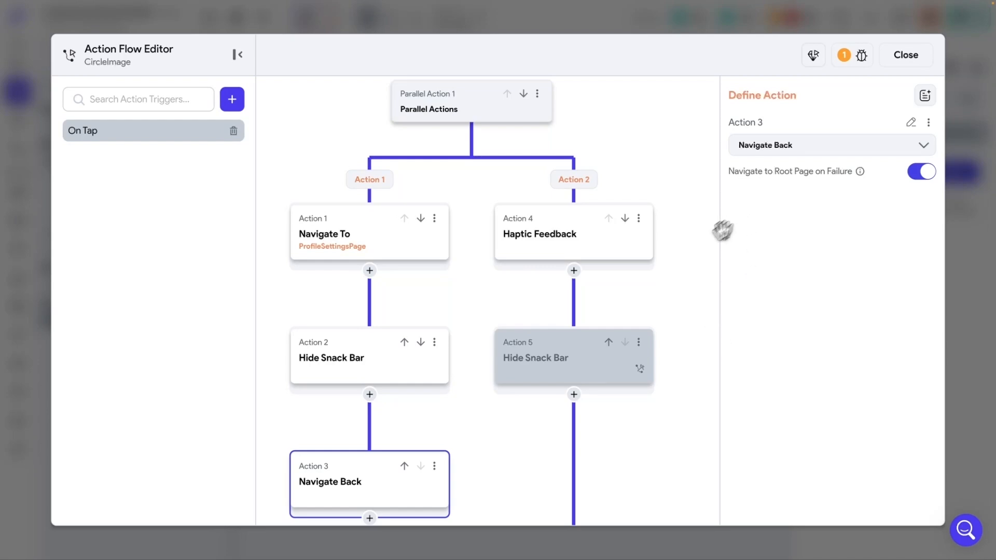
Step: Reorder the first branch so that Navigate Back comes before Hide Snack Bar
{"action": "scroll", "coordinate": [734, 305], "scroll_direction": "down", "scroll_amount": 1}
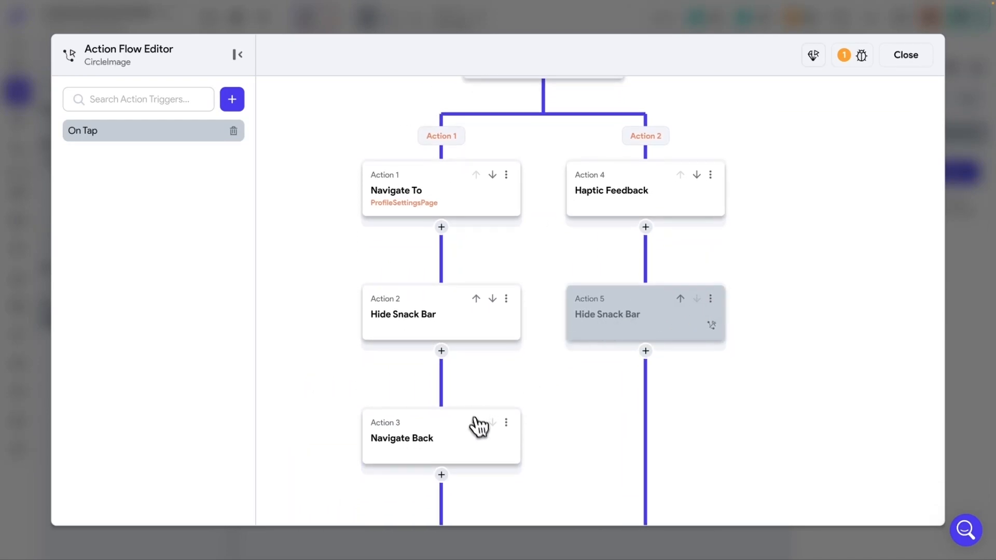
{"action": "left_click", "coordinate": [476, 422]}
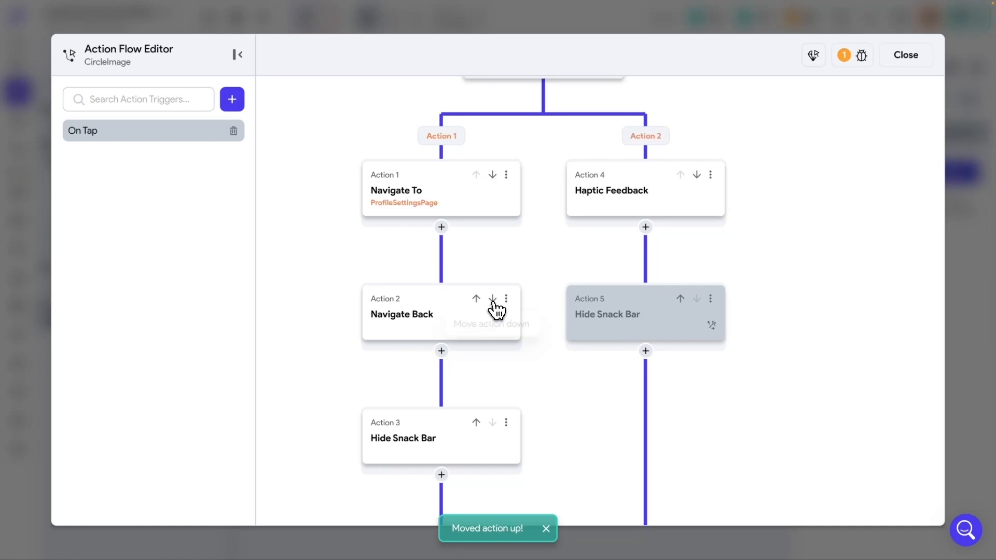
{"action": "left_click", "coordinate": [492, 298]}
{"action": "left_click", "coordinate": [477, 424]}
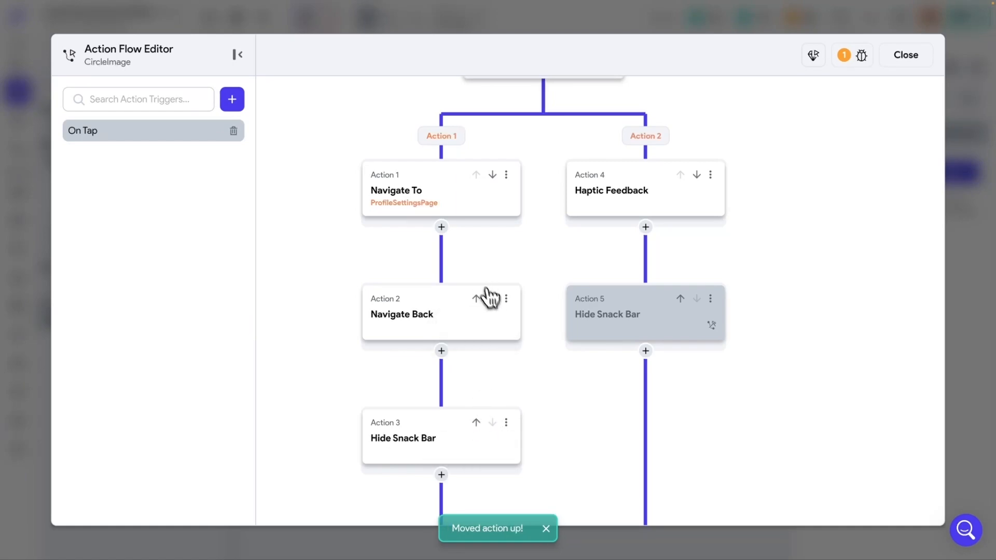
Step: Cut the Navigate Back action out of the first parallel branch
{"action": "left_click", "coordinate": [505, 300]}
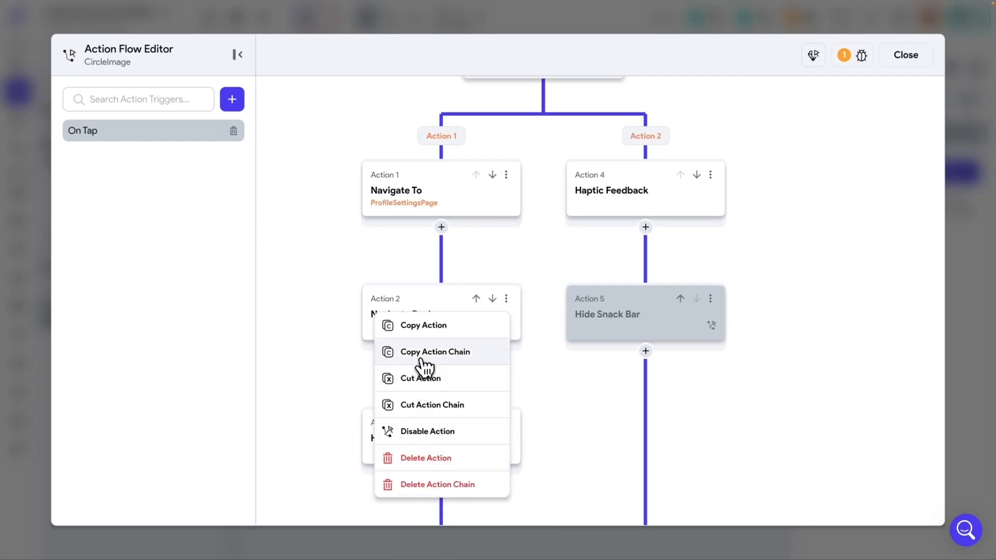
{"action": "left_click", "coordinate": [433, 386]}
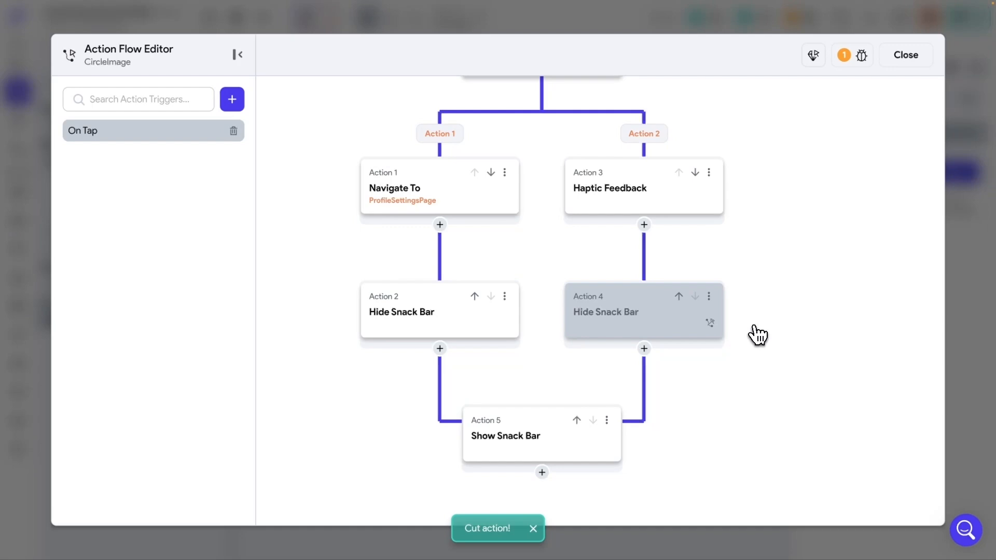
{"action": "scroll", "coordinate": [760, 333], "scroll_direction": "up", "scroll_amount": 1}
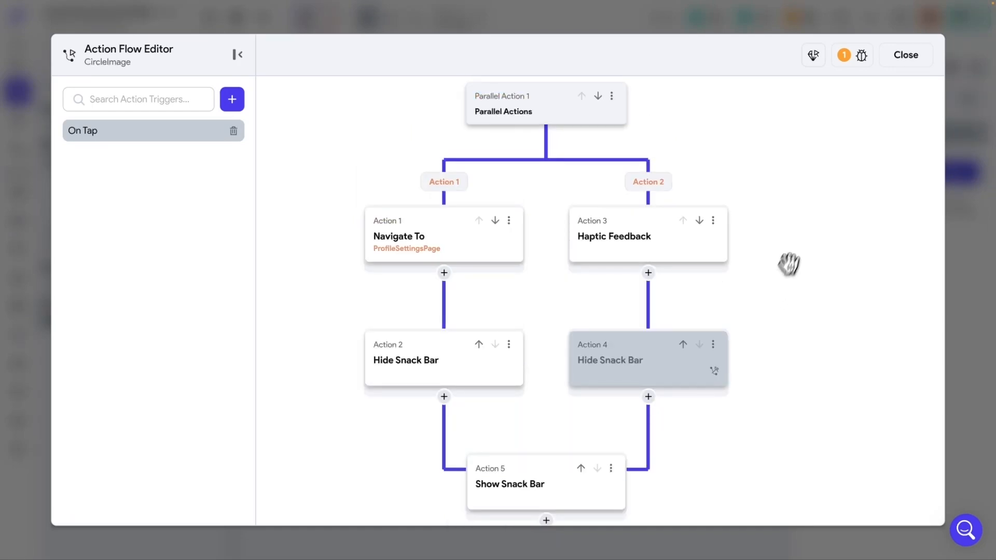
Step: Leave the CircleImage's action flow and open the one for the Addresses row's arrow button on ProfileSettingsPage
{"action": "left_click", "coordinate": [905, 57]}
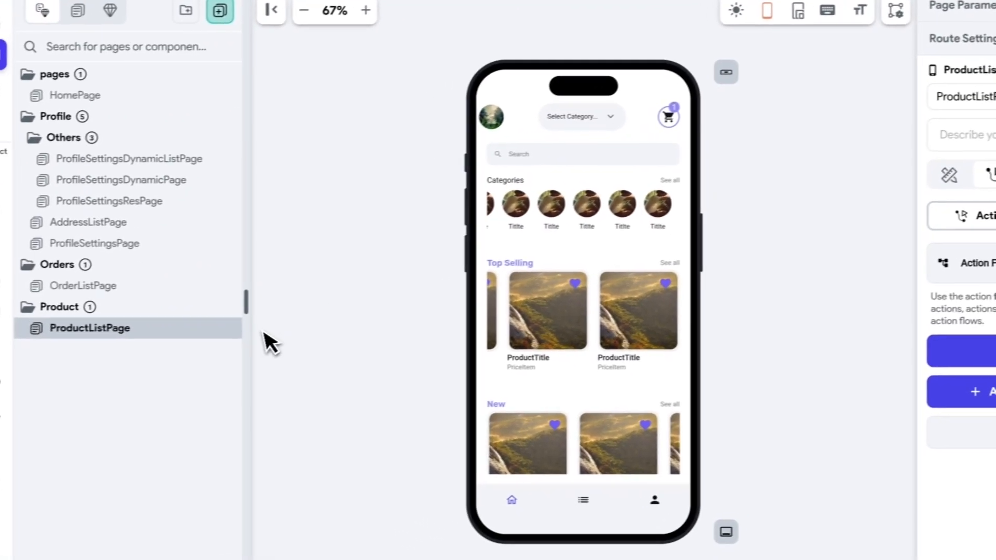
{"action": "left_click", "coordinate": [122, 249]}
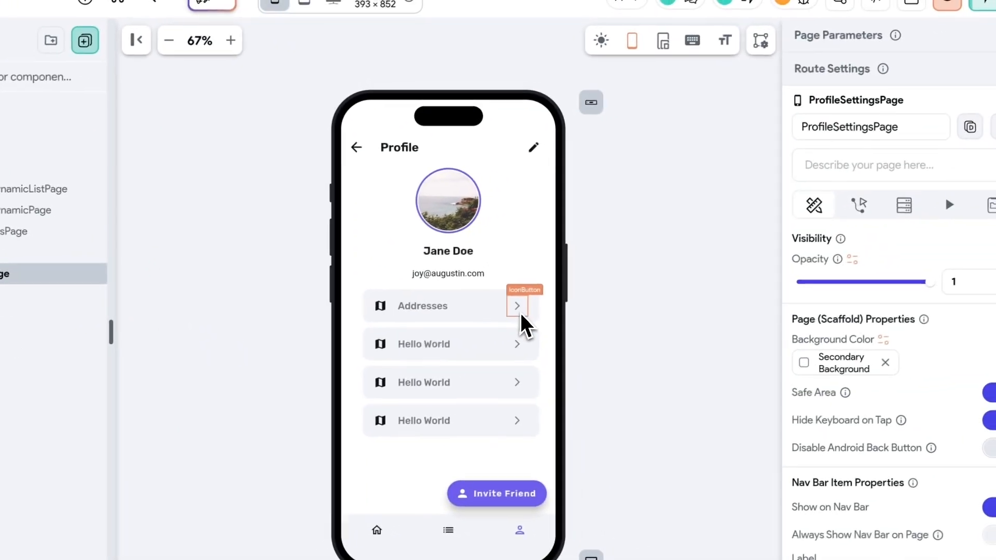
{"action": "left_click", "coordinate": [521, 312]}
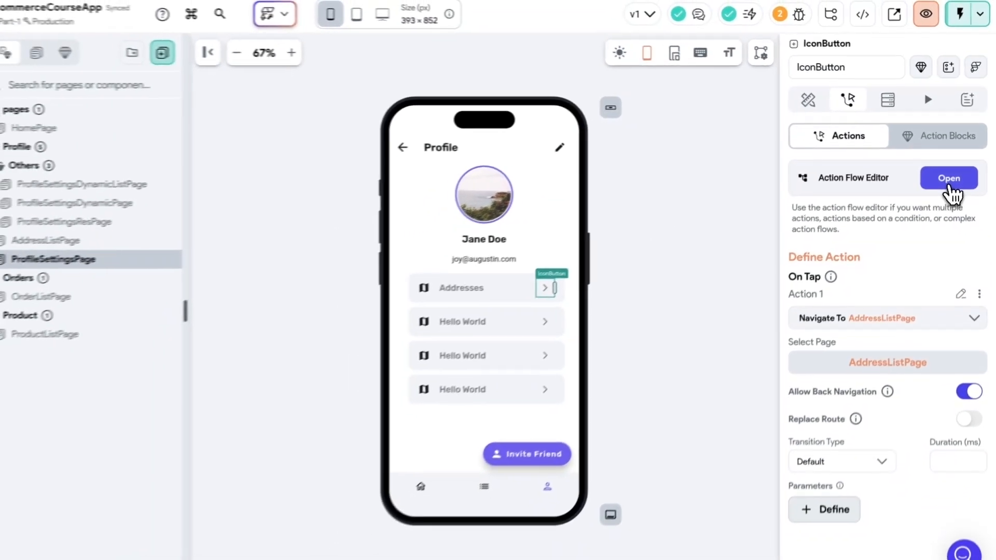
{"action": "left_click", "coordinate": [962, 187]}
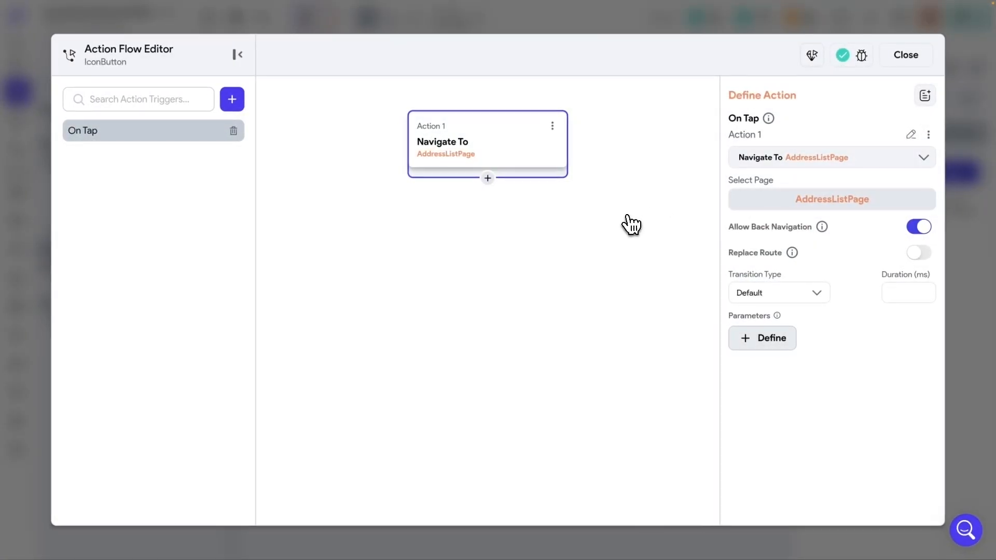
{"action": "left_click", "coordinate": [622, 196]}
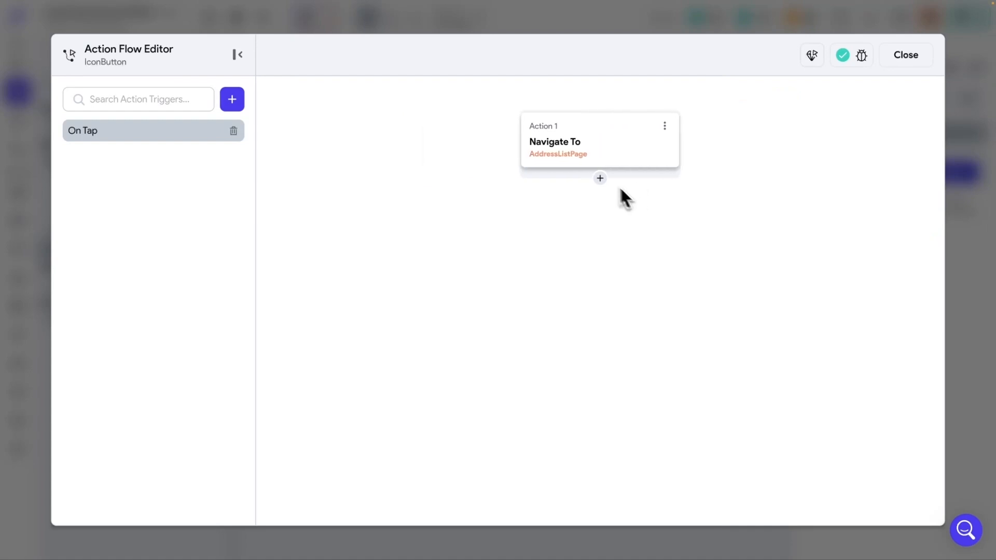
Step: Save the documentation "I am documenting this action." on the Navigate To AddressListPage action and close the action flow
{"action": "left_click", "coordinate": [645, 150]}
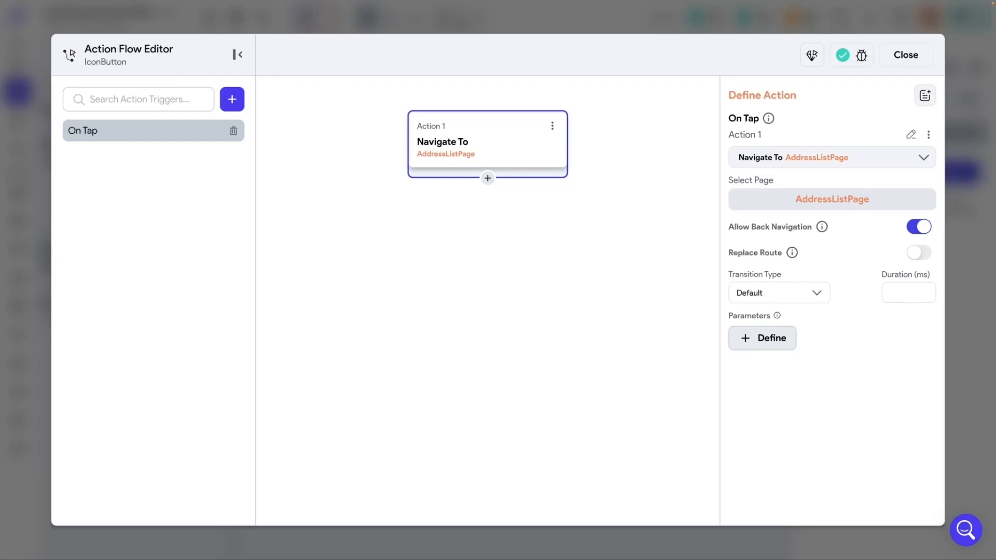
{"action": "left_click", "coordinate": [926, 96]}
{"action": "left_click", "coordinate": [656, 166]}
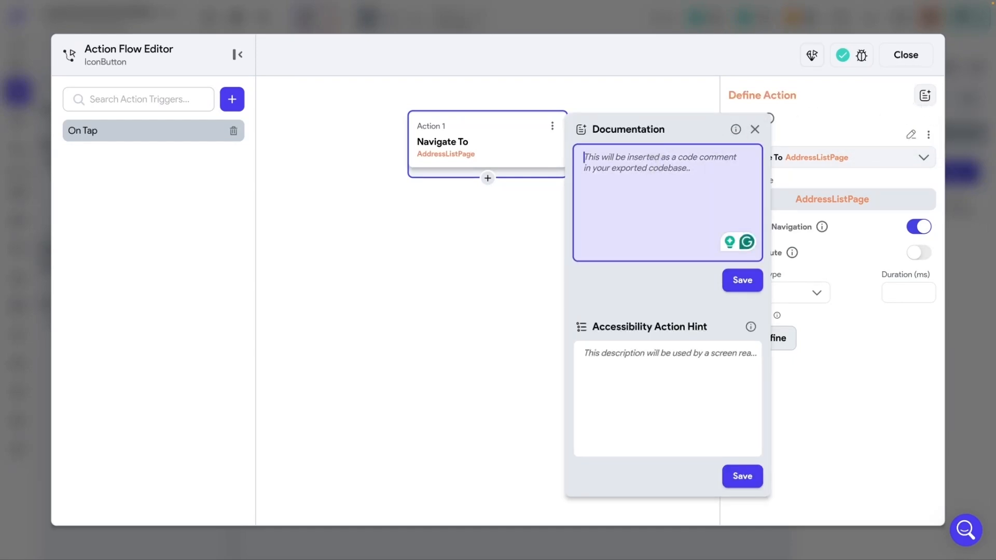
{"action": "type", "text": "I am documenting this action."}
{"action": "left_click", "coordinate": [742, 280]}
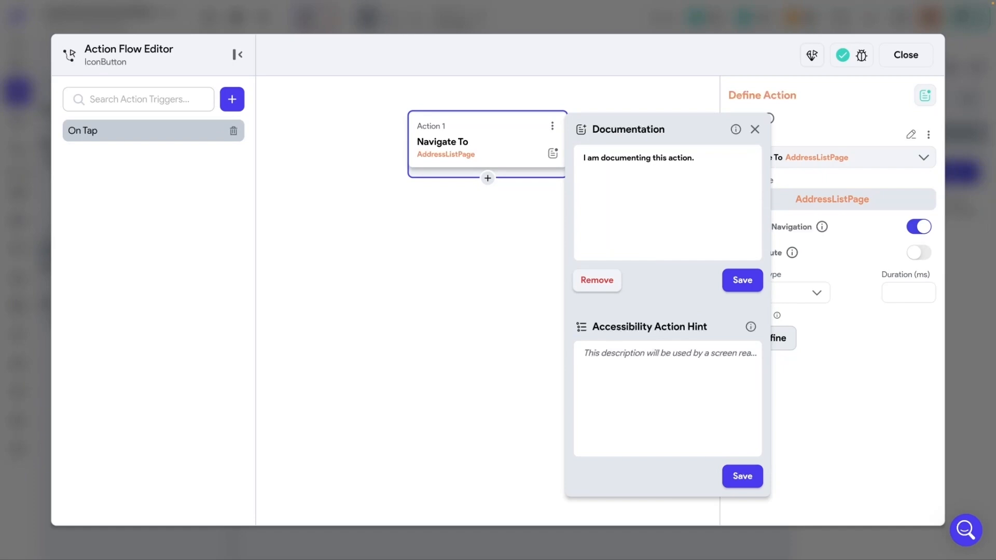
{"action": "left_click", "coordinate": [905, 55]}
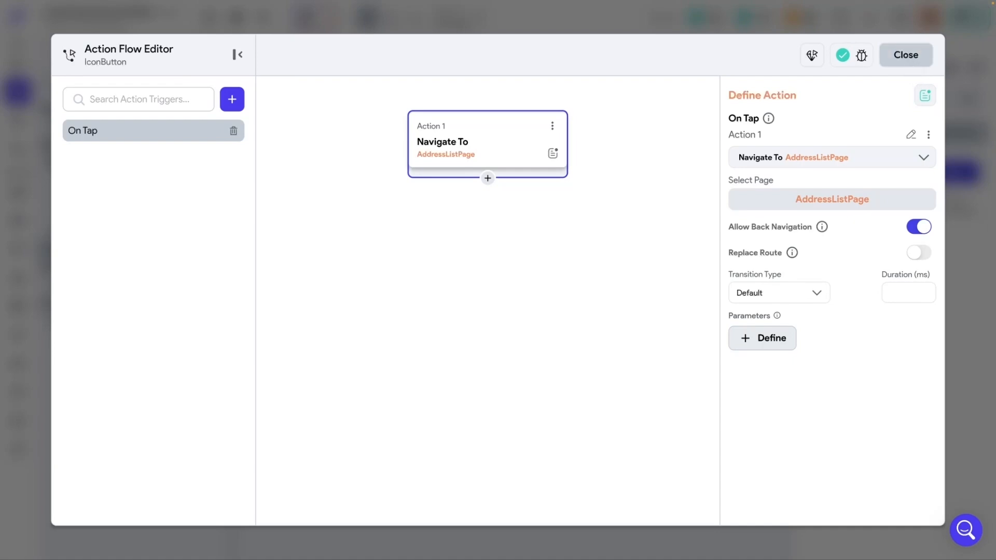
{"action": "left_click", "coordinate": [907, 58]}
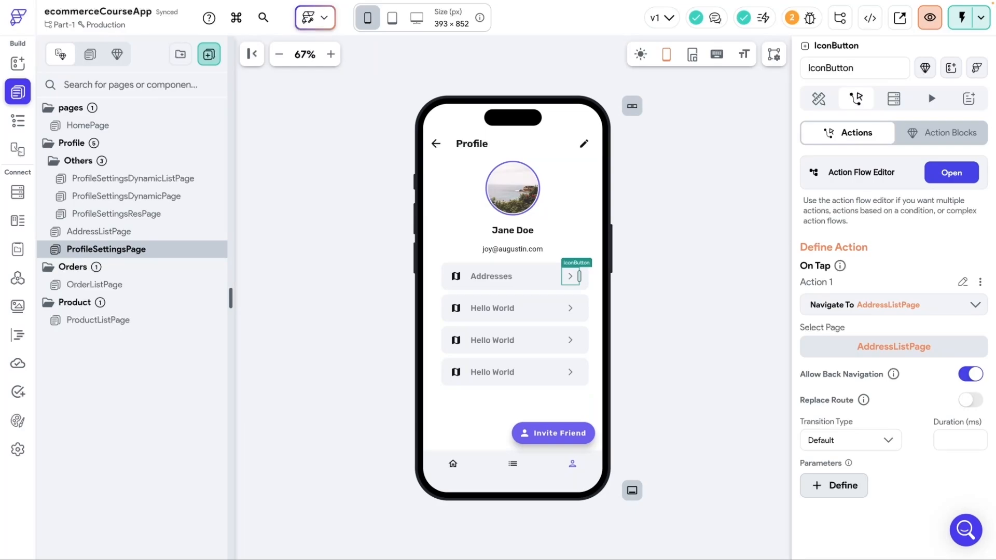
{"action": "scroll", "coordinate": [891, 308], "scroll_direction": "down", "scroll_amount": 1}
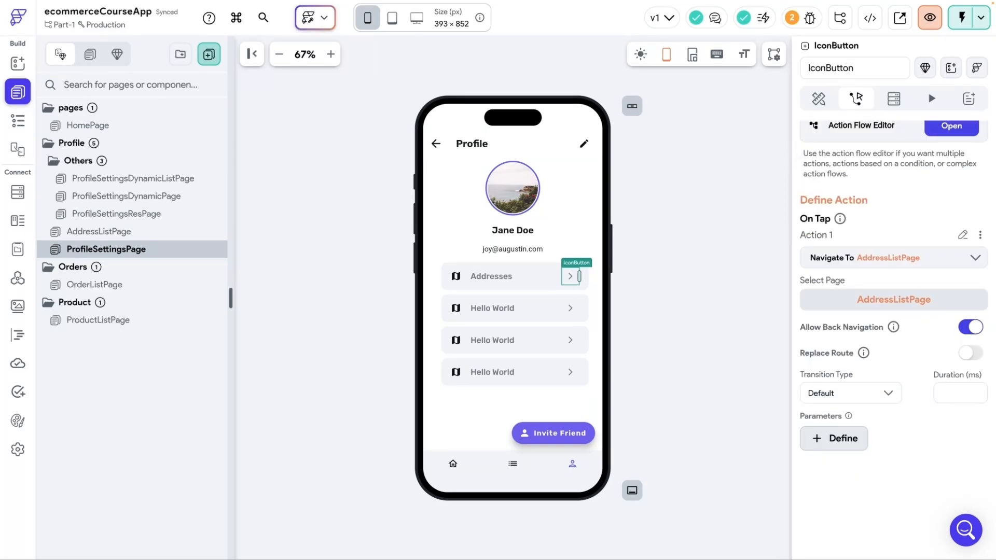
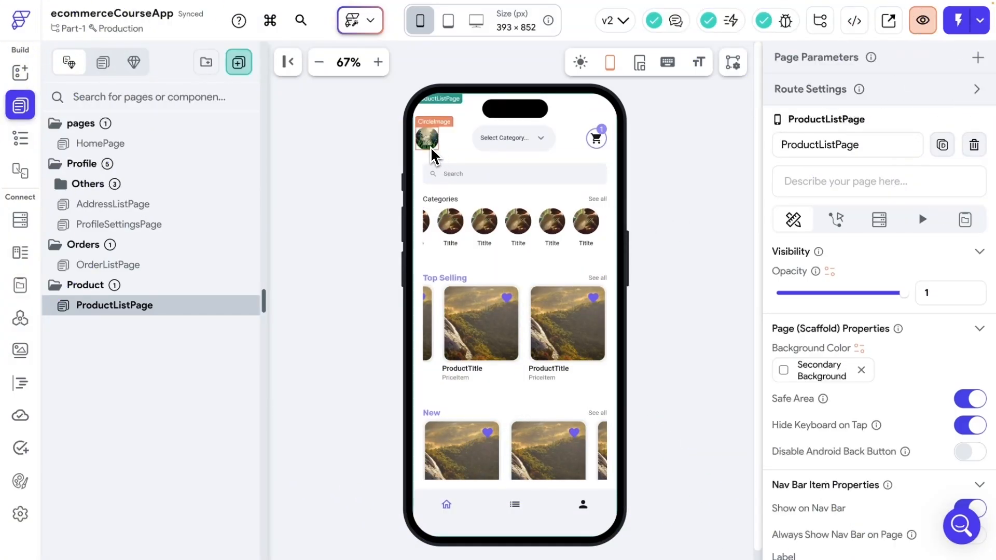
Step: Review the parallel actions in the action flow of the CircleImage on ProductListPage, then close the flow
{"action": "left_click", "coordinate": [429, 141]}
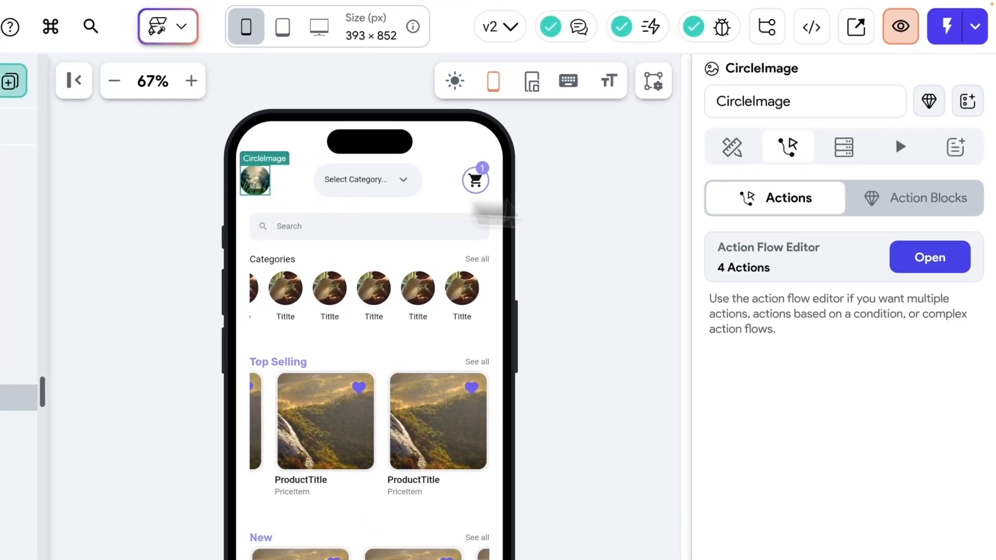
{"action": "left_click", "coordinate": [907, 263]}
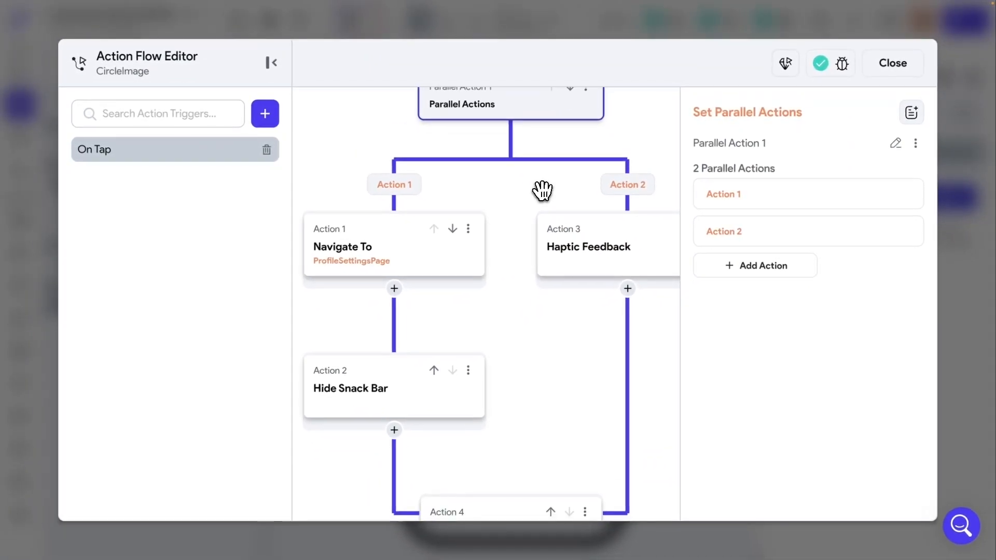
{"action": "mouse_move", "coordinate": [542, 190]}
{"action": "left_mouse_down"}
{"action": "mouse_move", "coordinate": [513, 180]}
{"action": "mouse_move", "coordinate": [540, 185]}
{"action": "mouse_move", "coordinate": [536, 195]}
{"action": "left_mouse_up"}
{"action": "left_click", "coordinate": [894, 65]}
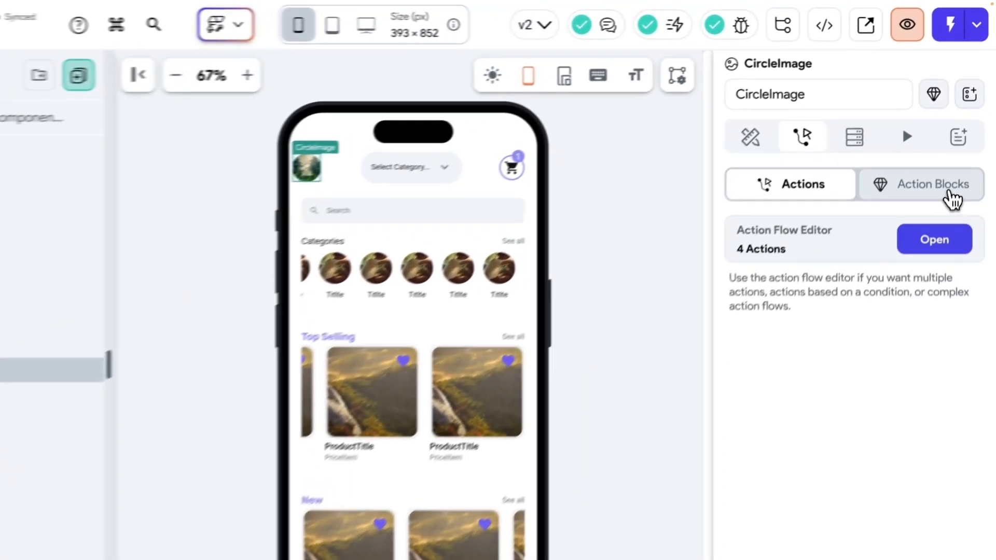
Step: Check the scope options for the CircleImage's action blocks and choose App Level
{"action": "left_click", "coordinate": [956, 158]}
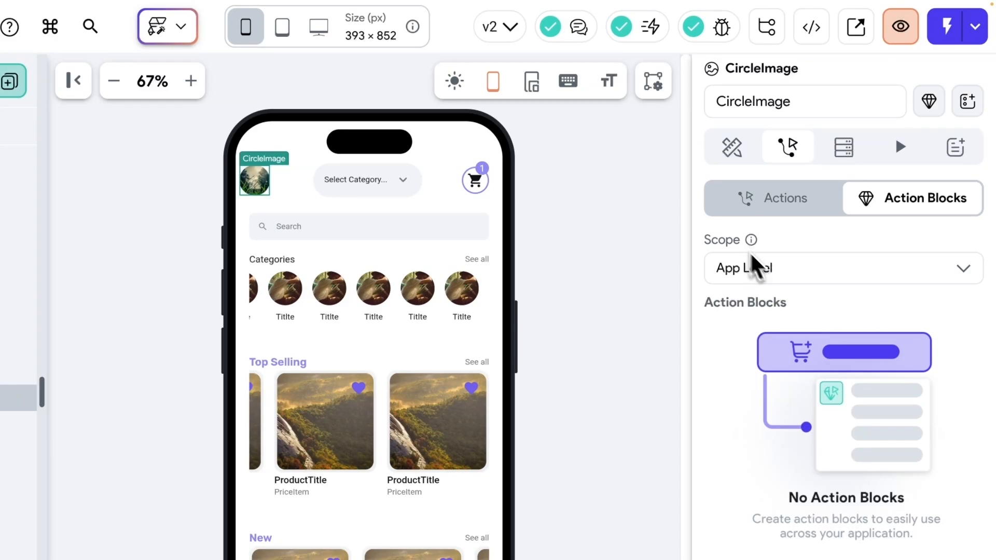
{"action": "left_click", "coordinate": [967, 277]}
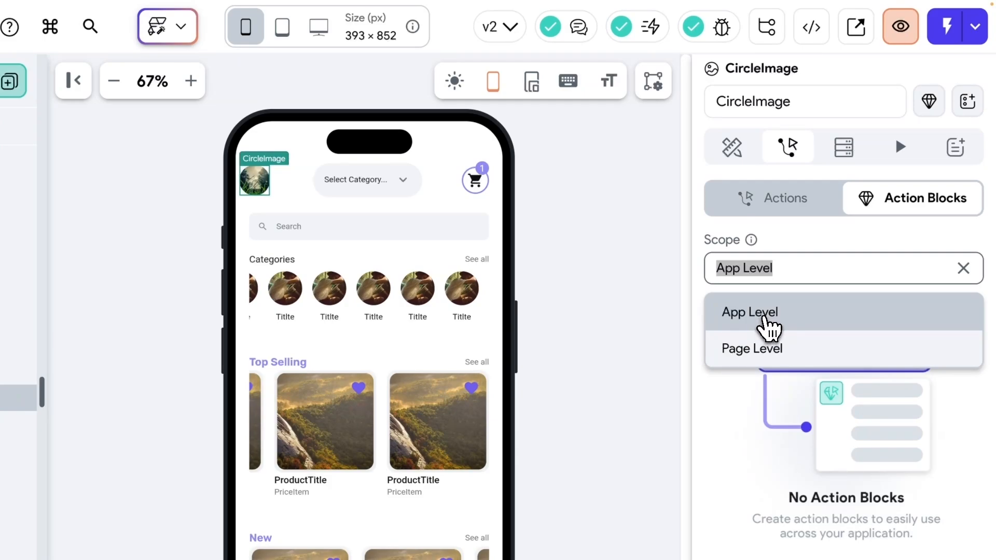
{"action": "left_click", "coordinate": [773, 325]}
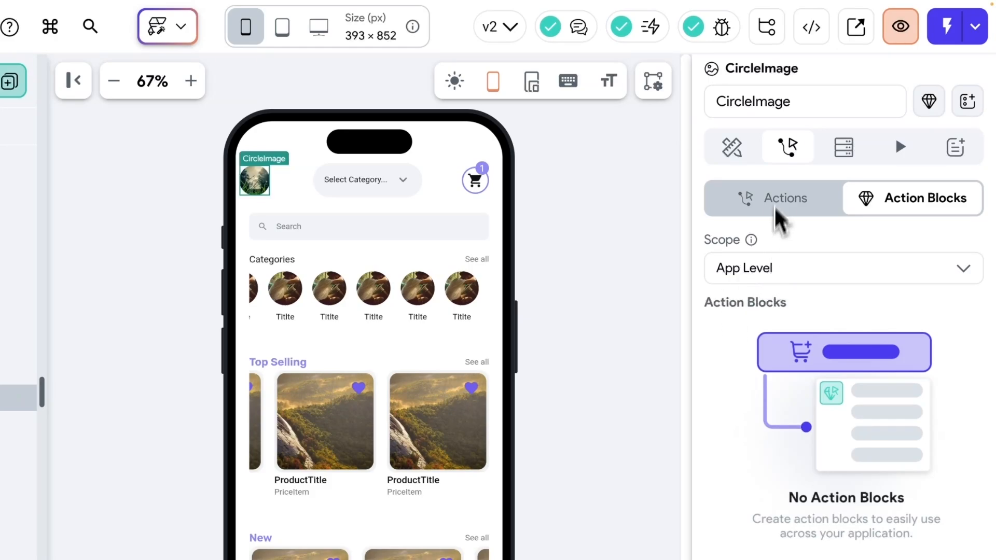
Step: Cut the whole action chain starting at Parallel Actions from the CircleImage's On Tap flow and close the flow
{"action": "left_click", "coordinate": [789, 212]}
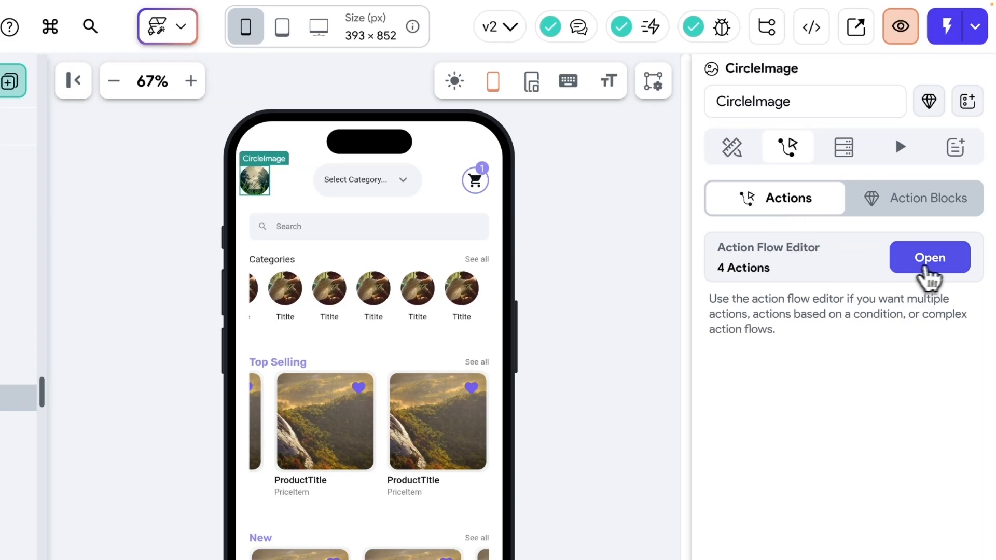
{"action": "left_click", "coordinate": [931, 269]}
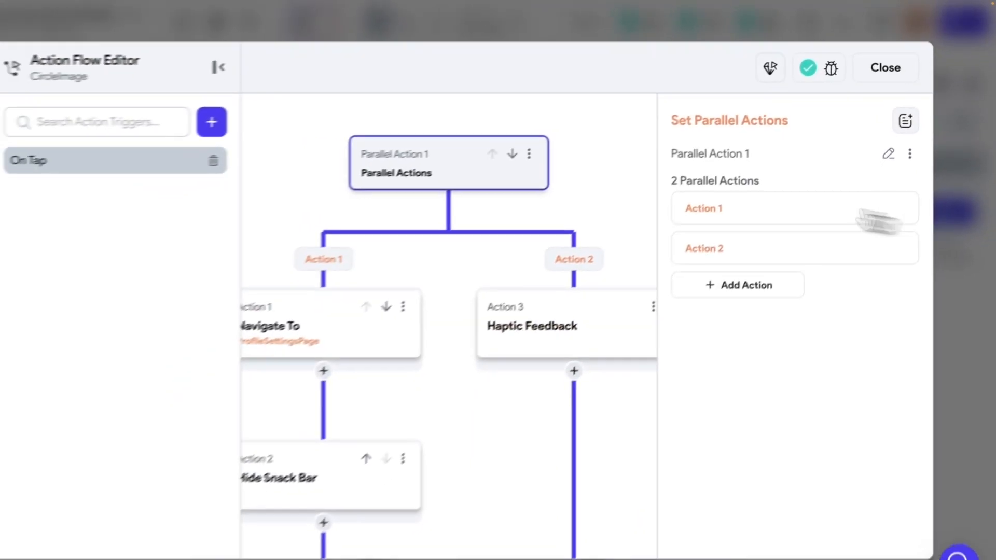
{"action": "left_click", "coordinate": [561, 144]}
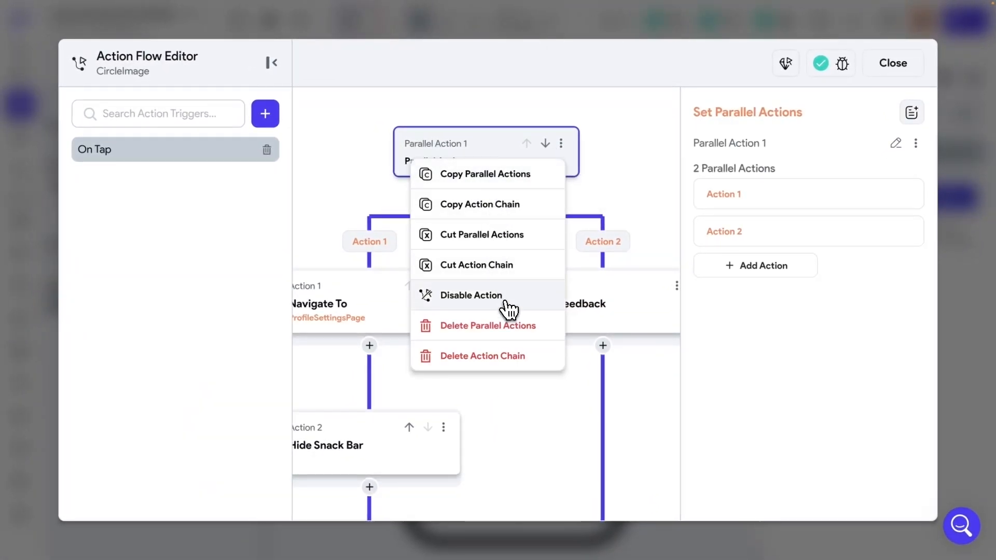
{"action": "left_click", "coordinate": [480, 270]}
{"action": "left_click", "coordinate": [883, 67]}
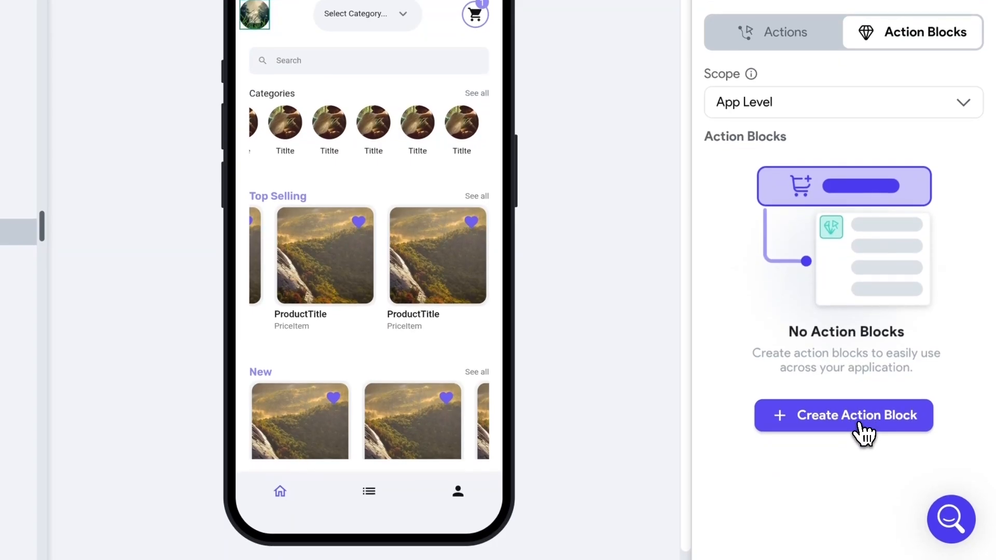
Step: Create an app-level action block named AvatarAction and paste the cut action chain into it
{"action": "left_click", "coordinate": [859, 426]}
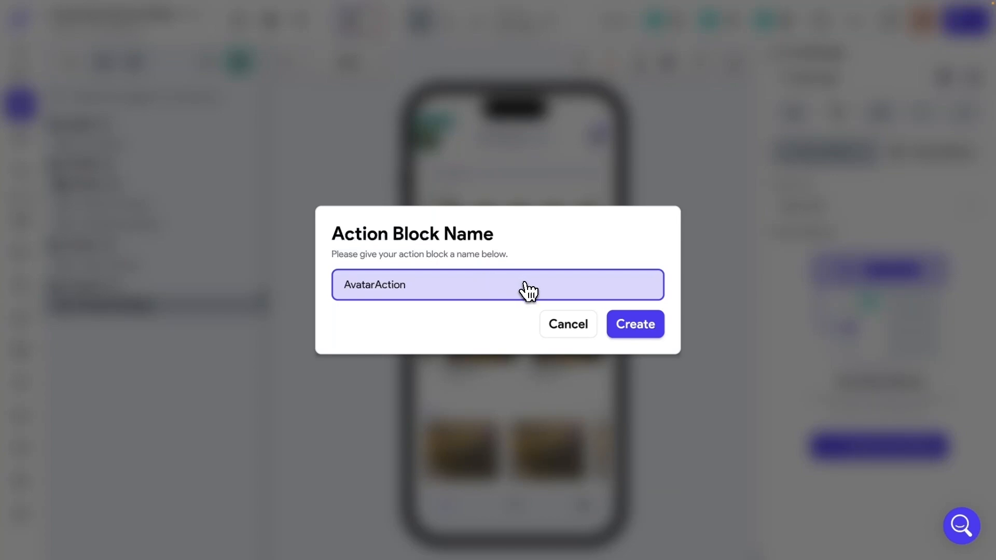
{"action": "left_click", "coordinate": [627, 327]}
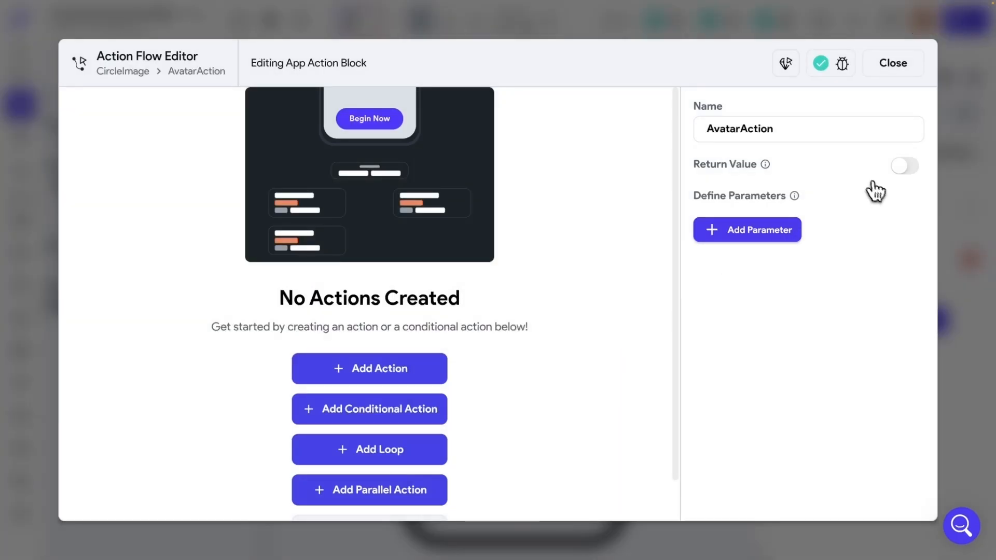
{"action": "scroll", "coordinate": [532, 243], "scroll_direction": "down", "scroll_amount": 1}
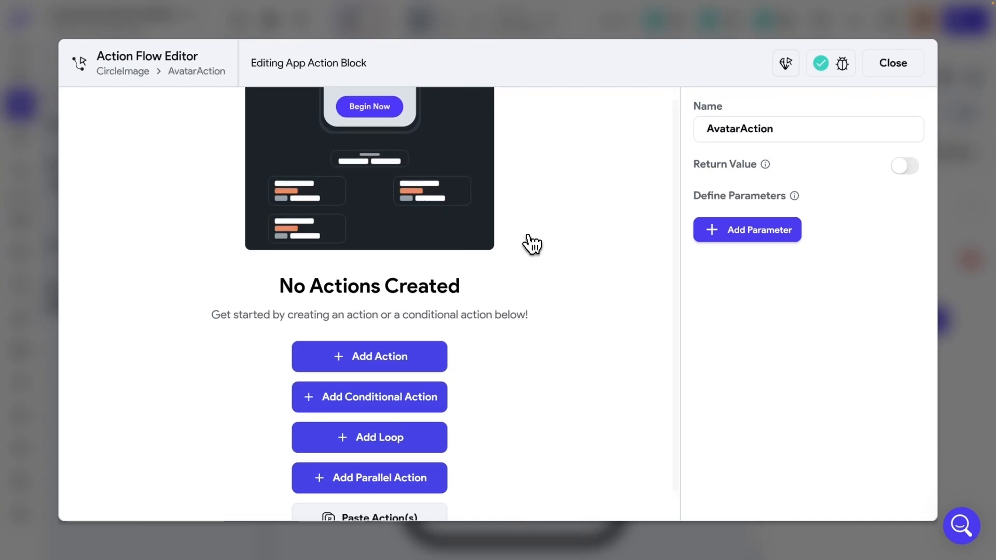
{"action": "scroll", "coordinate": [532, 244], "scroll_direction": "down", "scroll_amount": 1}
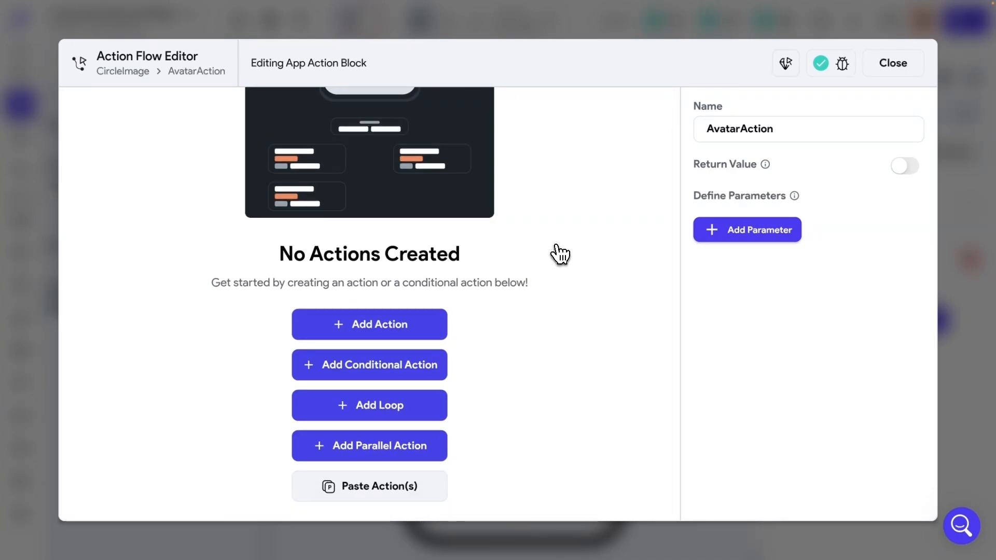
{"action": "left_click", "coordinate": [374, 493]}
{"action": "left_click_drag", "start_coordinate": [620, 394], "coordinate": [606, 332]}
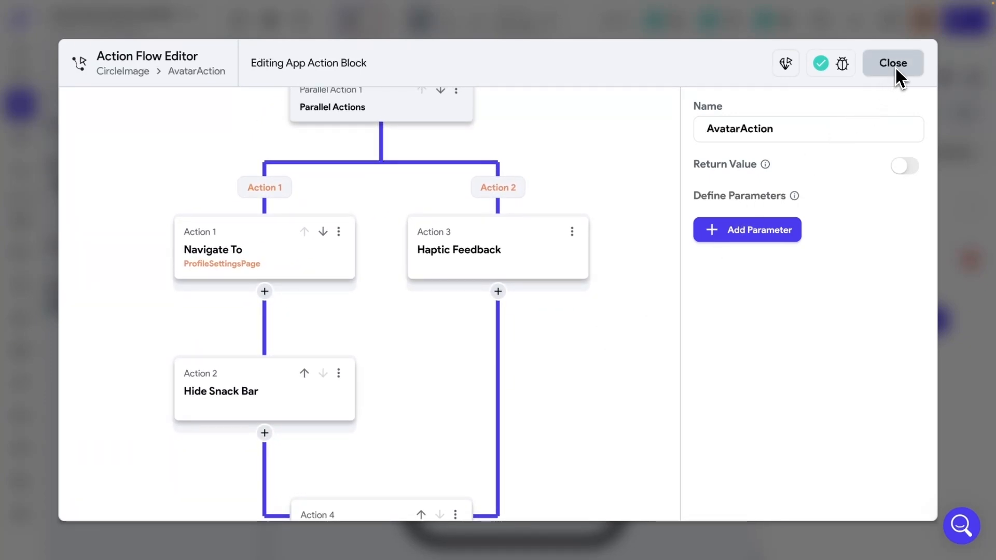
{"action": "left_click_drag", "start_coordinate": [651, 271], "coordinate": [638, 304]}
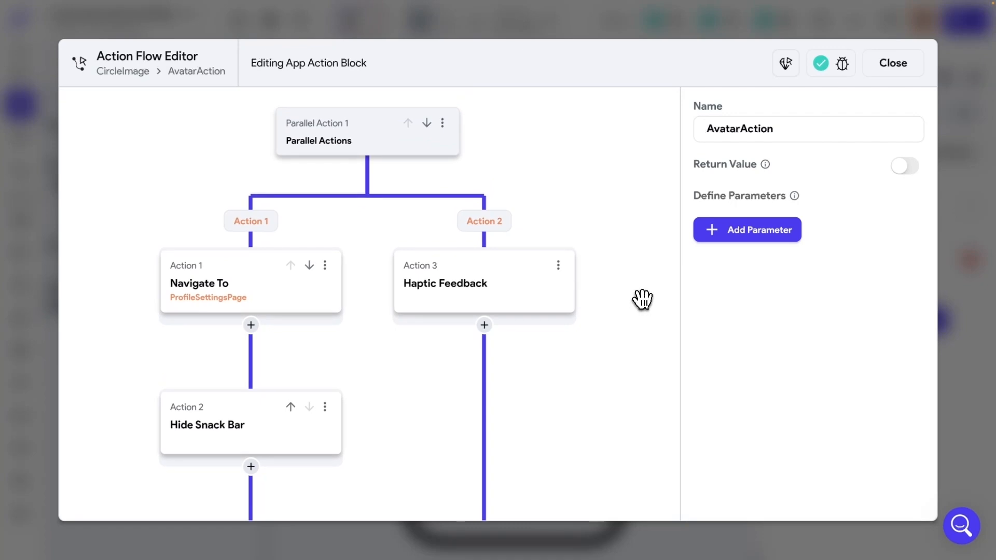
Step: Enable the return value of the AvatarAction block to view its output type options, and disable it again
{"action": "scroll", "coordinate": [626, 299], "scroll_direction": "down", "scroll_amount": 1}
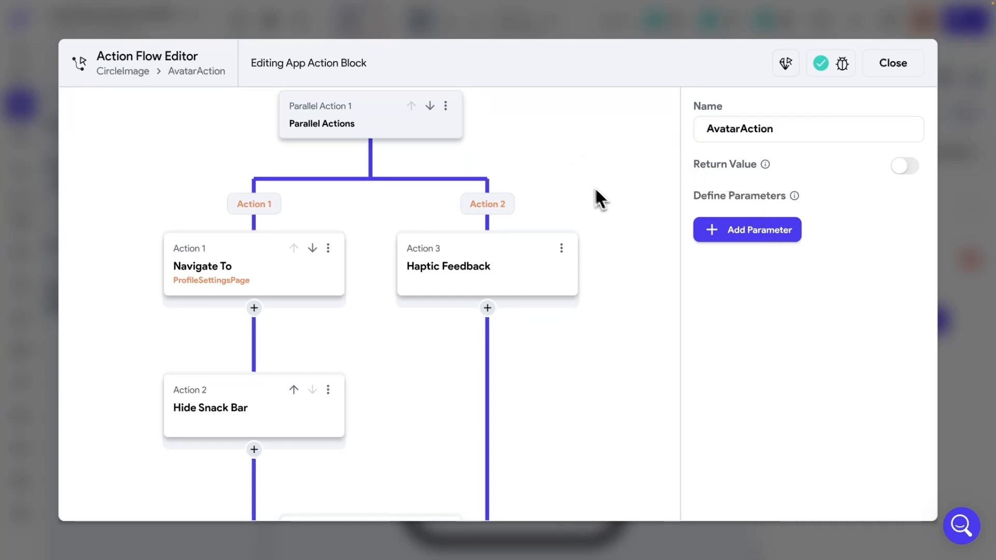
{"action": "left_click", "coordinate": [903, 167]}
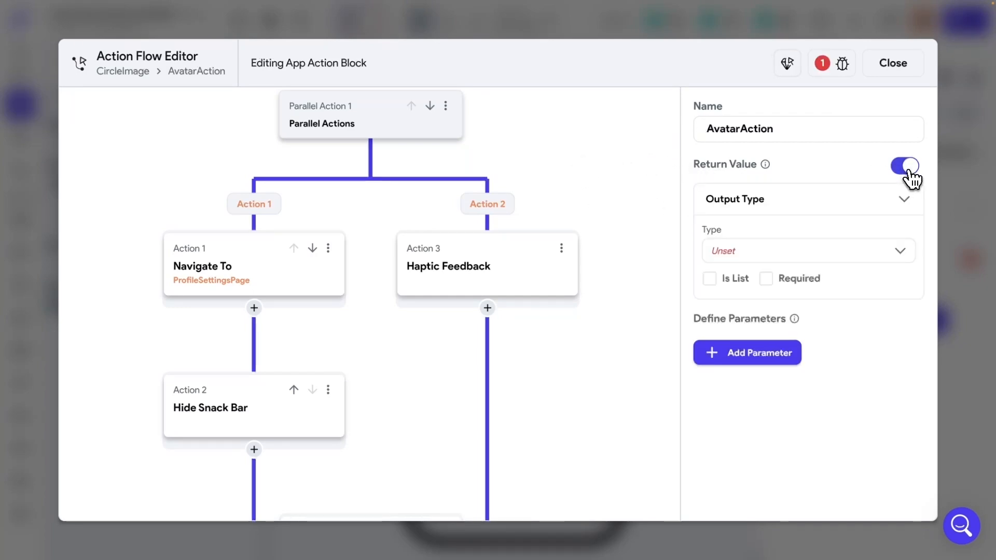
{"action": "left_click", "coordinate": [903, 169]}
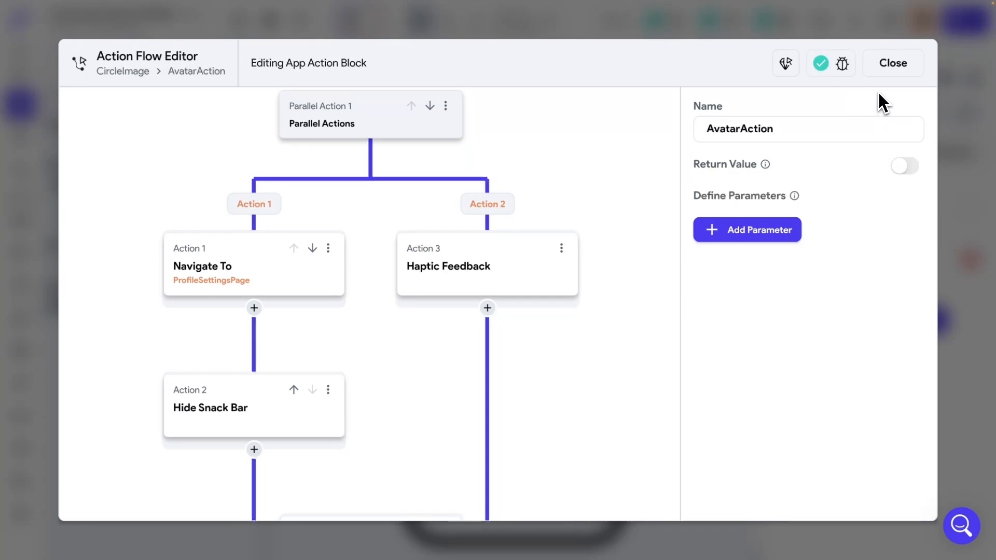
Step: Close the AvatarAction block and assign it as the action of a new On Tap trigger on the ProductListPage CircleImage
{"action": "left_click", "coordinate": [896, 73]}
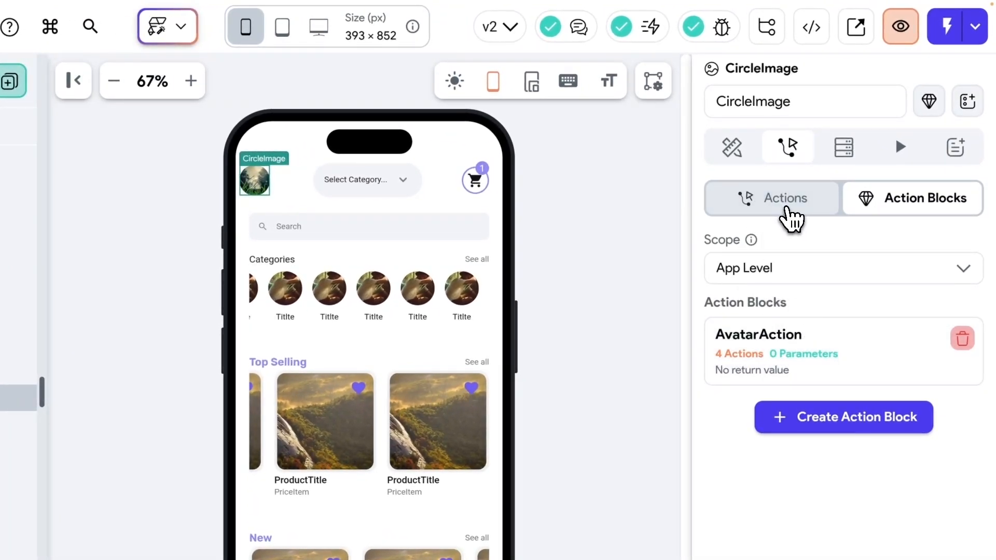
{"action": "left_click", "coordinate": [789, 217]}
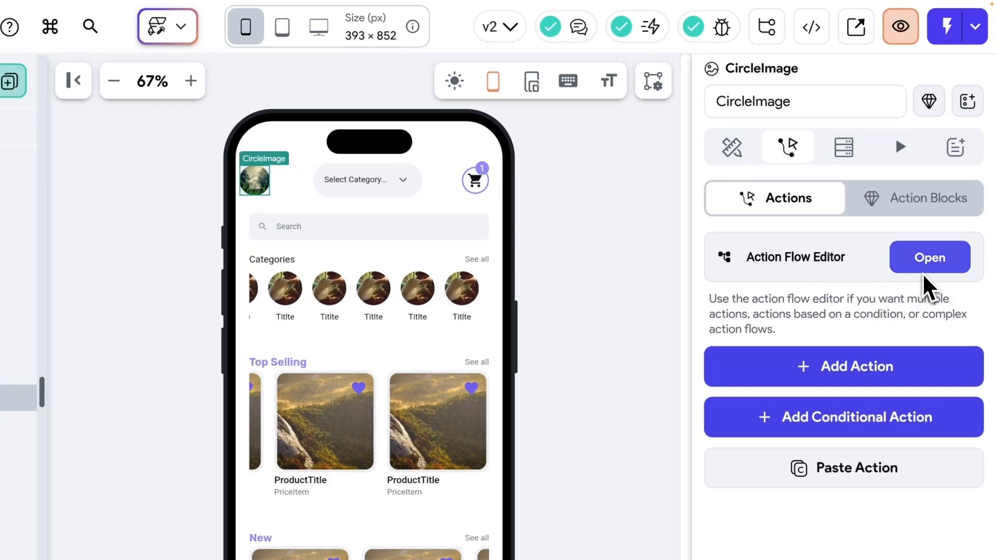
{"action": "left_click", "coordinate": [910, 264]}
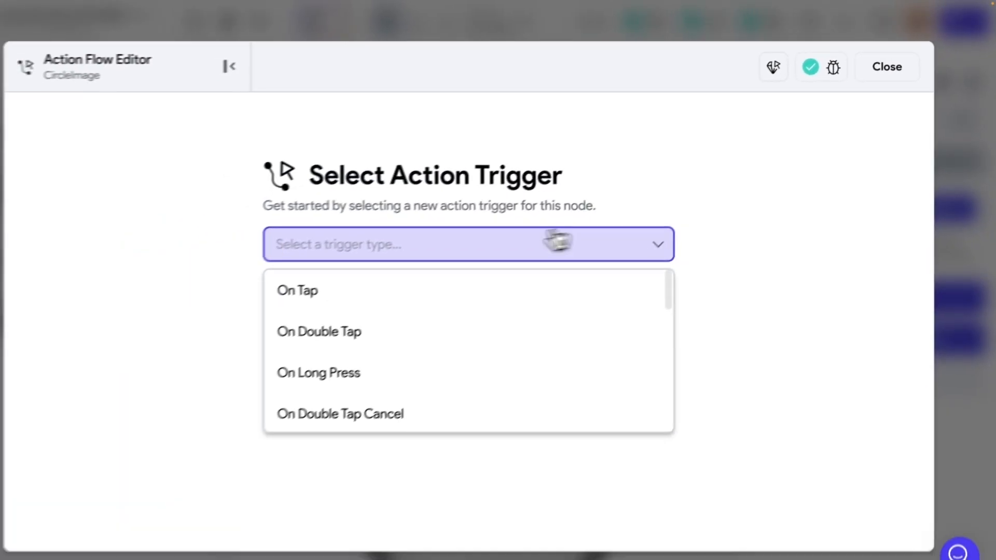
{"action": "left_click", "coordinate": [336, 298]}
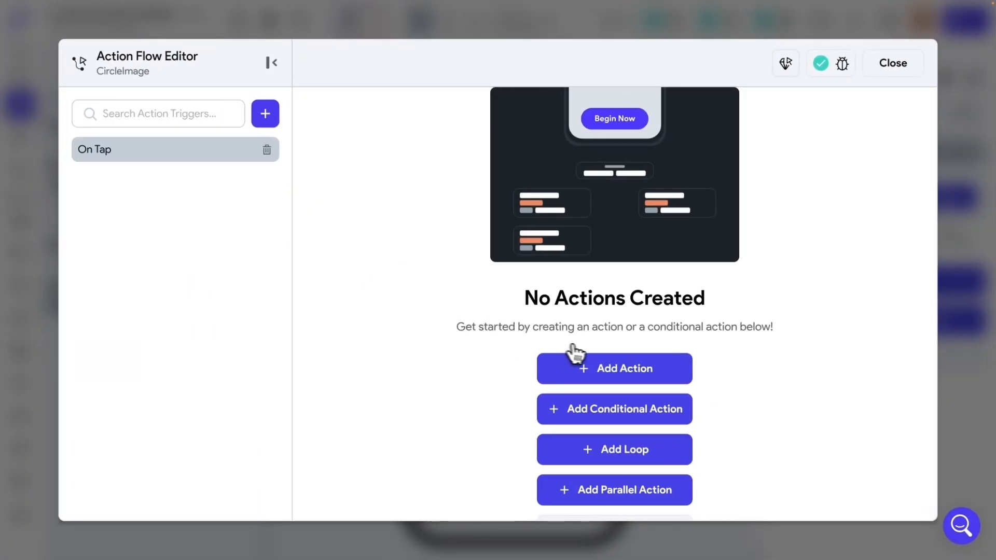
{"action": "left_click", "coordinate": [626, 381]}
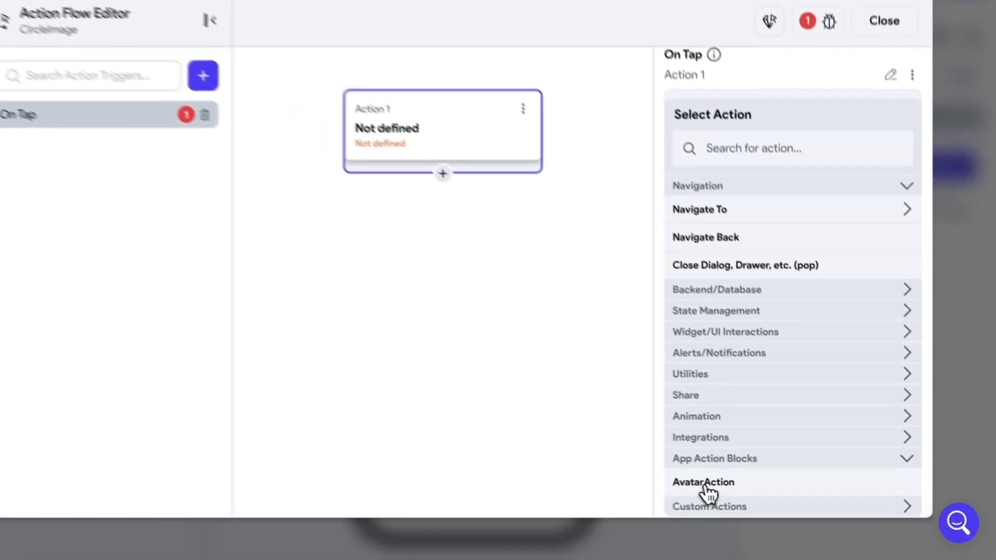
{"action": "left_click", "coordinate": [644, 469]}
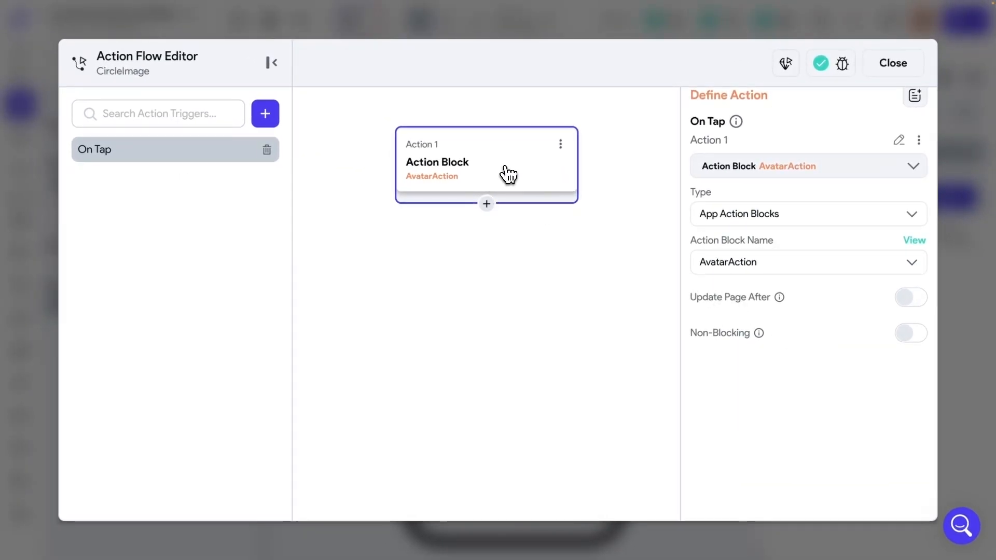
{"action": "left_click_drag", "start_coordinate": [505, 164], "coordinate": [510, 165]}
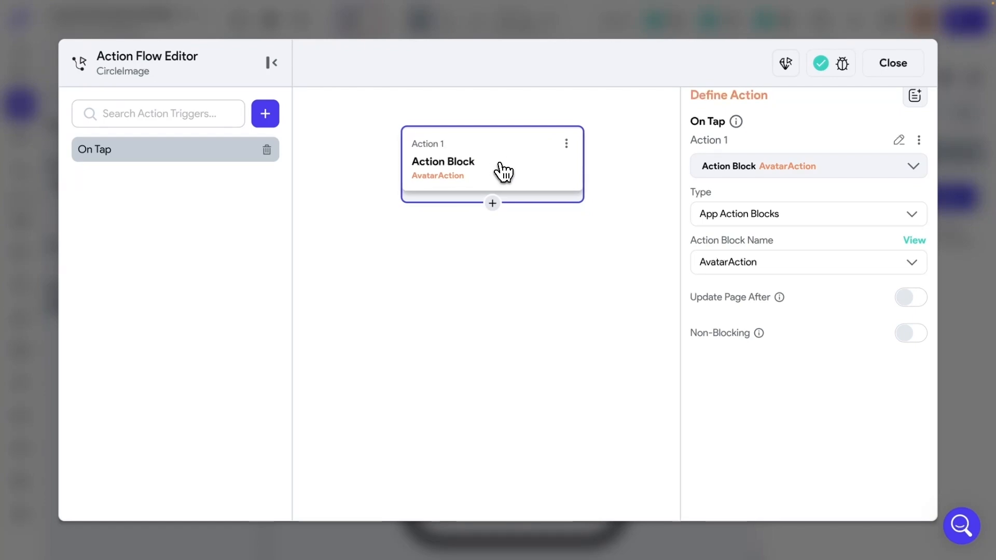
{"action": "left_click", "coordinate": [888, 71]}
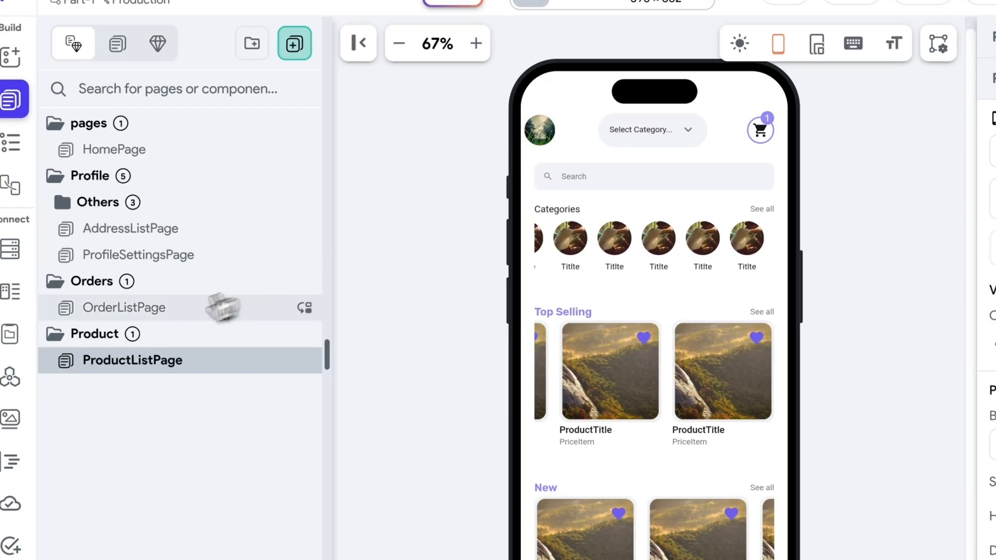
Step: On OrderListPage, give the CircleImage an On Tap trigger that runs the AvatarAction block and close the action flow
{"action": "left_click", "coordinate": [123, 309]}
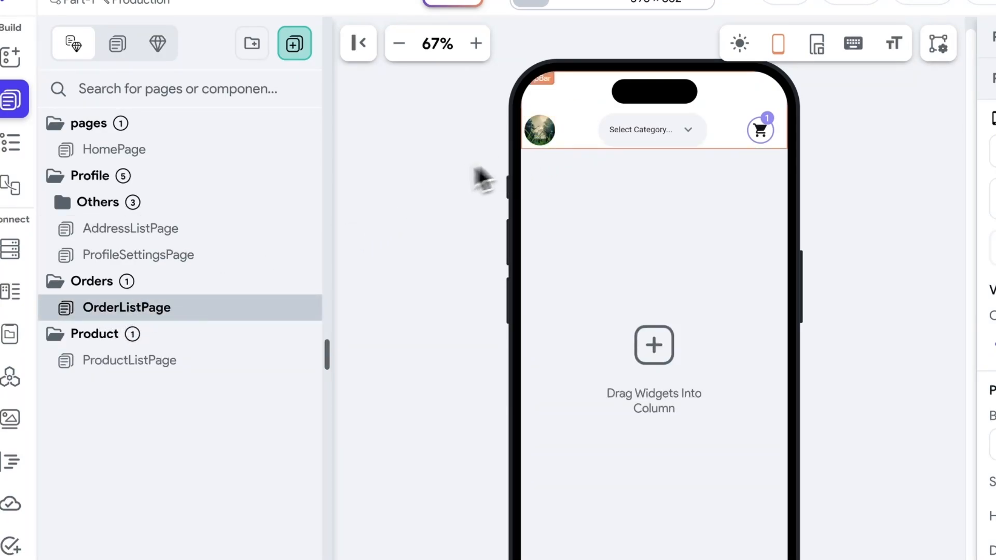
{"action": "left_click", "coordinate": [545, 131]}
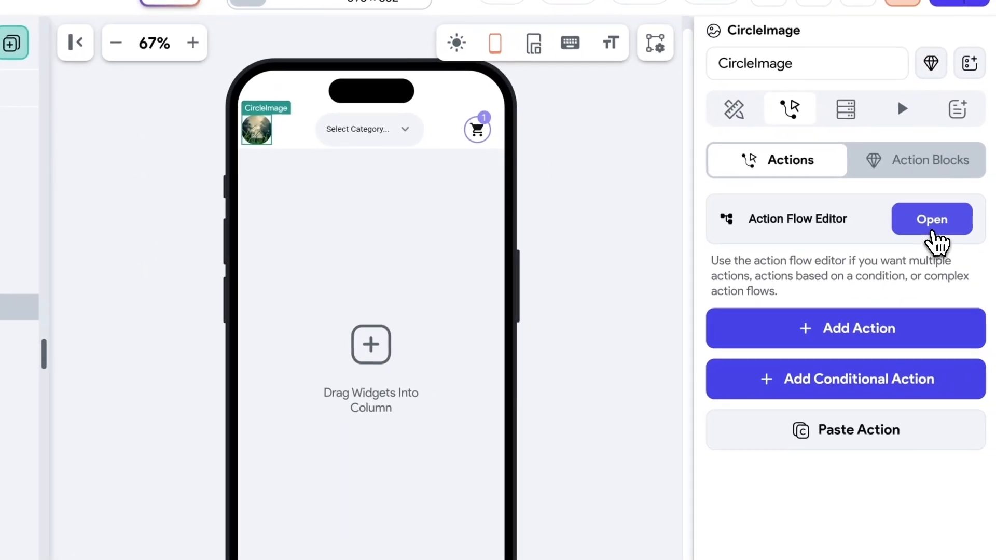
{"action": "left_click", "coordinate": [937, 231]}
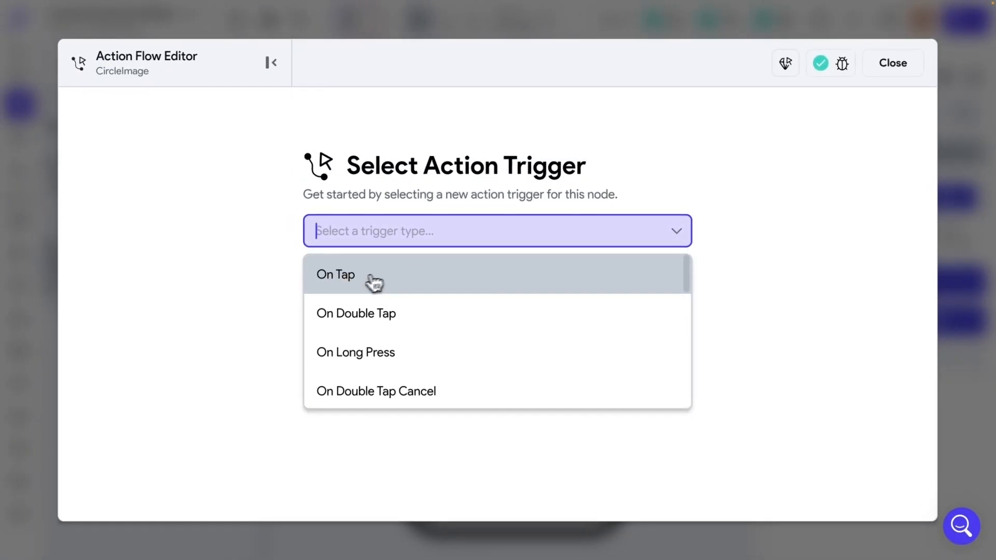
{"action": "left_click", "coordinate": [374, 281]}
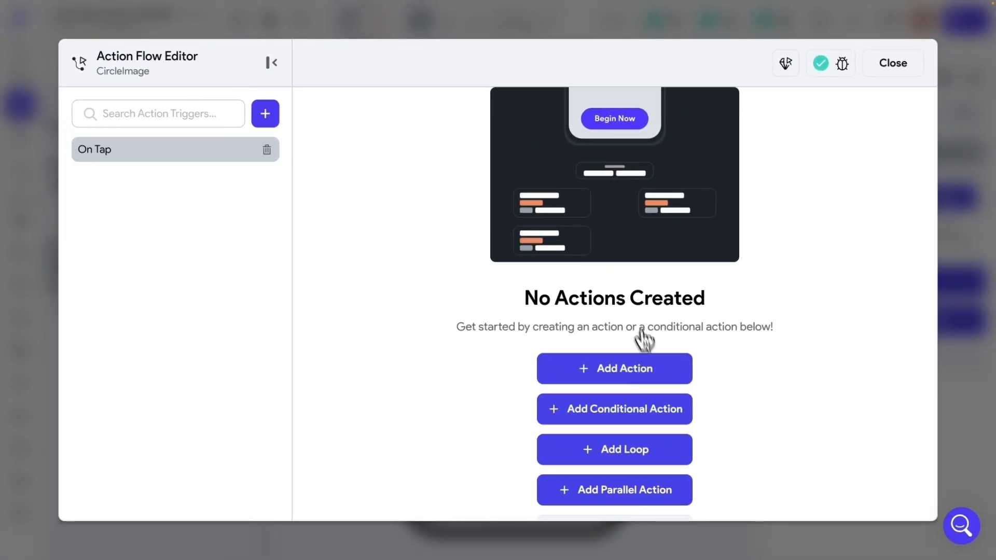
{"action": "left_click", "coordinate": [635, 373]}
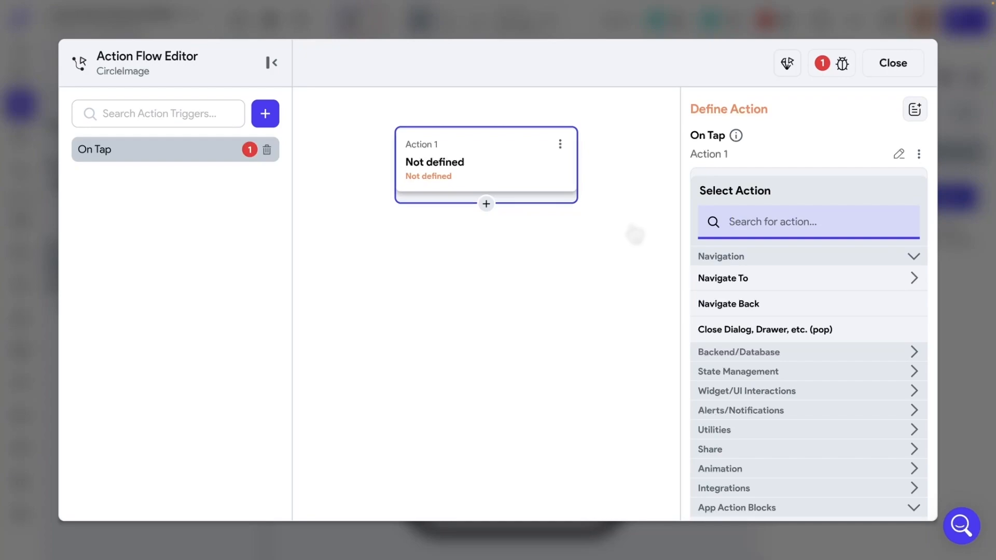
{"action": "scroll", "coordinate": [703, 278], "scroll_direction": "down", "scroll_amount": 1}
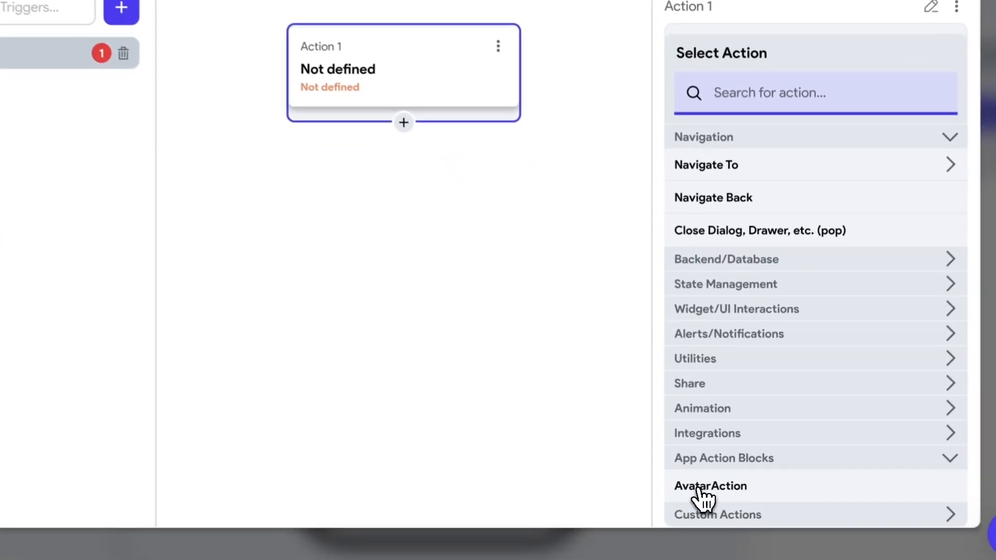
{"action": "left_click", "coordinate": [723, 488]}
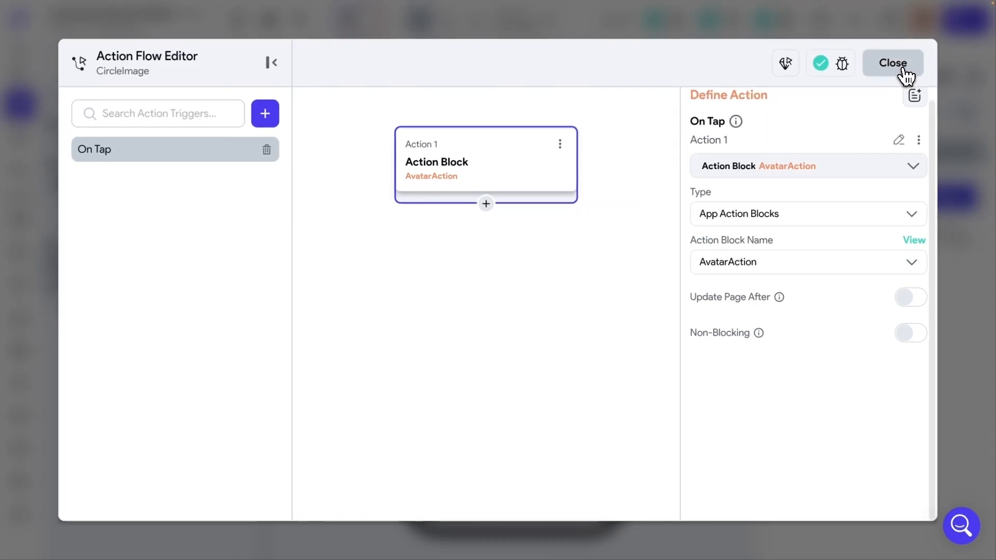
{"action": "left_click", "coordinate": [903, 67]}
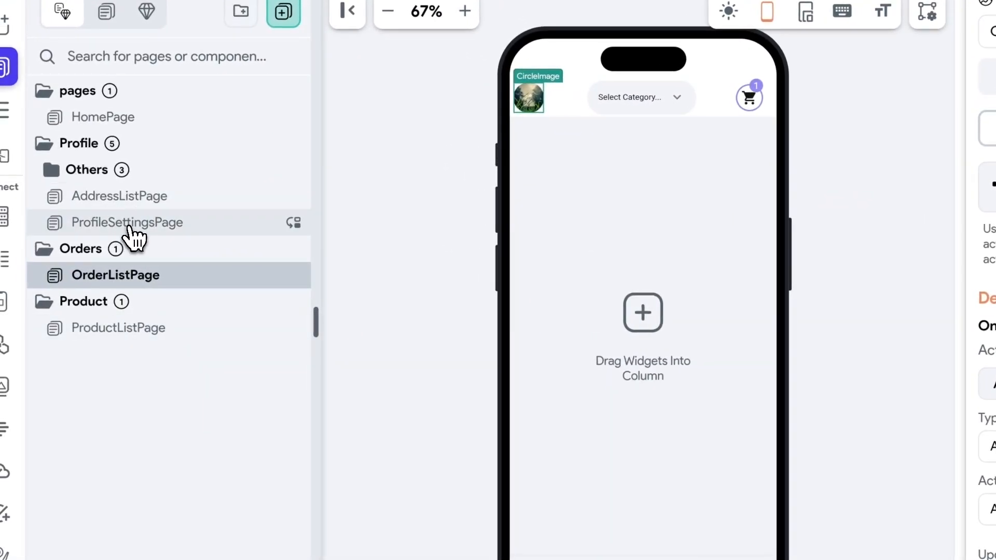
Step: On ProfileSettingsPage, create a page-level action block named SettingItemAction from the Addresses row's IconButton
{"action": "left_click", "coordinate": [129, 229]}
{"action": "left_click", "coordinate": [727, 294]}
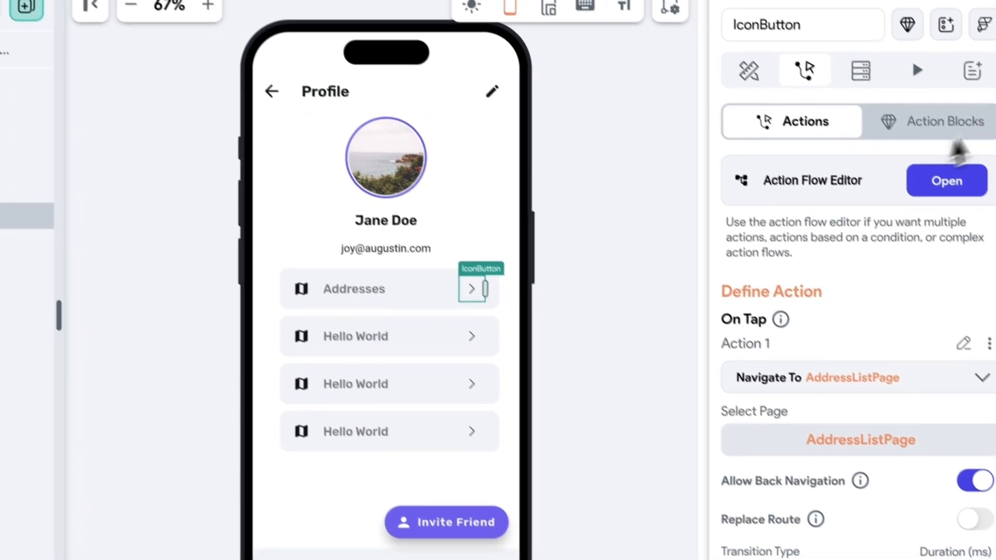
{"action": "left_click", "coordinate": [961, 145]}
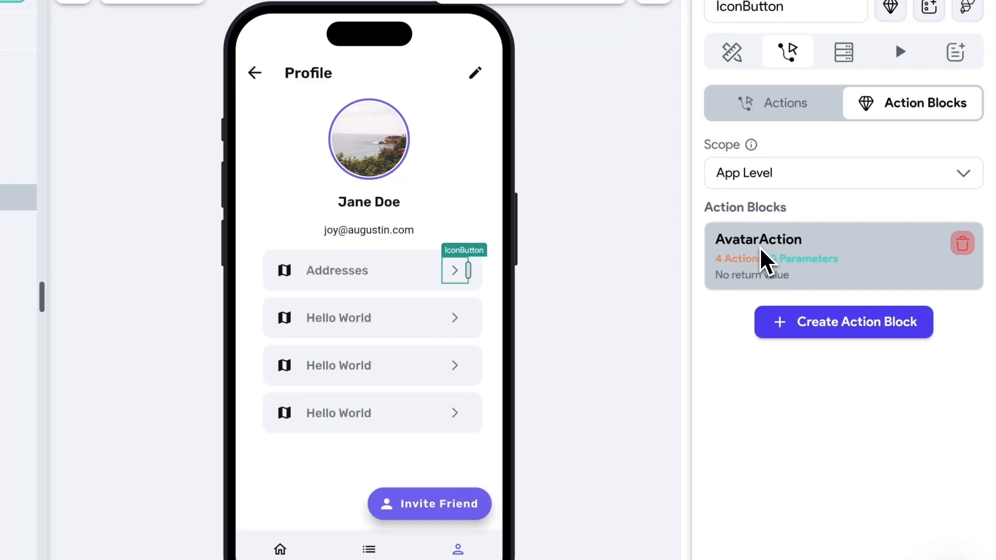
{"action": "left_click", "coordinate": [959, 189]}
{"action": "left_click", "coordinate": [762, 256]}
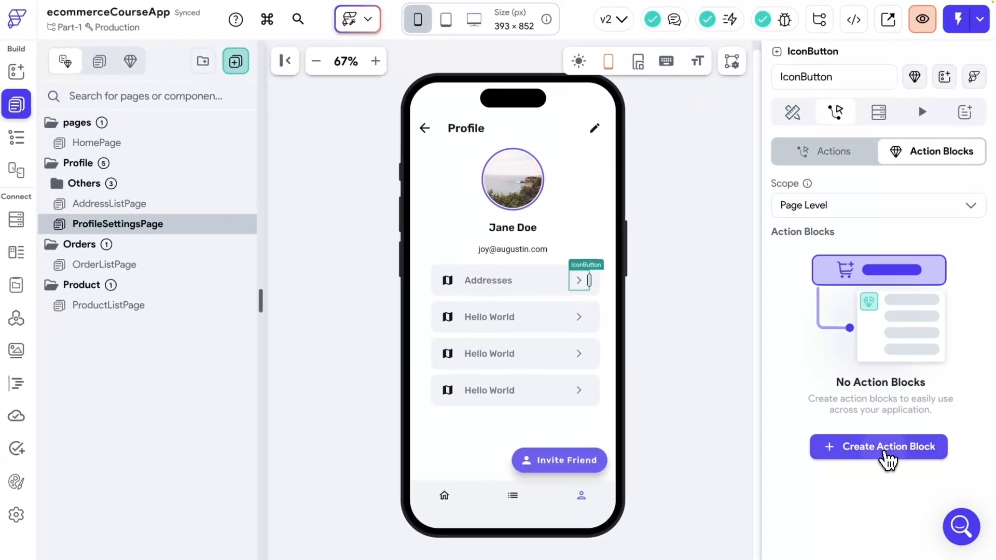
{"action": "left_click", "coordinate": [856, 492]}
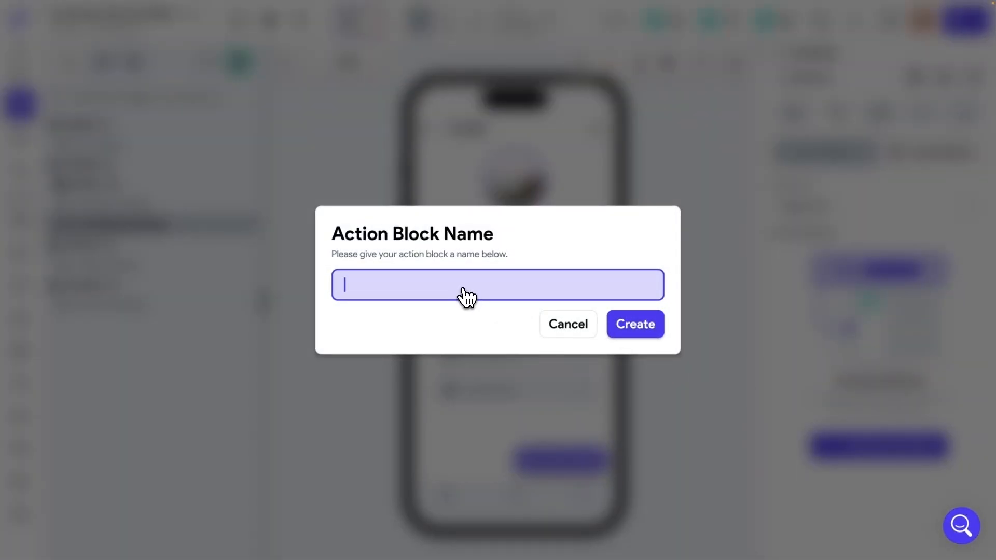
{"action": "type", "text": "SettingItem"}
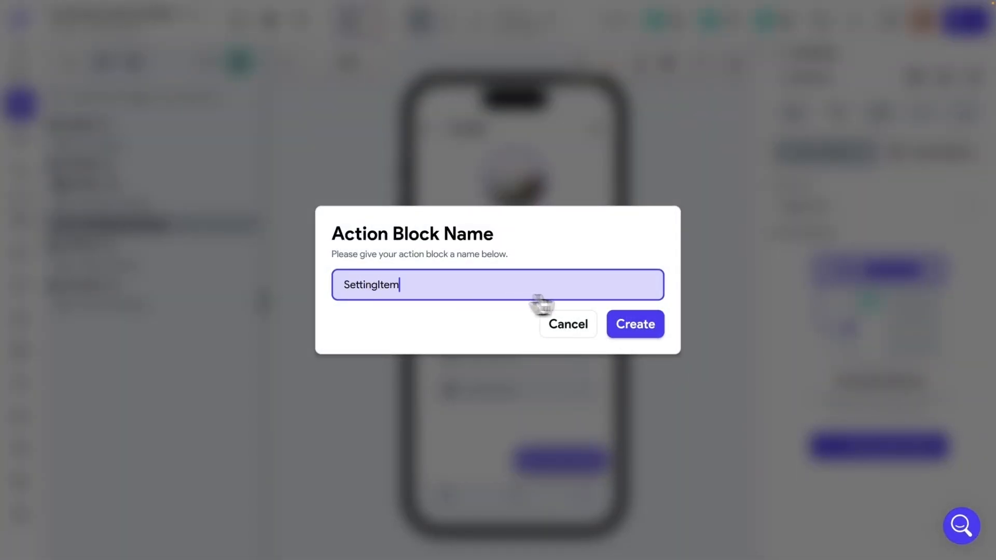
{"action": "type", "text": "Action"}
{"action": "left_click", "coordinate": [638, 326]}
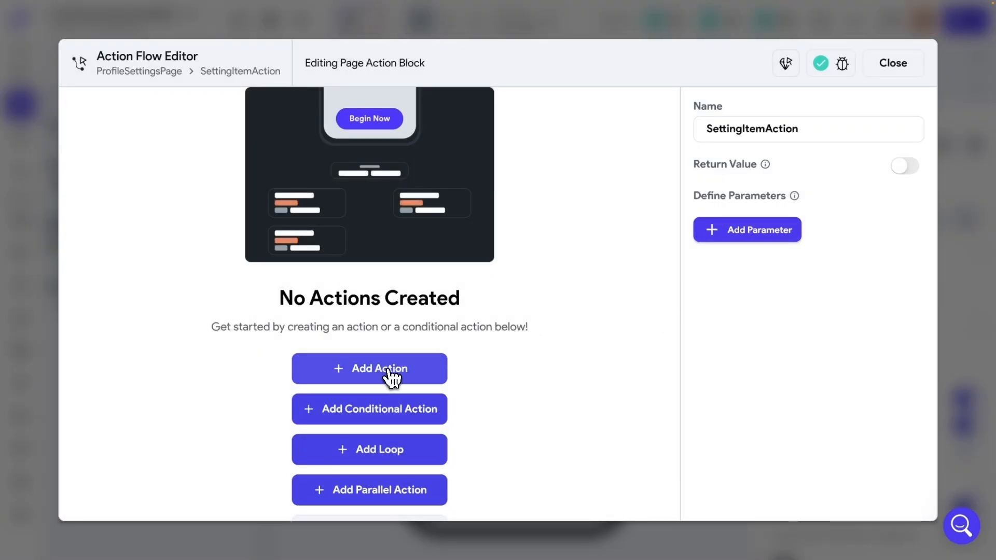
Step: Add a Haptic Feedback action to SettingItemAction, rename it Haptic Action, and close the block
{"action": "left_click", "coordinate": [369, 370]}
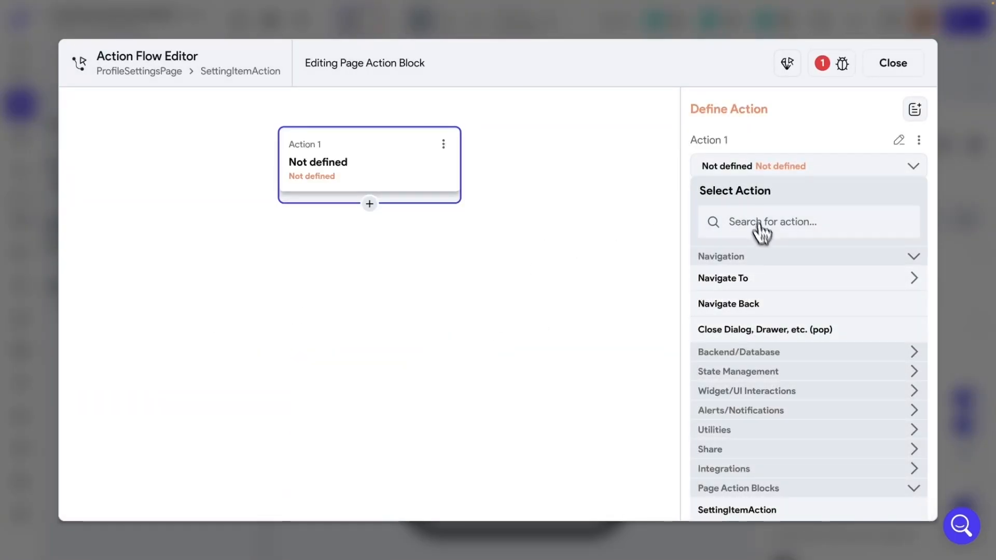
{"action": "left_click", "coordinate": [767, 226]}
{"action": "type", "text": "hap"}
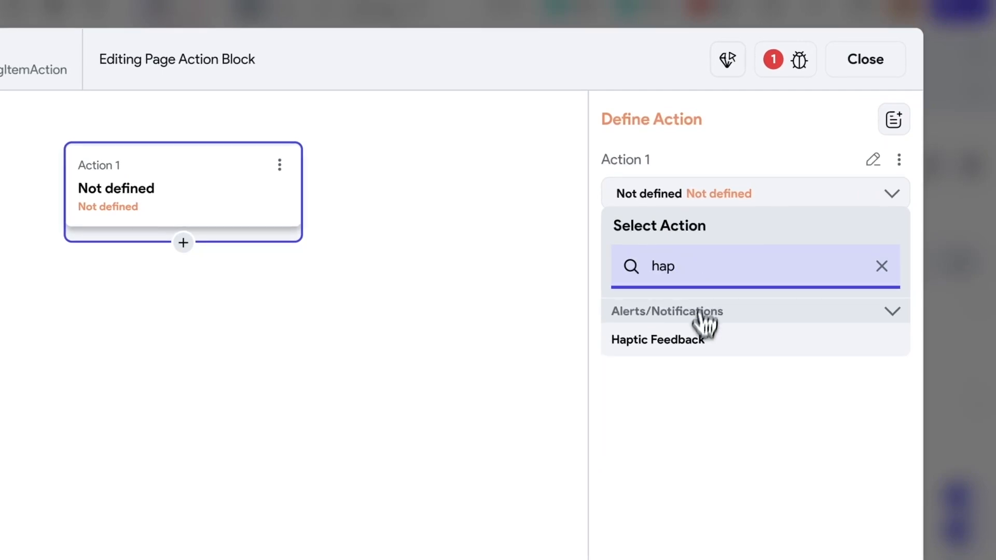
{"action": "left_click", "coordinate": [679, 338]}
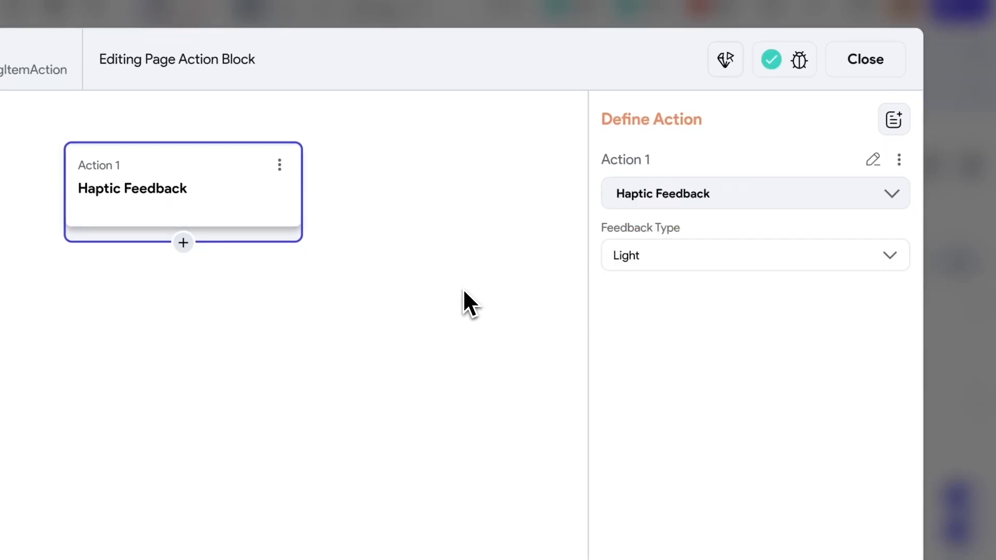
{"action": "left_click", "coordinate": [872, 159]}
{"action": "type", "text": "Haptic"}
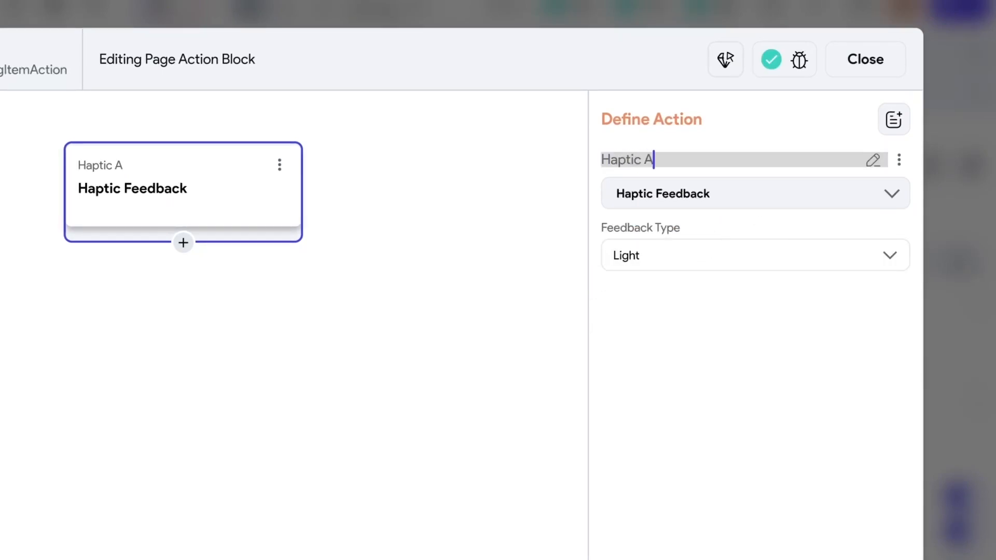
{"action": "left_click", "coordinate": [740, 322]}
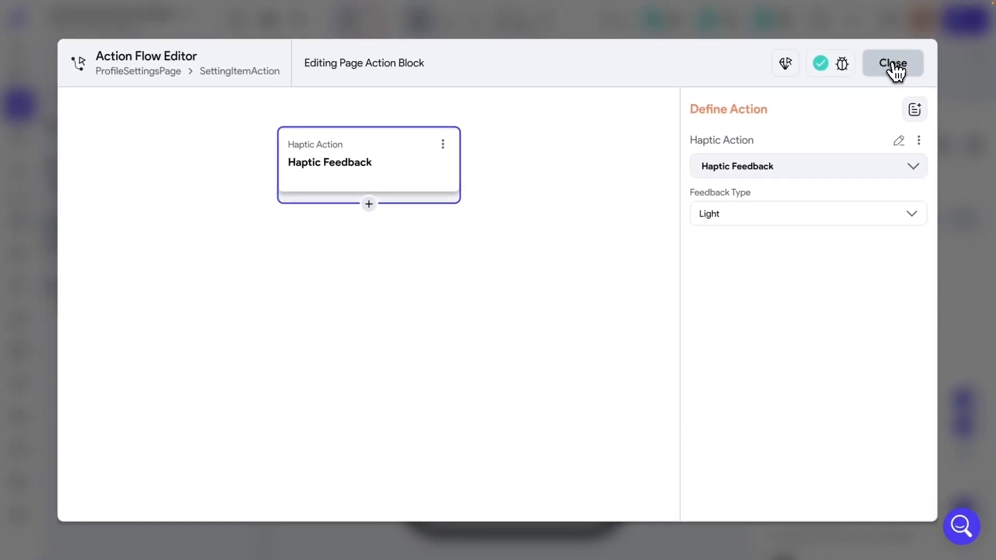
{"action": "left_click", "coordinate": [897, 65]}
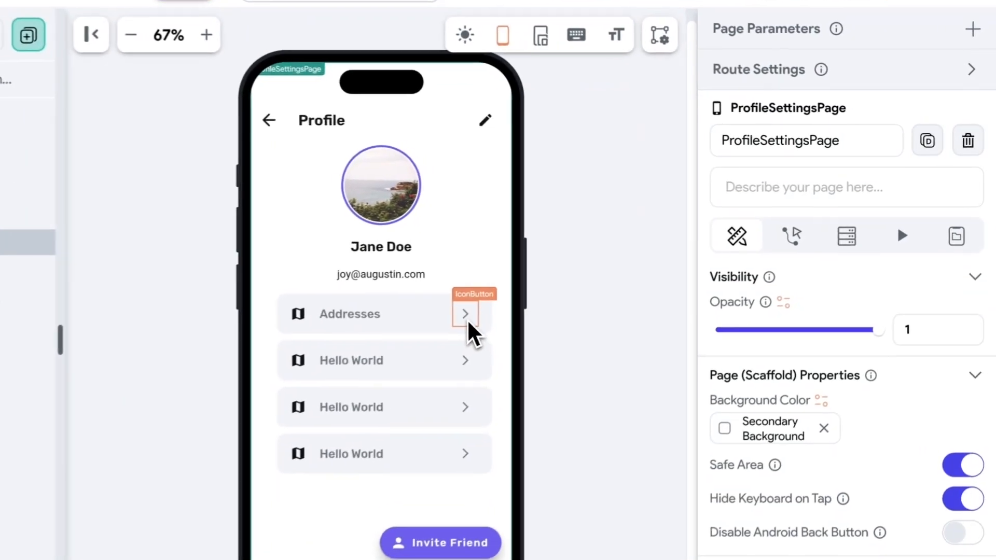
Step: In the Addresses IconButton's On Tap flow, add an action block after the Navigate To AddressListPage action
{"action": "left_click", "coordinate": [583, 283]}
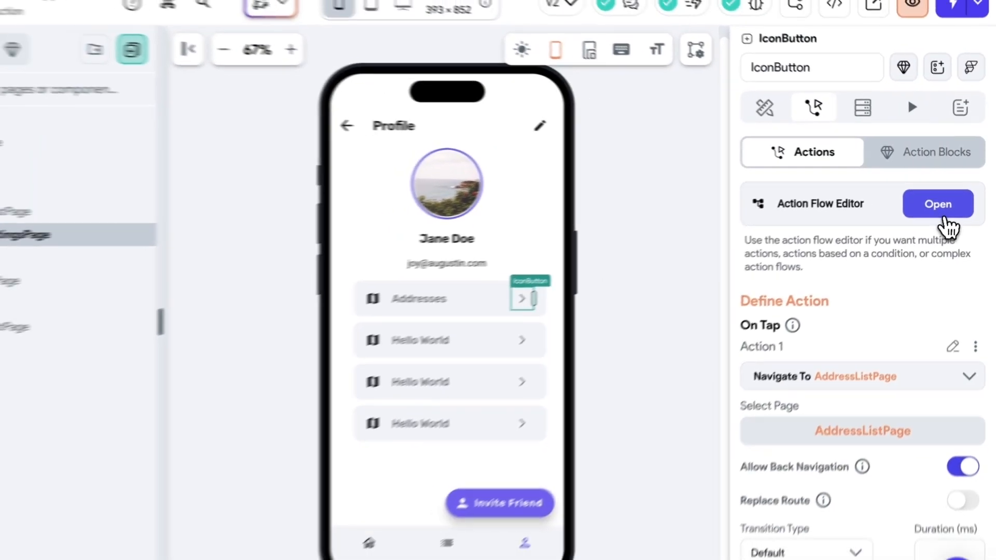
{"action": "left_click", "coordinate": [936, 218]}
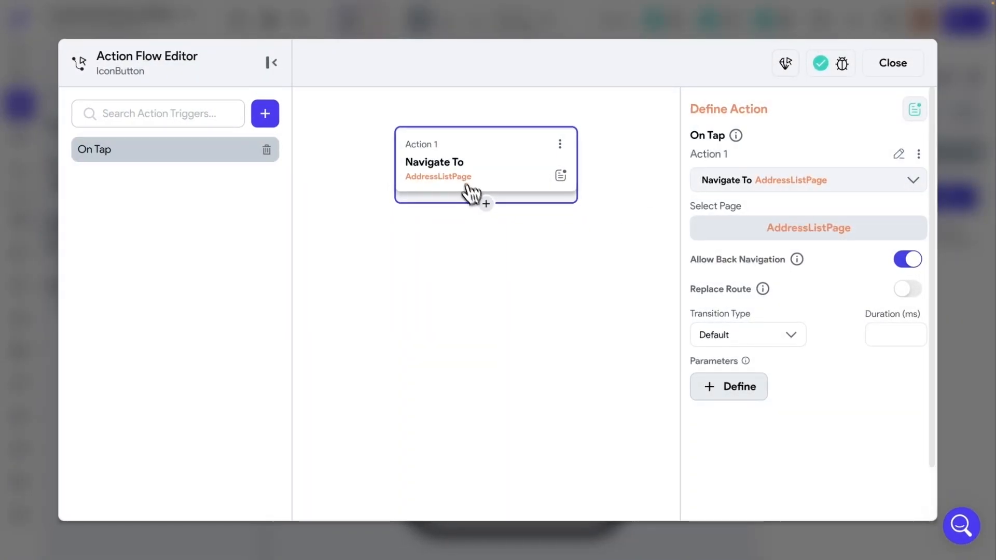
{"action": "left_click", "coordinate": [466, 189]}
{"action": "left_click", "coordinate": [616, 207]}
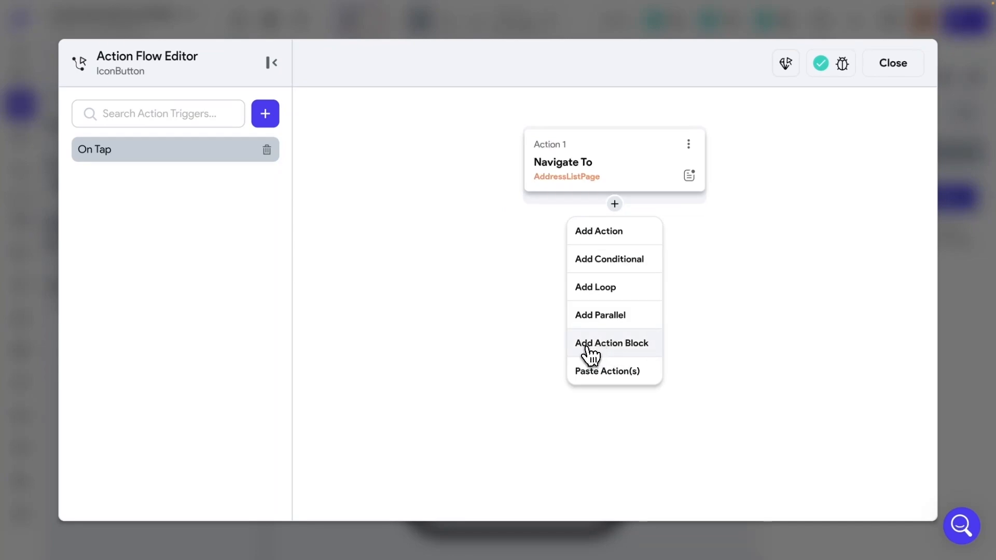
{"action": "left_click", "coordinate": [626, 353]}
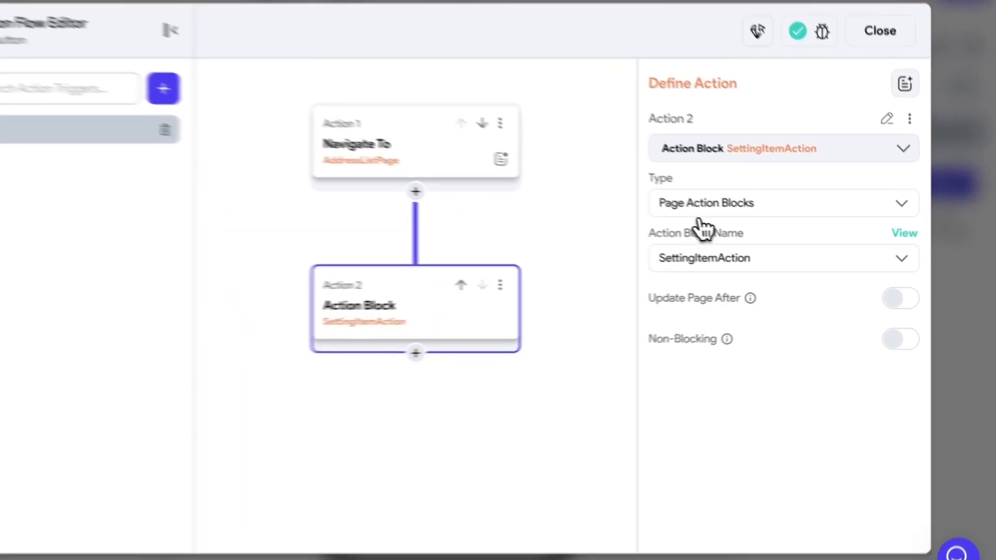
Step: Switch Action 2's type to App Action Blocks to compare the blocks offered at page and app level
{"action": "left_click", "coordinate": [695, 204]}
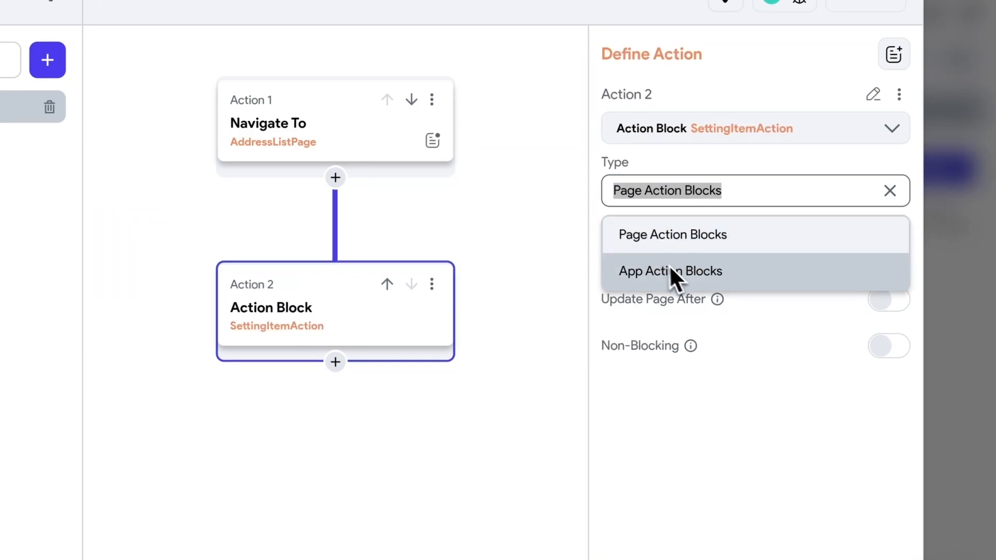
{"action": "left_click", "coordinate": [664, 169]}
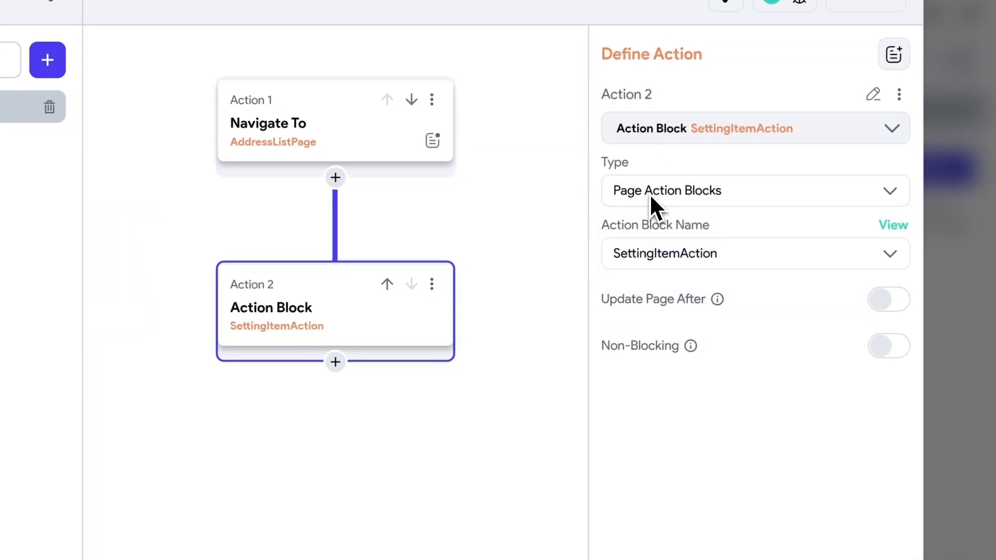
{"action": "left_click", "coordinate": [671, 259]}
{"action": "left_click", "coordinate": [673, 297]}
{"action": "left_click", "coordinate": [687, 194]}
{"action": "left_click", "coordinate": [662, 269]}
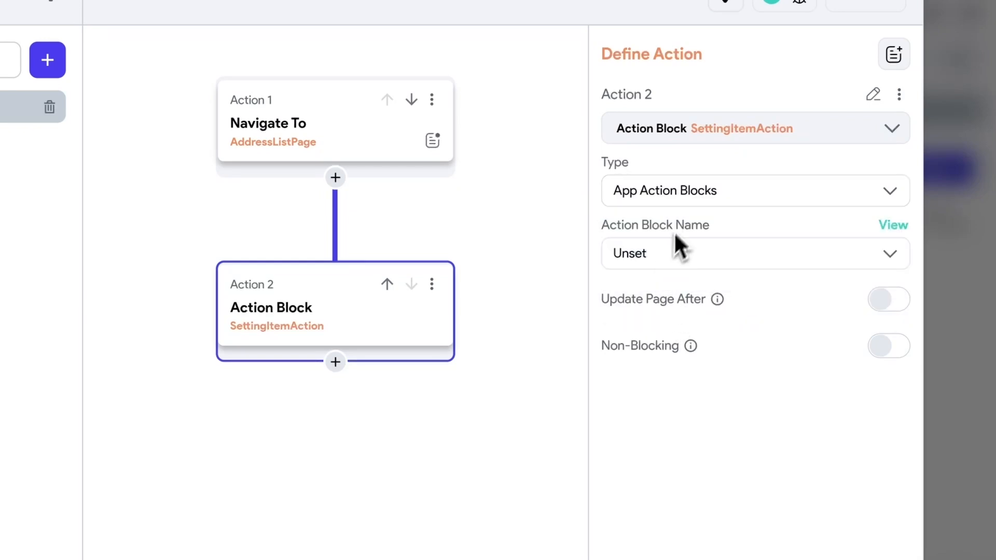
{"action": "left_click", "coordinate": [659, 253]}
Step: Set Action 2's type to Page Action Blocks with SettingItemAction as the block, and close the action flow
{"action": "left_click", "coordinate": [668, 190]}
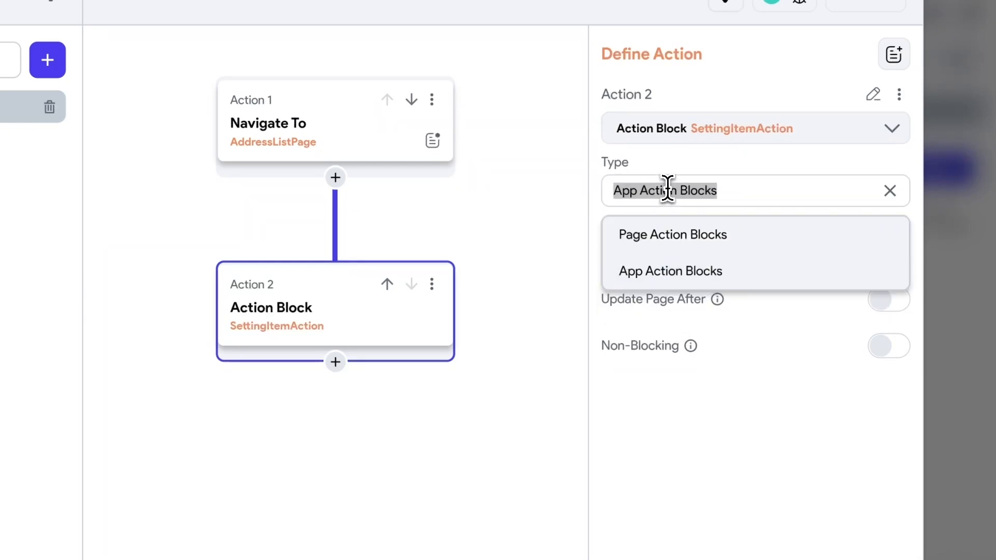
{"action": "left_click", "coordinate": [669, 235]}
{"action": "left_click", "coordinate": [667, 254]}
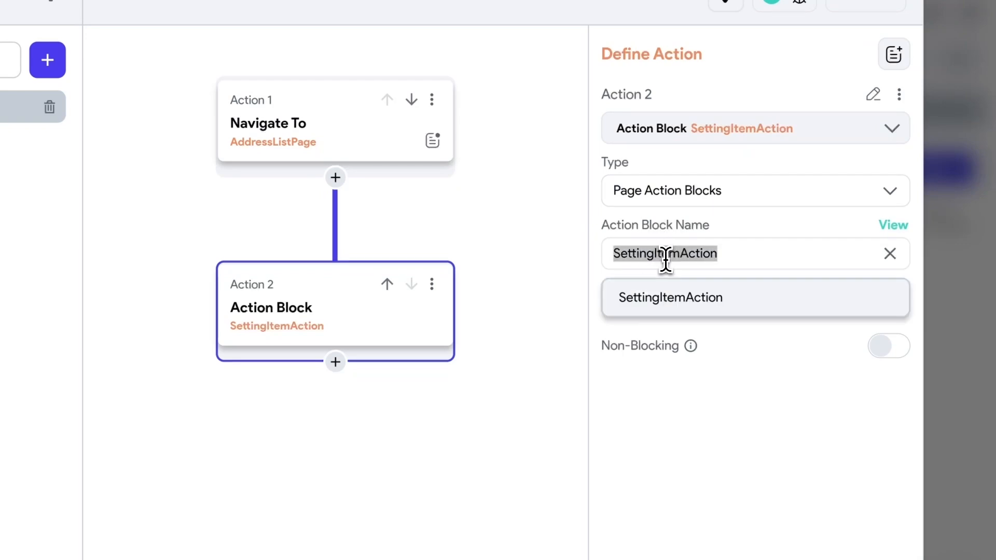
{"action": "left_click", "coordinate": [671, 304]}
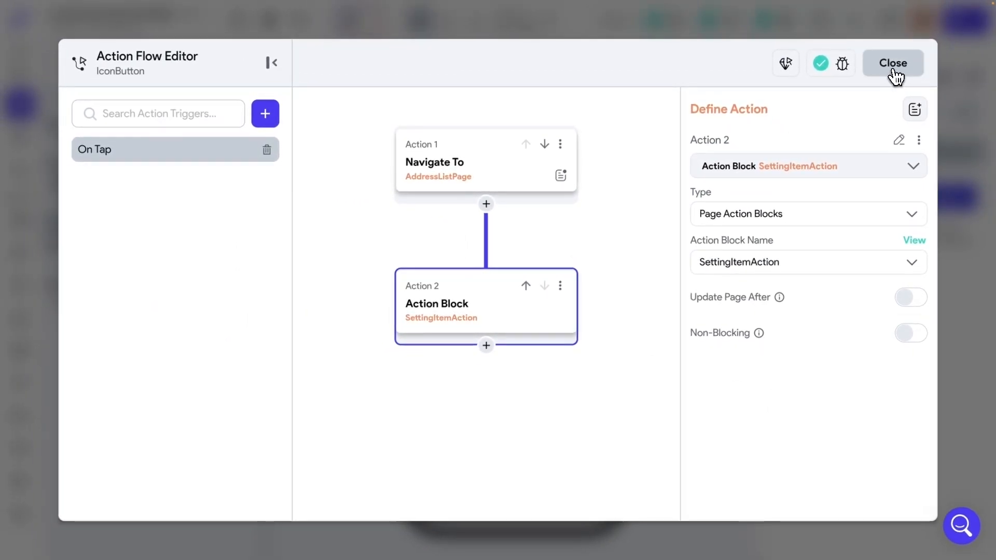
{"action": "left_click", "coordinate": [893, 64]}
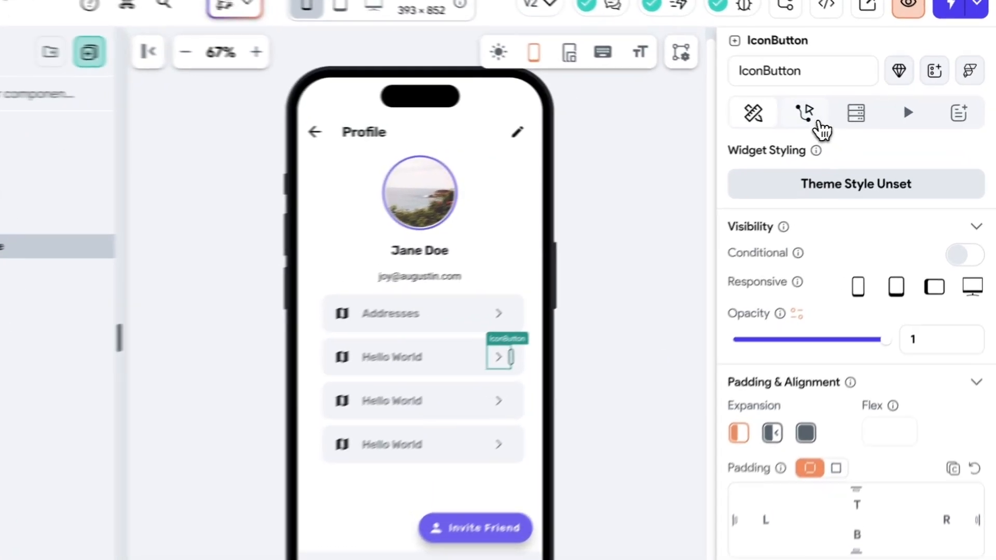
Step: Open the page-level SettingItemAction block, add a Hide Snack Bar action after Haptic Action, and close the block
{"action": "left_click", "coordinate": [835, 112]}
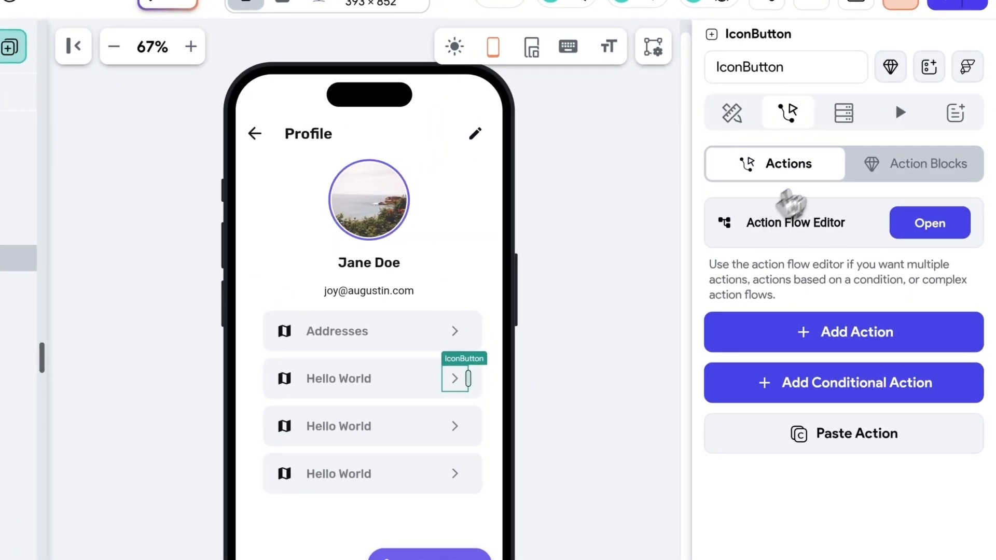
{"action": "left_click", "coordinate": [938, 175]}
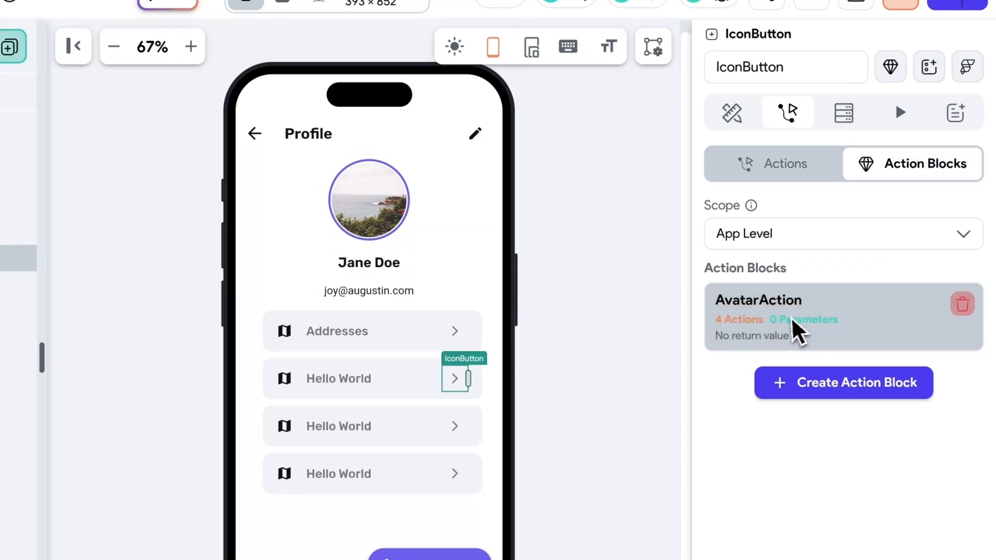
{"action": "left_click", "coordinate": [804, 236]}
{"action": "left_click", "coordinate": [765, 313]}
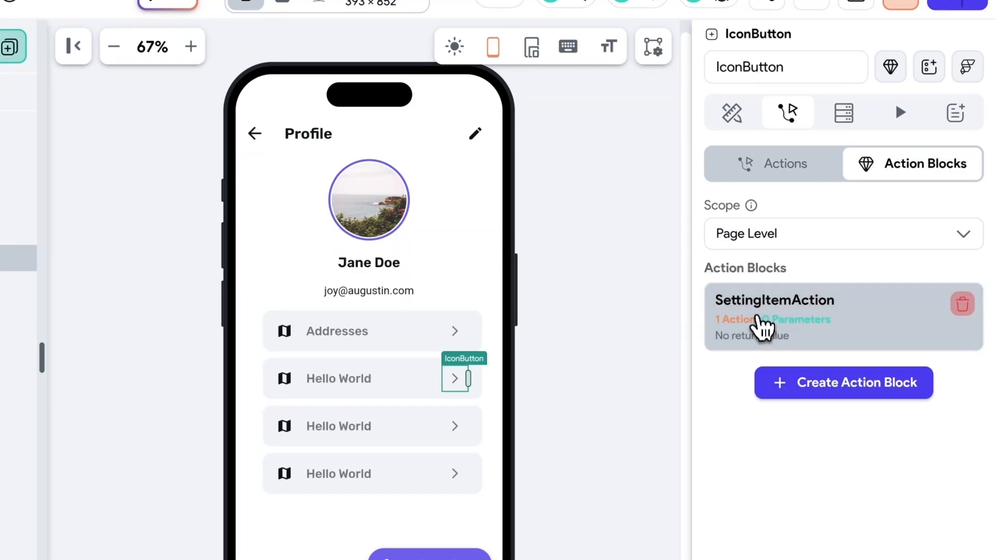
{"action": "left_click", "coordinate": [777, 318]}
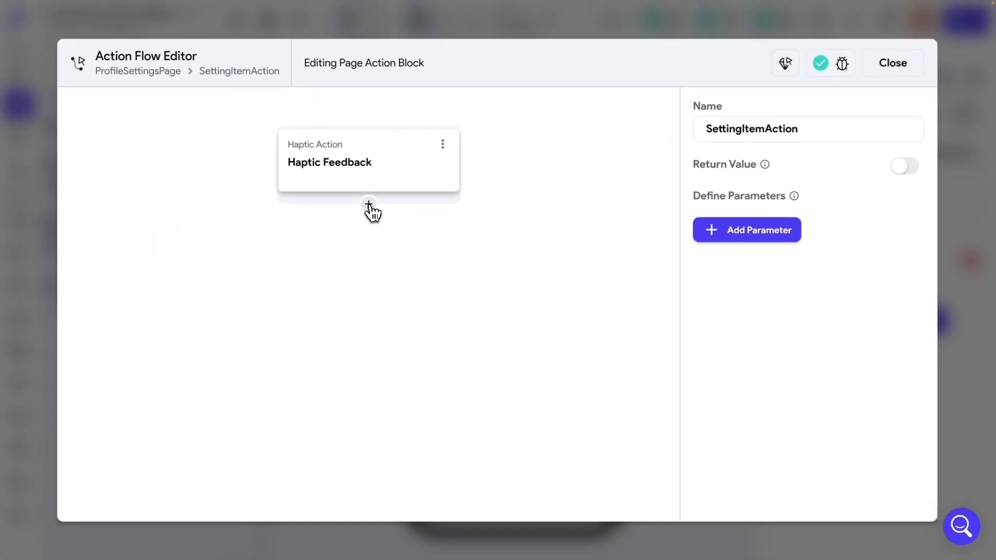
{"action": "left_click", "coordinate": [364, 204]}
{"action": "left_click", "coordinate": [375, 235]}
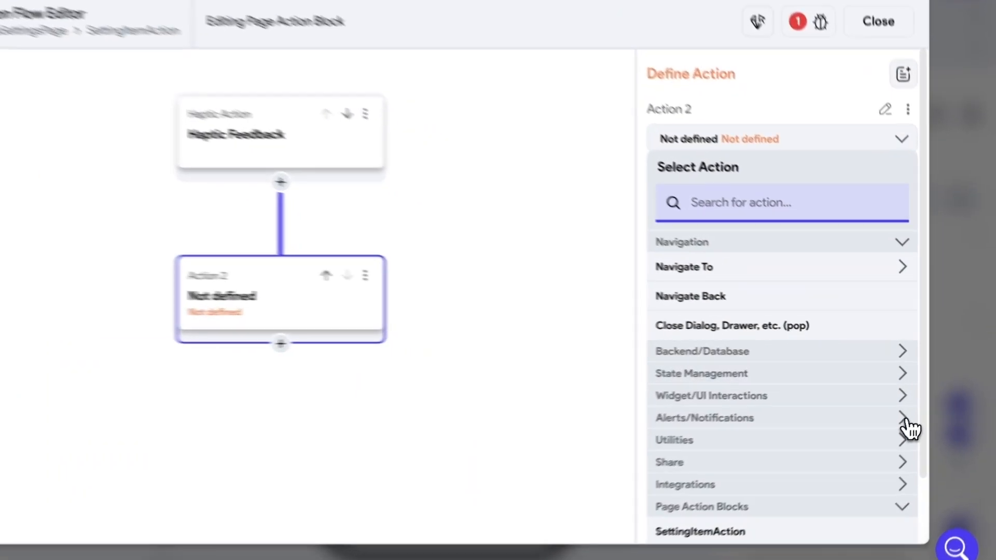
{"action": "left_click", "coordinate": [902, 410]}
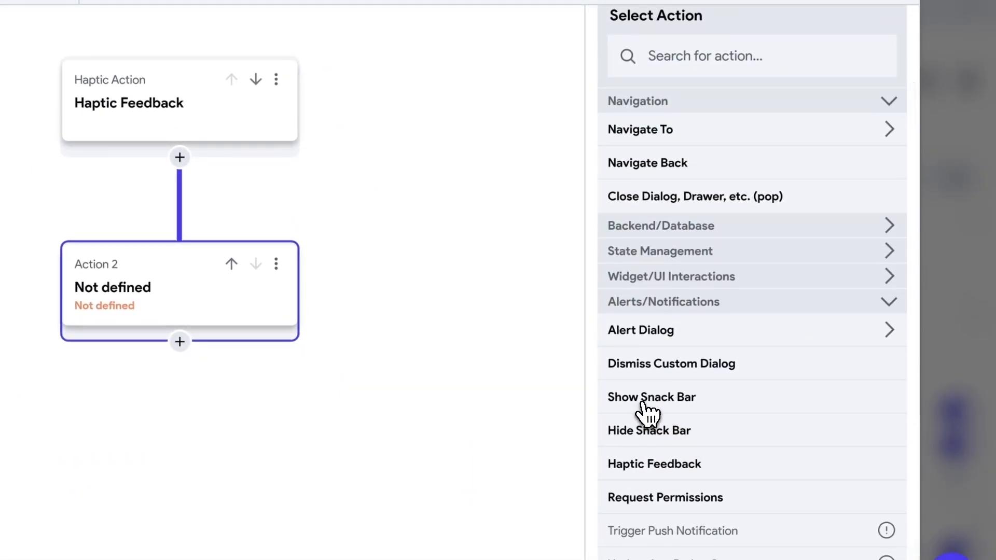
{"action": "left_click", "coordinate": [654, 434]}
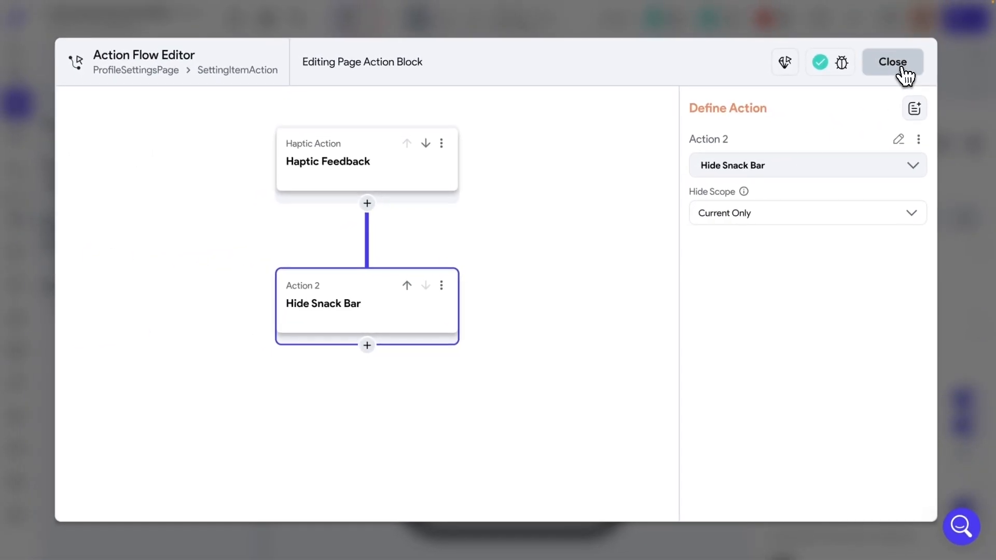
{"action": "left_click", "coordinate": [901, 67]}
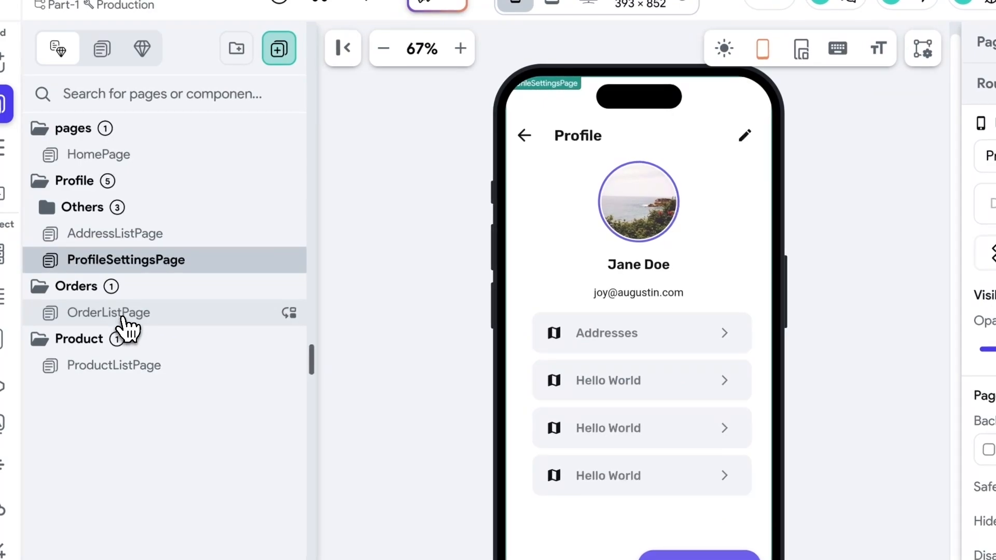
Step: On OrderListPage, examine the app-level and page-level action blocks available to the CircleImage
{"action": "left_click", "coordinate": [130, 313]}
{"action": "left_click", "coordinate": [537, 146]}
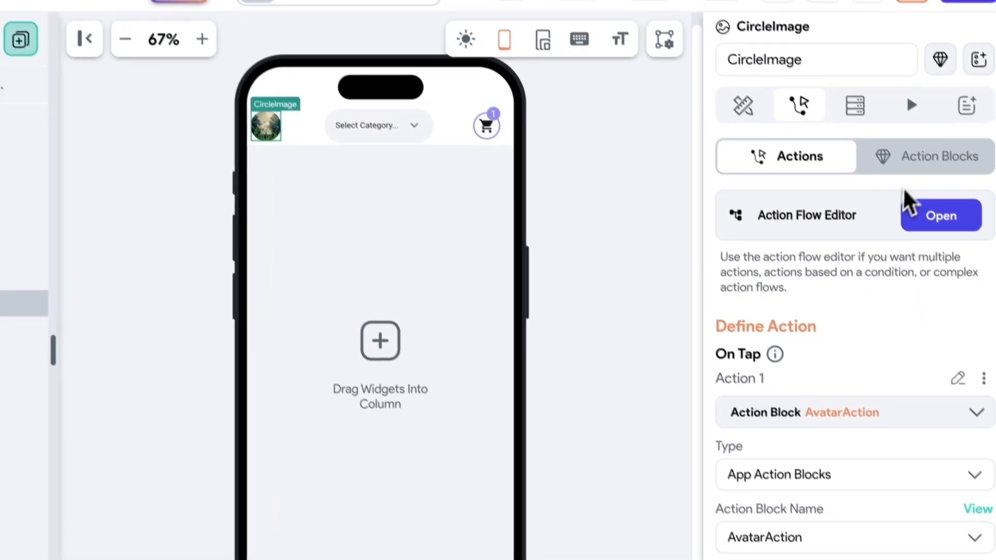
{"action": "left_click", "coordinate": [921, 178]}
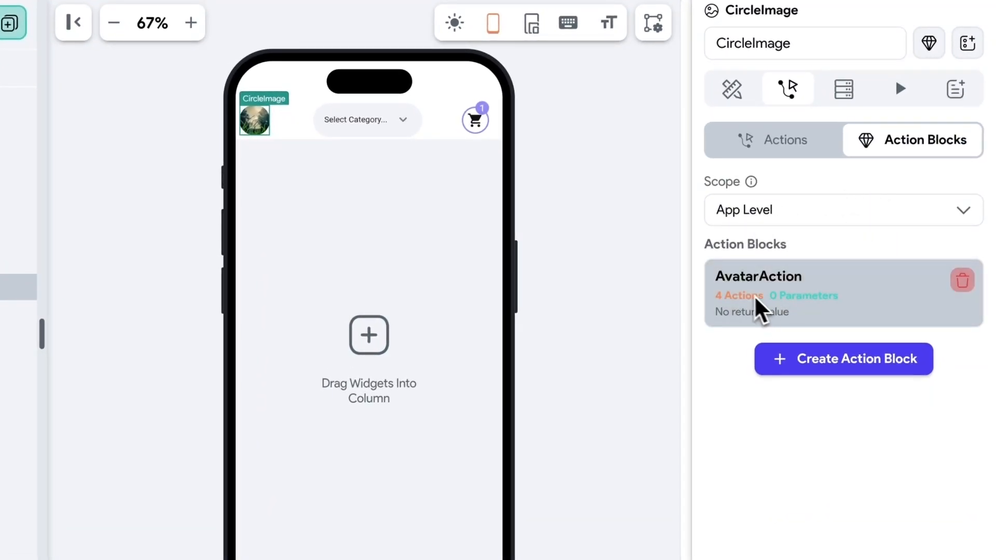
{"action": "left_click", "coordinate": [804, 211]}
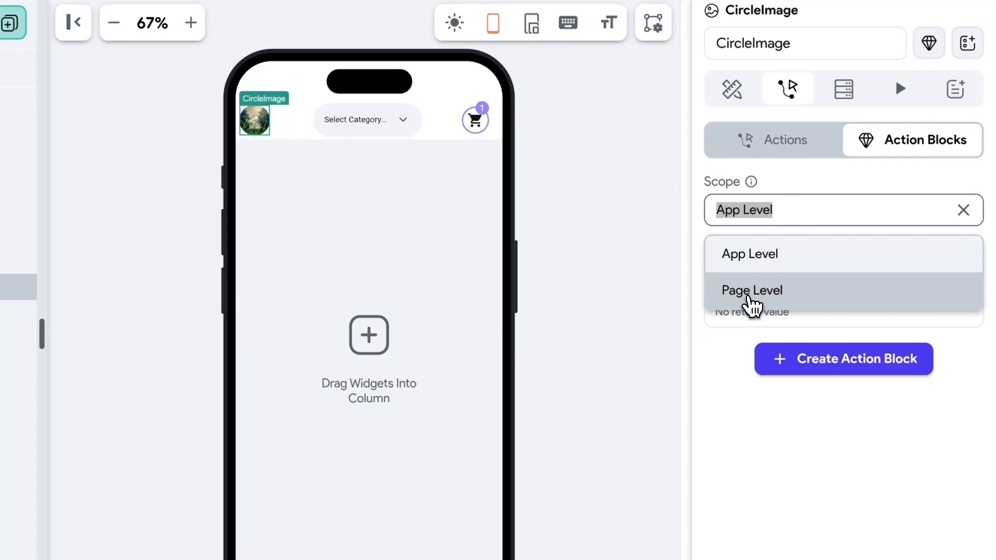
{"action": "left_click", "coordinate": [752, 290]}
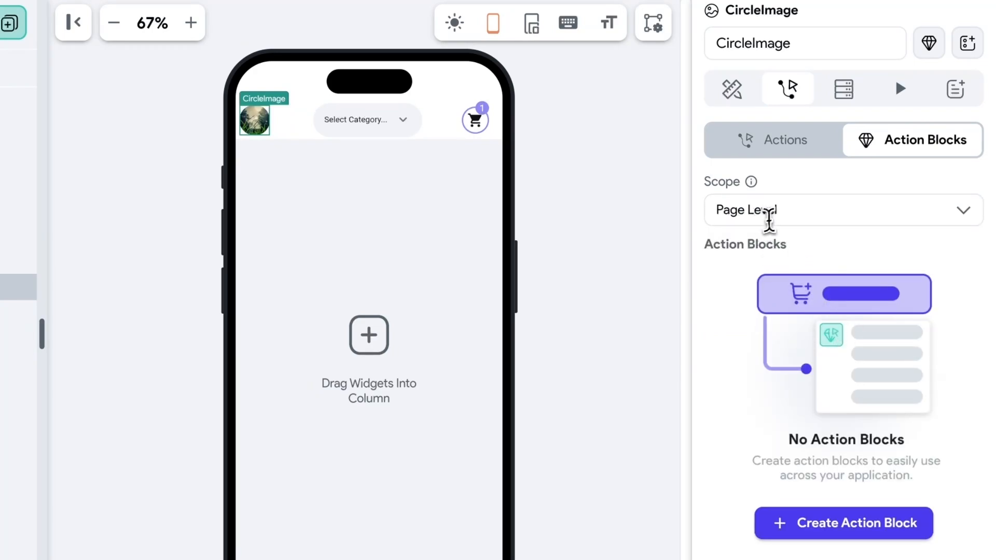
Step: Set the CircleImage's action block scope to App Level and start a test mode session of the app
{"action": "left_click", "coordinate": [778, 220]}
{"action": "left_click", "coordinate": [774, 255]}
{"action": "left_click", "coordinate": [633, 262]}
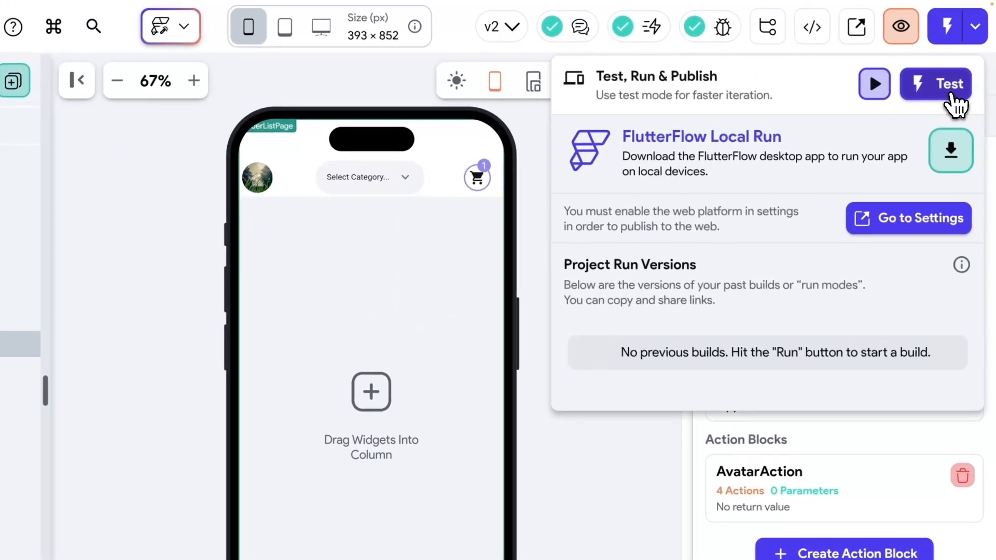
{"action": "left_click", "coordinate": [952, 89]}
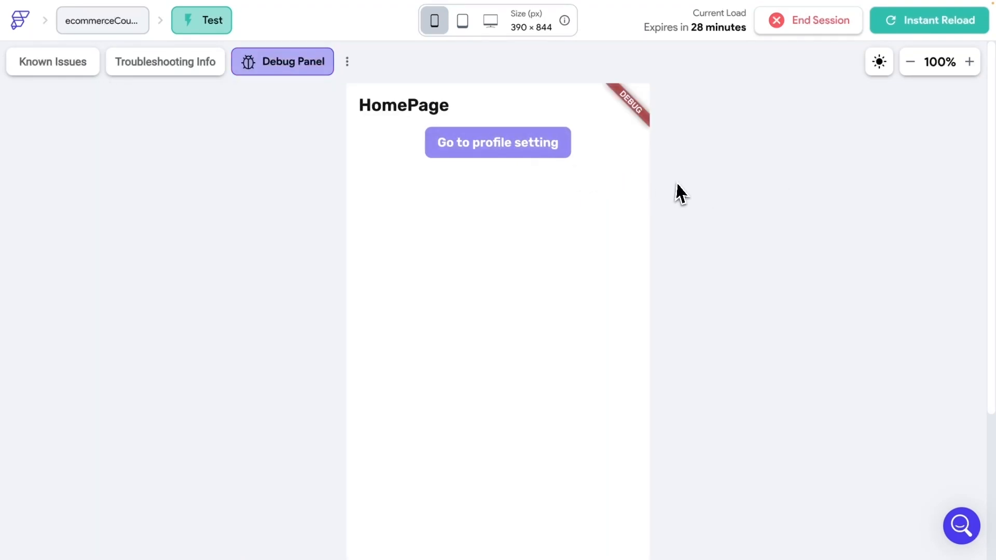
Step: In the test session, go to the profile settings, open Addresses, and return
{"action": "left_click", "coordinate": [499, 148]}
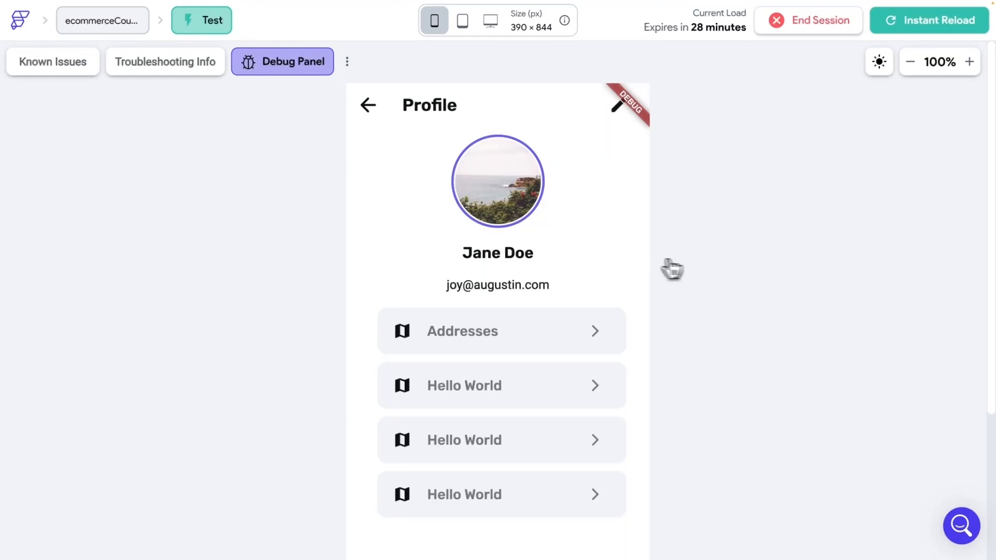
{"action": "left_click", "coordinate": [600, 336]}
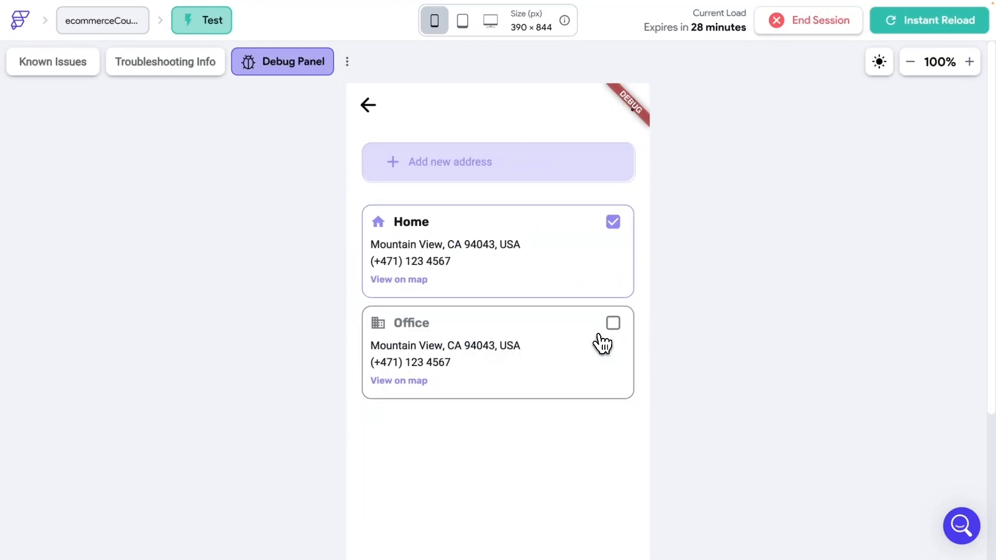
{"action": "left_click", "coordinate": [359, 117]}
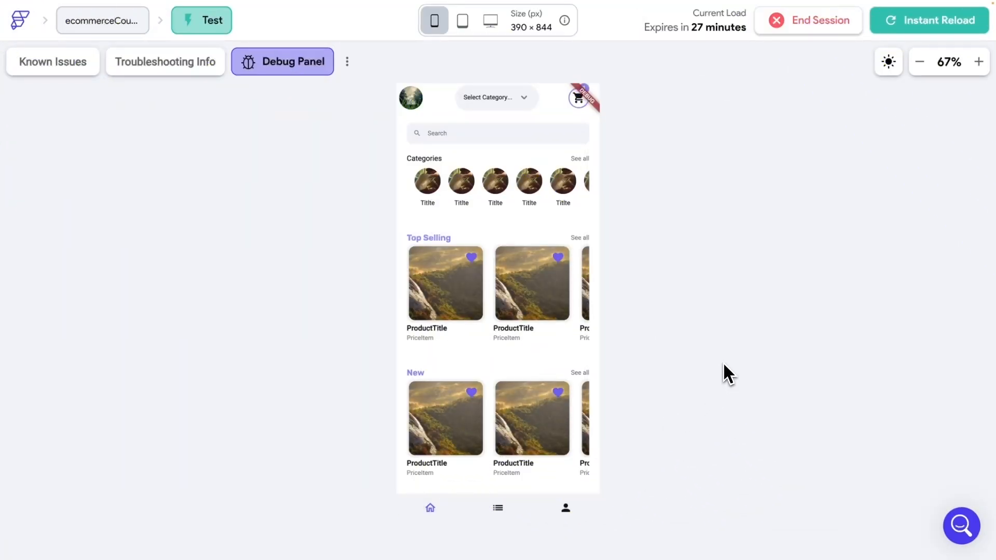
Step: Test the avatar image on the product list page, go back, and try the avatar on the orders page
{"action": "left_click", "coordinate": [413, 103]}
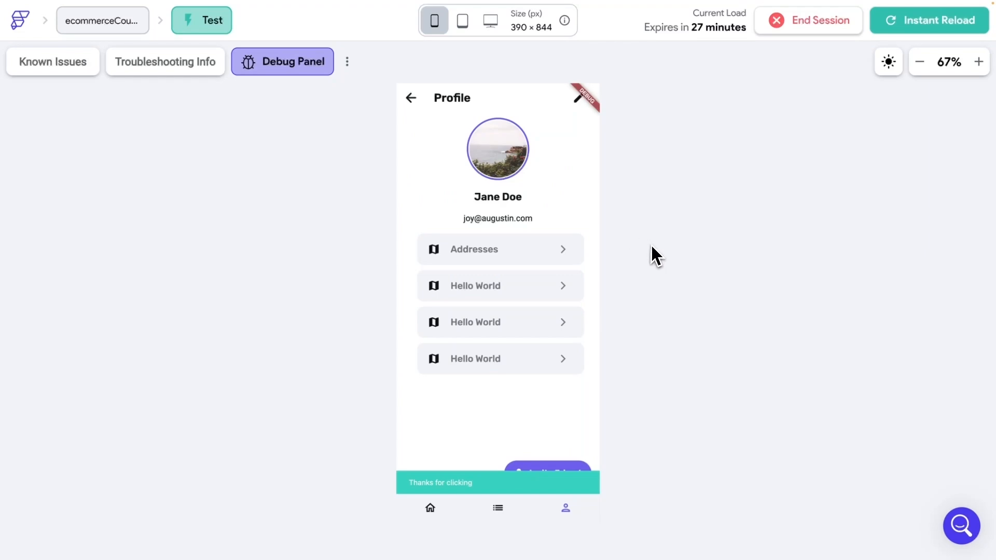
{"action": "left_click", "coordinate": [412, 99]}
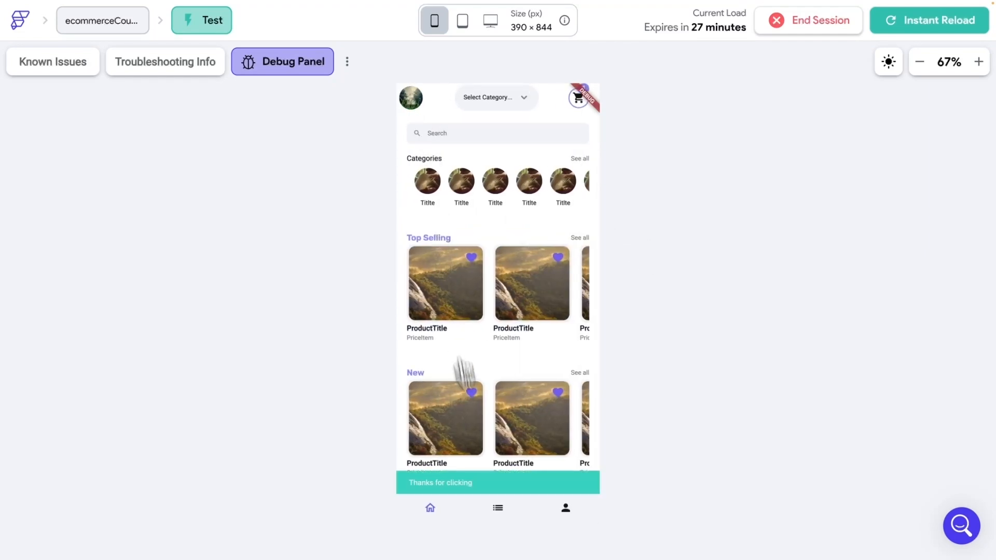
{"action": "left_click", "coordinate": [498, 511]}
{"action": "left_click", "coordinate": [422, 101]}
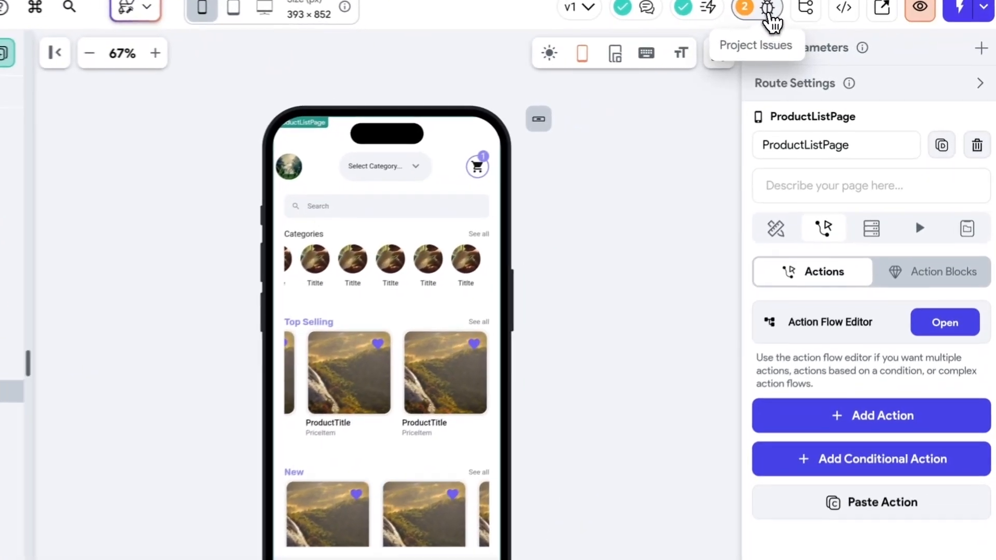
Step: From the project's Disabled Action warning, delete the disabled Hide Snack Bar action from CircleImage's flow and close the flow editor
{"action": "left_click", "coordinate": [804, 17]}
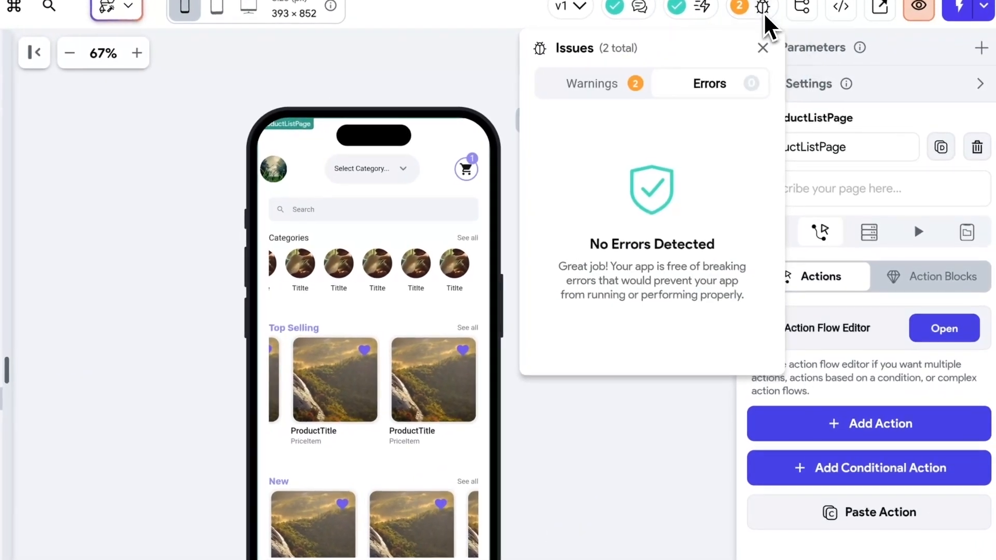
{"action": "left_click", "coordinate": [603, 101]}
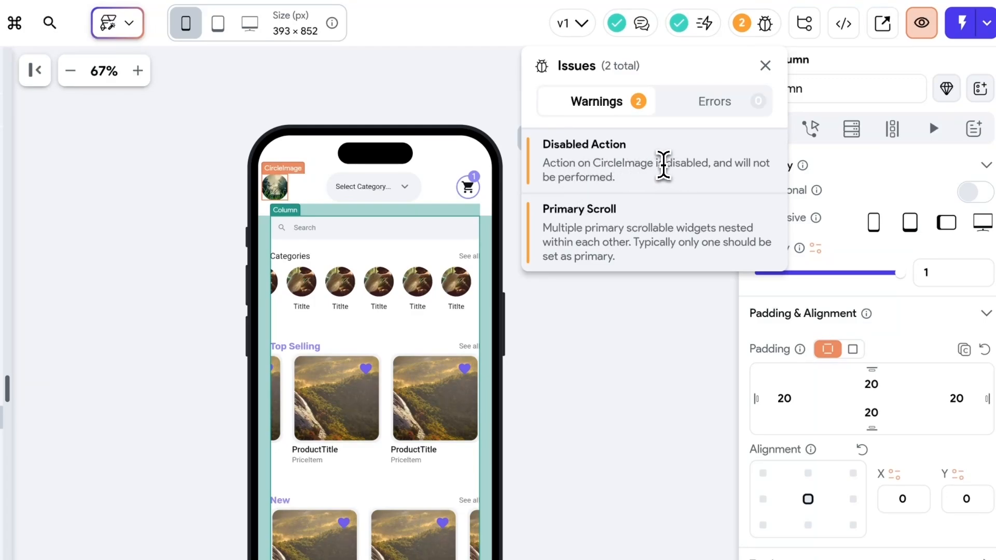
{"action": "left_click", "coordinate": [663, 165]}
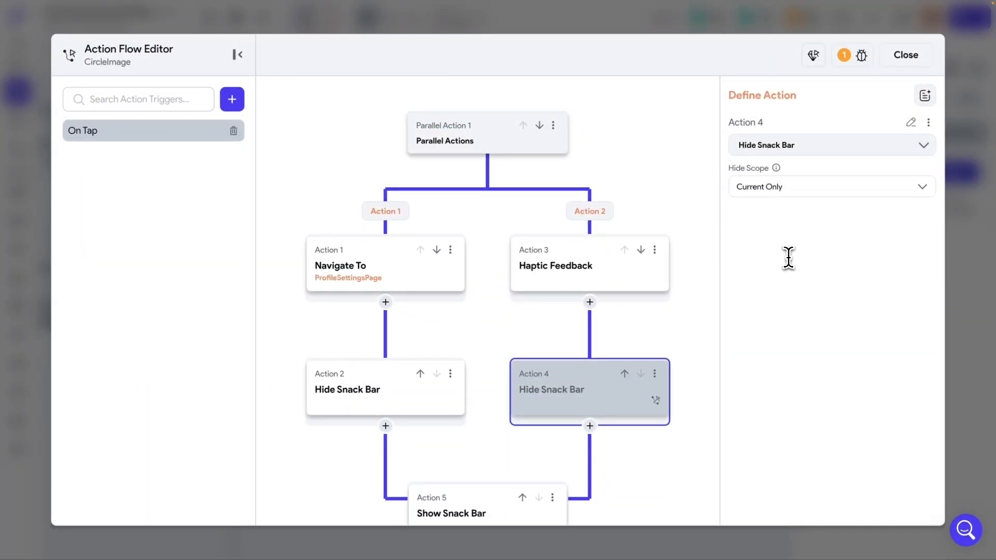
{"action": "scroll", "coordinate": [716, 331], "scroll_direction": "down", "scroll_amount": 1}
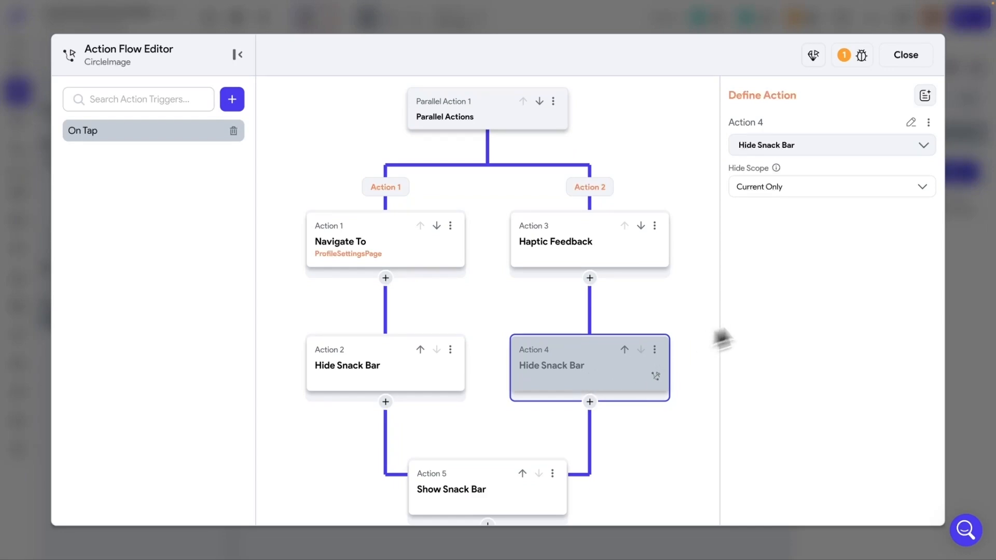
{"action": "left_click", "coordinate": [655, 352]}
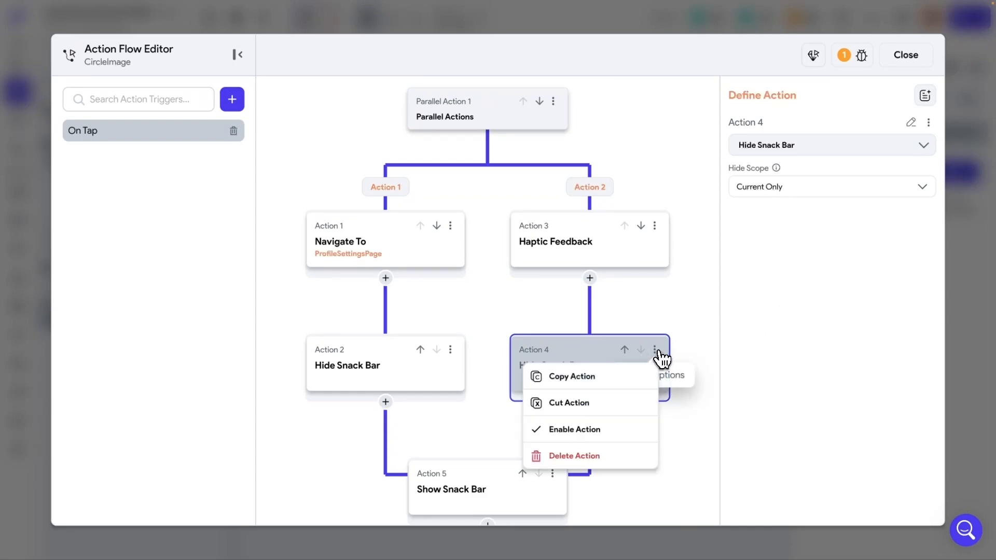
{"action": "left_click", "coordinate": [584, 460]}
{"action": "left_click", "coordinate": [917, 67]}
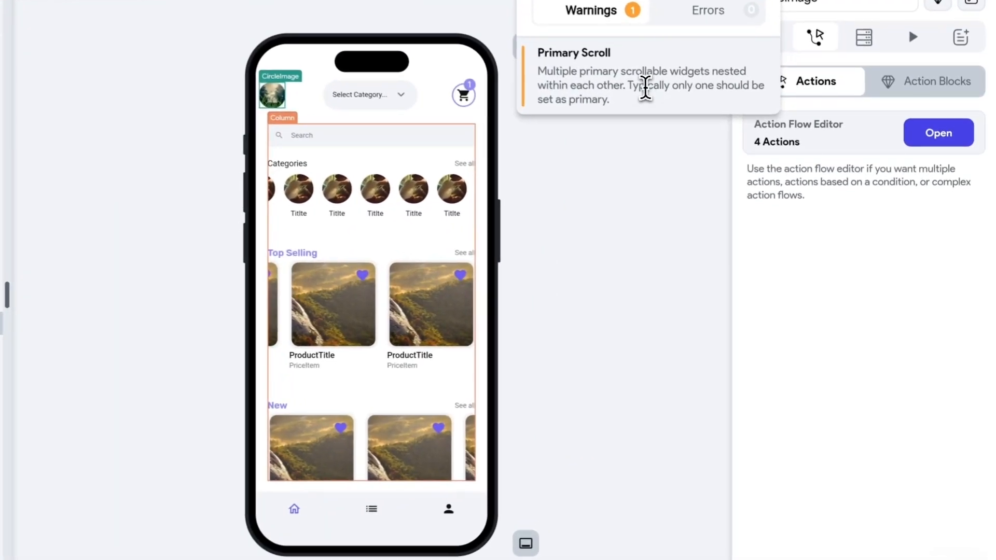
Step: Open the Column flagged by the Primary Scroll warning, turn off its Primary setting, and check the project issues
{"action": "left_click", "coordinate": [730, 140]}
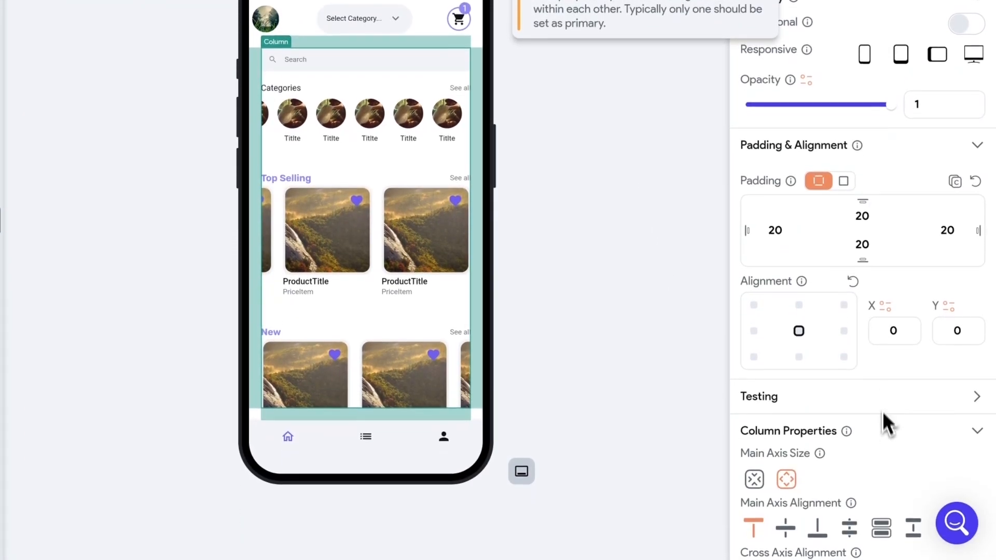
{"action": "scroll", "coordinate": [882, 487], "scroll_direction": "down", "scroll_amount": 6}
{"action": "scroll", "coordinate": [883, 351], "scroll_direction": "up", "scroll_amount": 3}
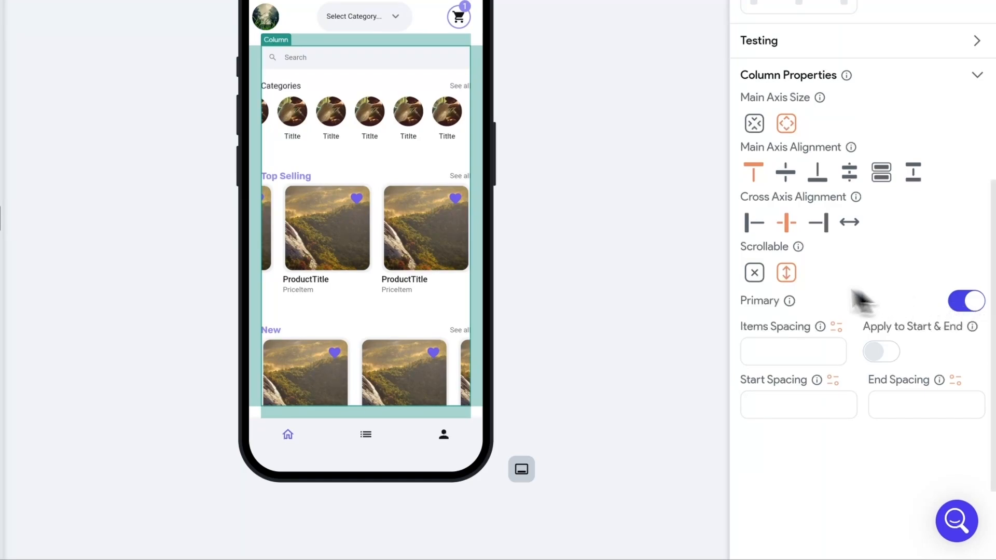
{"action": "left_click", "coordinate": [755, 274]}
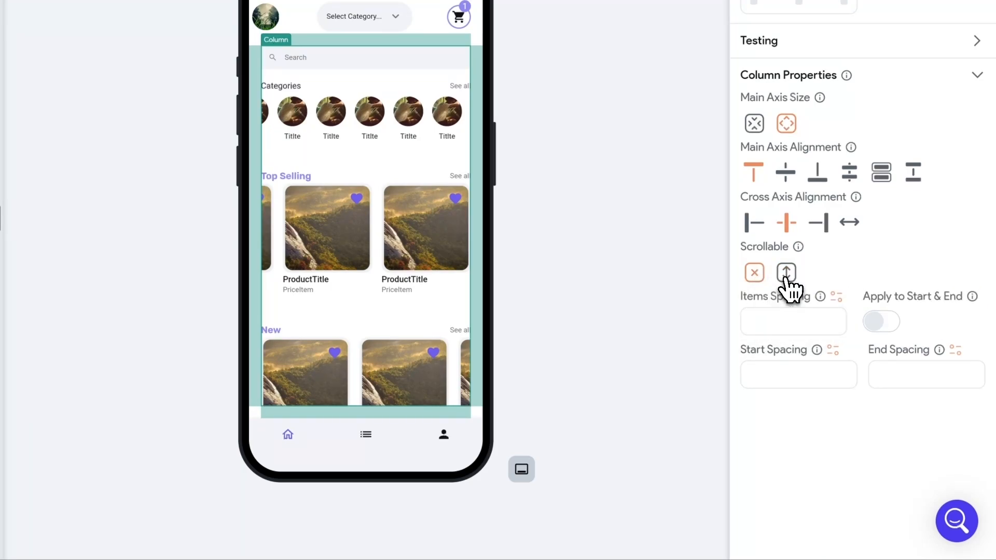
{"action": "left_click", "coordinate": [786, 274]}
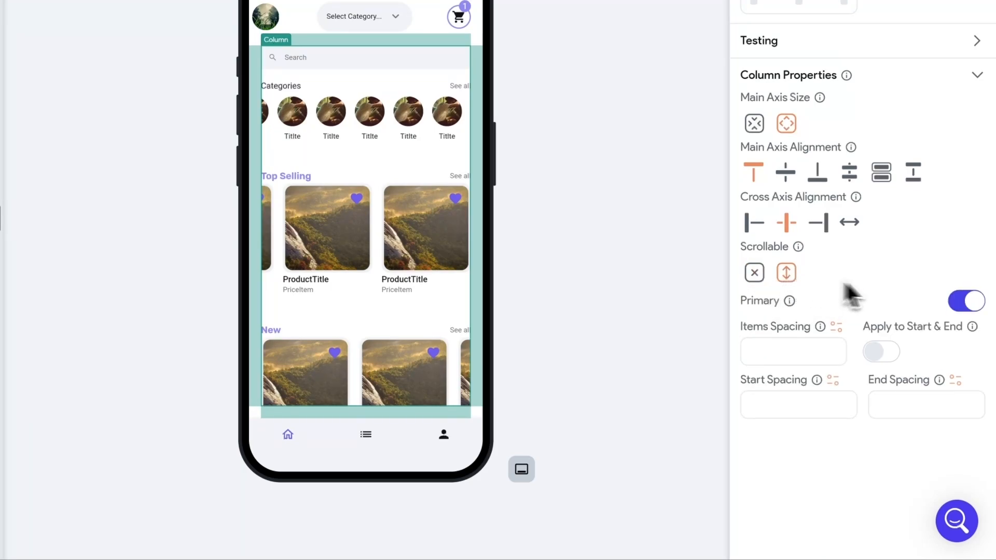
{"action": "left_click", "coordinate": [974, 309]}
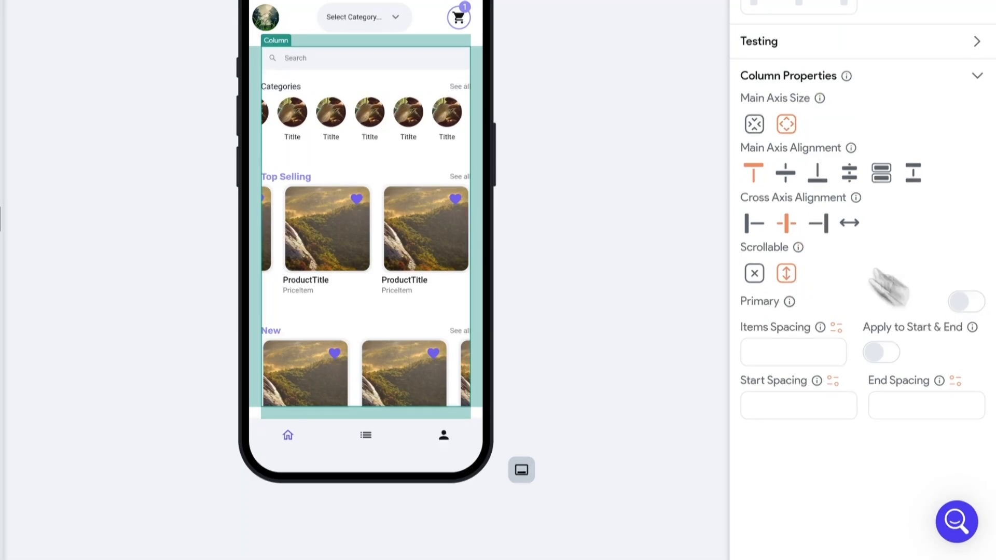
{"action": "left_click", "coordinate": [756, 21]}
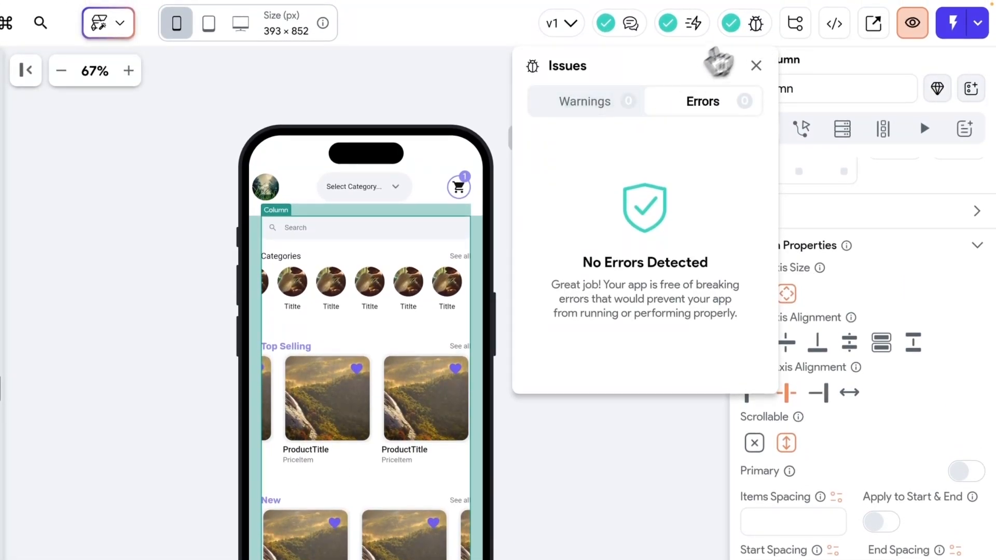
{"action": "left_click", "coordinate": [640, 449]}
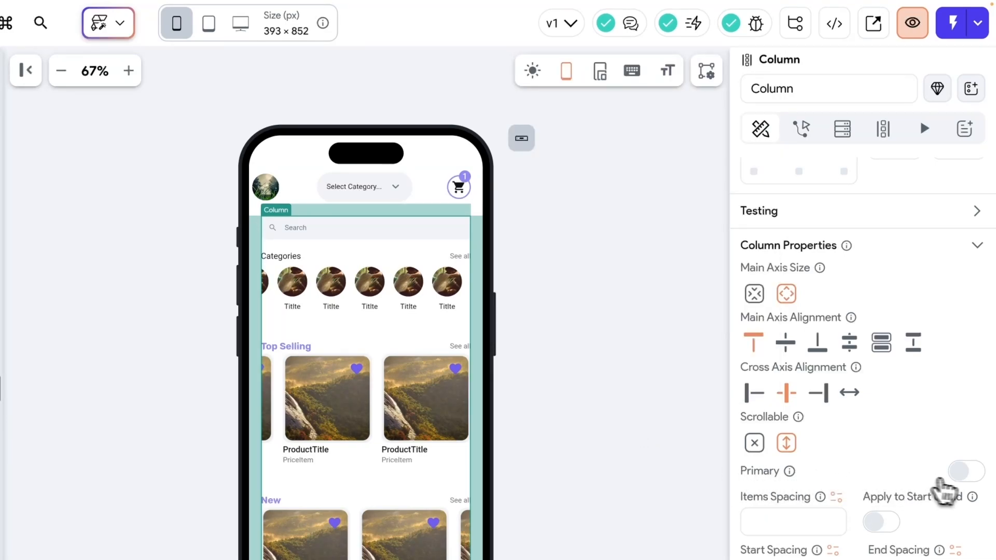
Step: Try the Column with Primary on and with scrolling disabled, undo the scrolling change, and turn Primary off again
{"action": "left_click", "coordinate": [965, 471]}
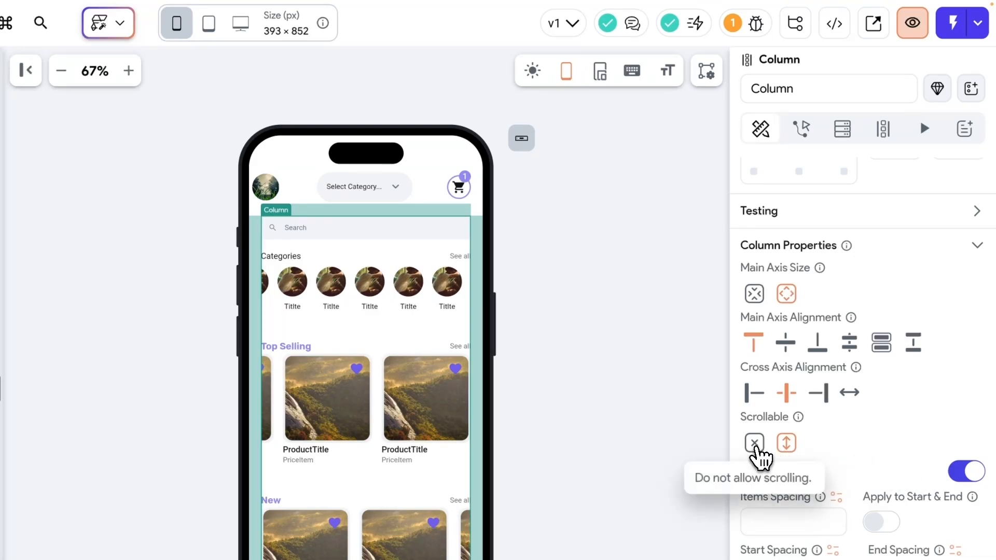
{"action": "left_click", "coordinate": [755, 443]}
{"action": "key", "text": "ctrl+z"}
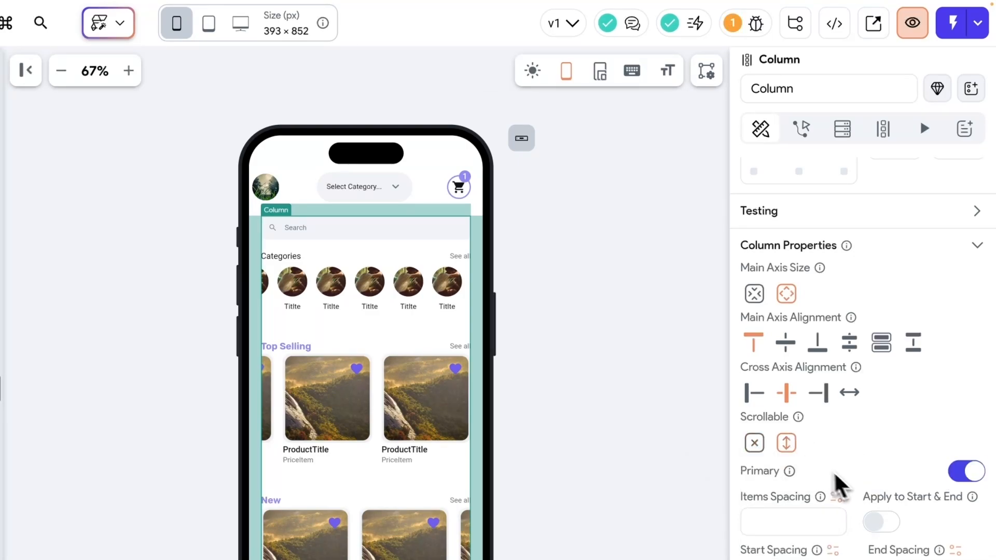
{"action": "left_click", "coordinate": [965, 471]}
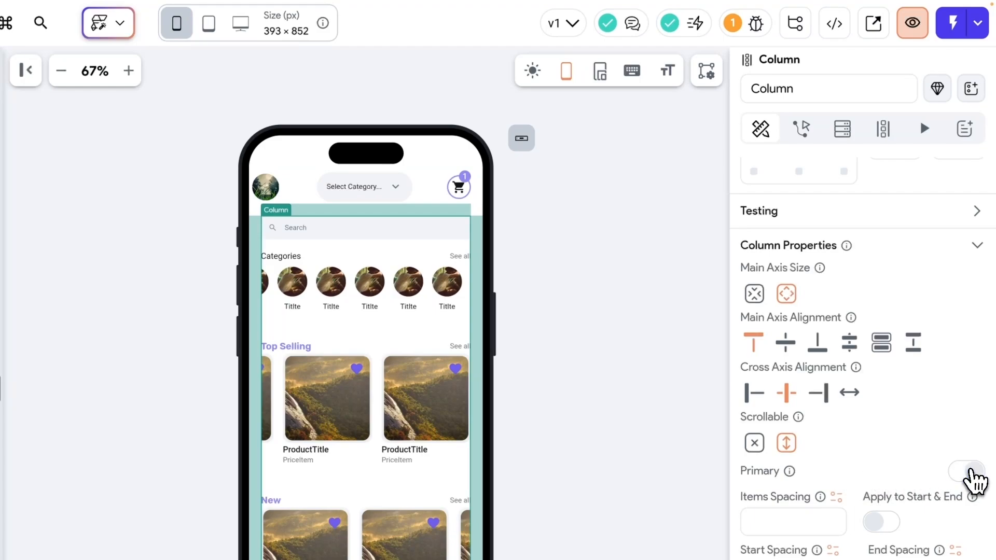
Step: Recheck the project's issues with ProductListPage selected and close the issues list
{"action": "left_click", "coordinate": [647, 437]}
{"action": "left_click", "coordinate": [756, 23]}
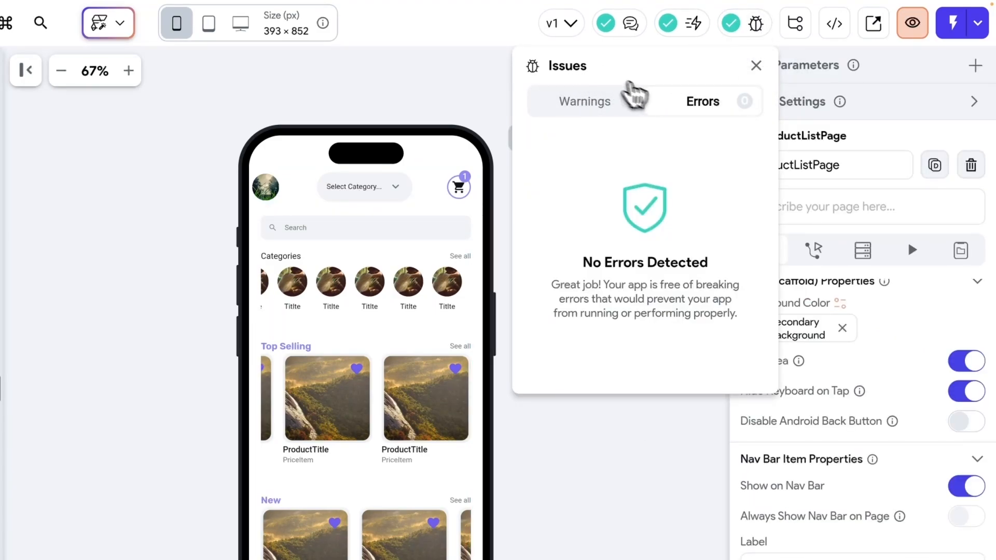
{"action": "left_click", "coordinate": [614, 458]}
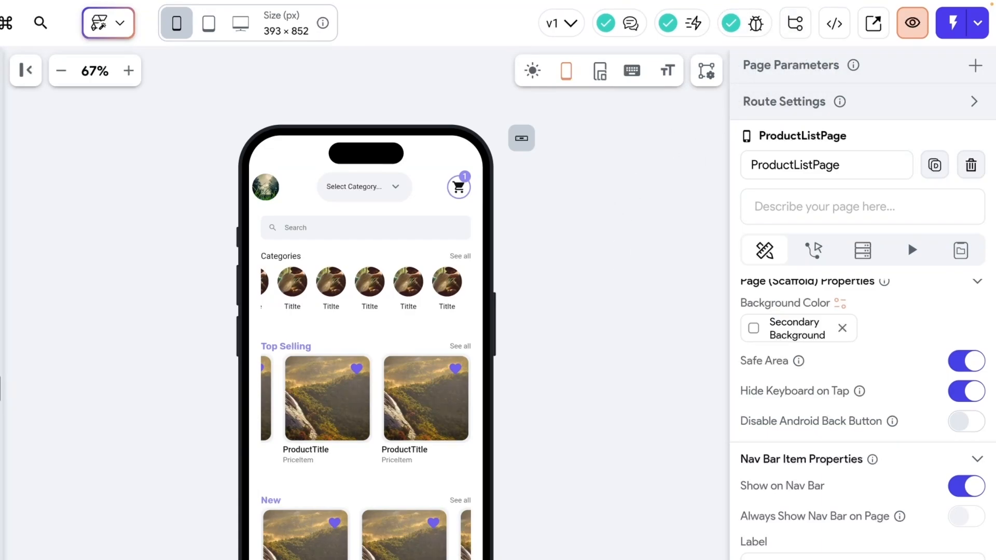
Step: Create a commit on the Part-1 branch with the message "Adding actions"
{"action": "left_click", "coordinate": [796, 26]}
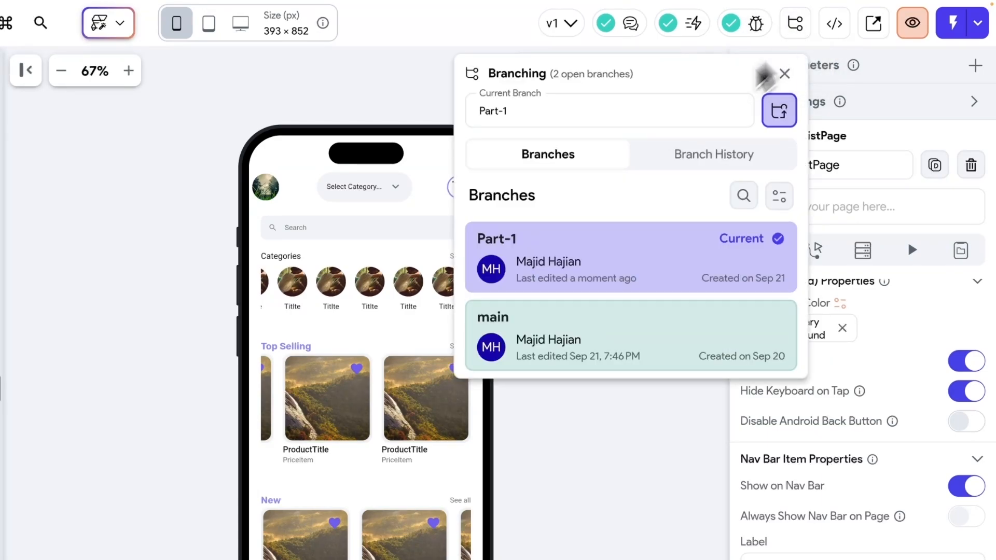
{"action": "left_click", "coordinate": [773, 120]}
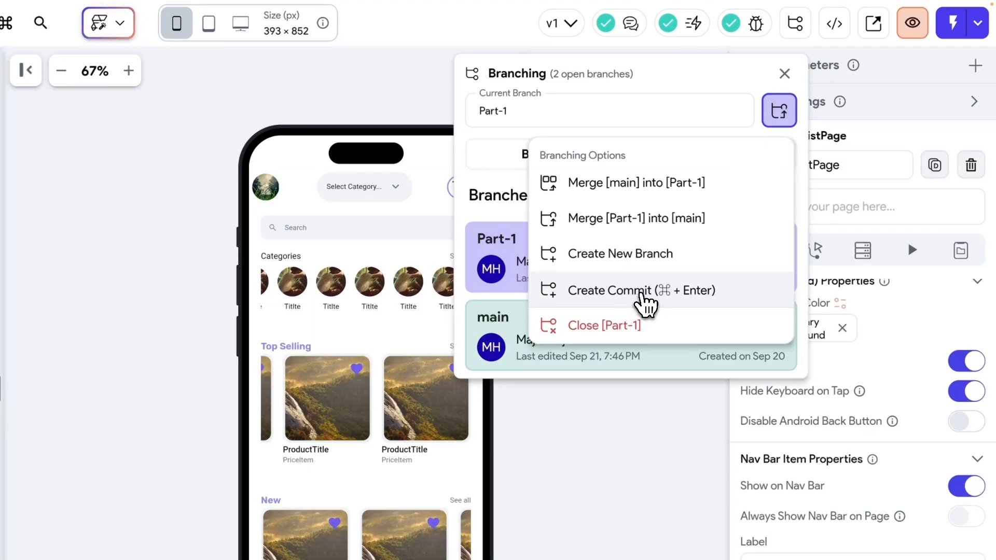
{"action": "left_click", "coordinate": [643, 292]}
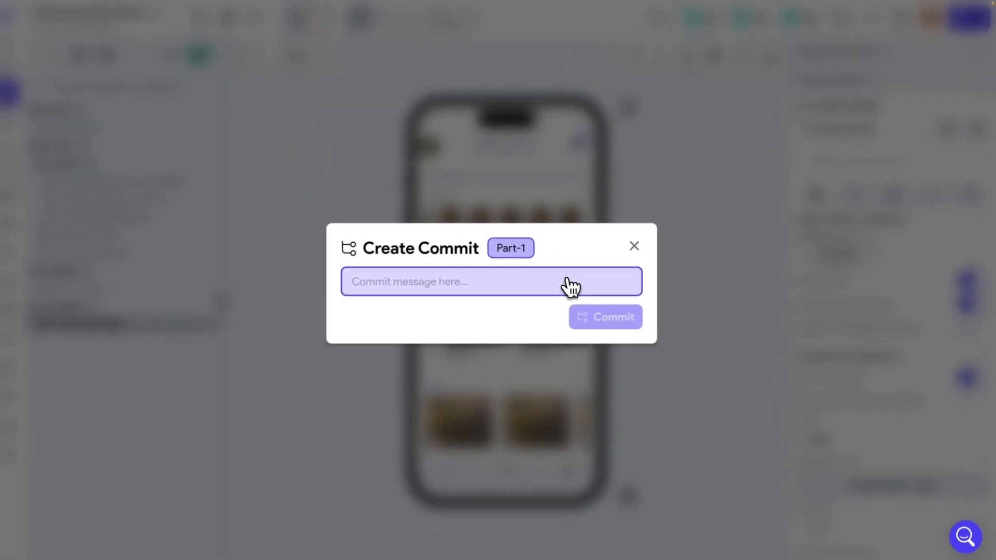
{"action": "type", "text": "Adding a"}
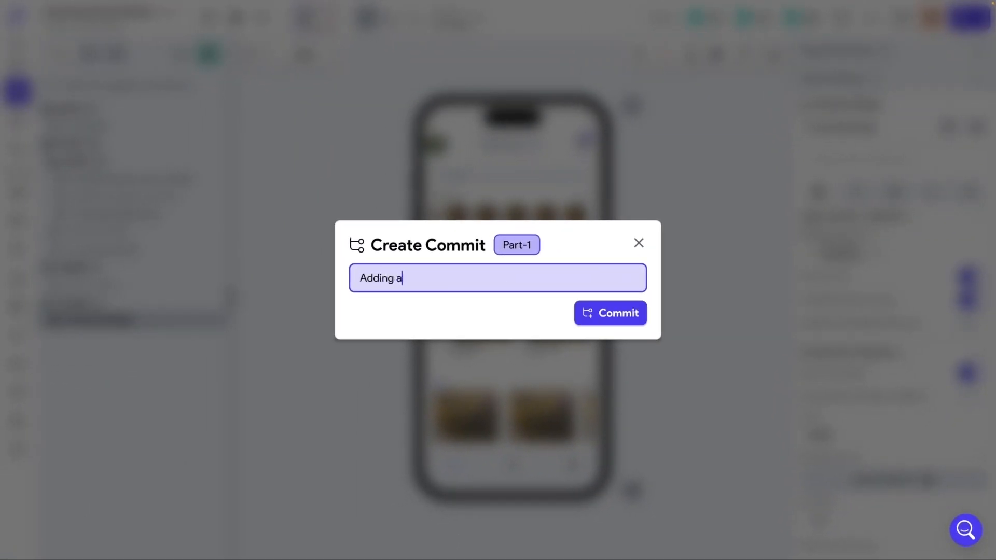
{"action": "type", "text": "ctions"}
{"action": "left_click", "coordinate": [628, 311]}
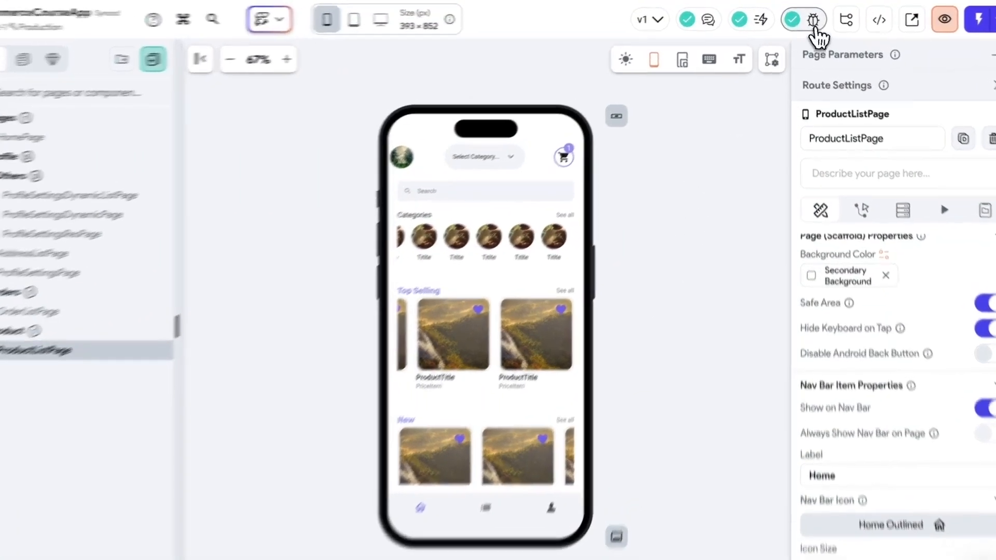
Step: Review the project's branches and save a new project version with the note "v2"
{"action": "left_click", "coordinate": [841, 18]}
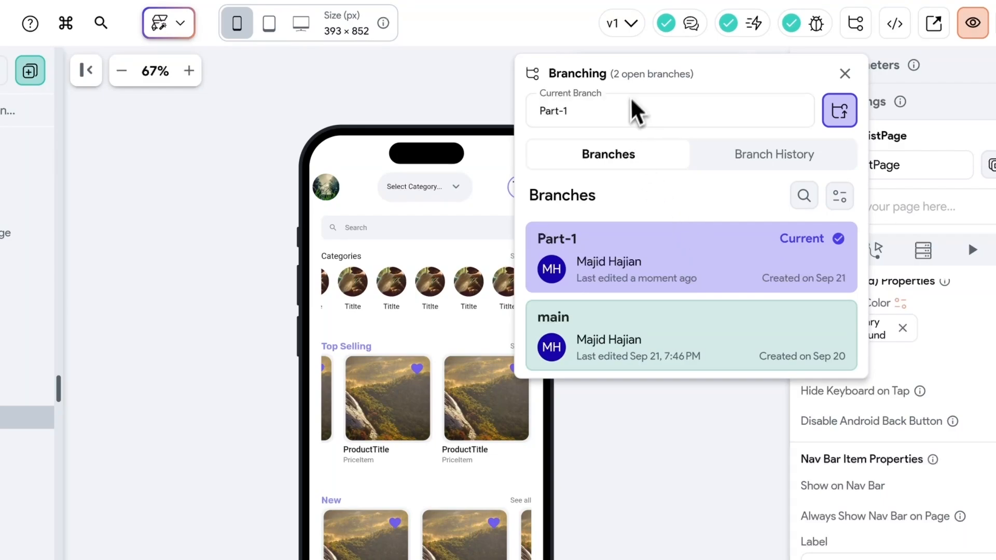
{"action": "left_click", "coordinate": [631, 26]}
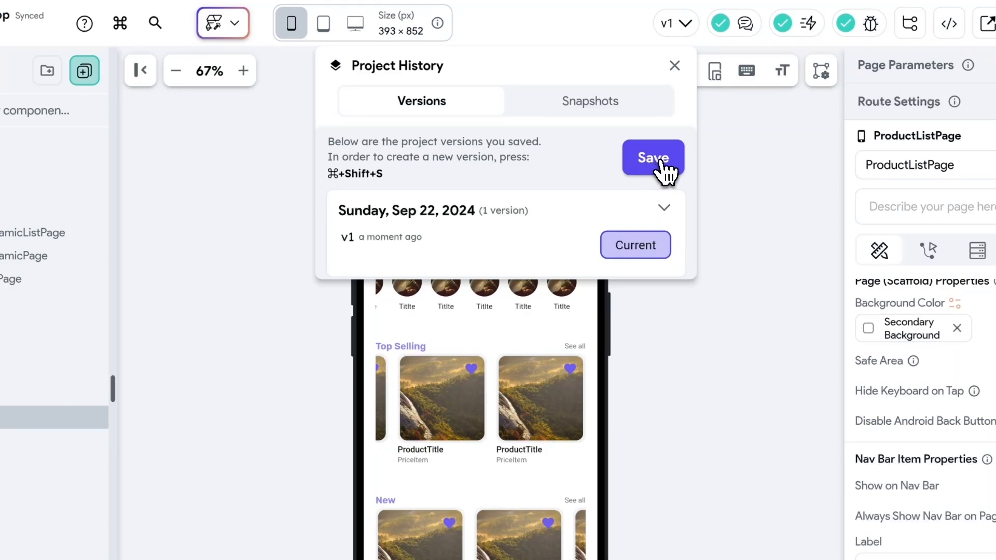
{"action": "left_click", "coordinate": [666, 170]}
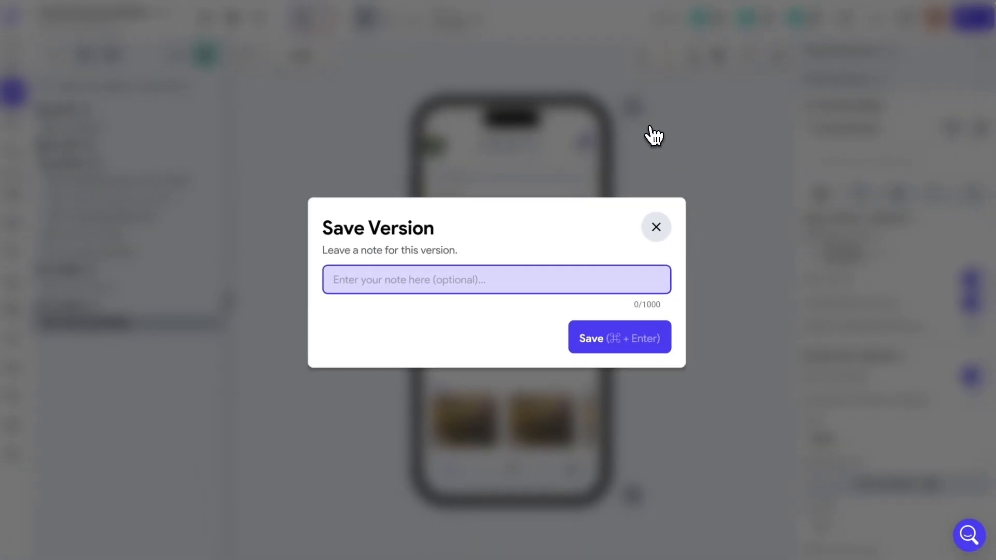
{"action": "type", "text": "v2"}
{"action": "left_click", "coordinate": [629, 343]}
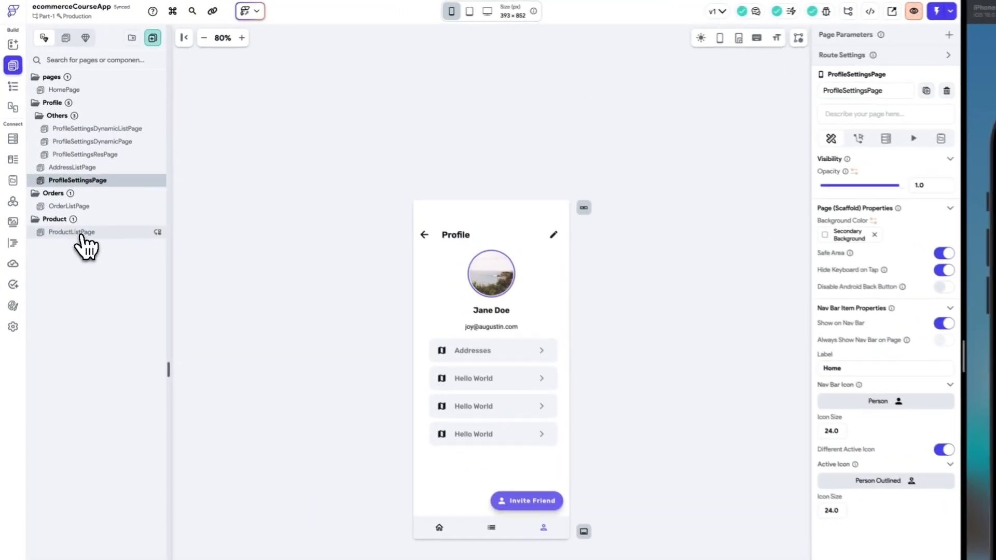
Step: View ProductListPage and AddressListPage, and copy the FlutterFlow CLI export-code command to the clipboard
{"action": "left_click", "coordinate": [80, 234]}
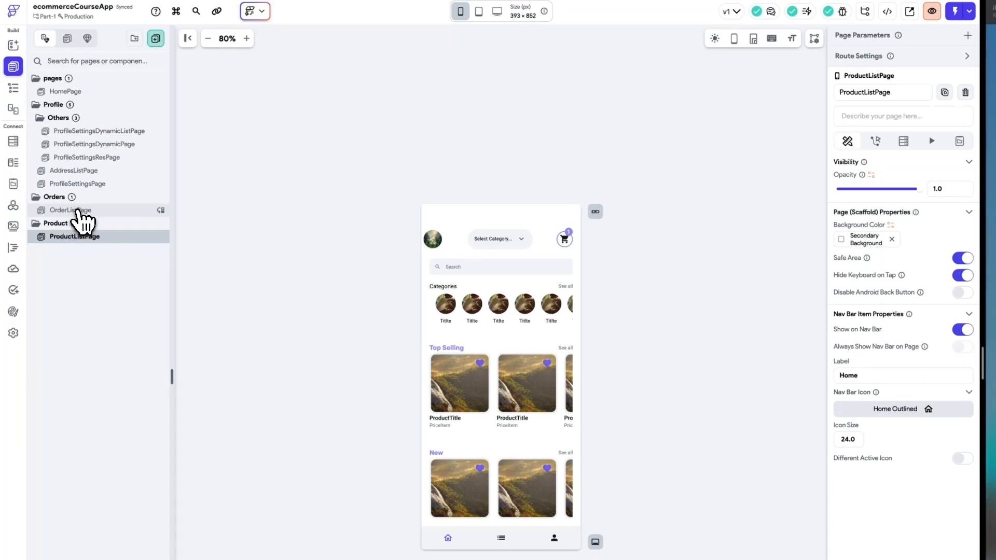
{"action": "left_click", "coordinate": [85, 170]}
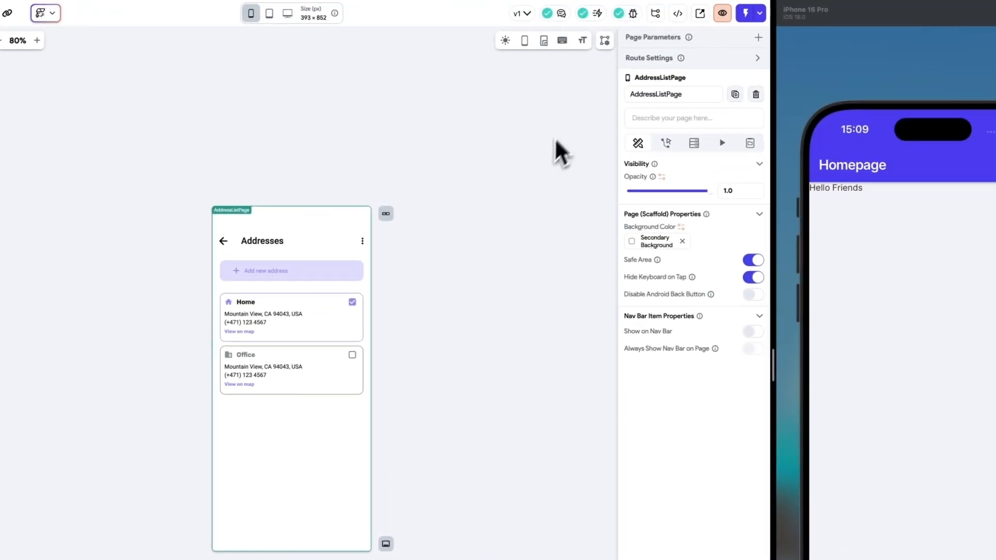
{"action": "left_click", "coordinate": [666, 13]}
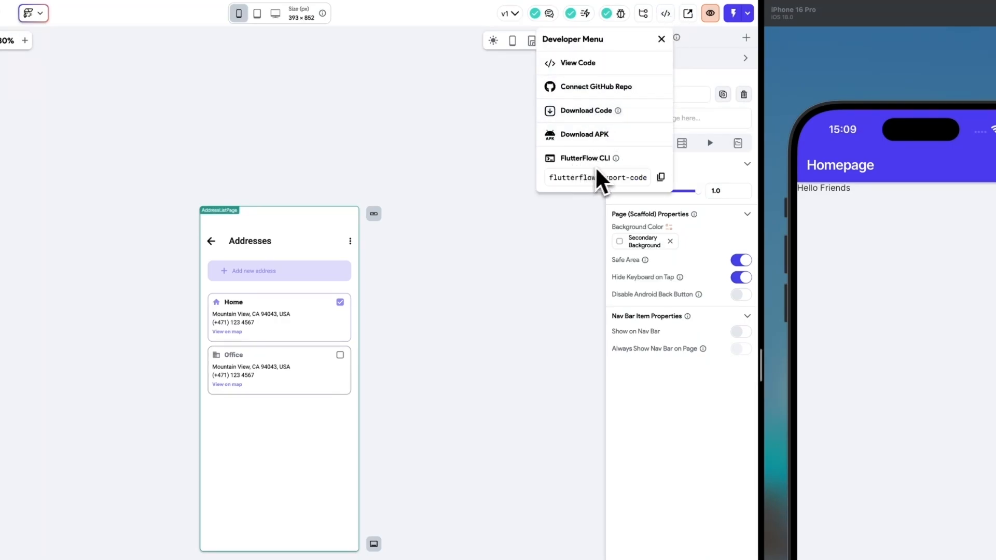
{"action": "left_click", "coordinate": [660, 178]}
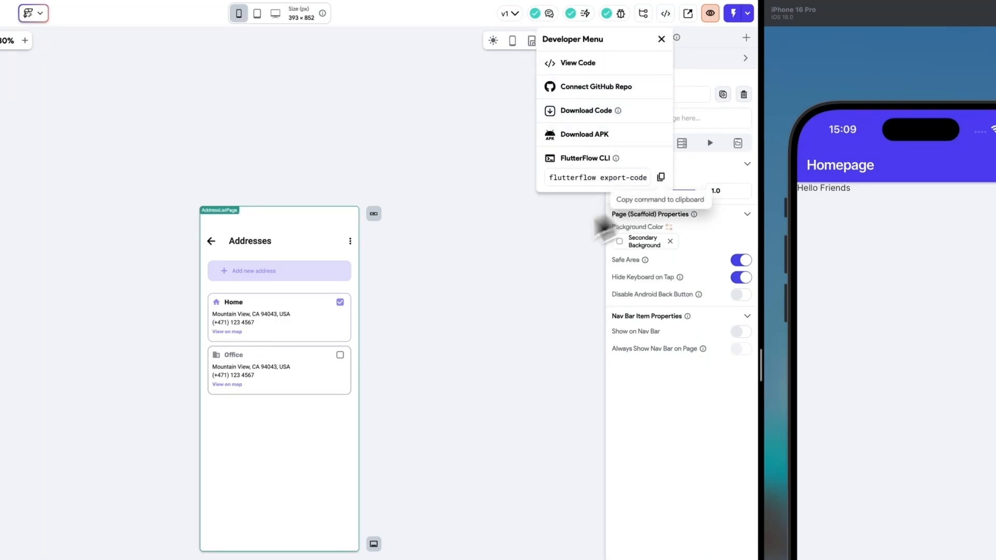
{"action": "left_click", "coordinate": [492, 264]}
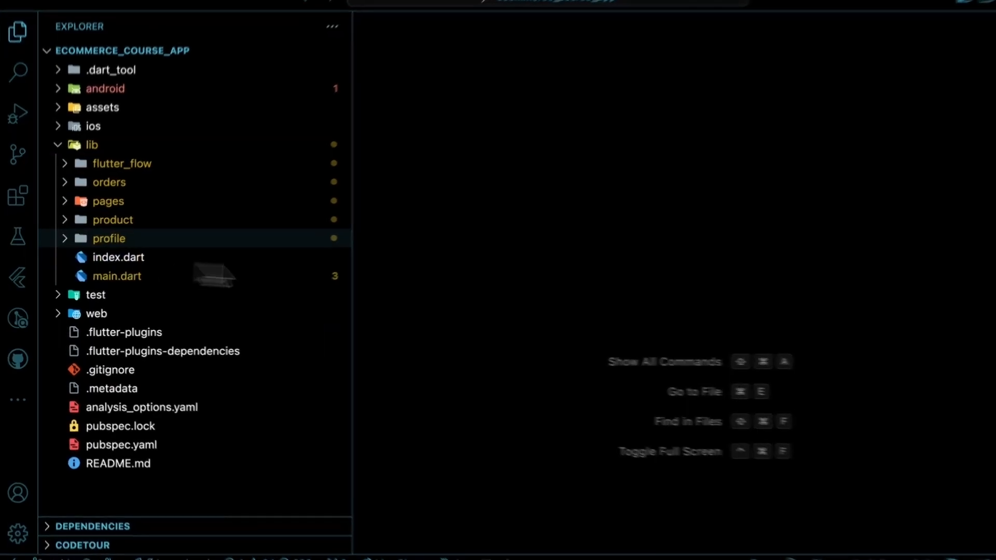
Step: In VS Code, expand lib/profile with its address_list_page and profile_settings_page folders, and open profile_settings_page_widget.dart
{"action": "left_click", "coordinate": [136, 228]}
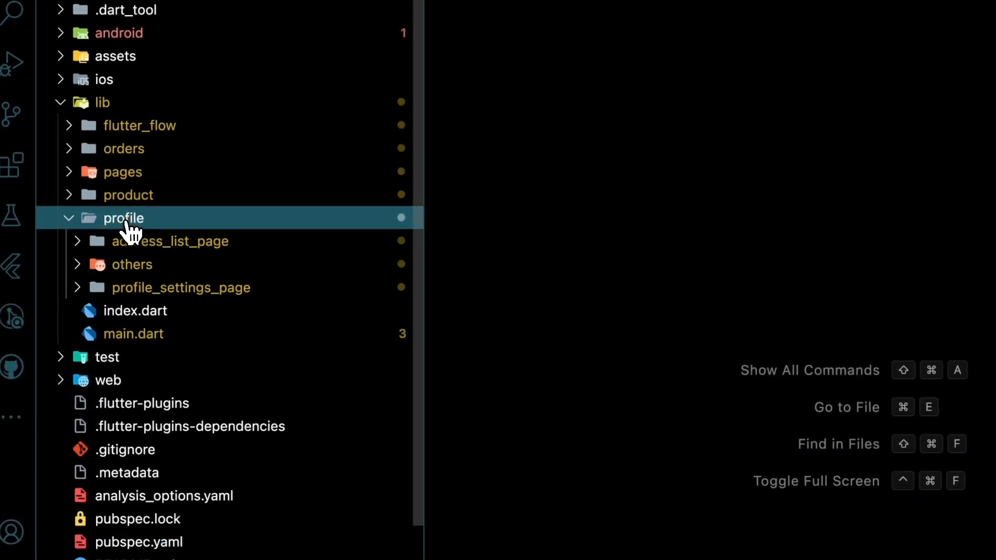
{"action": "left_click", "coordinate": [151, 253]}
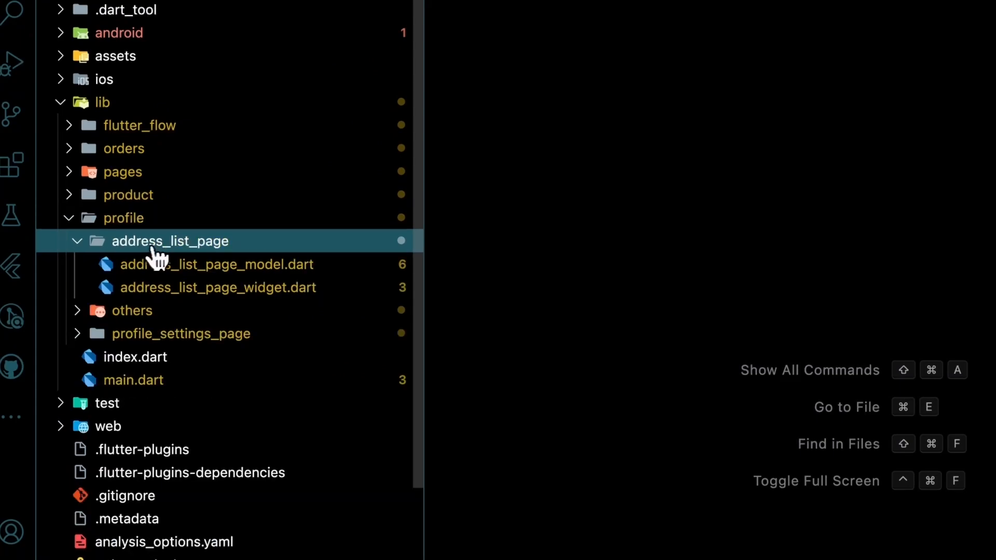
{"action": "left_click", "coordinate": [166, 337]}
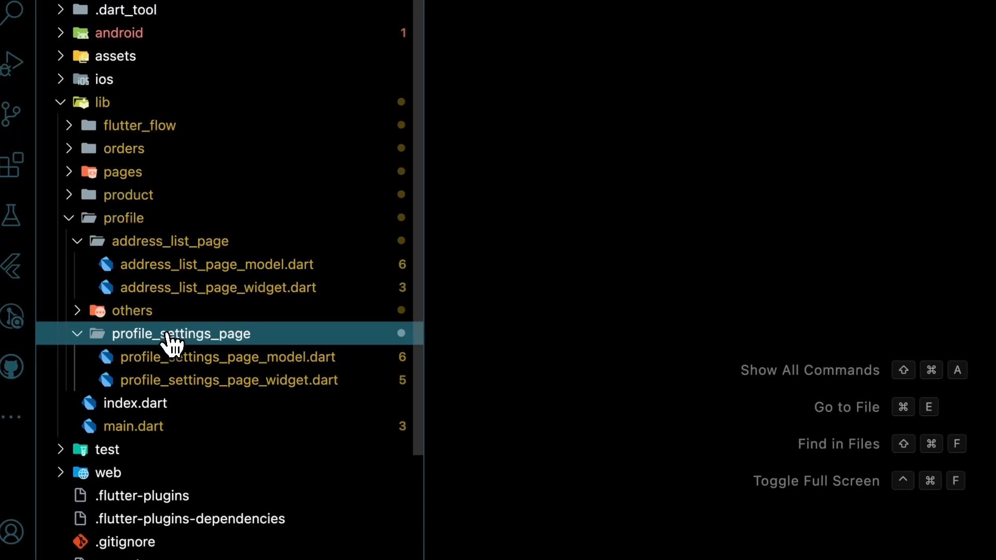
{"action": "left_click", "coordinate": [219, 386]}
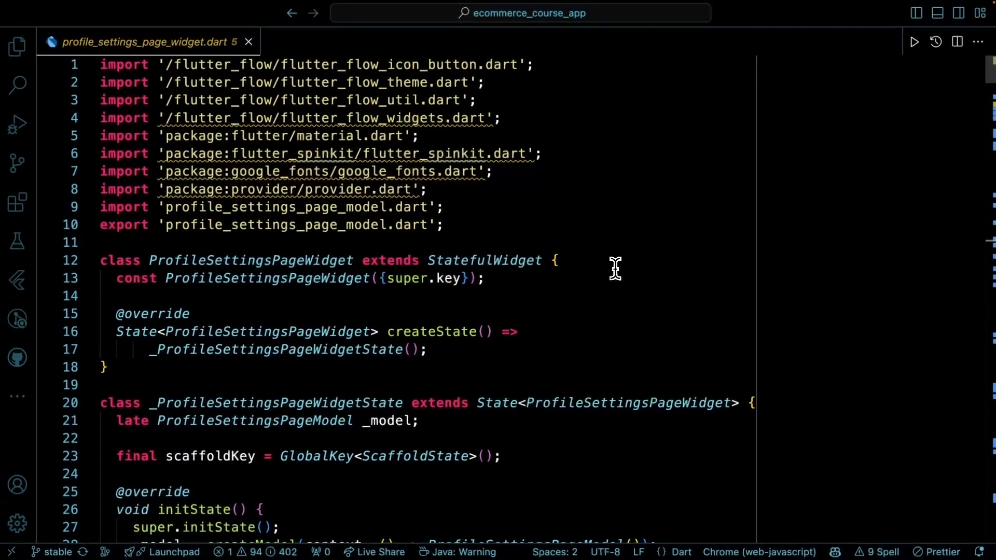
Step: Locate the floatingActionButton in the page's build method and examine its onPressed callback and isWeb condition
{"action": "scroll", "coordinate": [616, 268], "scroll_direction": "down", "scroll_amount": 4}
{"action": "scroll", "coordinate": [629, 273], "scroll_direction": "down", "scroll_amount": 8}
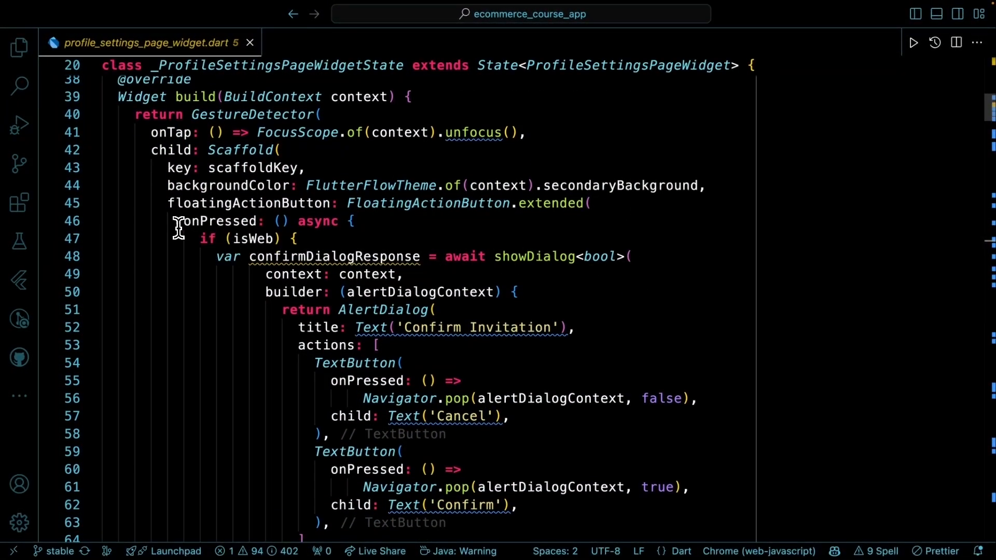
{"action": "left_click", "coordinate": [169, 205]}
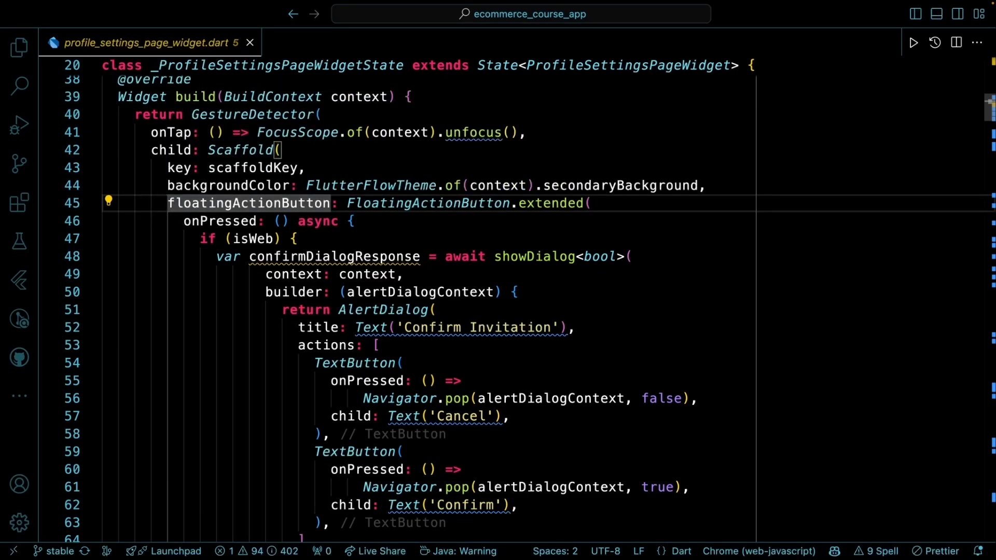
{"action": "key", "text": "Down"}
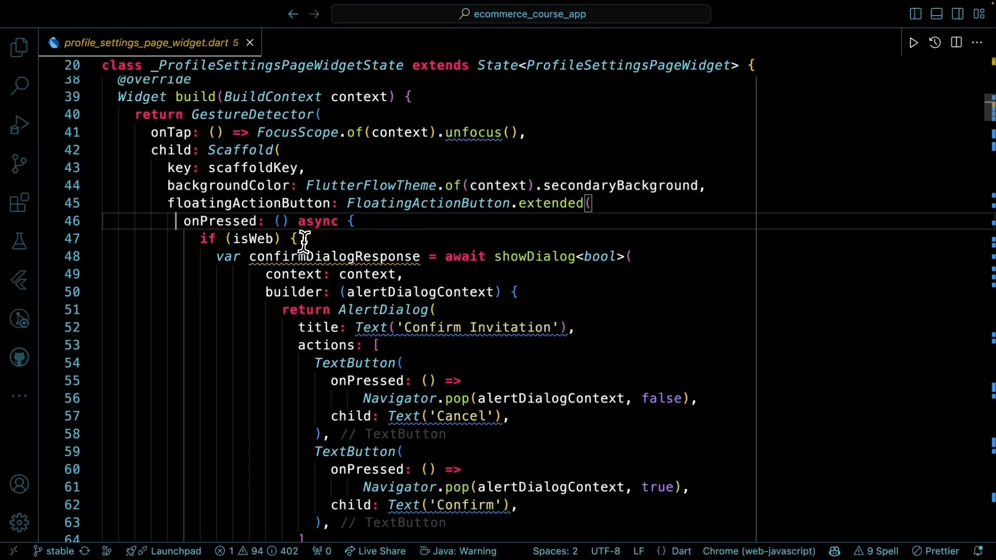
{"action": "left_click", "coordinate": [193, 240]}
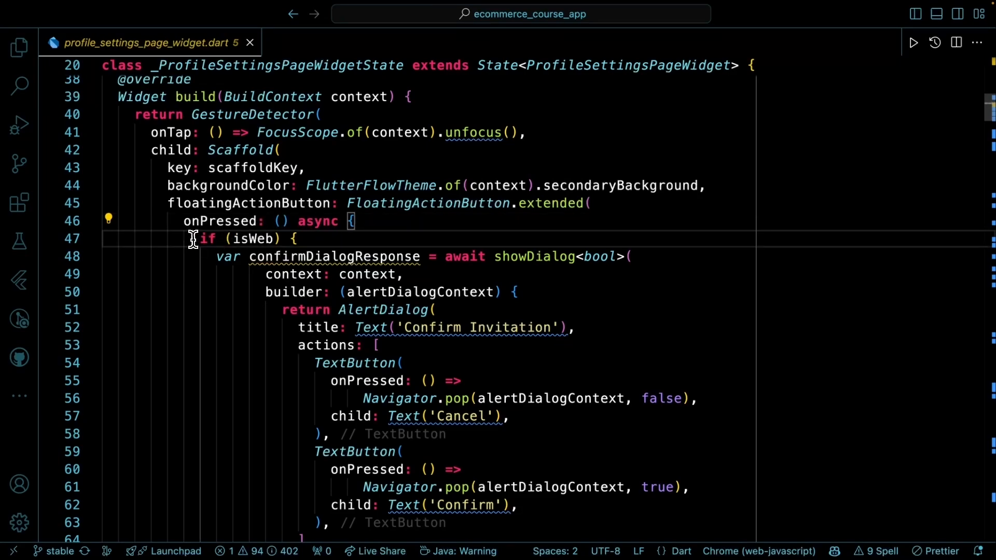
Step: Examine the generated code for both branches of the isWeb condition, the HomePage navigation and the Invite Friend label
{"action": "scroll", "coordinate": [172, 242], "scroll_direction": "down", "scroll_amount": 1}
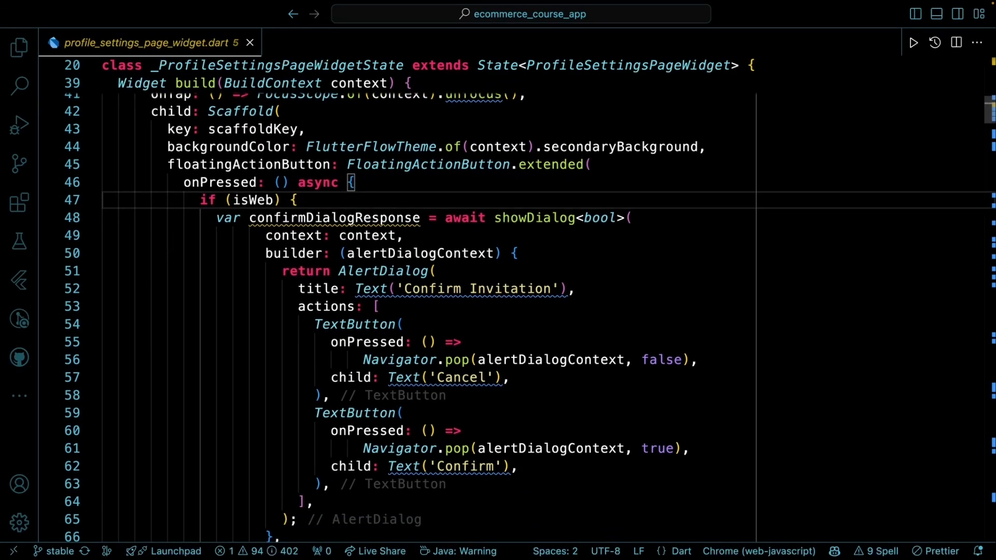
{"action": "scroll", "coordinate": [173, 240], "scroll_direction": "down", "scroll_amount": 1}
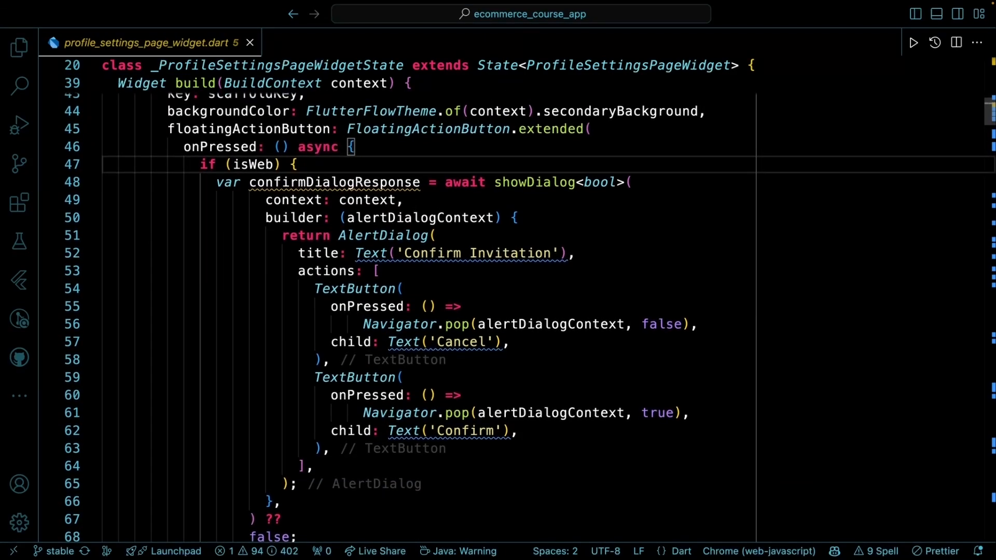
{"action": "scroll", "coordinate": [165, 229], "scroll_direction": "down", "scroll_amount": 3}
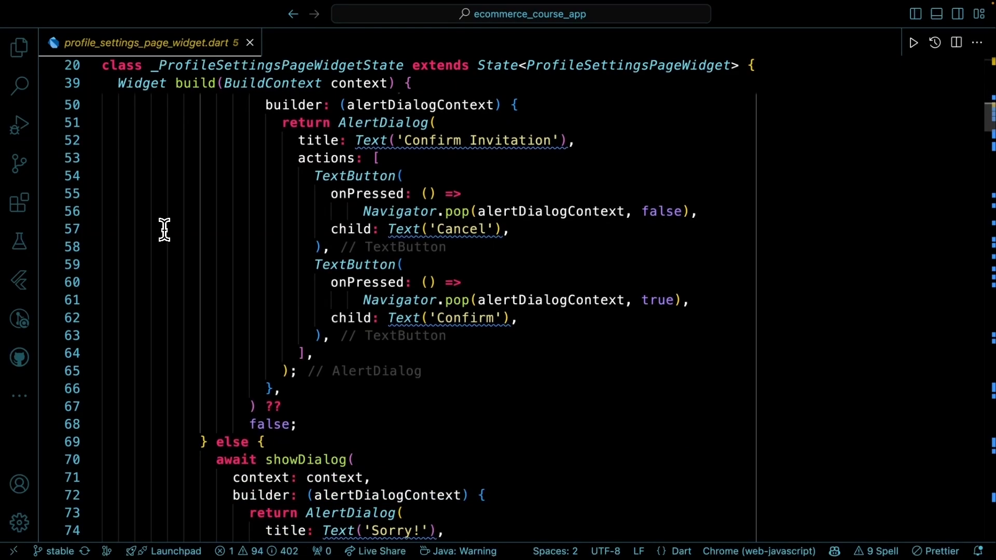
{"action": "scroll", "coordinate": [165, 229], "scroll_direction": "up", "scroll_amount": 5}
{"action": "scroll", "coordinate": [165, 229], "scroll_direction": "down", "scroll_amount": 1}
{"action": "left_click", "coordinate": [200, 176]}
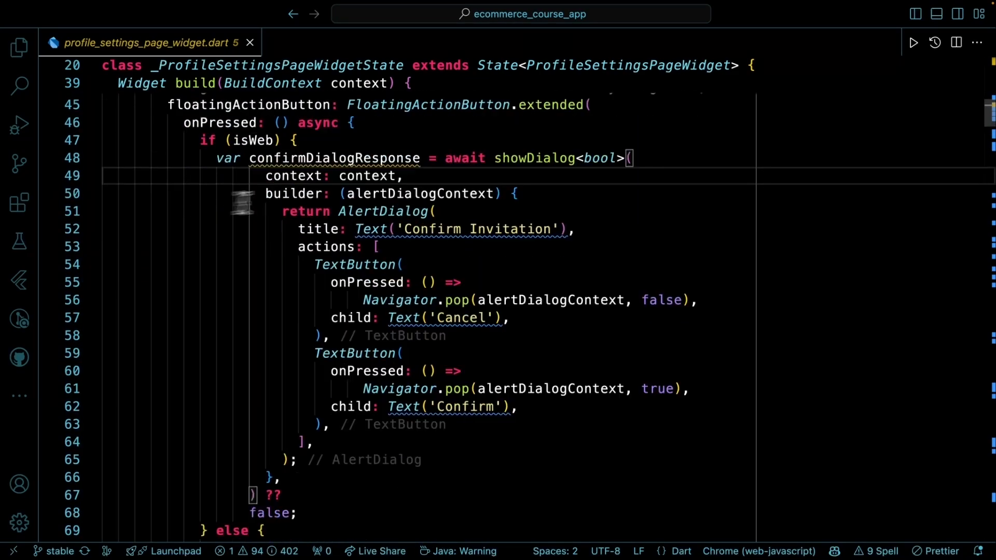
{"action": "scroll", "coordinate": [193, 246], "scroll_direction": "down", "scroll_amount": 6}
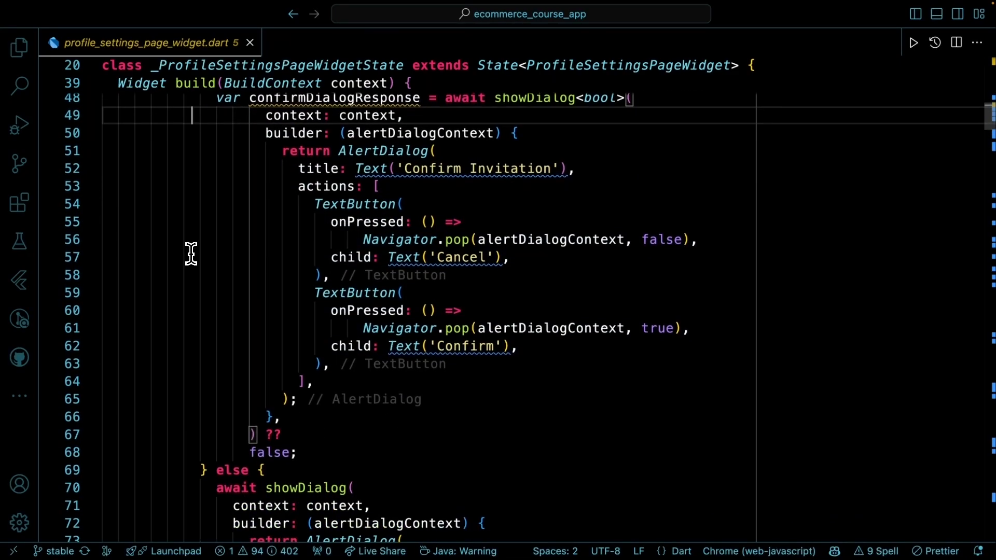
{"action": "scroll", "coordinate": [187, 306], "scroll_direction": "down", "scroll_amount": 2}
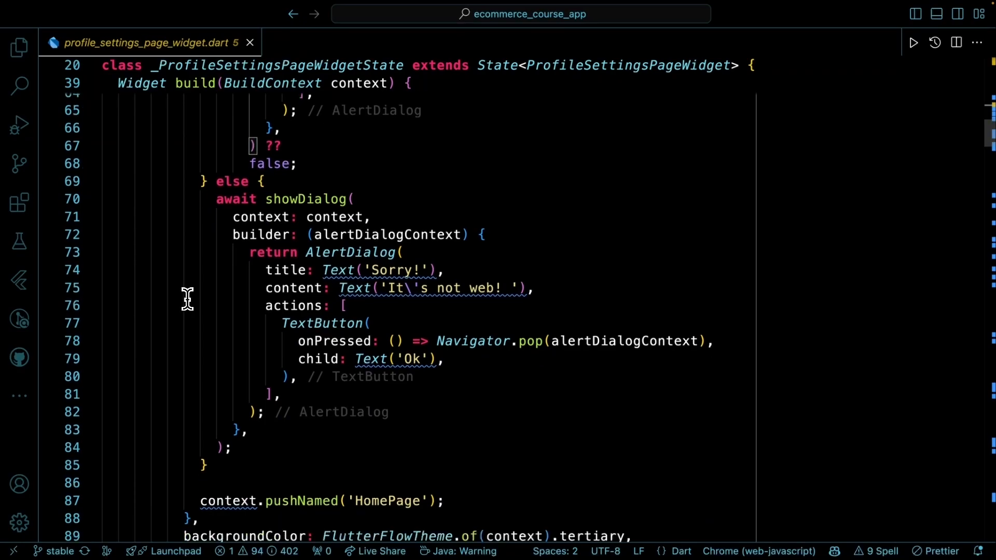
{"action": "scroll", "coordinate": [189, 297], "scroll_direction": "down", "scroll_amount": 10}
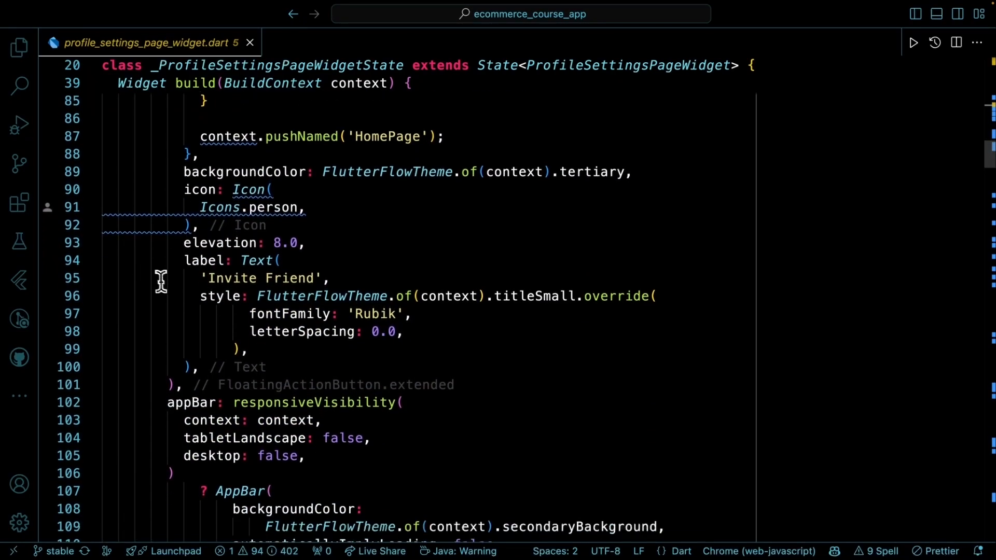
Step: Examine the Addresses item's Container and Row code, including the documentation comment above it
{"action": "scroll", "coordinate": [156, 280], "scroll_direction": "down", "scroll_amount": 20}
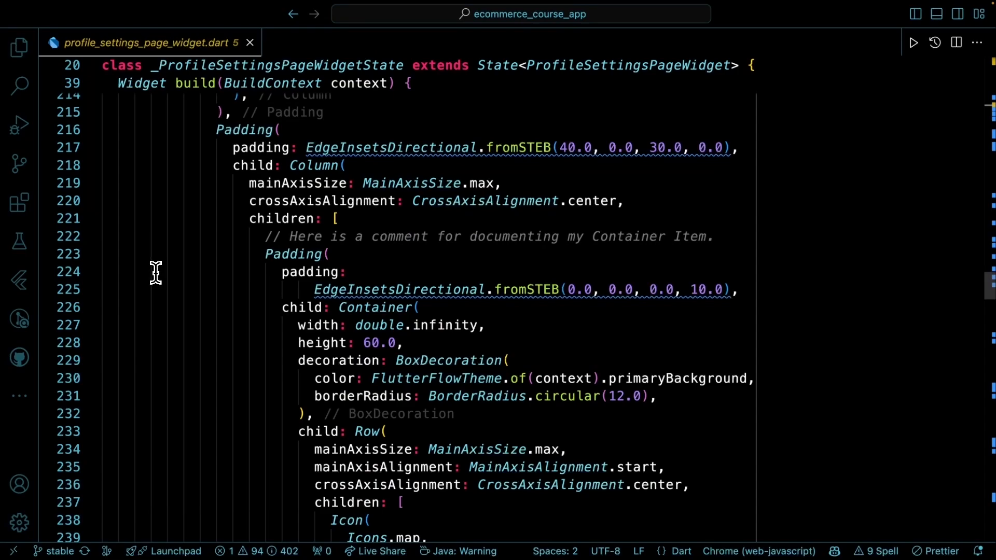
{"action": "scroll", "coordinate": [156, 272], "scroll_direction": "down", "scroll_amount": 4}
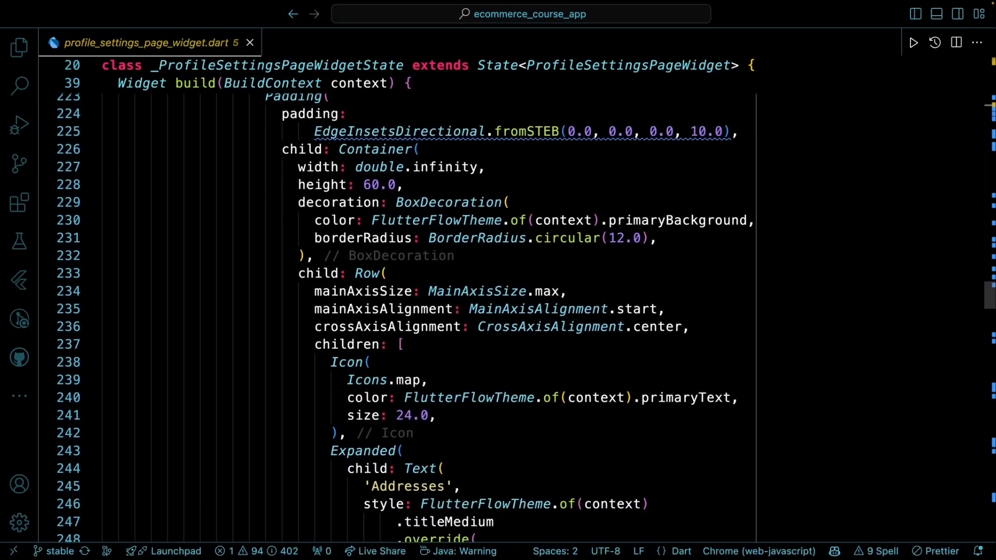
{"action": "scroll", "coordinate": [155, 272], "scroll_direction": "down", "scroll_amount": 3}
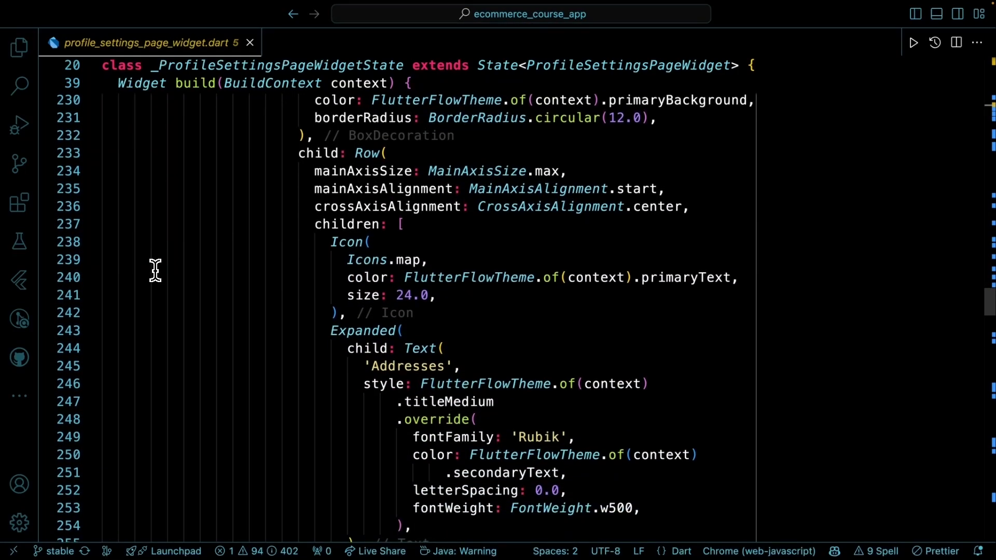
{"action": "scroll", "coordinate": [155, 271], "scroll_direction": "down", "scroll_amount": 7}
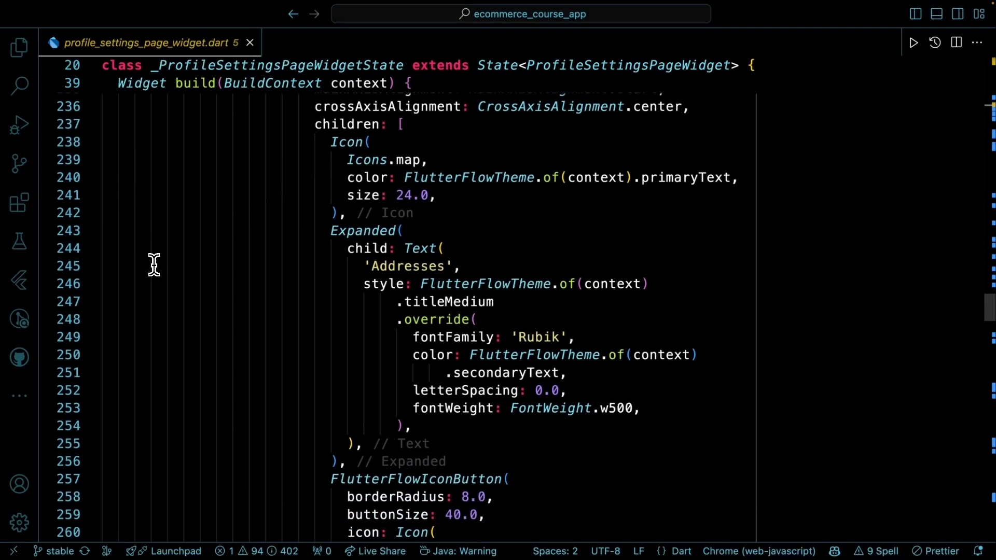
{"action": "scroll", "coordinate": [156, 261], "scroll_direction": "down", "scroll_amount": 3}
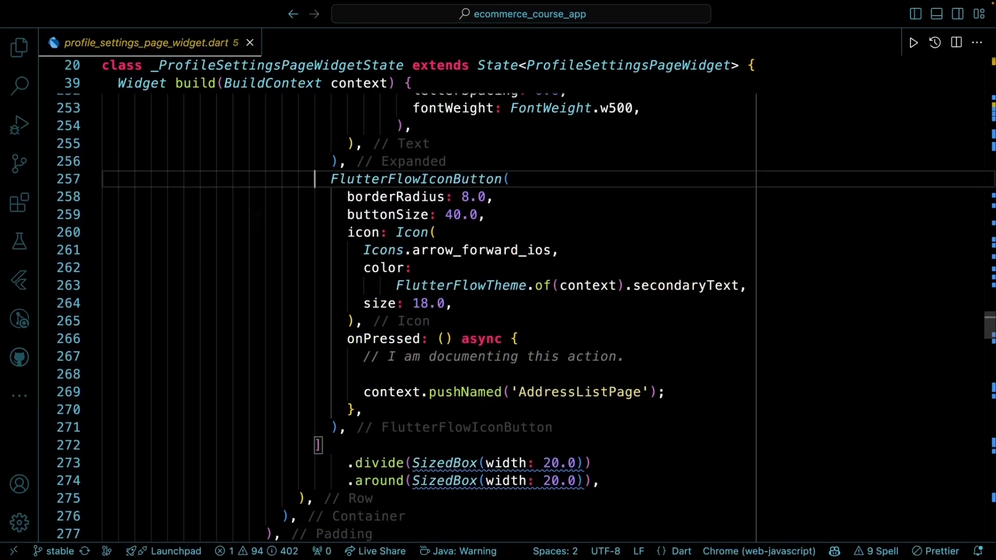
Step: Examine the Addresses FlutterFlowIconButton's onPressed callback, its pushNamed call to AddressListPage and its documentation comment
{"action": "scroll", "coordinate": [256, 234], "scroll_direction": "down", "scroll_amount": 1}
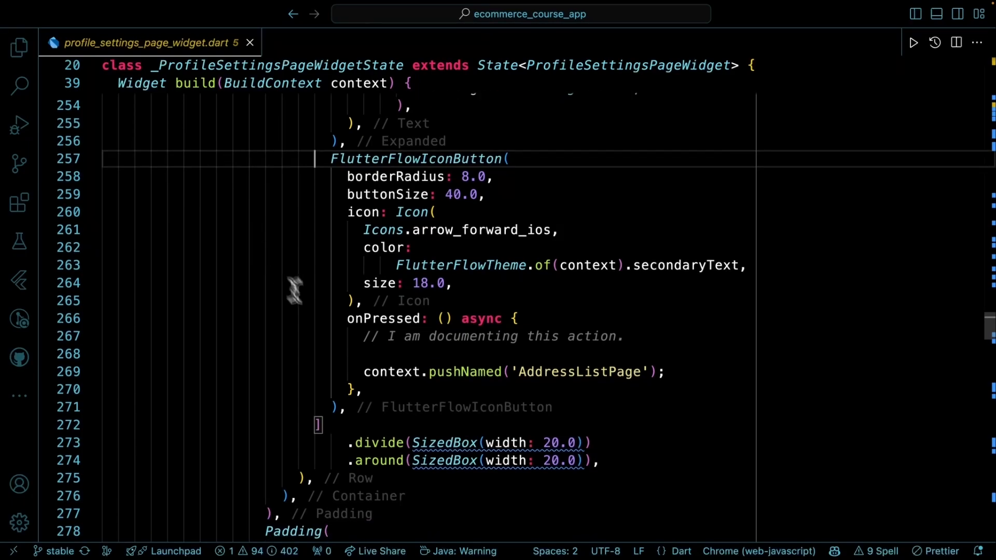
{"action": "left_click", "coordinate": [341, 319]}
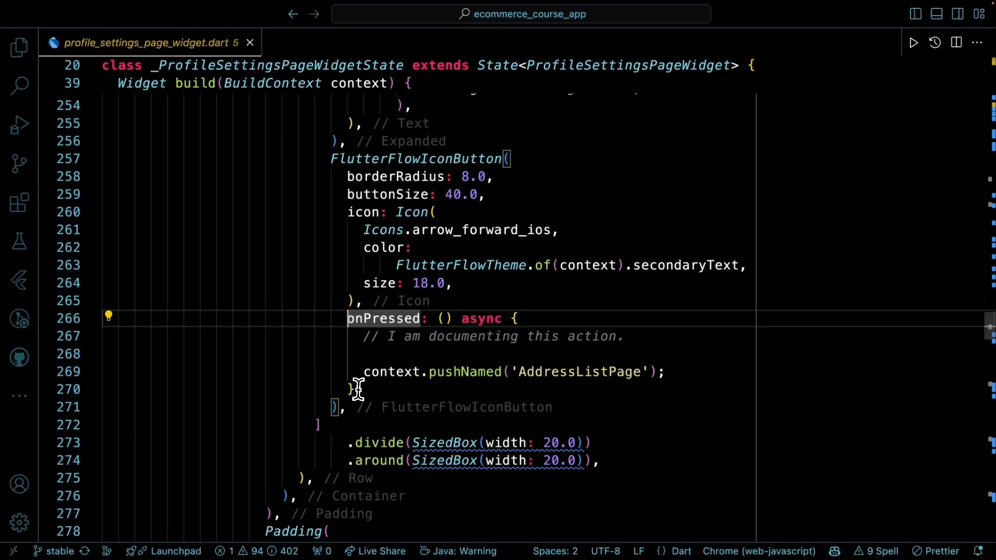
{"action": "left_click", "coordinate": [389, 372]}
{"action": "left_click", "coordinate": [469, 372]}
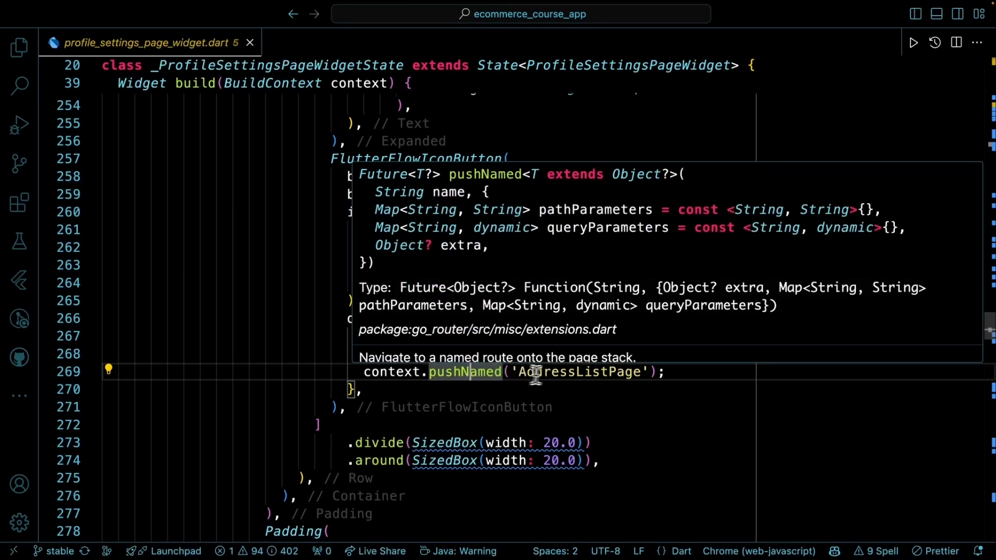
{"action": "left_click", "coordinate": [649, 372]}
{"action": "left_click", "coordinate": [676, 374]}
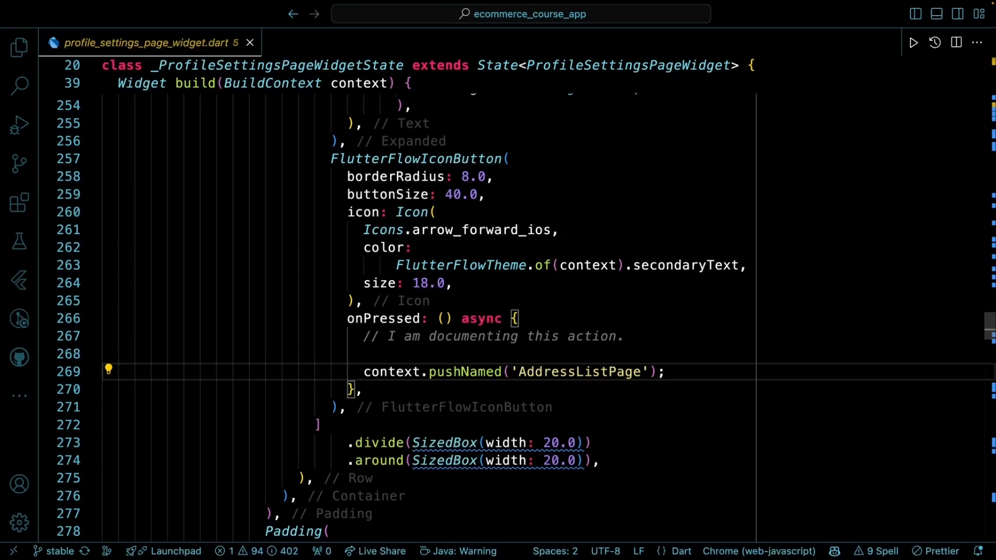
{"action": "key", "text": "Up"}
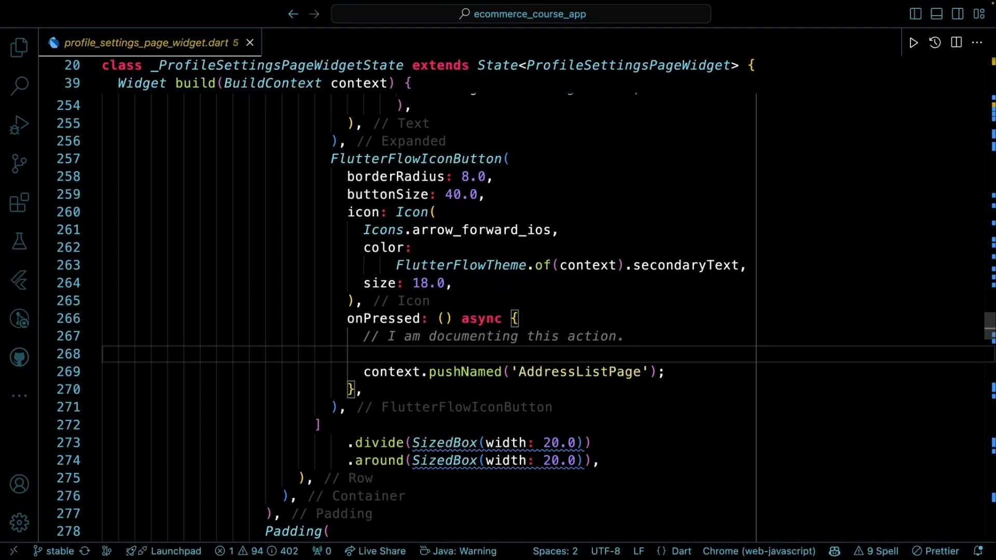
{"action": "key", "text": "Up"}
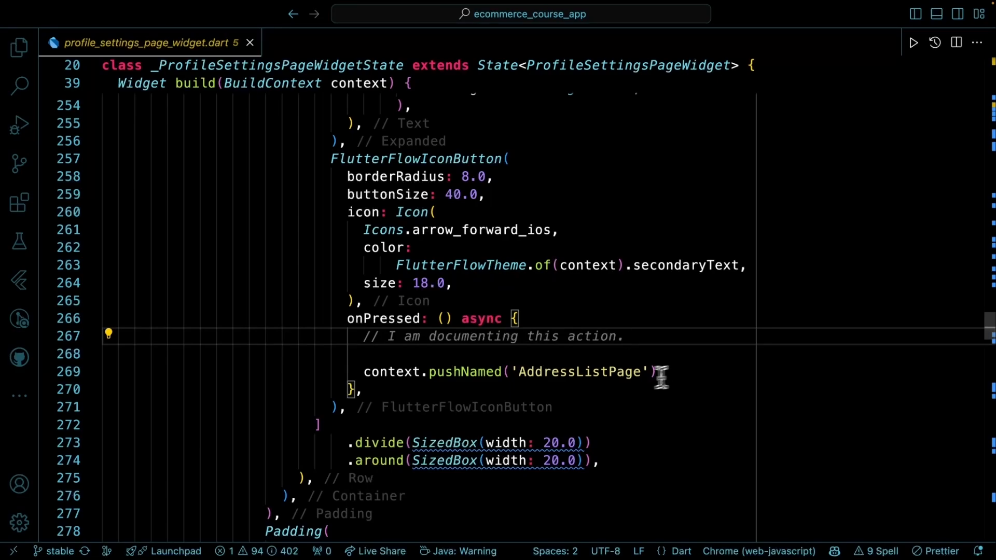
{"action": "left_click_drag", "start_coordinate": [428, 336], "coordinate": [651, 336]}
{"action": "left_click", "coordinate": [671, 336]}
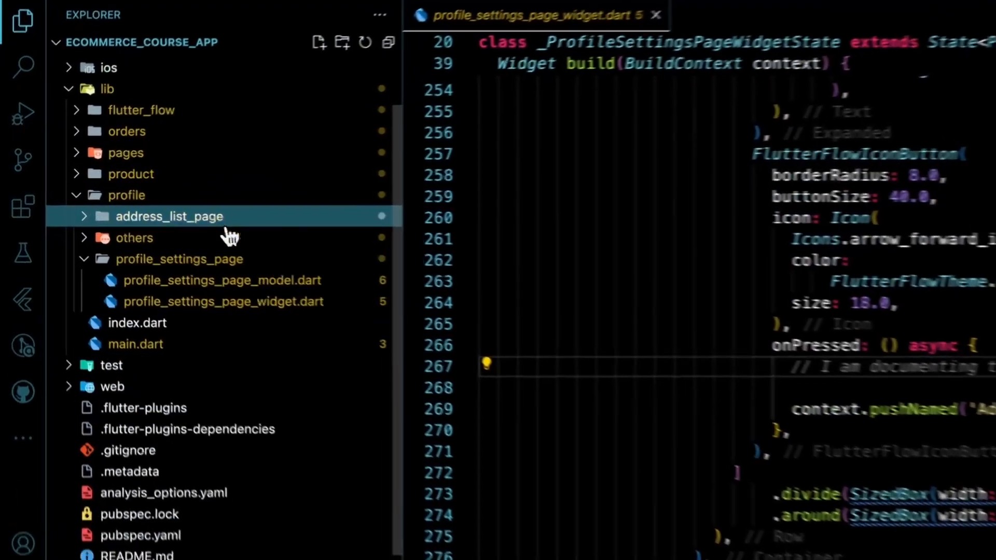
Step: Collapse the profile folder and open product_list_page_widget.dart from lib/product/product_list_page
{"action": "left_click", "coordinate": [182, 196]}
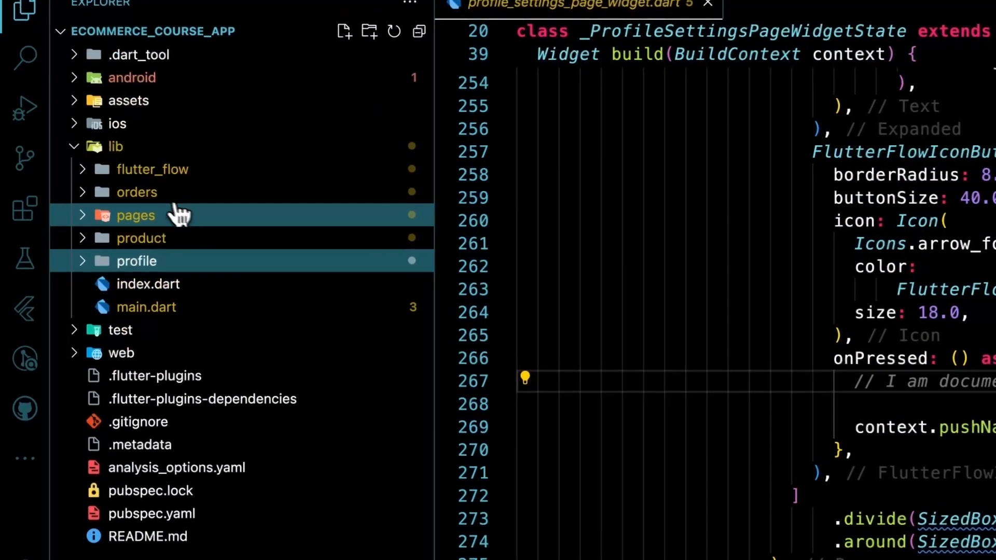
{"action": "left_click", "coordinate": [170, 241]}
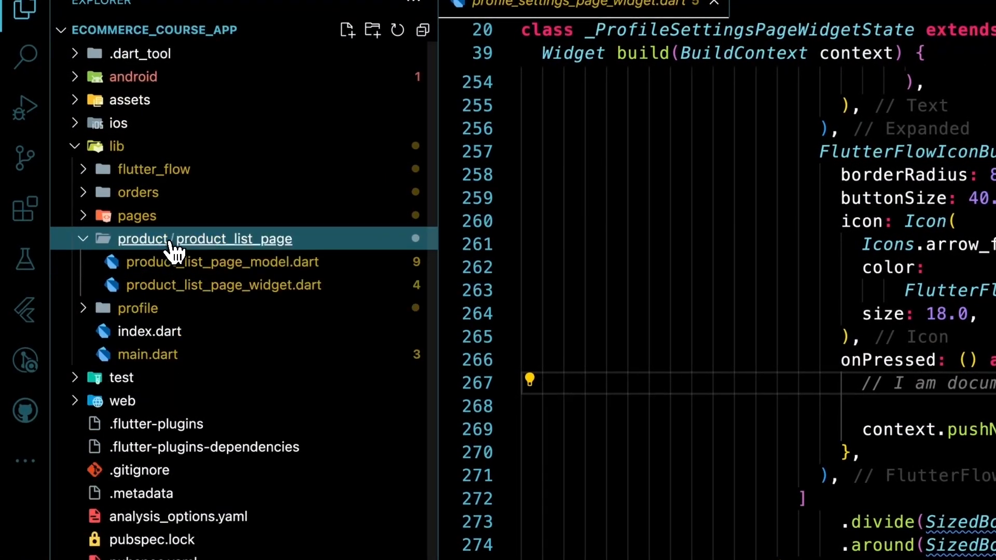
{"action": "left_click", "coordinate": [209, 294]}
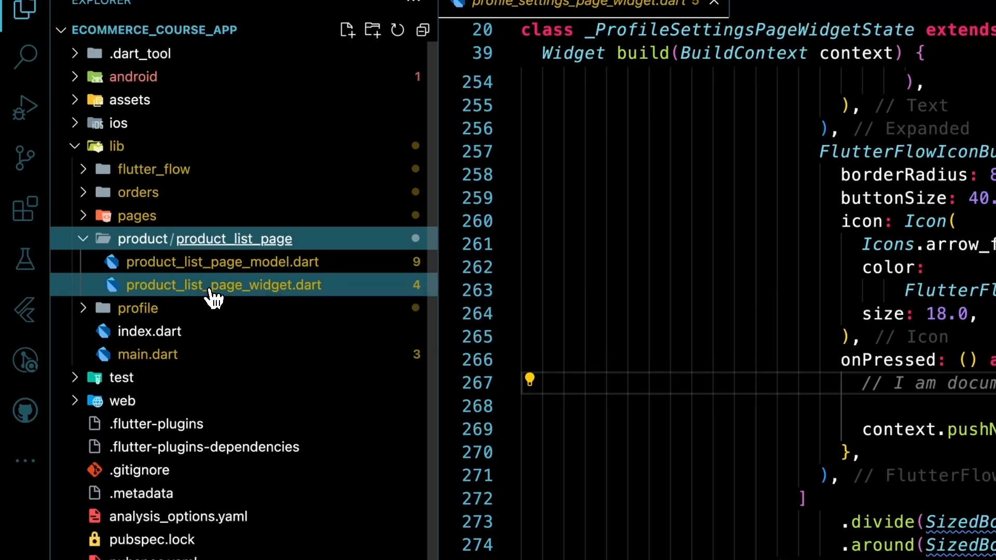
Step: Hide the file explorer and examine the AppBar code down through its leading Align widget to the child InkWell
{"action": "key", "text": "ctrl+b"}
{"action": "scroll", "coordinate": [338, 280], "scroll_direction": "down", "scroll_amount": 10}
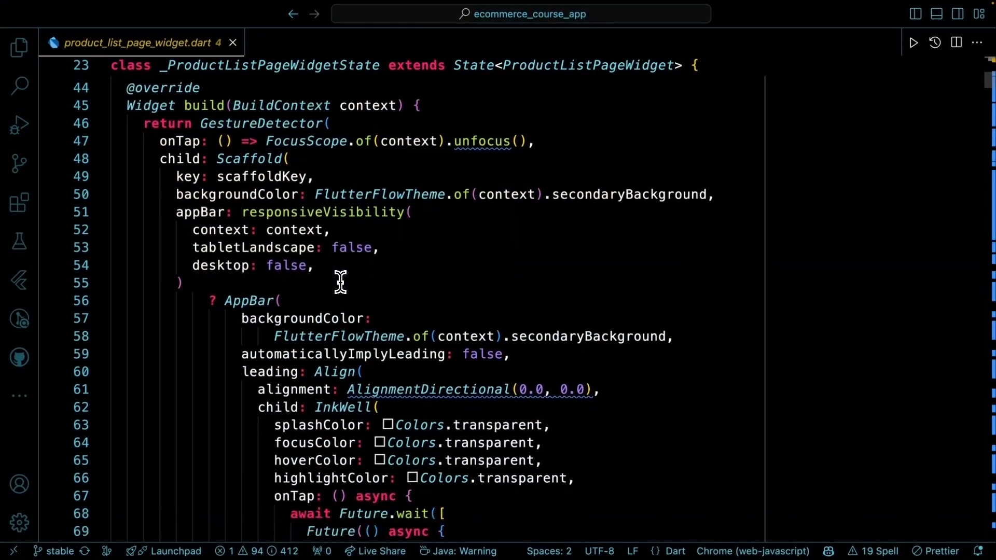
{"action": "scroll", "coordinate": [340, 282], "scroll_direction": "down", "scroll_amount": 2}
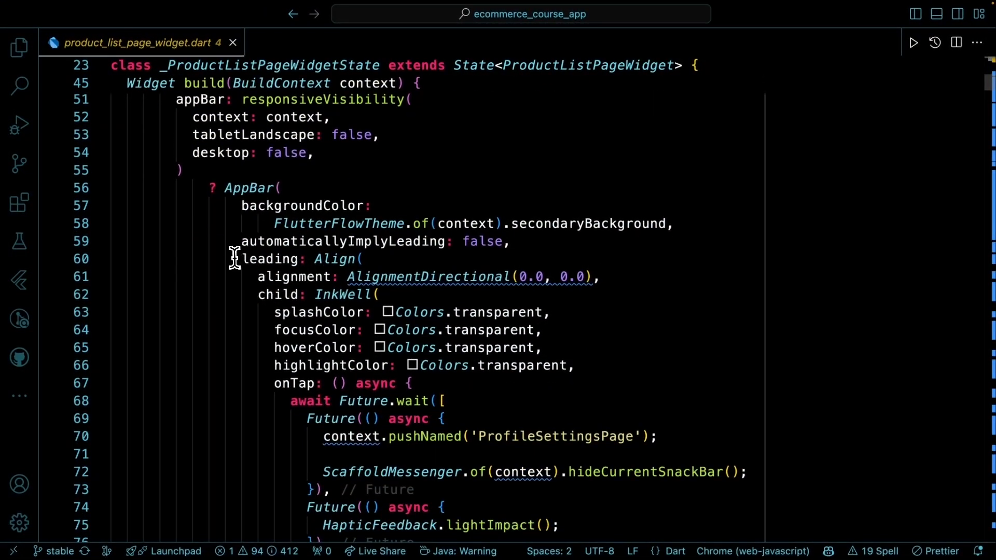
{"action": "scroll", "coordinate": [231, 258], "scroll_direction": "down", "scroll_amount": 1}
{"action": "left_click", "coordinate": [241, 187]}
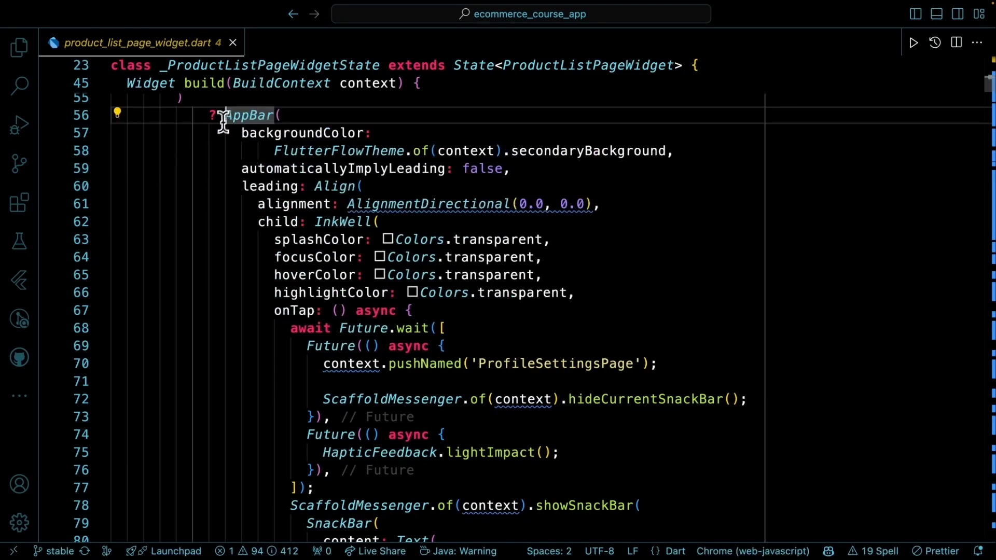
{"action": "double_click", "coordinate": [237, 188]}
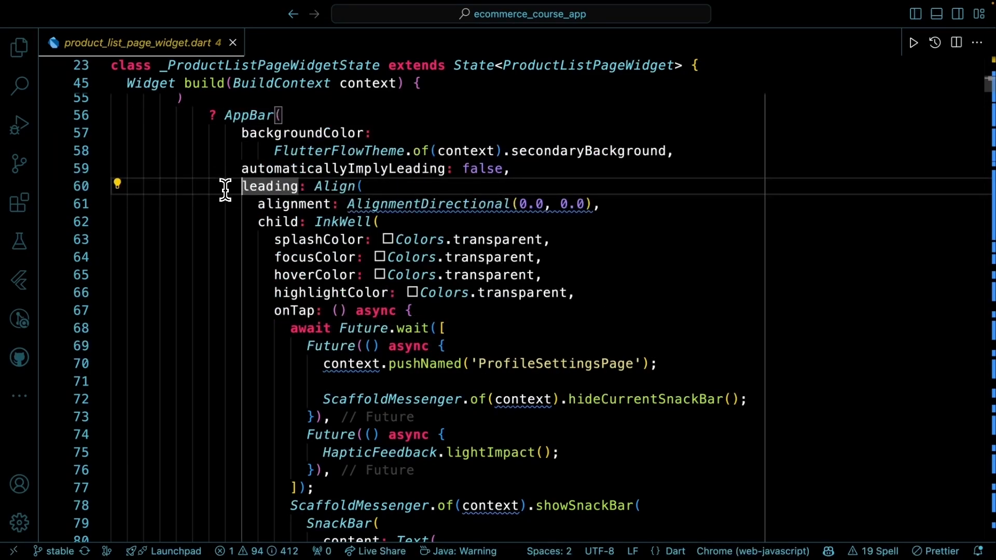
{"action": "scroll", "coordinate": [226, 190], "scroll_direction": "down", "scroll_amount": 3}
{"action": "double_click", "coordinate": [254, 181]}
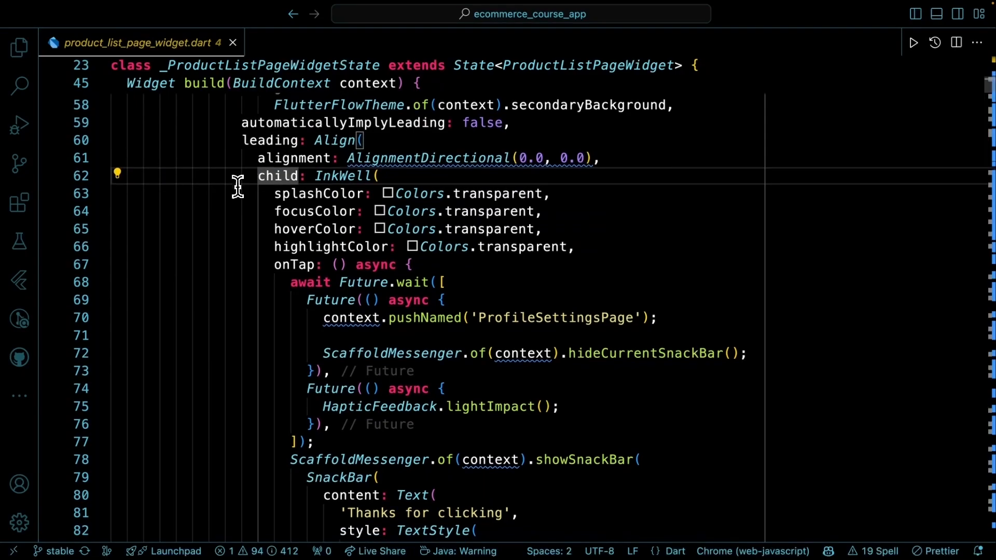
{"action": "scroll", "coordinate": [237, 187], "scroll_direction": "down", "scroll_amount": 1}
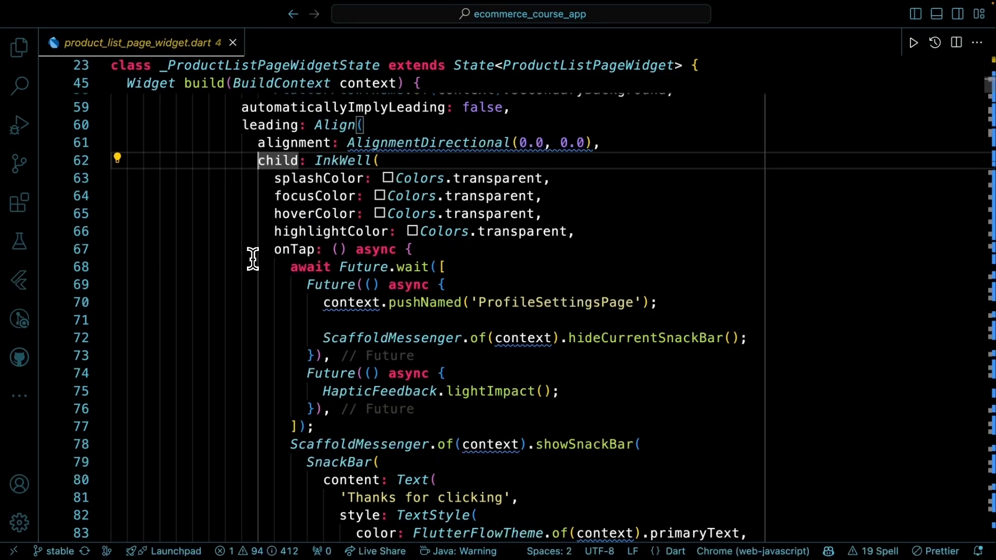
Step: Examine the InkWell's onTap callback, reading the pushNamed, hideCurrentSnackBar and HapticFeedback.lightImpact calls inside Future.wait
{"action": "left_click", "coordinate": [270, 250]}
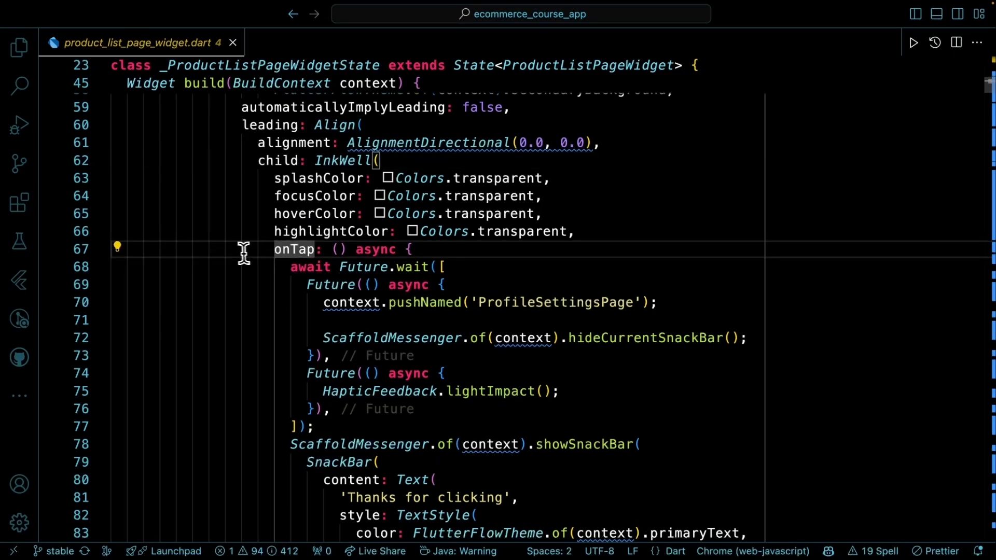
{"action": "scroll", "coordinate": [237, 253], "scroll_direction": "down", "scroll_amount": 5}
{"action": "key", "text": "Down"}
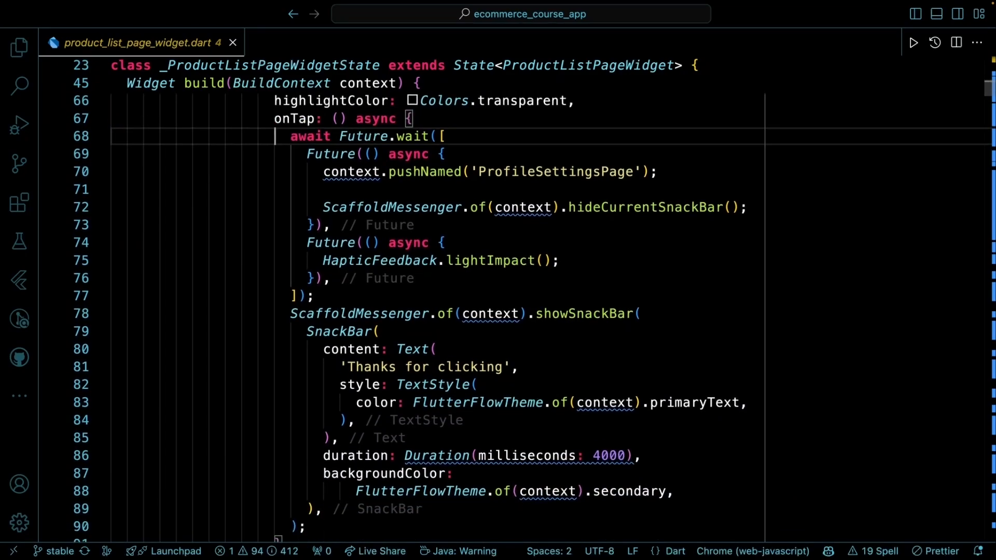
{"action": "left_click", "coordinate": [293, 170]}
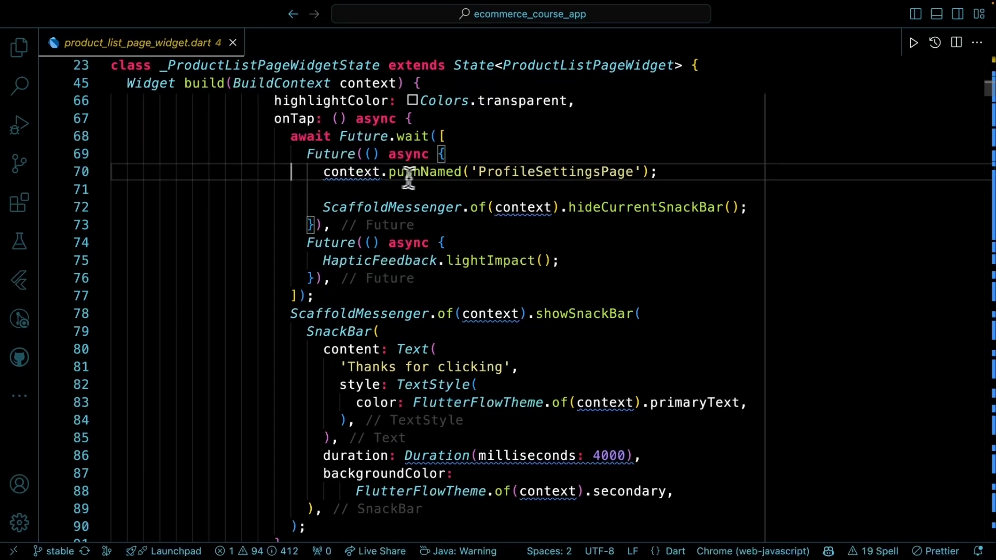
{"action": "left_click", "coordinate": [296, 207]}
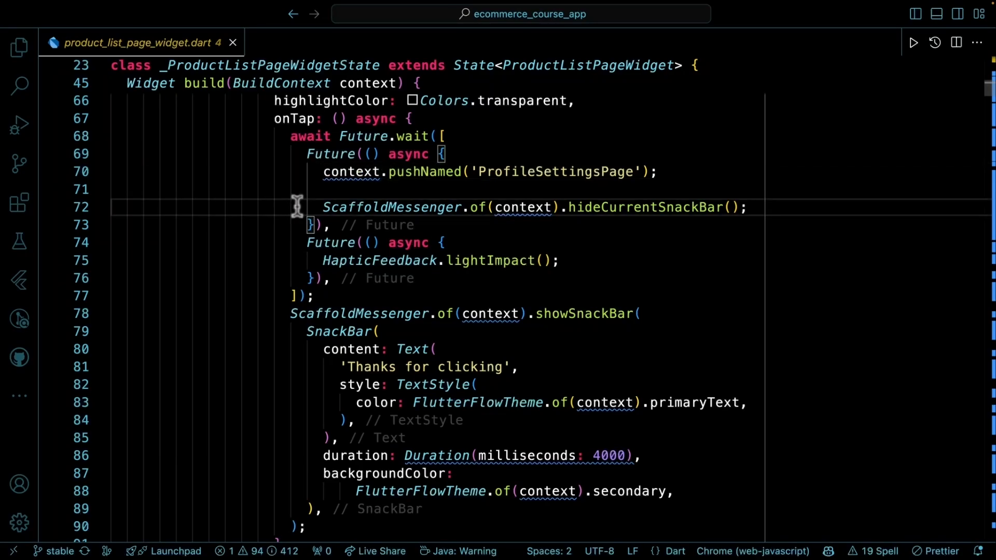
{"action": "left_click", "coordinate": [305, 259]}
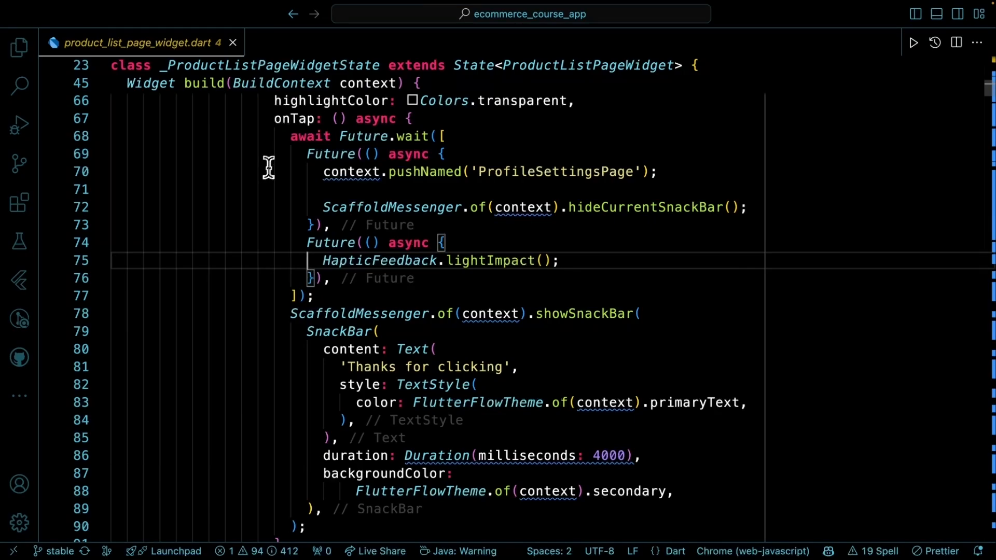
Step: Examine how the two async Future blocks are grouped in the Future.wait list as parallel actions
{"action": "left_click", "coordinate": [289, 155]}
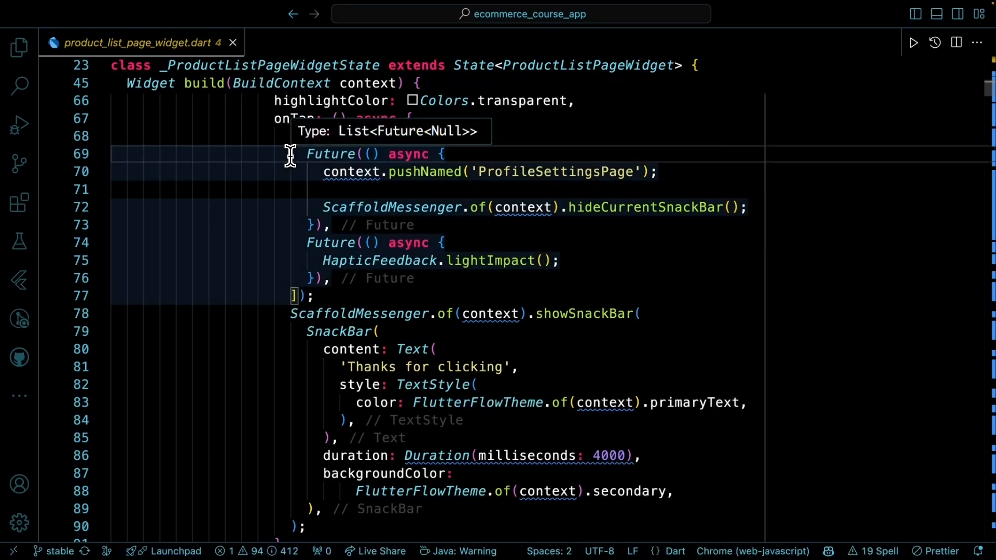
{"action": "left_click", "coordinate": [306, 173]}
{"action": "left_click", "coordinate": [306, 208]}
{"action": "left_click", "coordinate": [303, 243]}
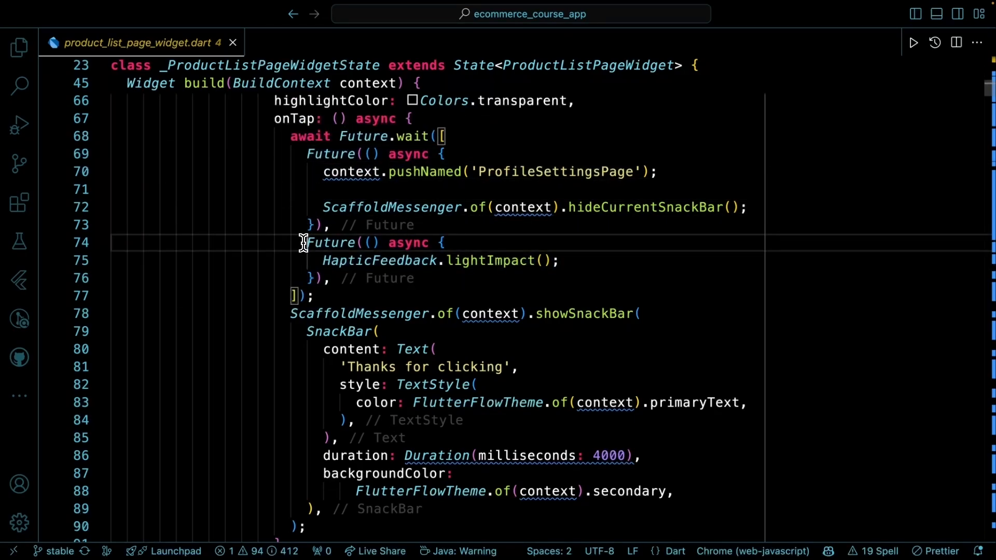
{"action": "left_click", "coordinate": [304, 257]}
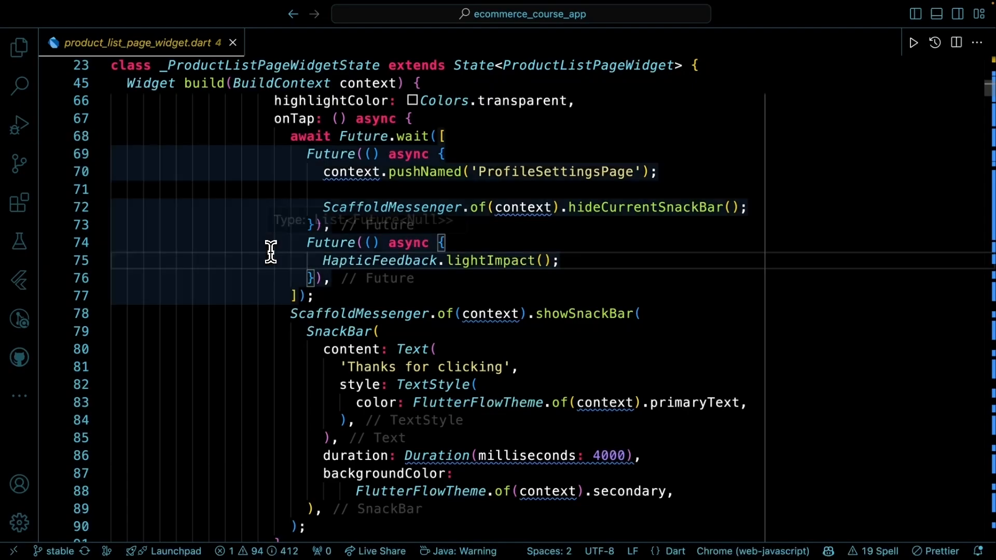
{"action": "scroll", "coordinate": [271, 251], "scroll_direction": "down", "scroll_amount": 1}
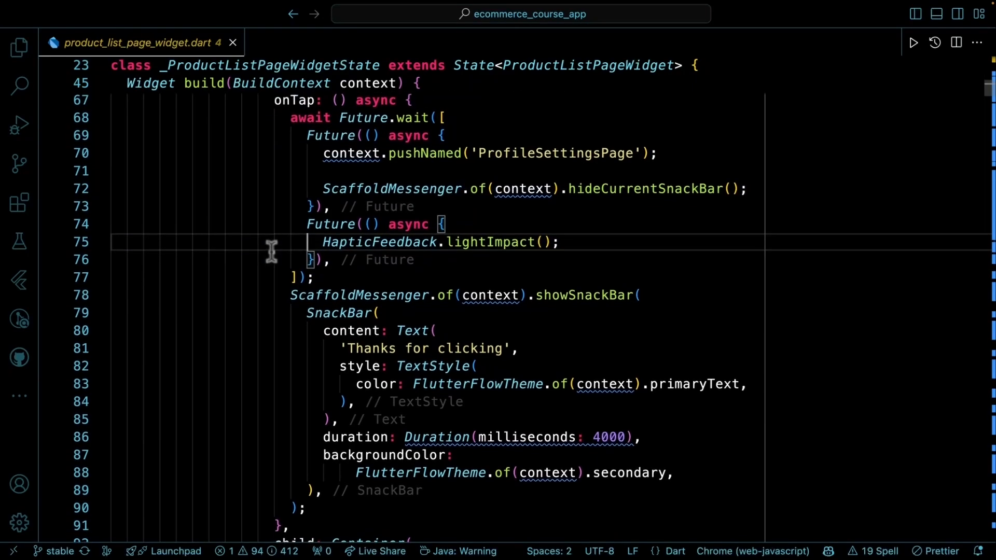
Step: Examine the order of the awaited Future.wait call and the showSnackBar call that follows it
{"action": "left_click", "coordinate": [280, 120]}
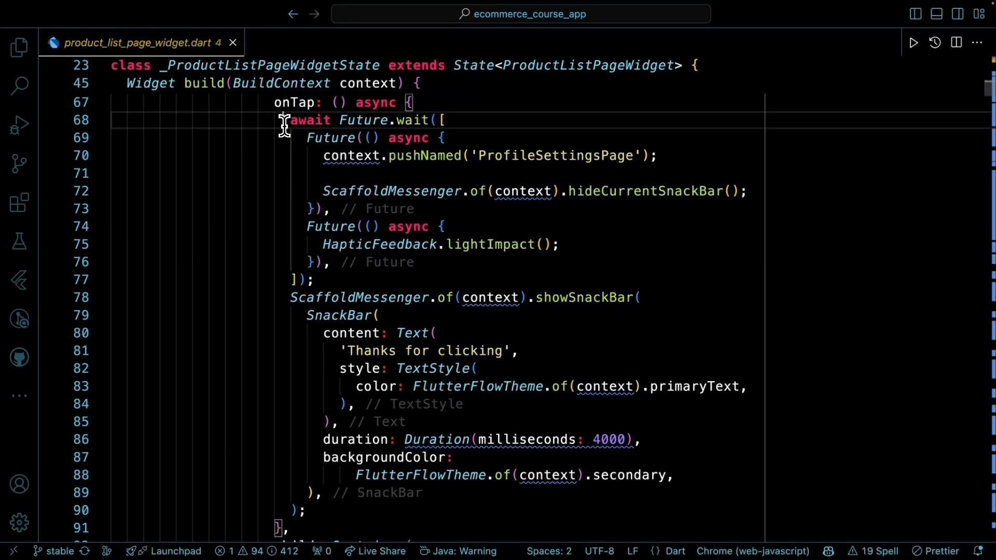
{"action": "scroll", "coordinate": [258, 251], "scroll_direction": "down", "scroll_amount": 3}
{"action": "left_click", "coordinate": [273, 226]}
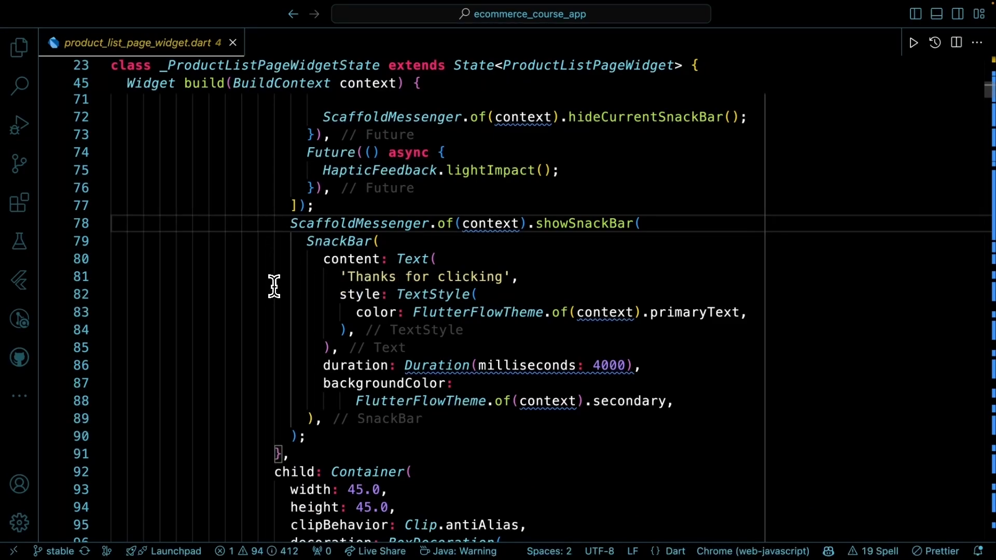
{"action": "scroll", "coordinate": [273, 286], "scroll_direction": "up", "scroll_amount": 3}
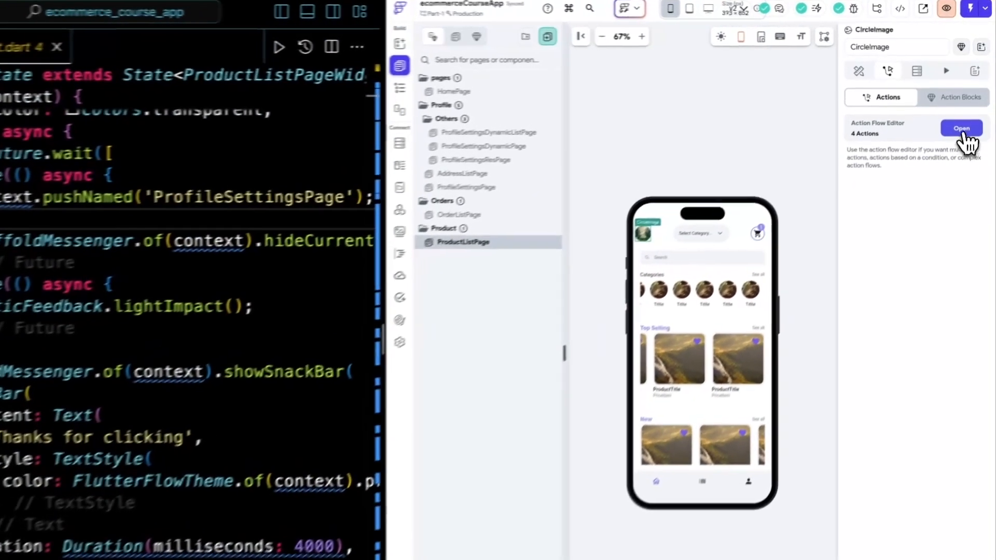
Step: In FlutterFlow, open CircleImage's Action Flow Editor beside the code and collapse its action trigger list
{"action": "left_click", "coordinate": [968, 108]}
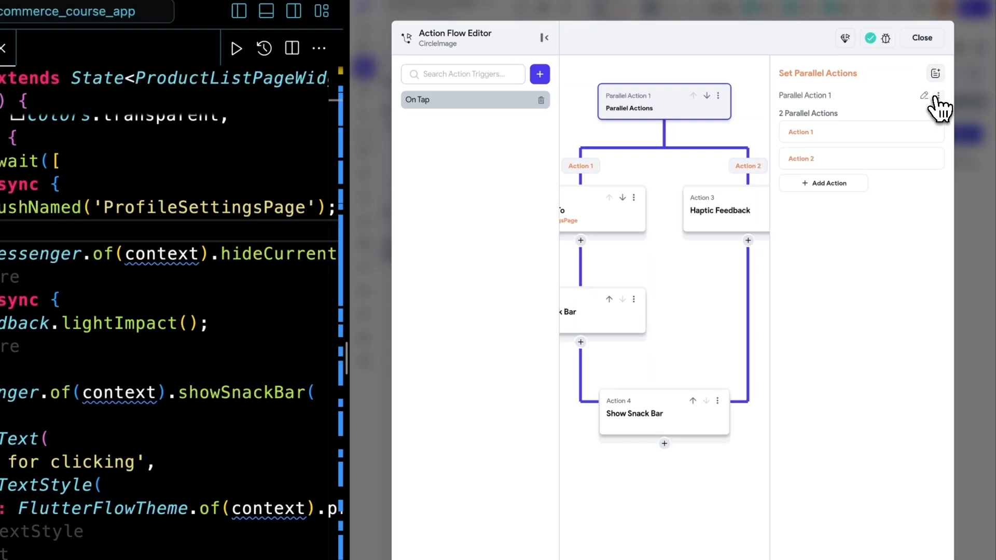
{"action": "left_click", "coordinate": [732, 81]}
{"action": "left_click", "coordinate": [544, 40]}
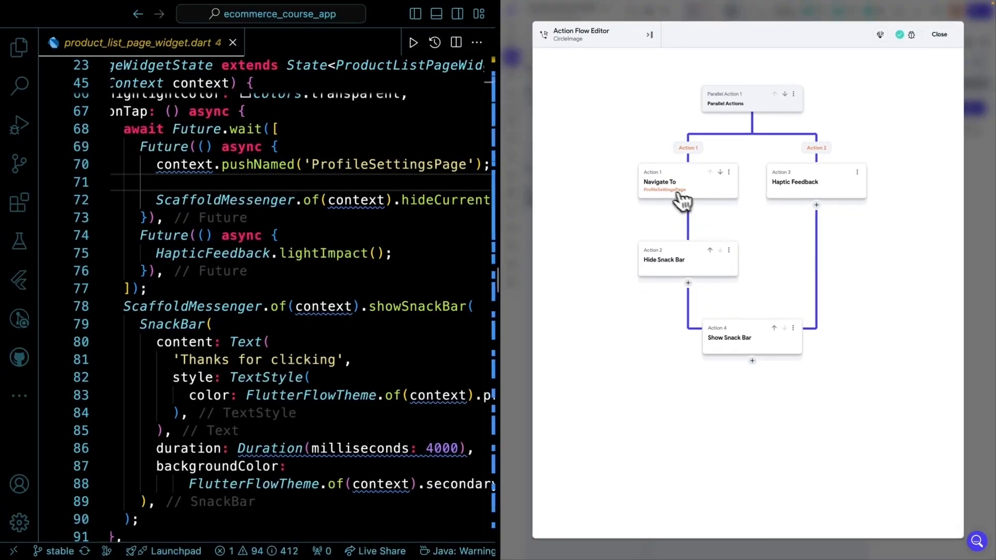
Step: Compare the navigation, hide snack bar, haptic feedback and show snack bar code lines with the action flow diagram
{"action": "left_click", "coordinate": [149, 164]}
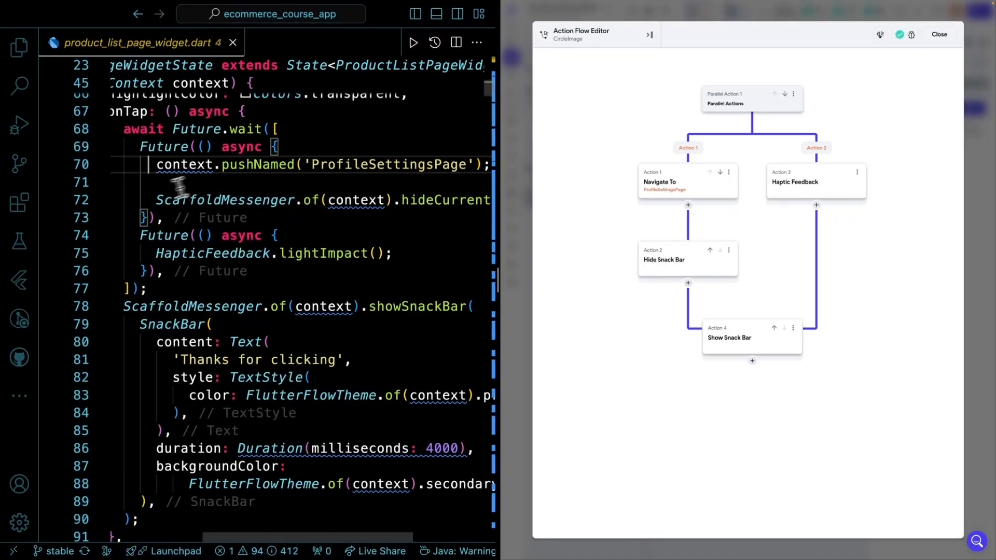
{"action": "left_click", "coordinate": [148, 200]}
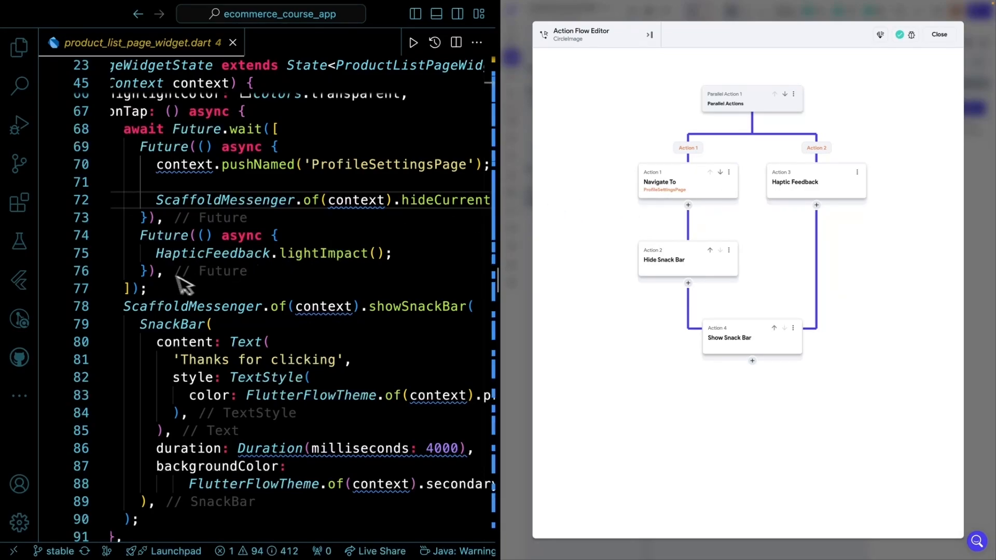
{"action": "left_click", "coordinate": [155, 254]}
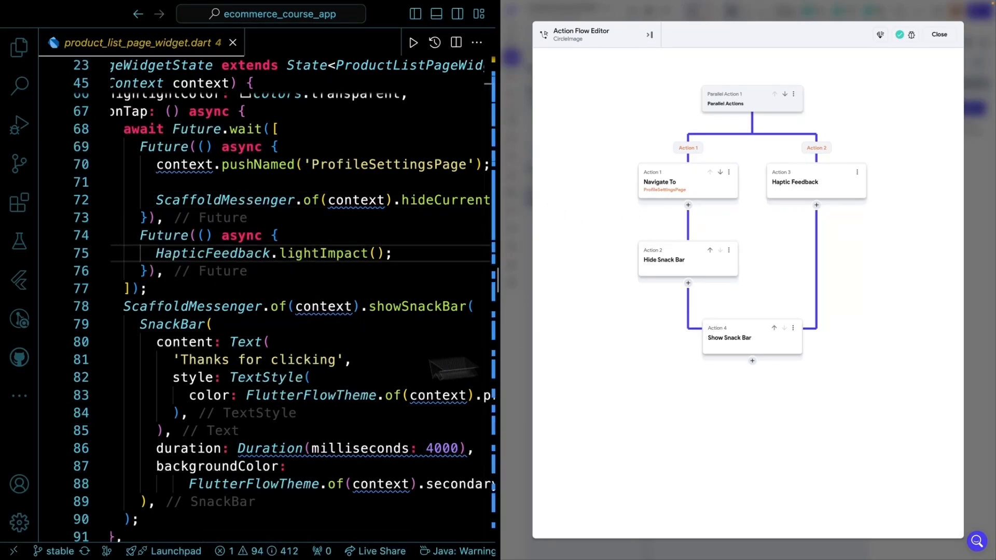
{"action": "left_click", "coordinate": [138, 326]}
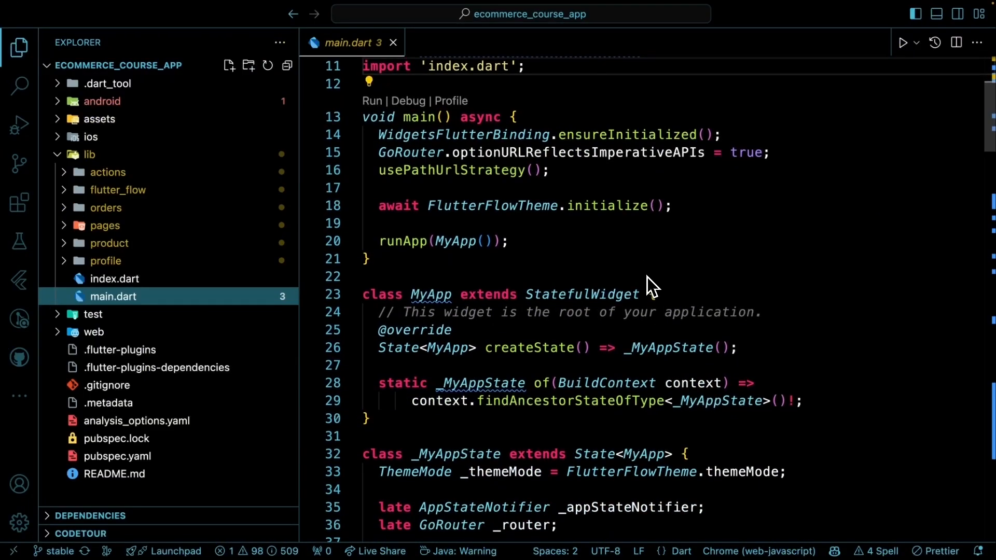
Step: Expand the lib/actions folder and open actions.dart
{"action": "scroll", "coordinate": [646, 276], "scroll_direction": "up", "scroll_amount": 4}
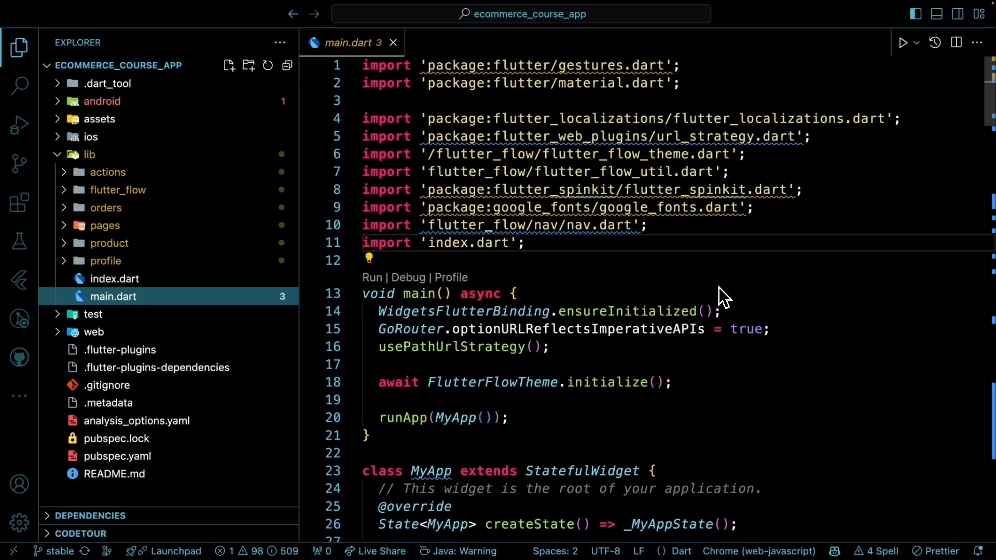
{"action": "left_click", "coordinate": [67, 174]}
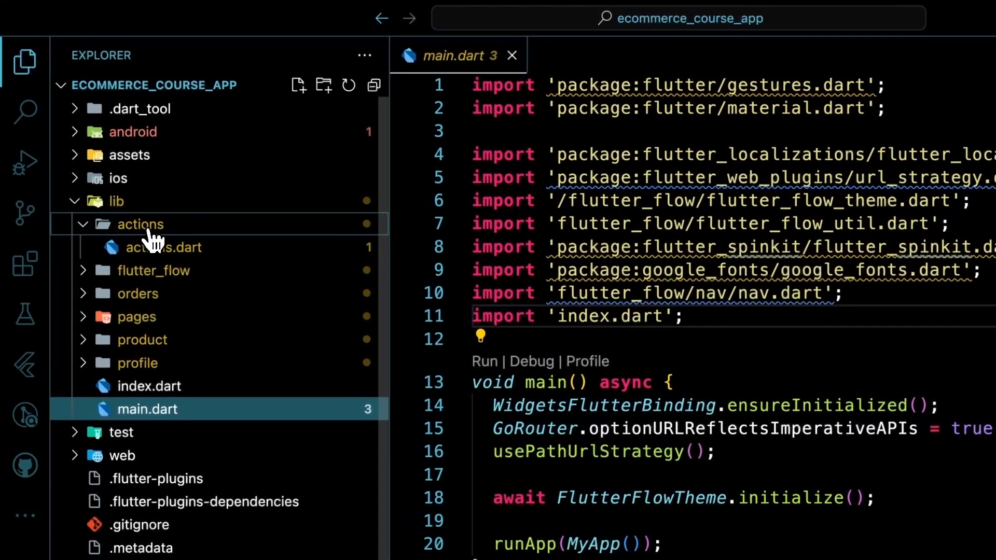
{"action": "left_click", "coordinate": [156, 248]}
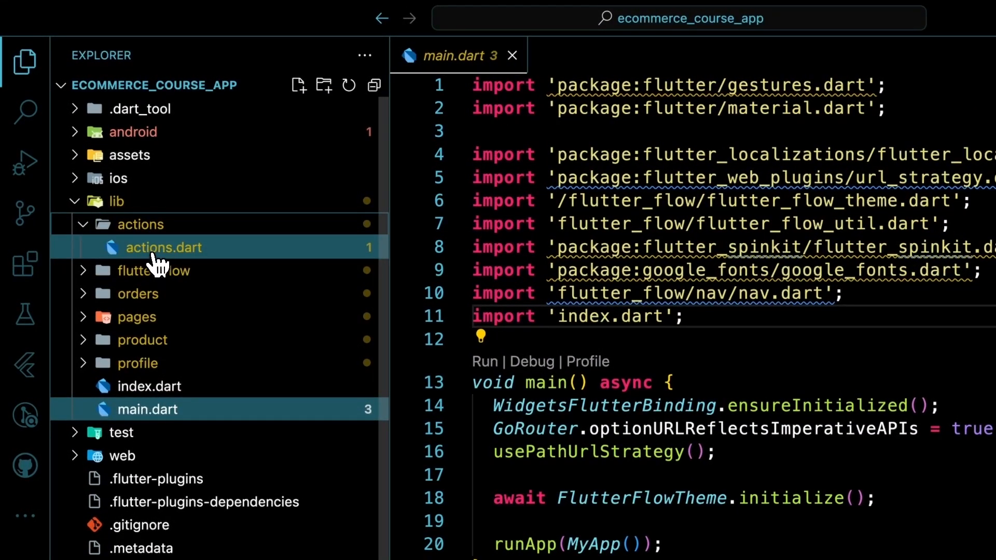
{"action": "left_click", "coordinate": [152, 254]}
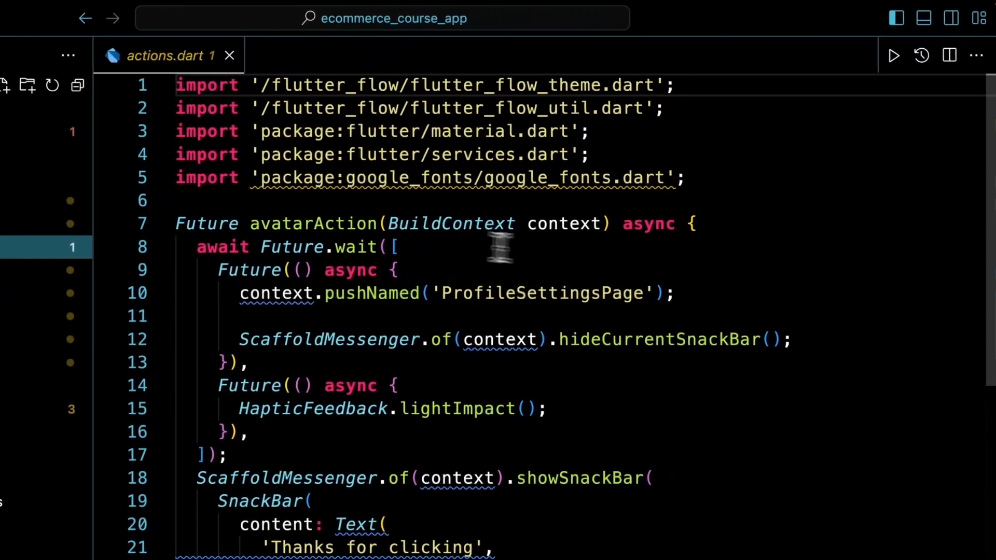
Step: Examine the avatarAction function in actions.dart, from its BuildContext signature through the Future.wait and SnackBar code to the closing brace
{"action": "left_click", "coordinate": [304, 224]}
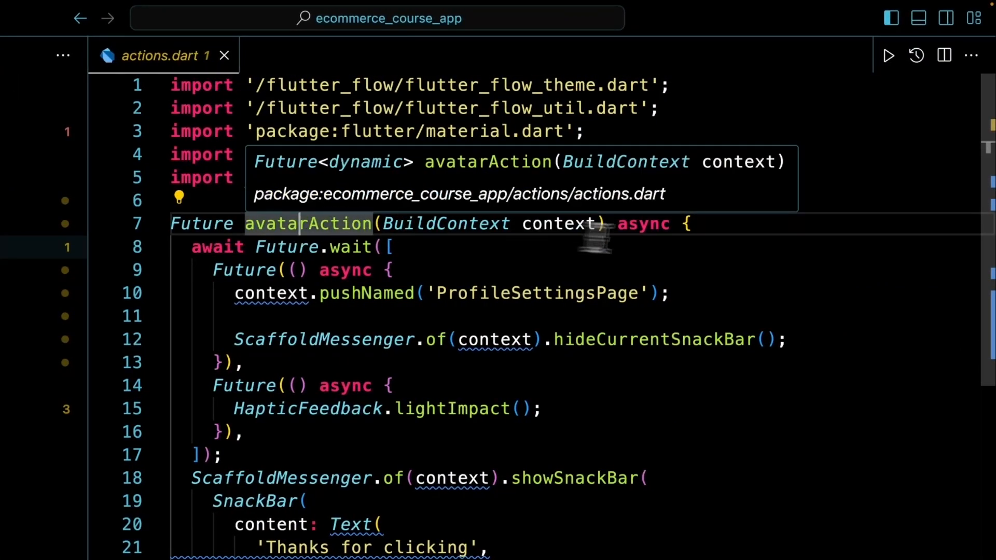
{"action": "left_click", "coordinate": [733, 226]}
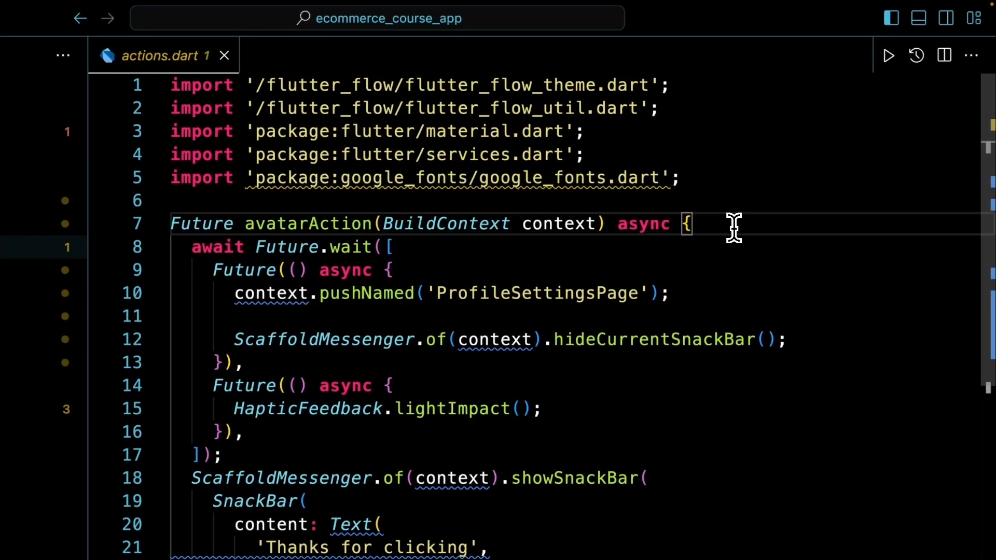
{"action": "scroll", "coordinate": [733, 226], "scroll_direction": "down", "scroll_amount": 1}
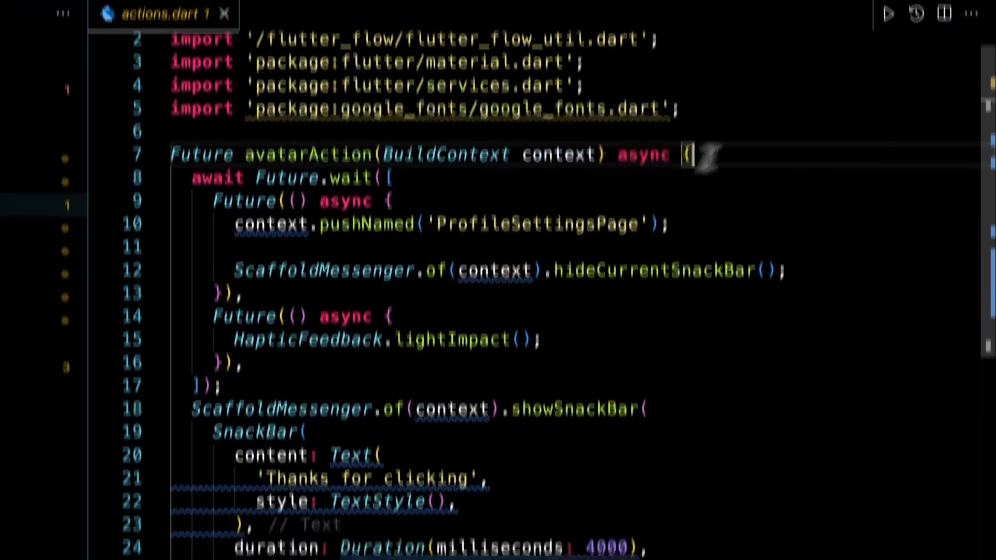
{"action": "scroll", "coordinate": [766, 153], "scroll_direction": "down", "scroll_amount": 1}
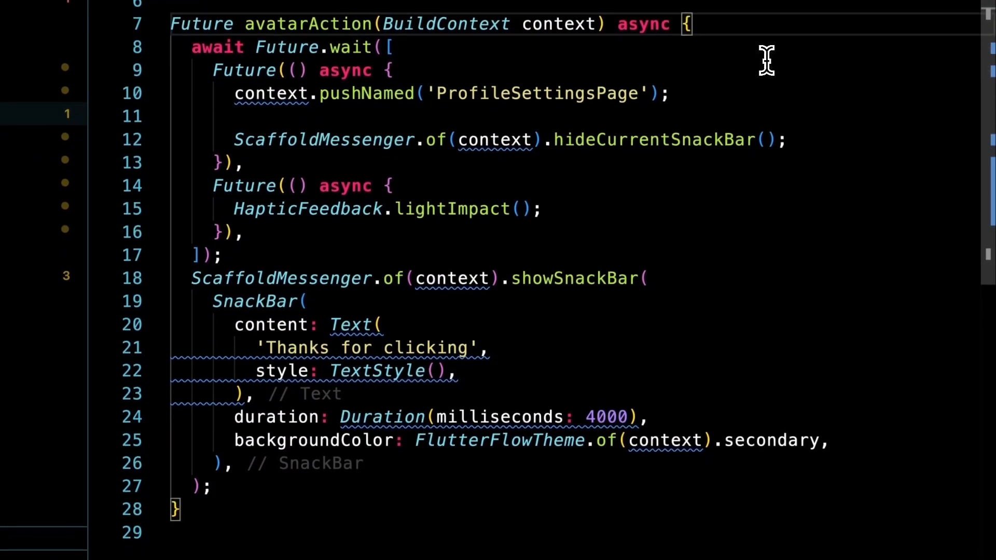
{"action": "scroll", "coordinate": [766, 152], "scroll_direction": "up", "scroll_amount": 1}
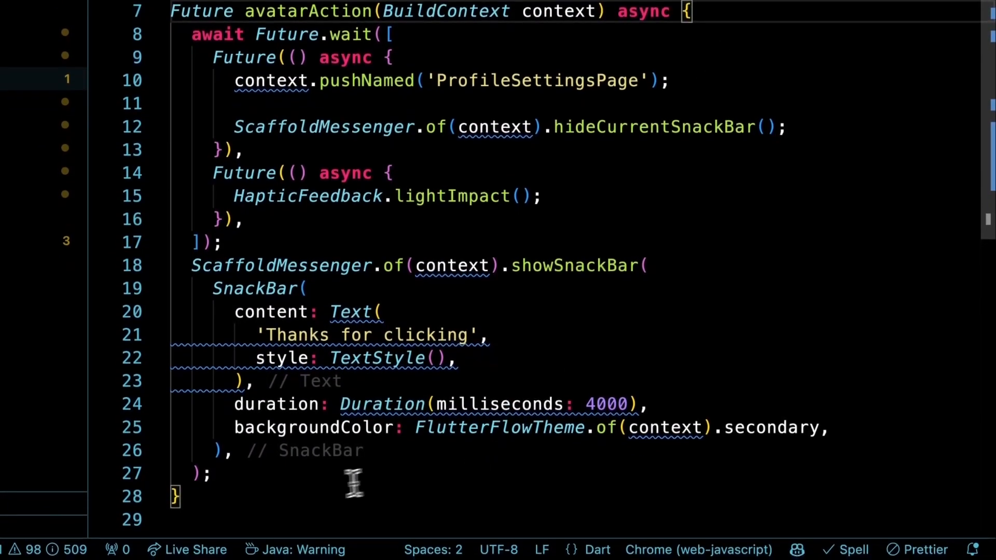
{"action": "left_click", "coordinate": [322, 531]}
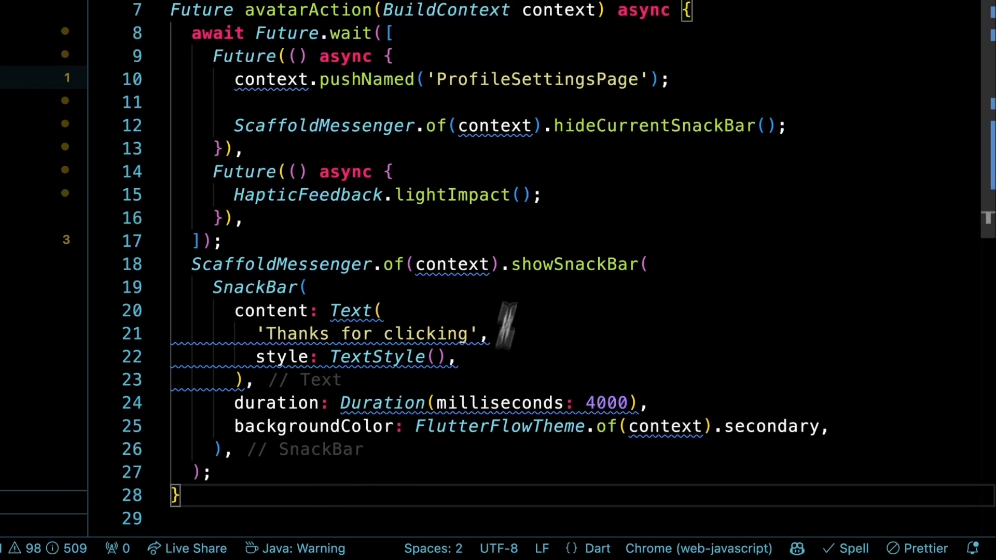
{"action": "left_click", "coordinate": [739, 52]}
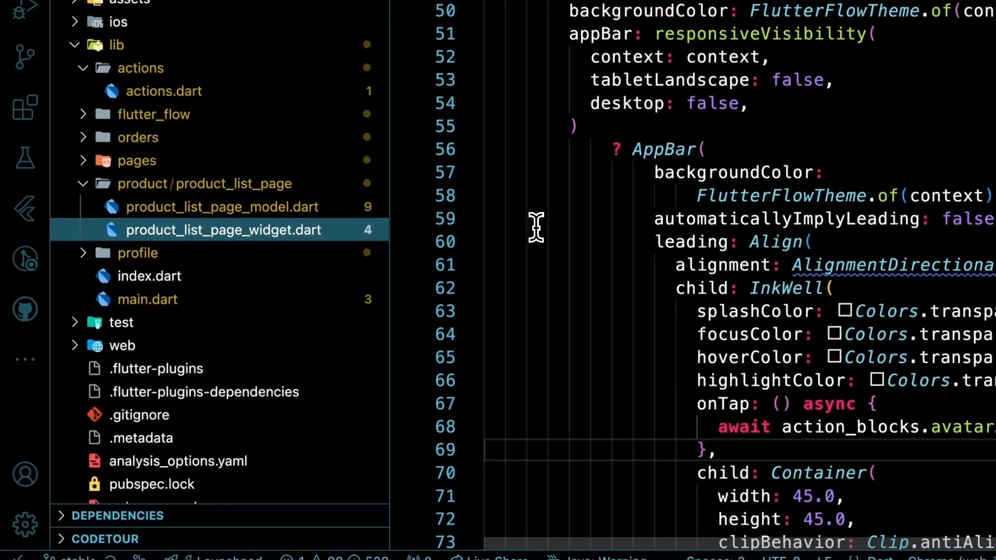
Step: Examine the InkWell onTap callback in product_list_page_widget.dart, focusing on the awaited action_blocks.avatarAction(context) call
{"action": "scroll", "coordinate": [535, 226], "scroll_direction": "down", "scroll_amount": 4}
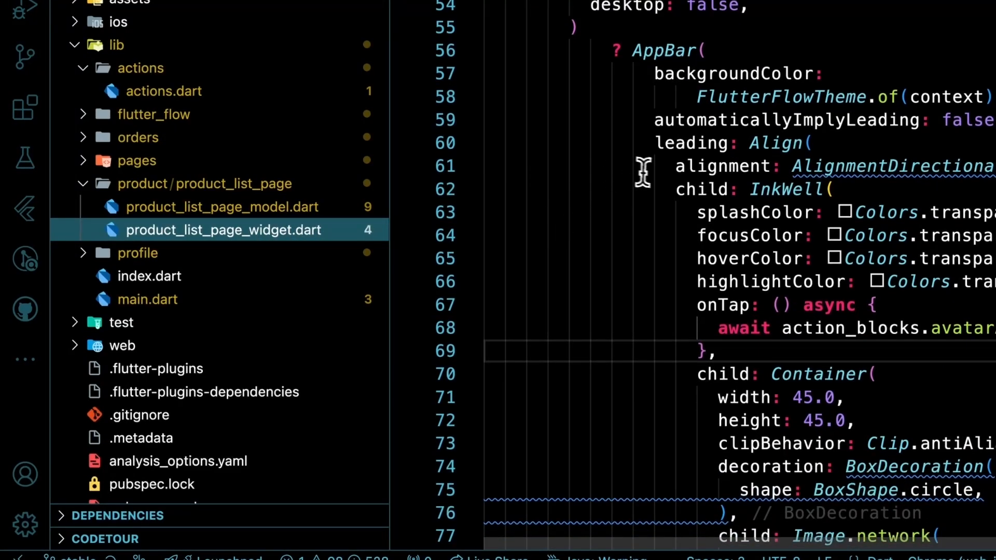
{"action": "left_click", "coordinate": [644, 166]}
{"action": "left_click", "coordinate": [687, 306]}
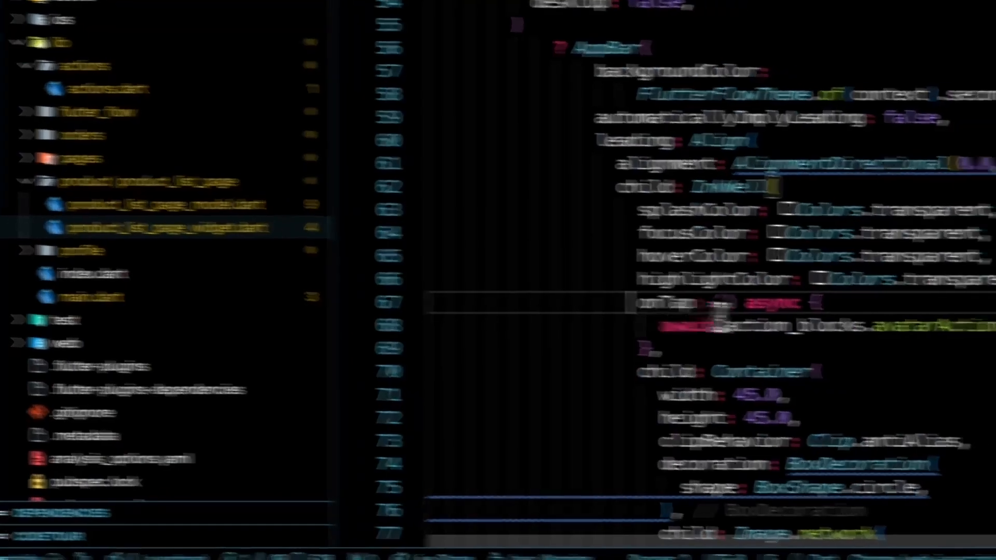
{"action": "left_click", "coordinate": [989, 329]}
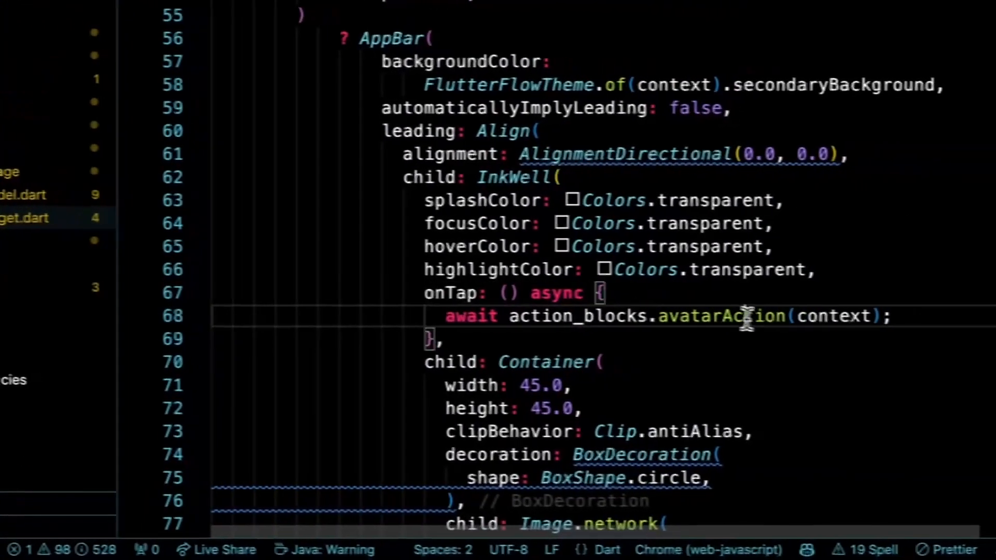
{"action": "left_click", "coordinate": [884, 329]}
{"action": "left_click", "coordinate": [989, 329]}
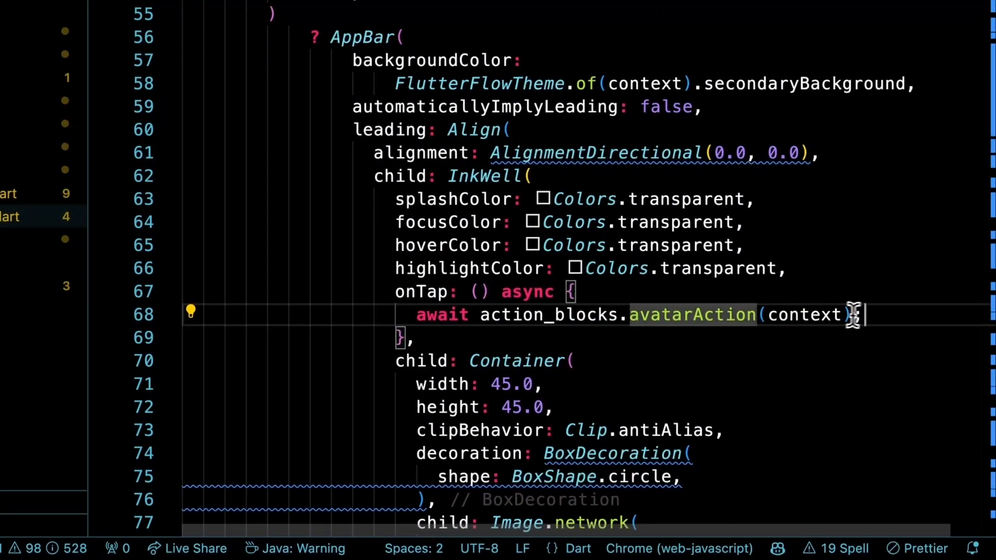
{"action": "left_click", "coordinate": [871, 315]}
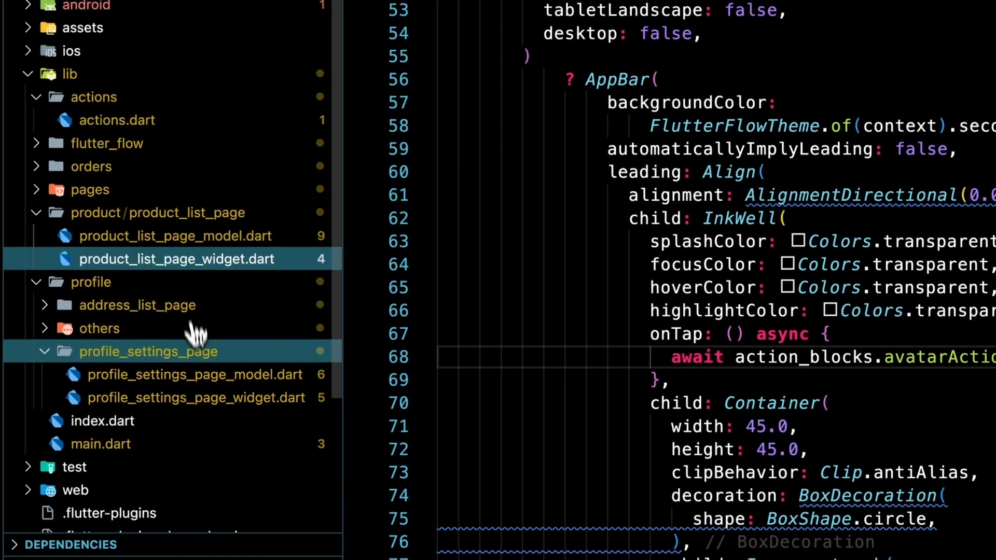
Step: Open profile_settings_page_widget.dart from the profile_settings_page folder and locate the onPressed callback of the FlutterFlowIconButton
{"action": "left_click", "coordinate": [170, 406]}
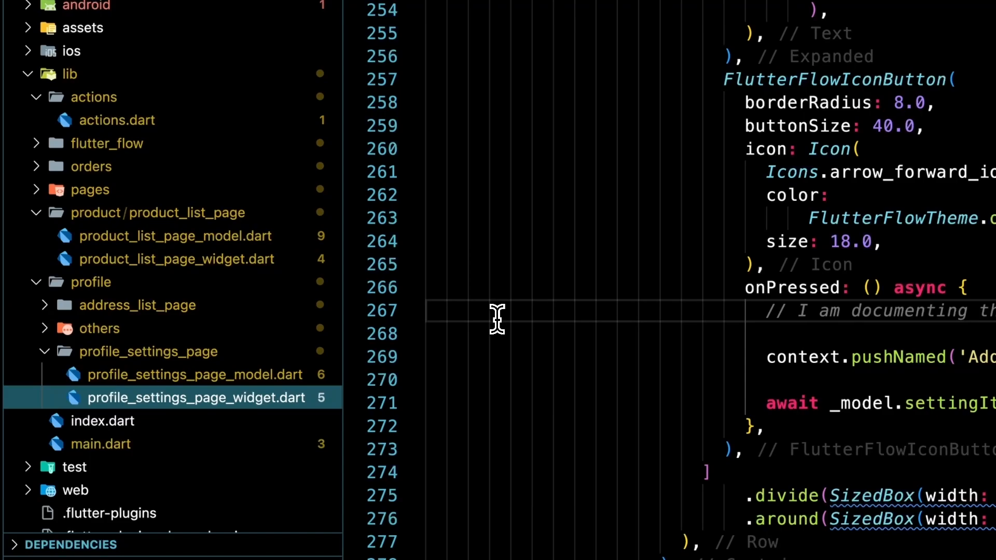
{"action": "left_click", "coordinate": [955, 399]}
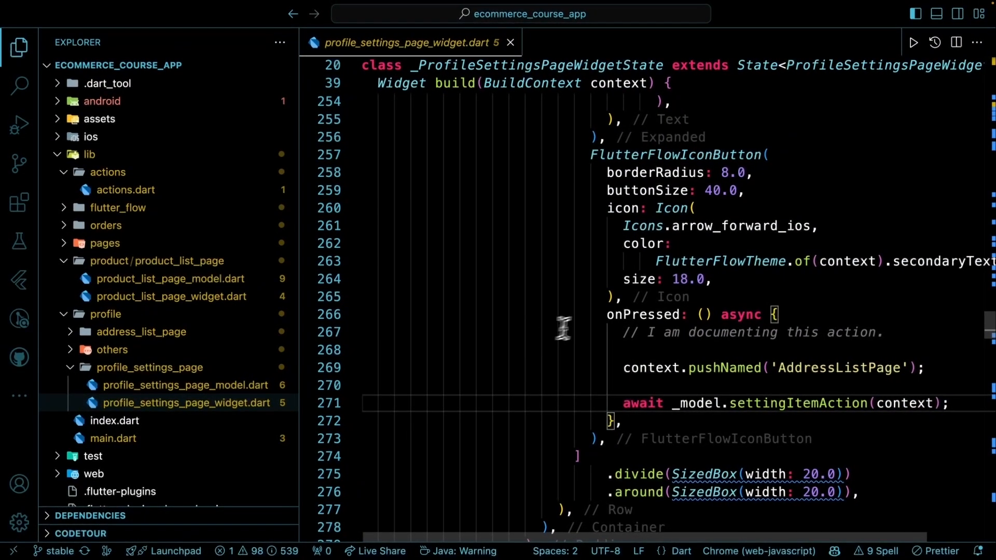
{"action": "left_click", "coordinate": [560, 319]}
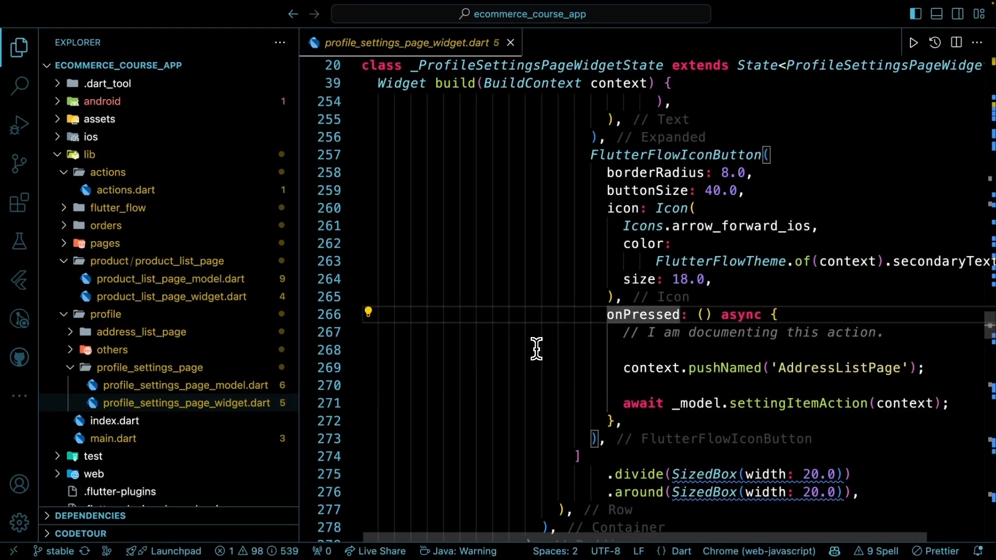
Step: Examine the onPressed callback line by line, from the documentation comment through the AddressListPage navigation to the _model.settingItemAction call
{"action": "key", "text": "Down"}
{"action": "key", "text": "Down"}
{"action": "key", "text": "Up"}
{"action": "key", "text": "shift+Down"}
{"action": "key", "text": "shift+Down"}
{"action": "key", "text": "Down"}
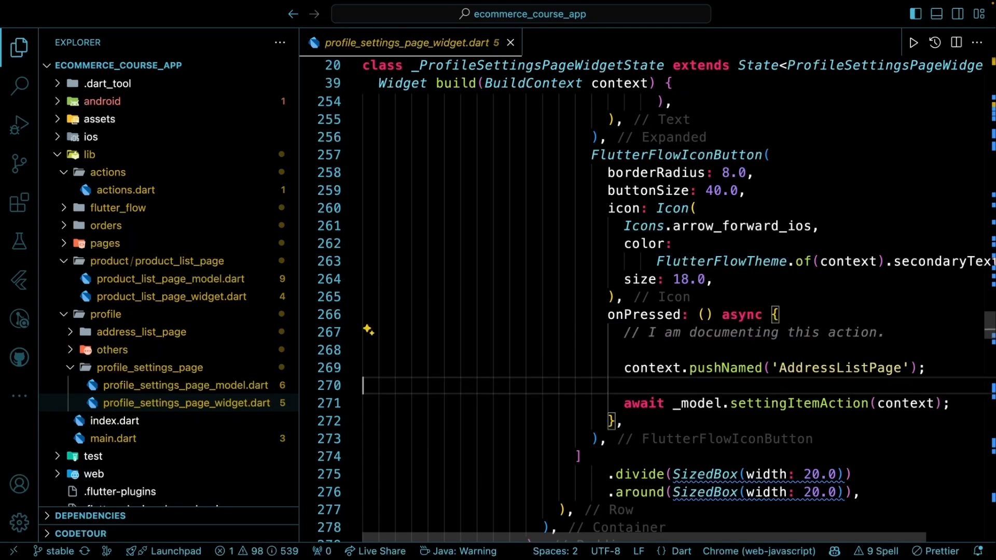
{"action": "key", "text": "Up"}
{"action": "key", "text": "Up"}
{"action": "key", "text": "Up"}
{"action": "key", "text": "Down"}
{"action": "key", "text": "Down"}
{"action": "key", "text": "Down"}
{"action": "key", "text": "Down"}
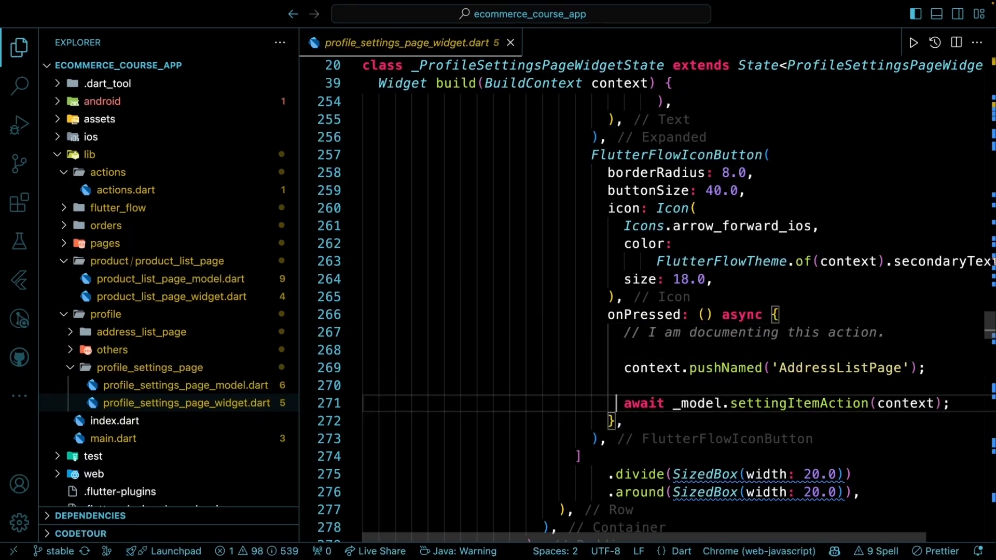
{"action": "key", "text": "Right"}
{"action": "key", "text": "Right"}
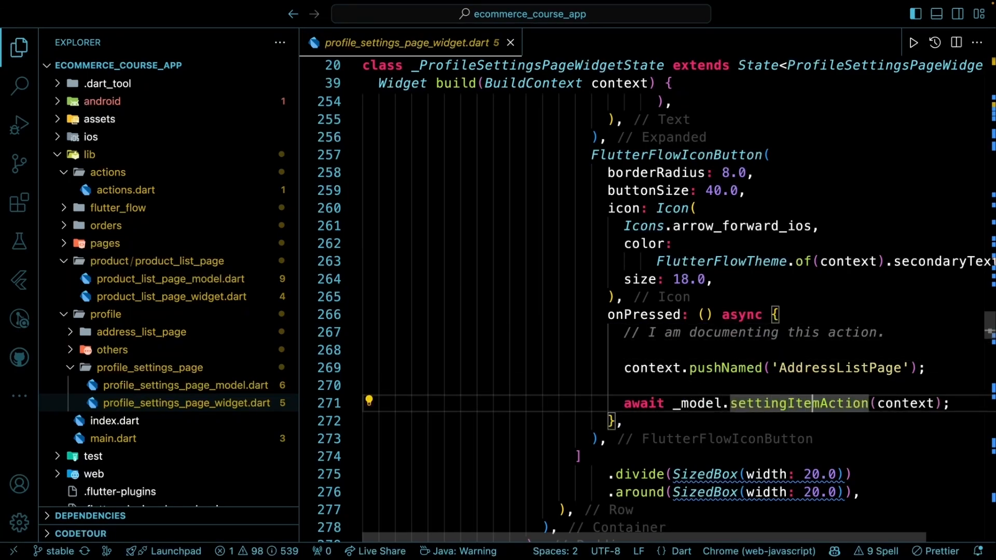
{"action": "key", "text": "End"}
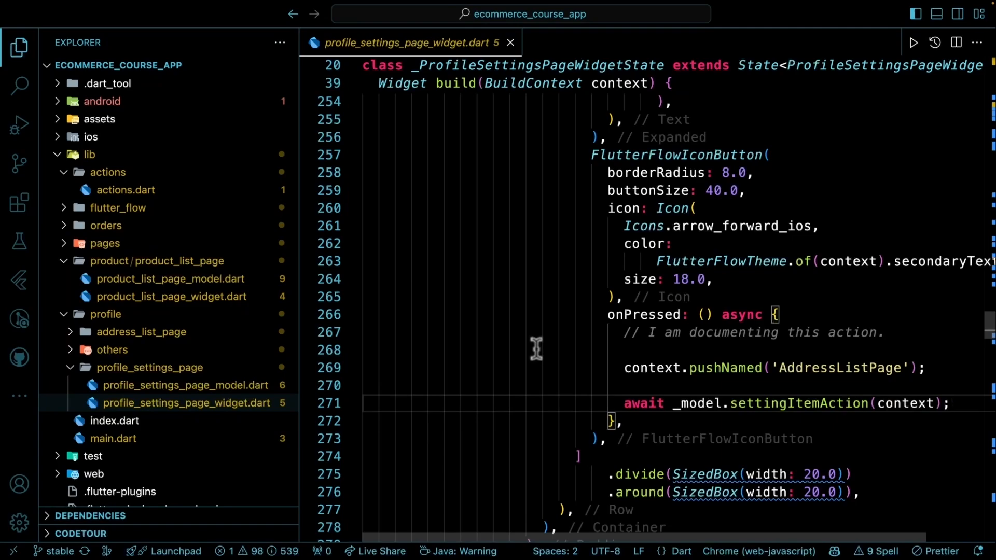
Step: Go to the definition of settingItemAction in profile_settings_page_model.dart and examine the code under its action blocks comment
{"action": "left_click", "coordinate": [809, 403]}
{"action": "left_click", "coordinate": [794, 407], "text": "ctrl"}
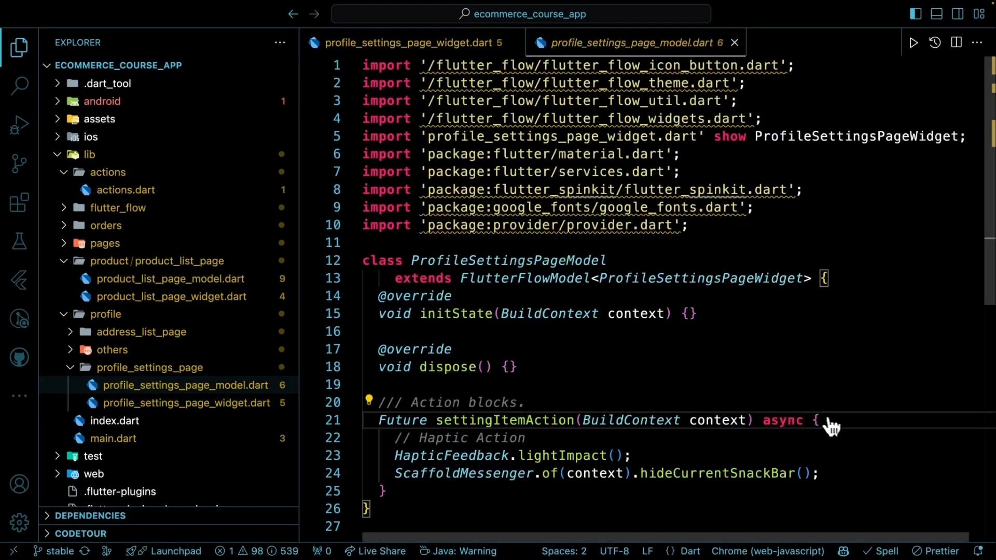
{"action": "scroll", "coordinate": [820, 405], "scroll_direction": "down", "scroll_amount": 1}
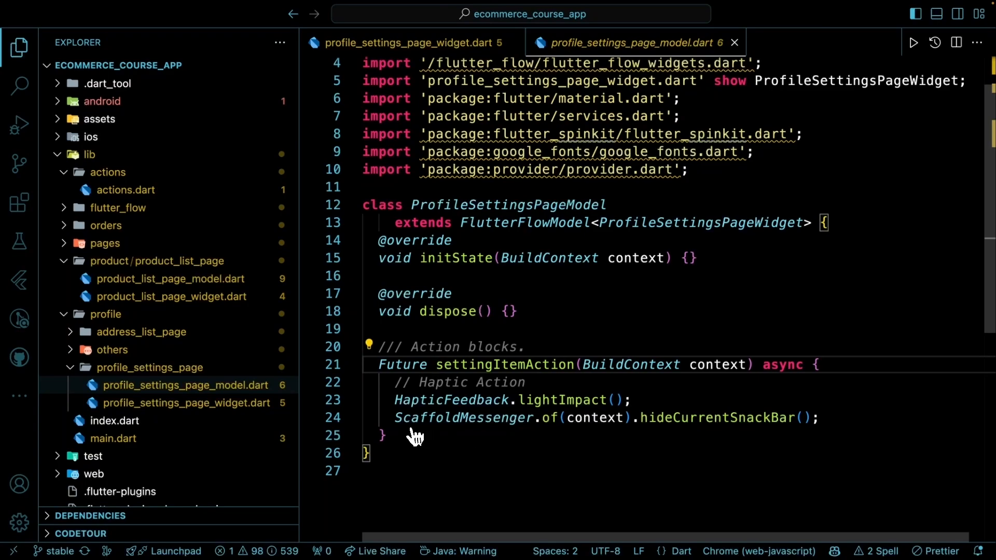
{"action": "left_click", "coordinate": [387, 329]}
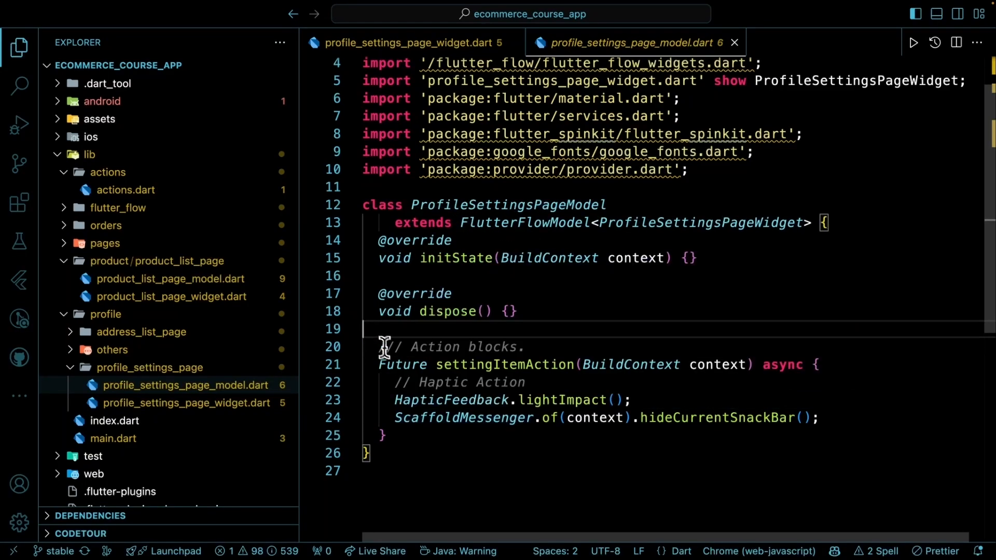